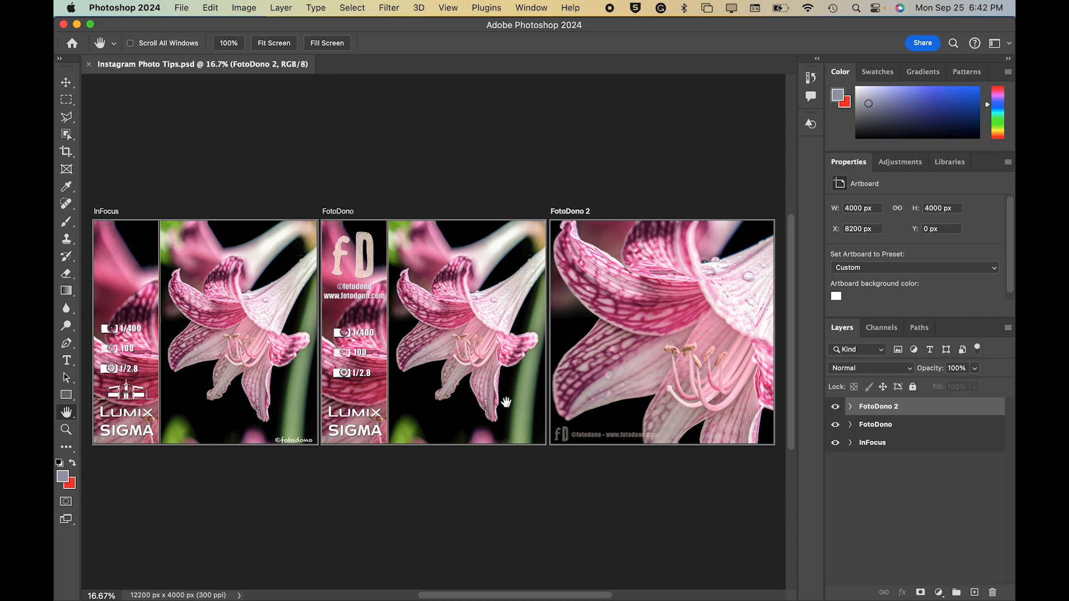
- Examine the camera-setting text and logos across the InFocus, FotoDono and FotoDono 2 artboards up close, then return to the overview
click(66, 429)
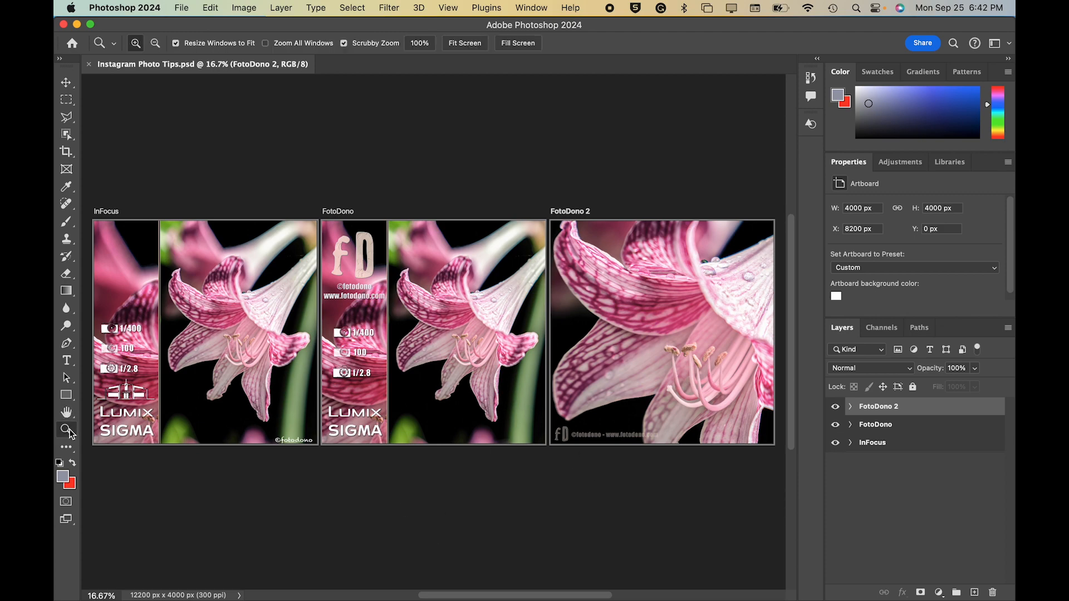
drag(130, 396, 131, 398)
scroll(131, 397, right, 10)
scroll(131, 397, up, 10)
scroll(133, 406, right, 10)
scroll(133, 406, down, 2)
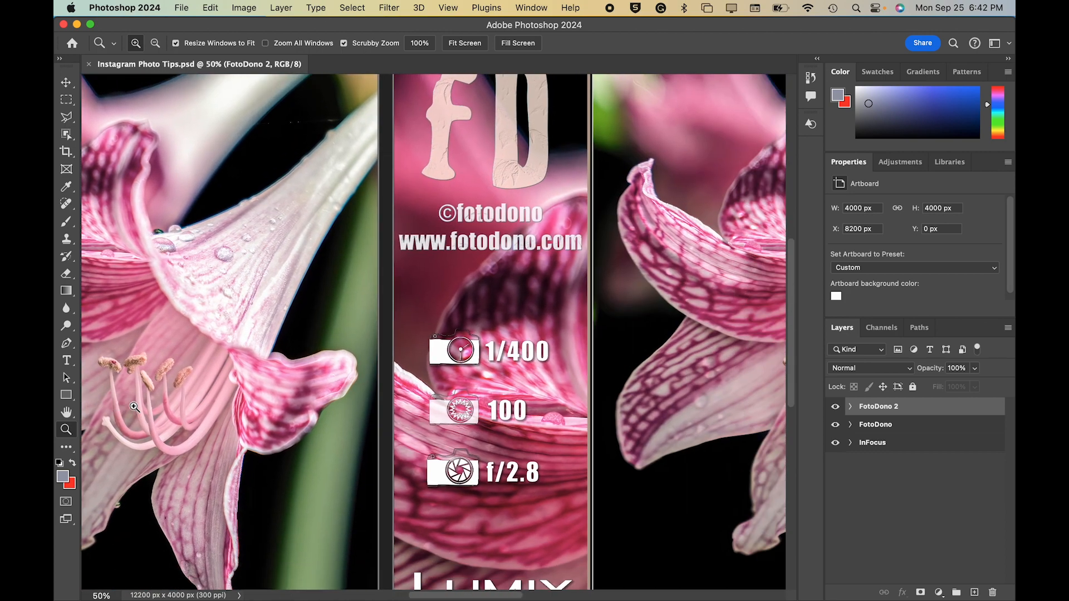
scroll(134, 407, right, 6)
scroll(134, 407, down, 6)
scroll(134, 407, up, 6)
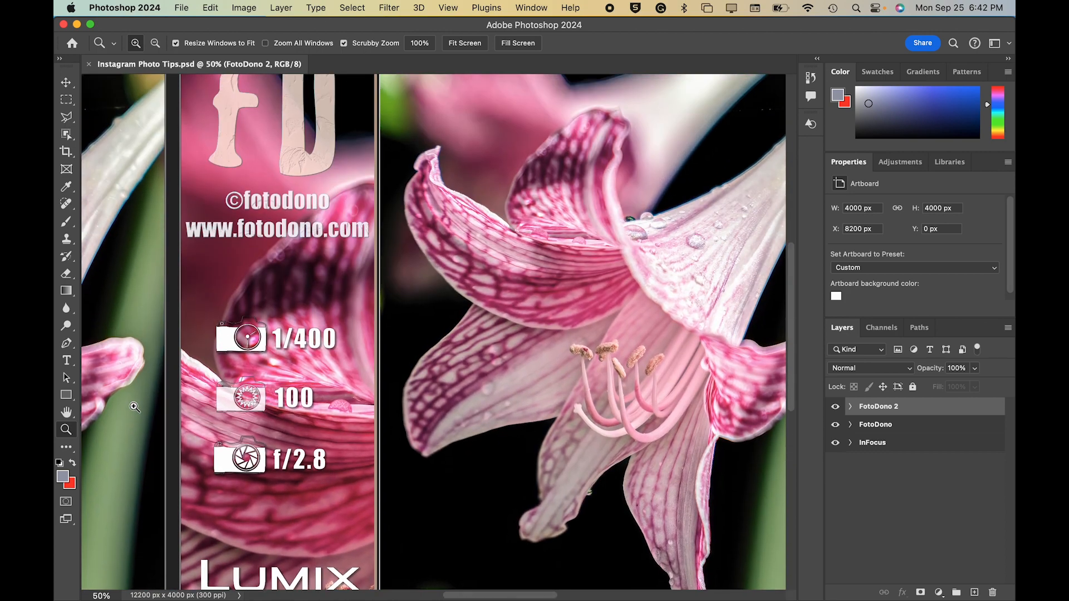
scroll(134, 407, up, 4)
scroll(135, 407, down, 8)
scroll(134, 406, right, 3)
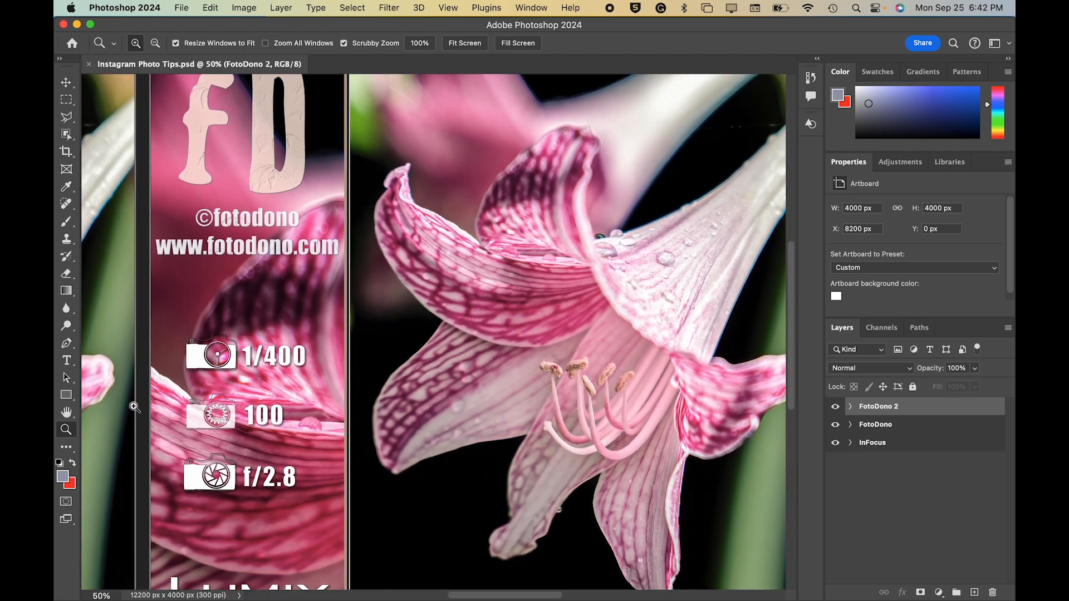
scroll(134, 407, right, 9)
scroll(134, 407, left, 3)
scroll(135, 407, right, 7)
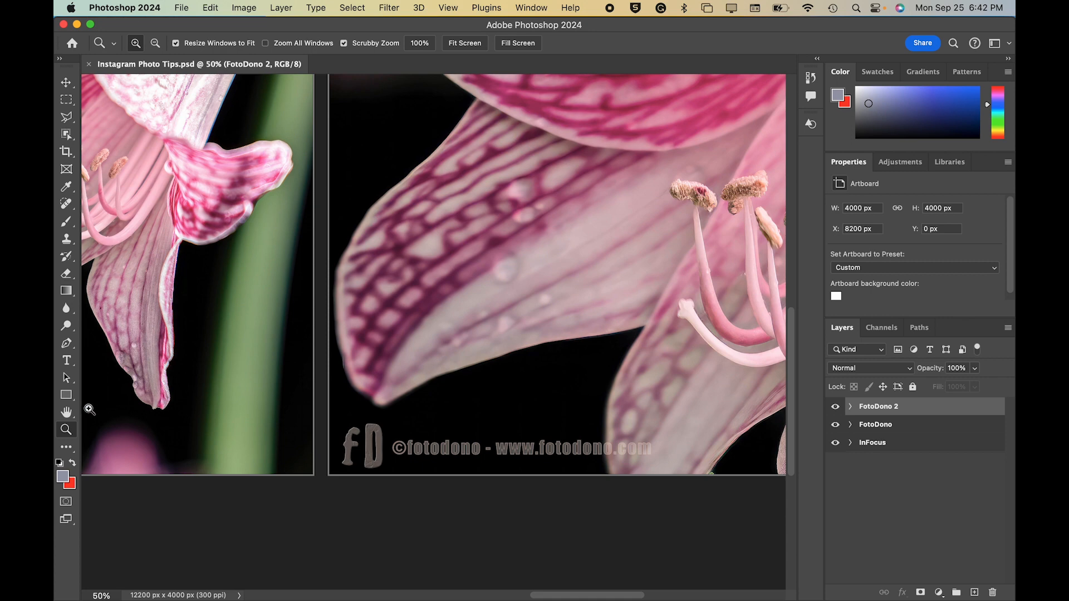
double_click(67, 414)
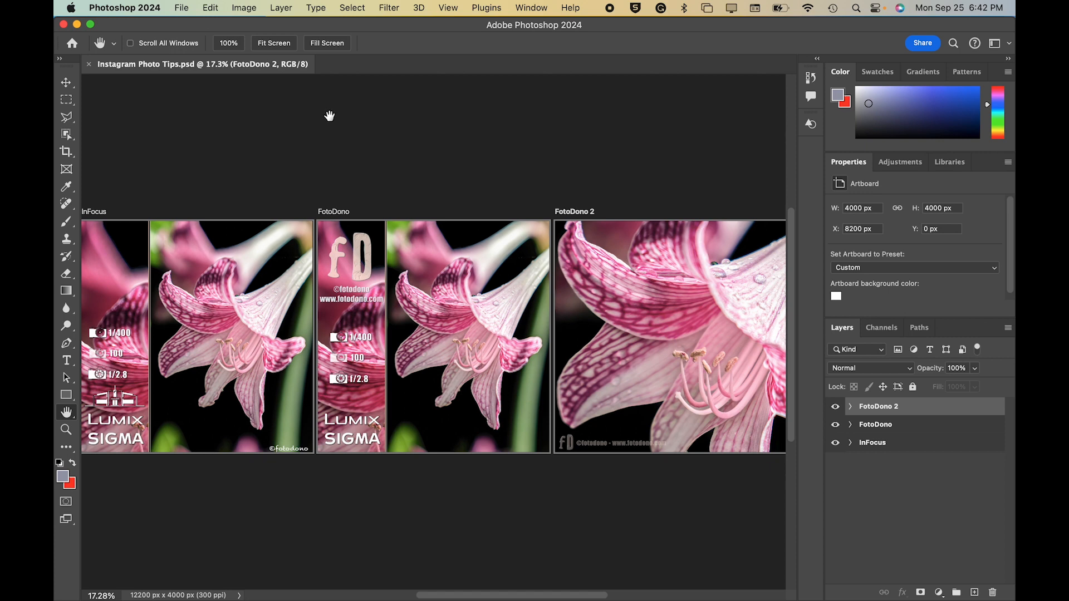
- Activate the Move tool after checking which tools are grouped with it
click(70, 85)
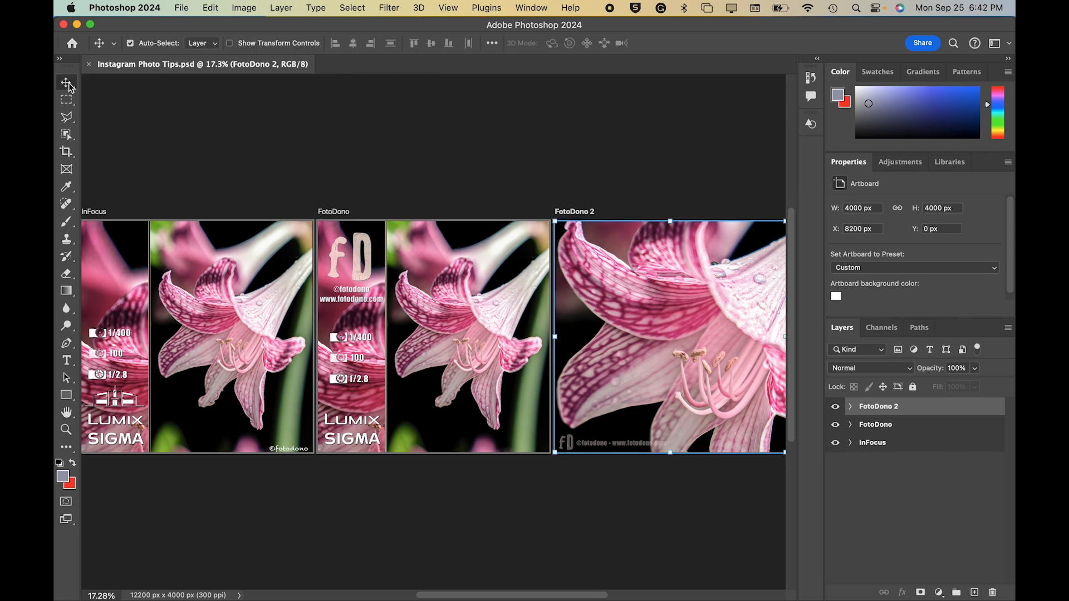
right_click(68, 83)
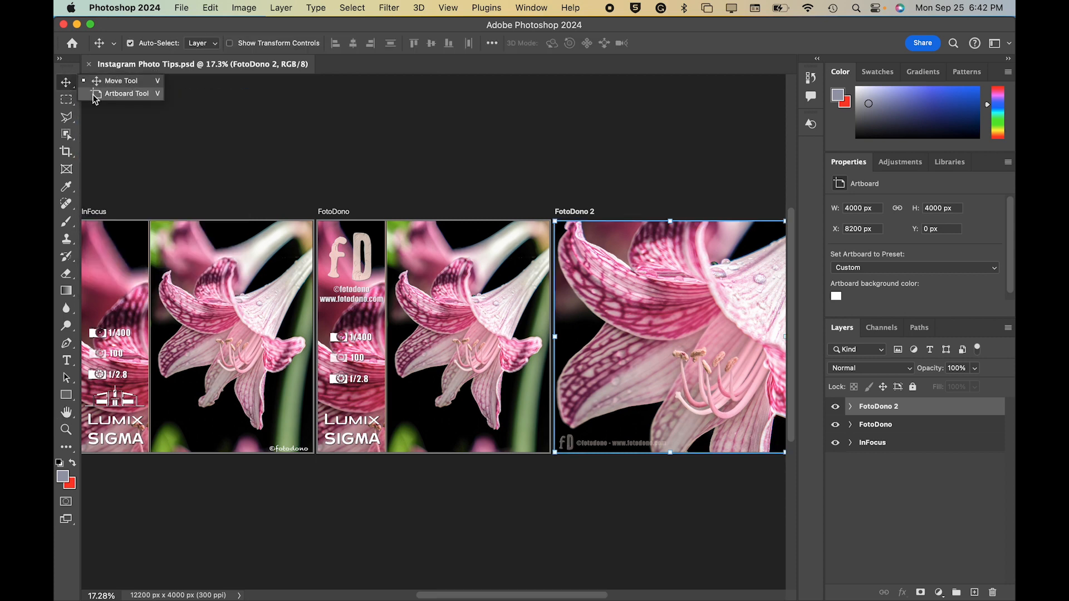
click(67, 85)
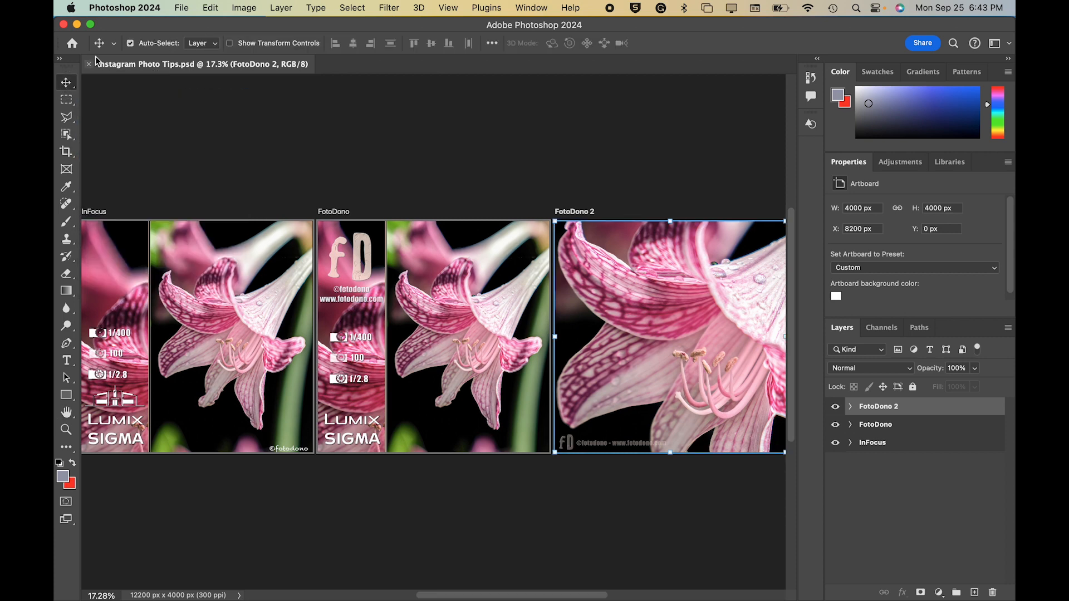
- Begin setting up a new document and switch its size unit to Inches
click(182, 7)
click(186, 22)
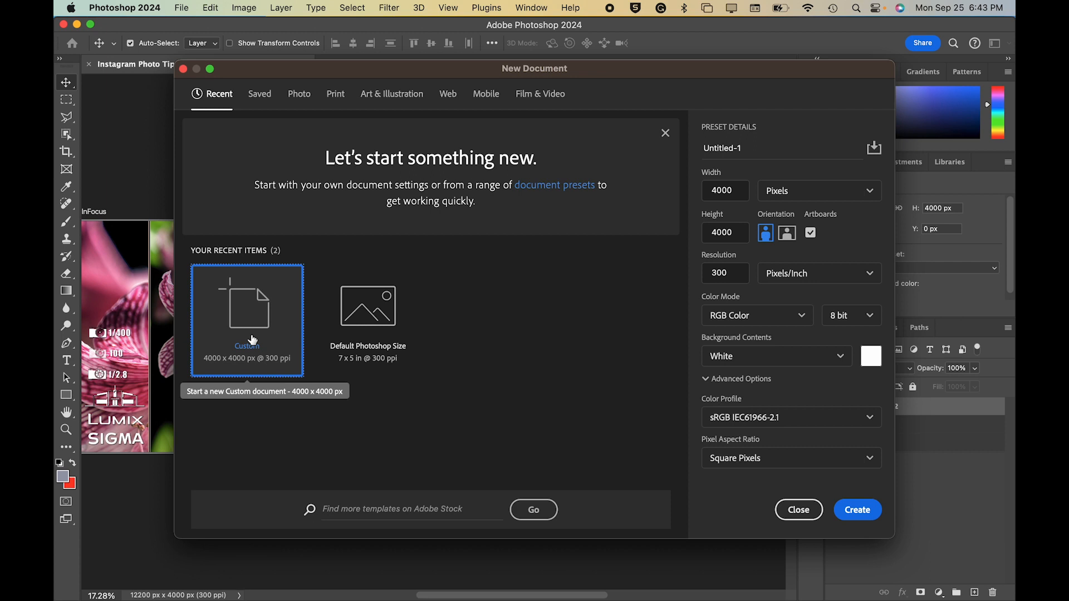
click(792, 192)
click(797, 235)
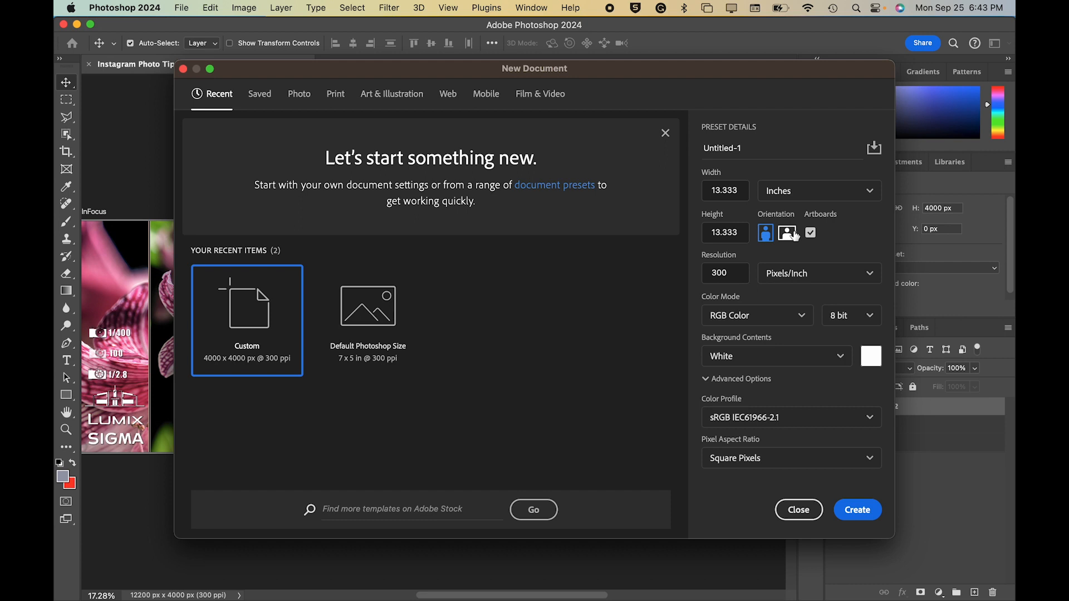
- Return the size unit to Pixels and create the 4000 x 4000 px document with artboards, 300 pixels/inch, RGB Color 8 bit and white background
click(814, 199)
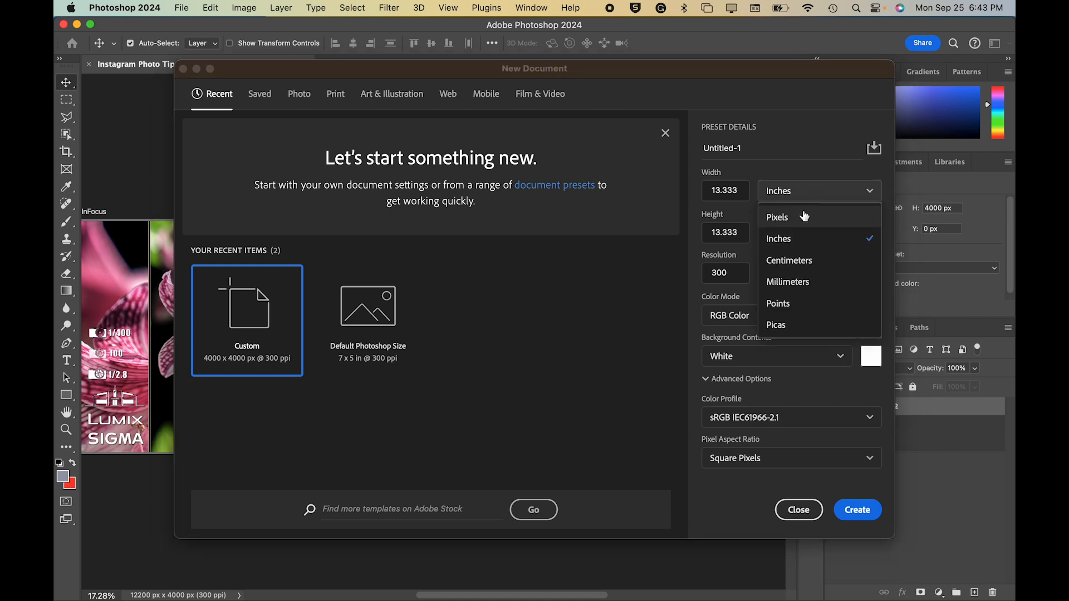
click(800, 215)
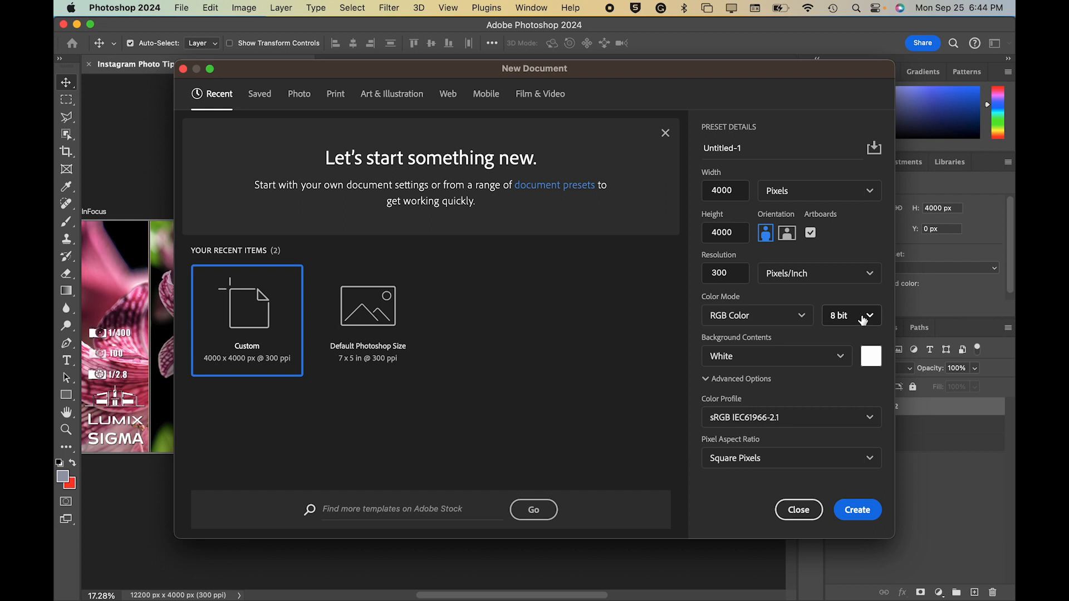
scroll(783, 422, down, 4)
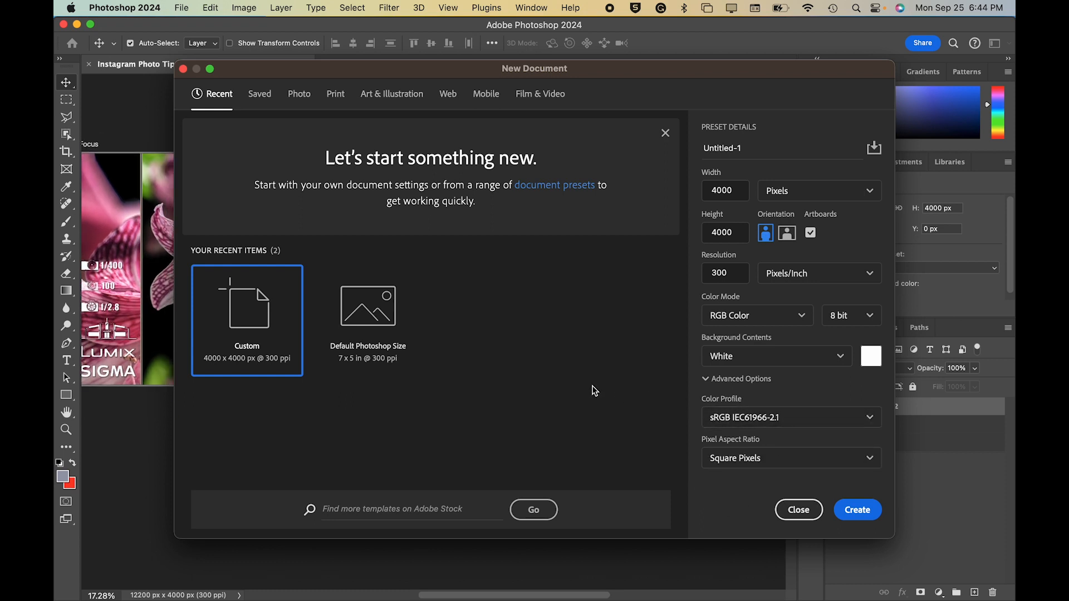
click(857, 510)
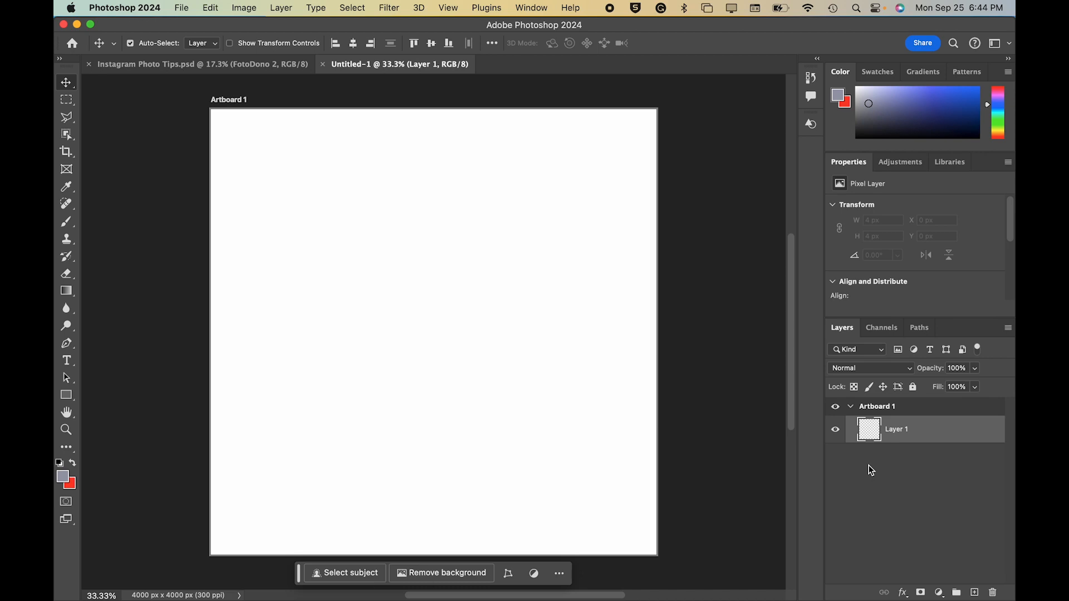
- Switch to Finder, close the browser window behind it and move the Finder window to Desktop 2 beside the new document
mouse_move(82, 583)
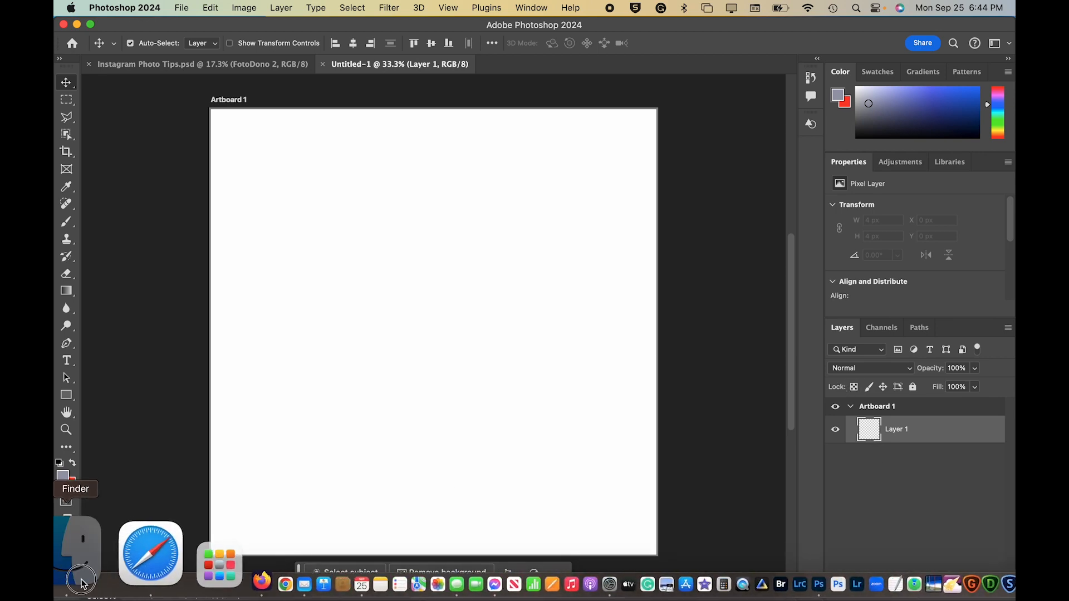
click(82, 583)
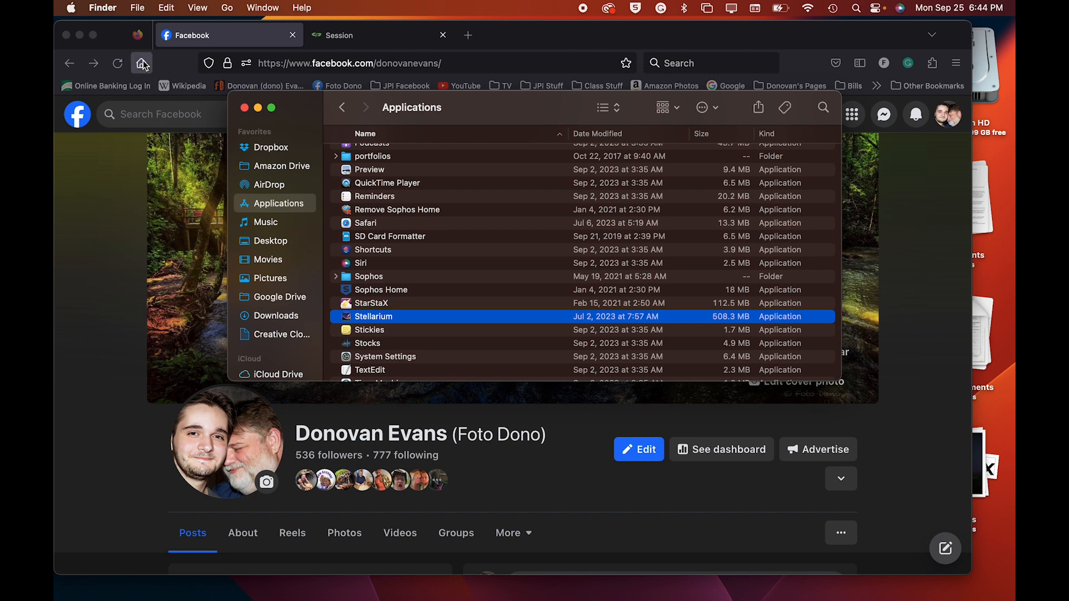
click(66, 36)
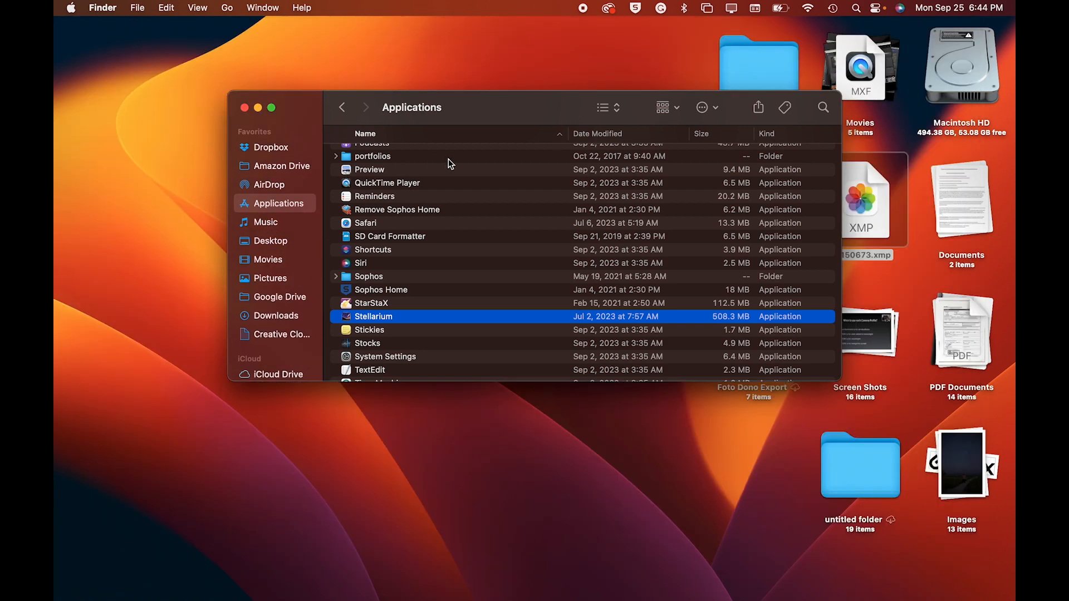
key(ctrl+Up)
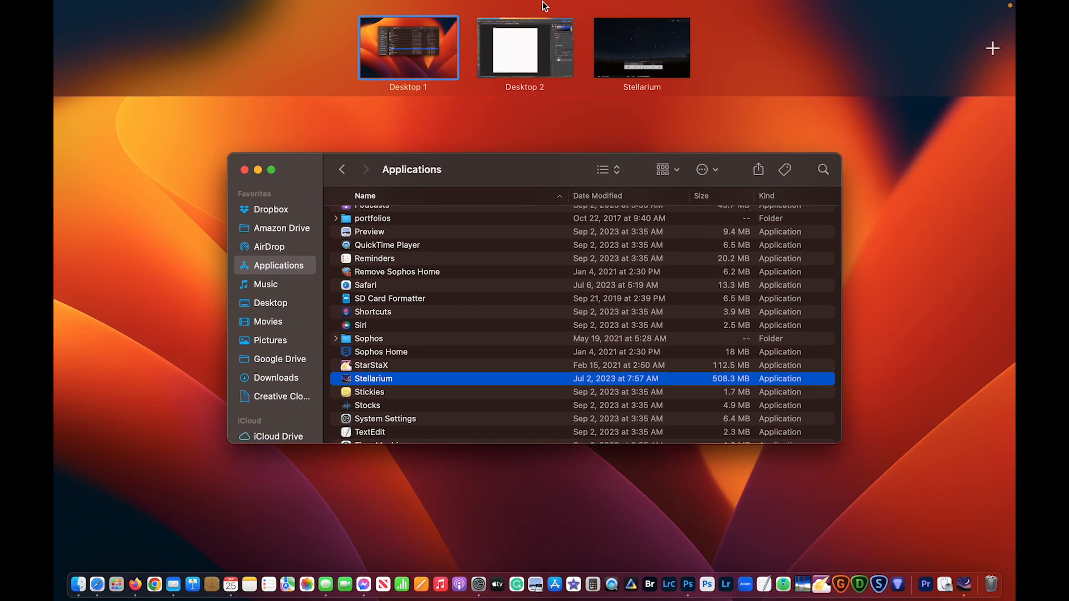
drag(518, 187, 543, 42)
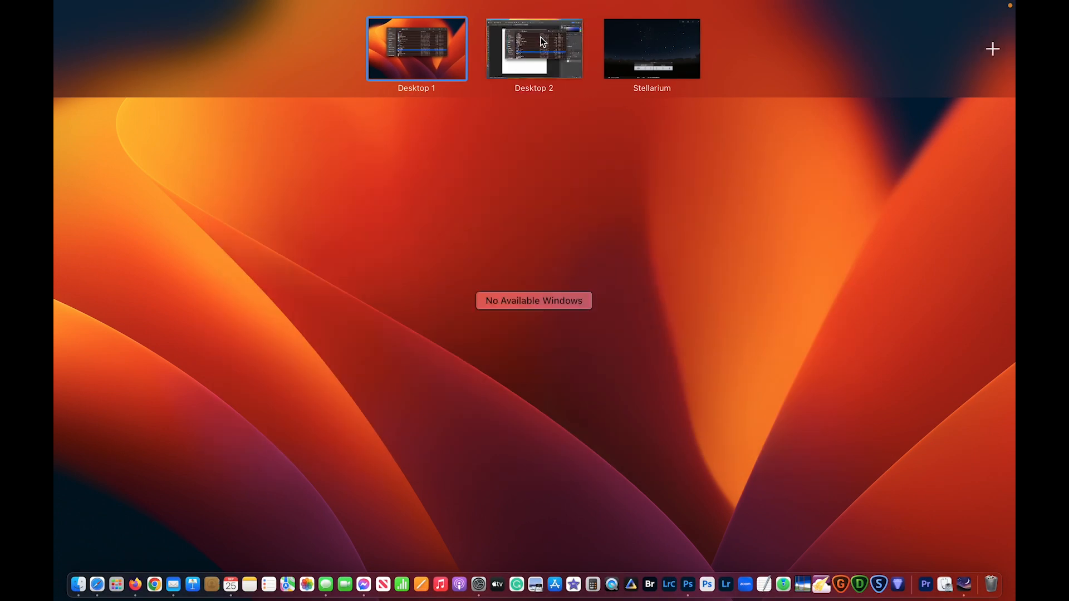
click(543, 42)
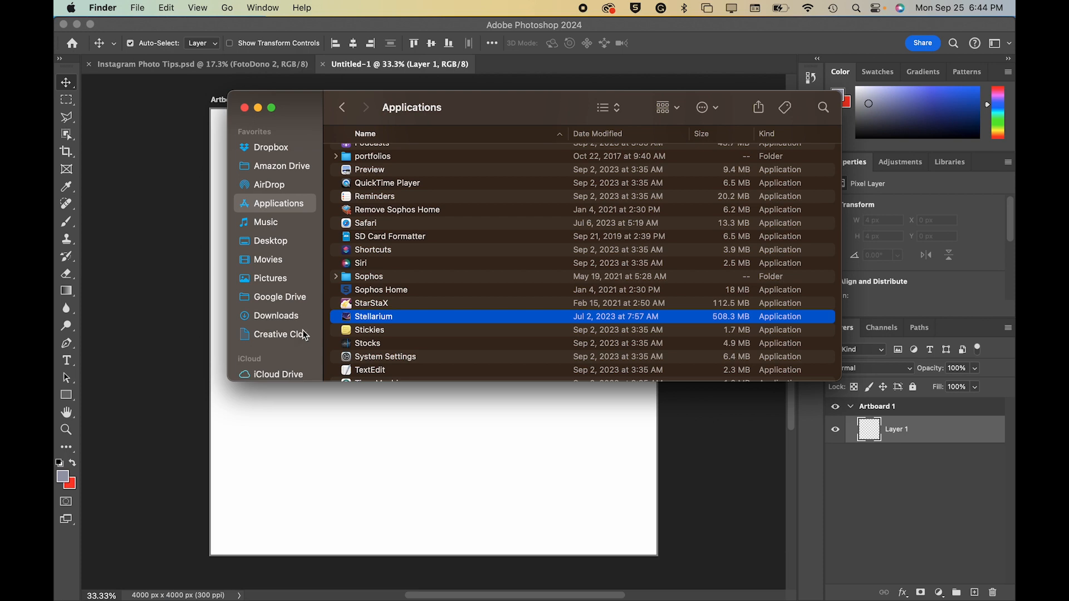
- Browse the Downloads folder and open its Foto Safari 2023 subfolder
click(278, 313)
scroll(417, 332, down, 5)
scroll(416, 332, down, 3)
scroll(416, 332, up, 1)
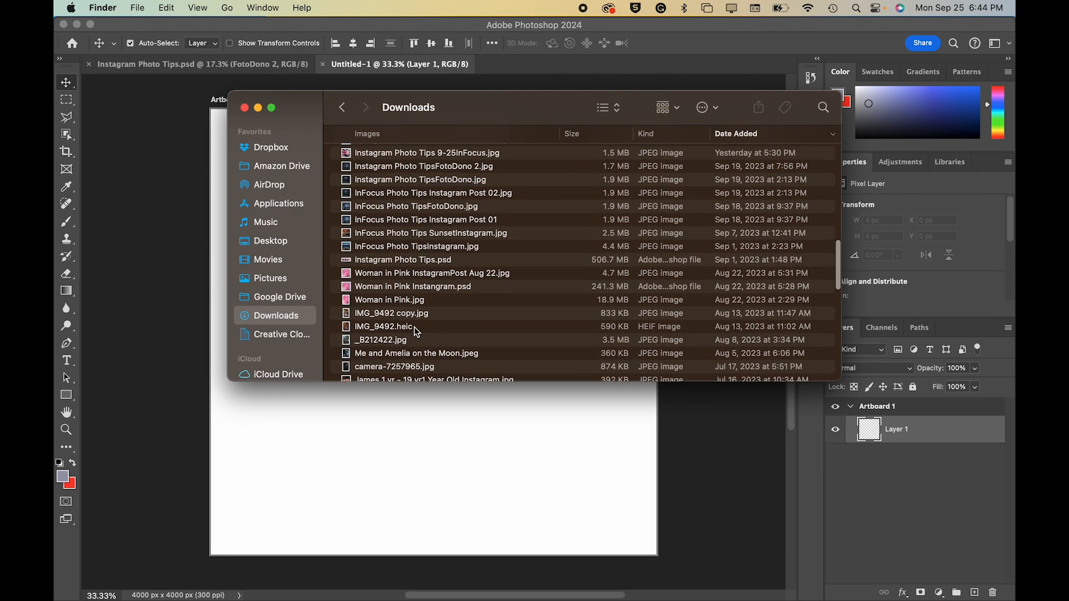
scroll(417, 331, up, 2)
scroll(408, 318, up, 3)
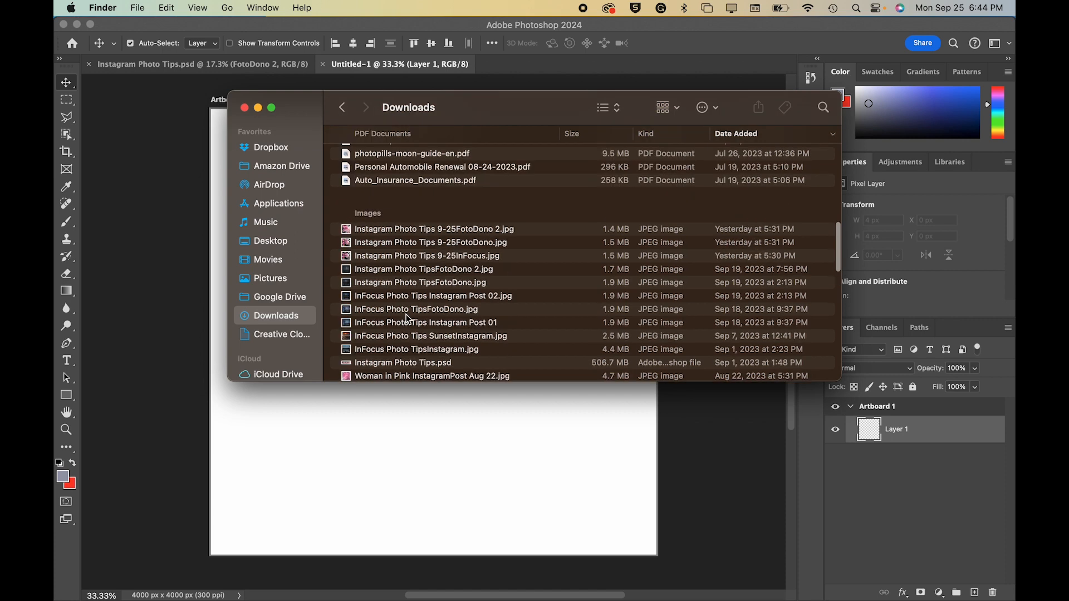
scroll(408, 318, down, 5)
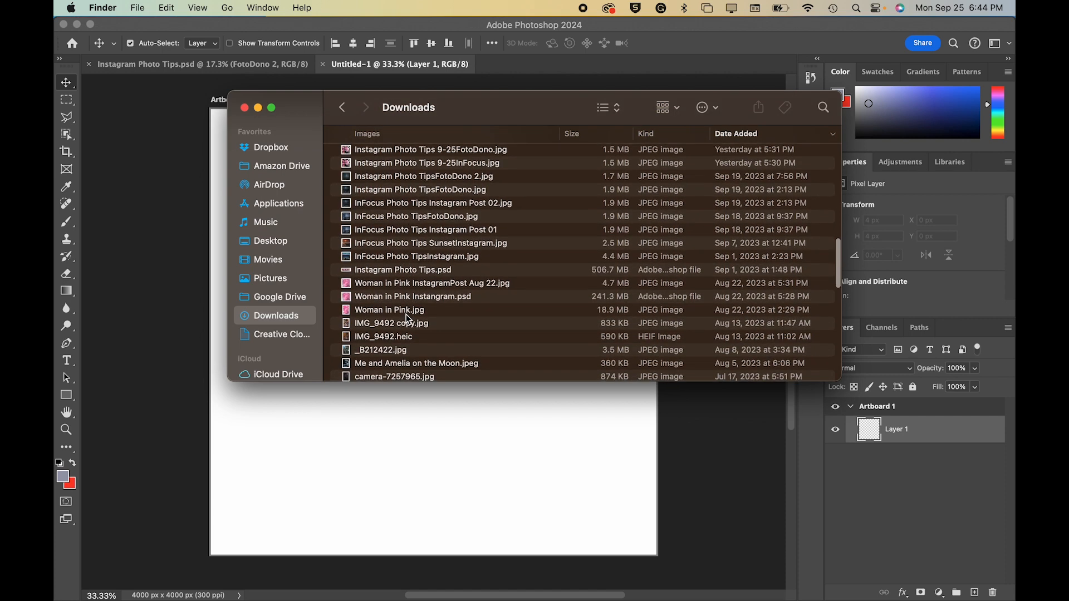
scroll(408, 321, down, 15)
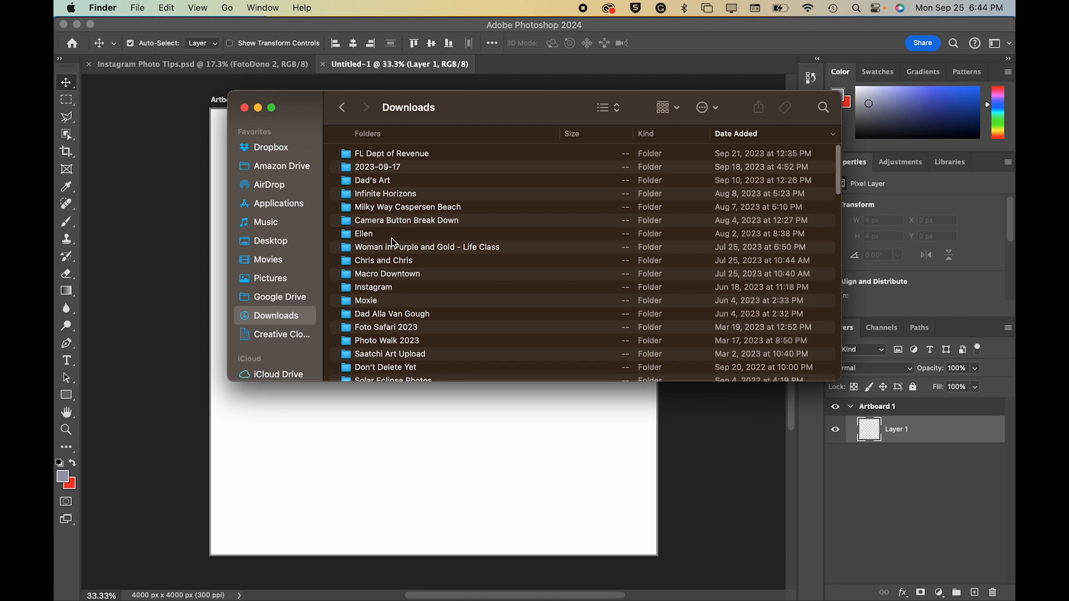
scroll(392, 239, down, 5)
scroll(393, 243, up, 2)
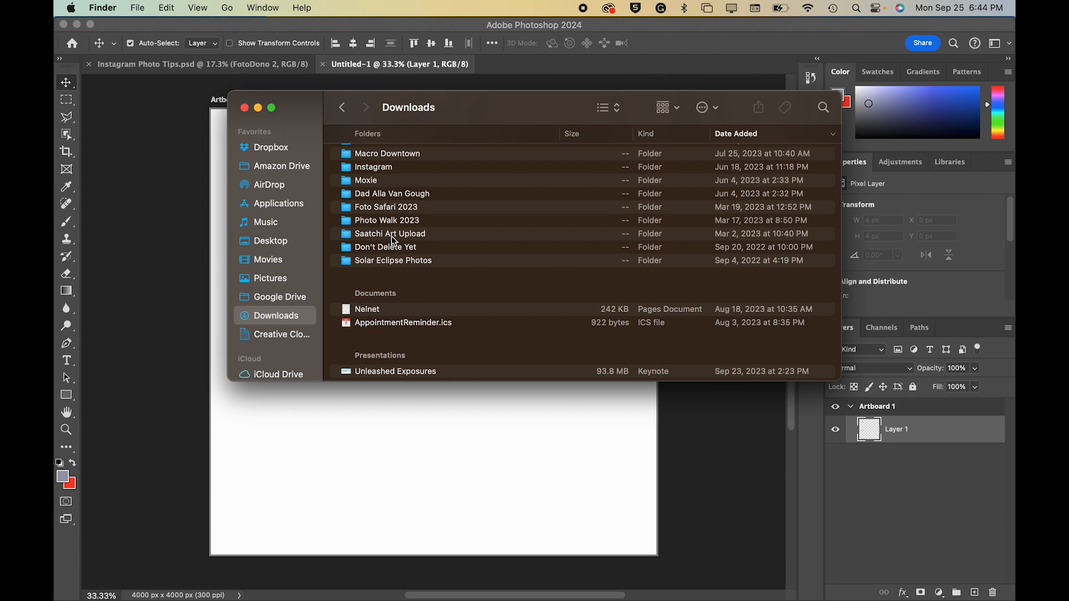
click(377, 209)
double_click(377, 208)
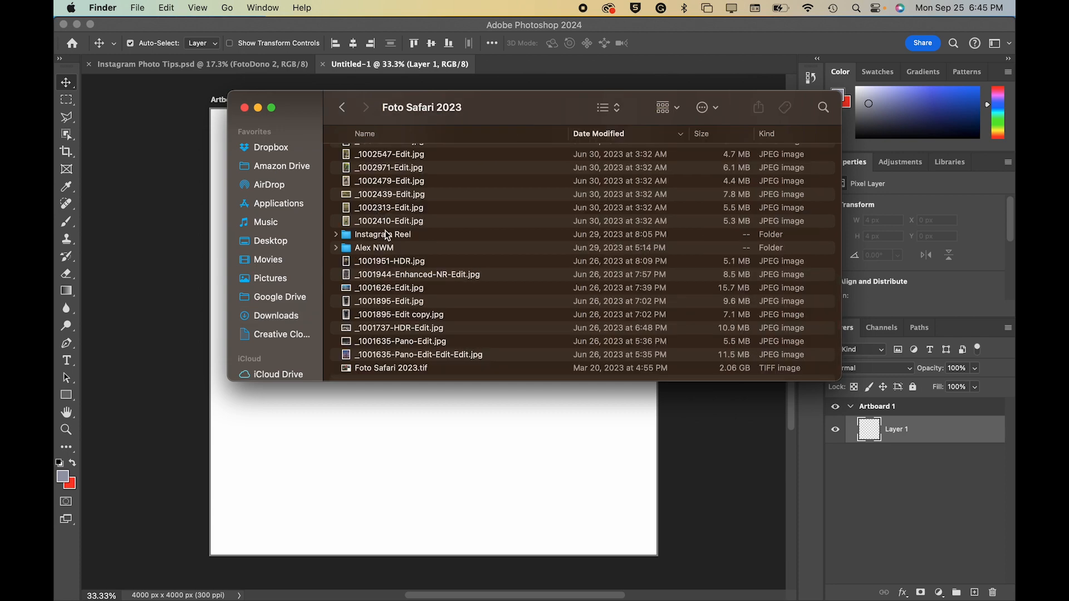
- Preview _1003209-Edit.jpg from the folder and place it on Artboard 1 in the Photoshop document, scaled to fit
scroll(402, 249, up, 5)
scroll(403, 254, up, 2)
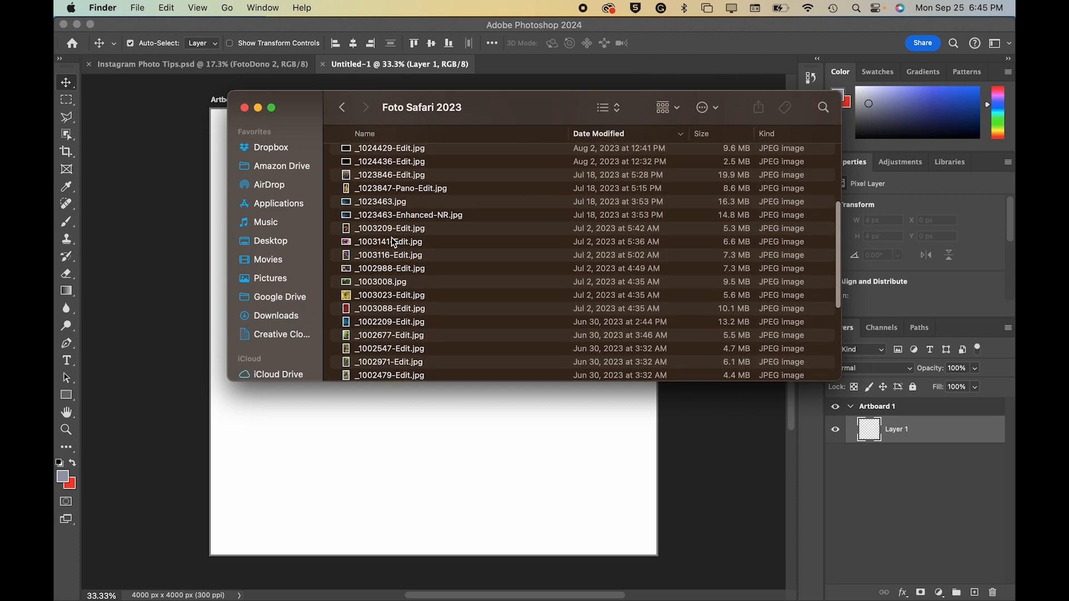
click(390, 229)
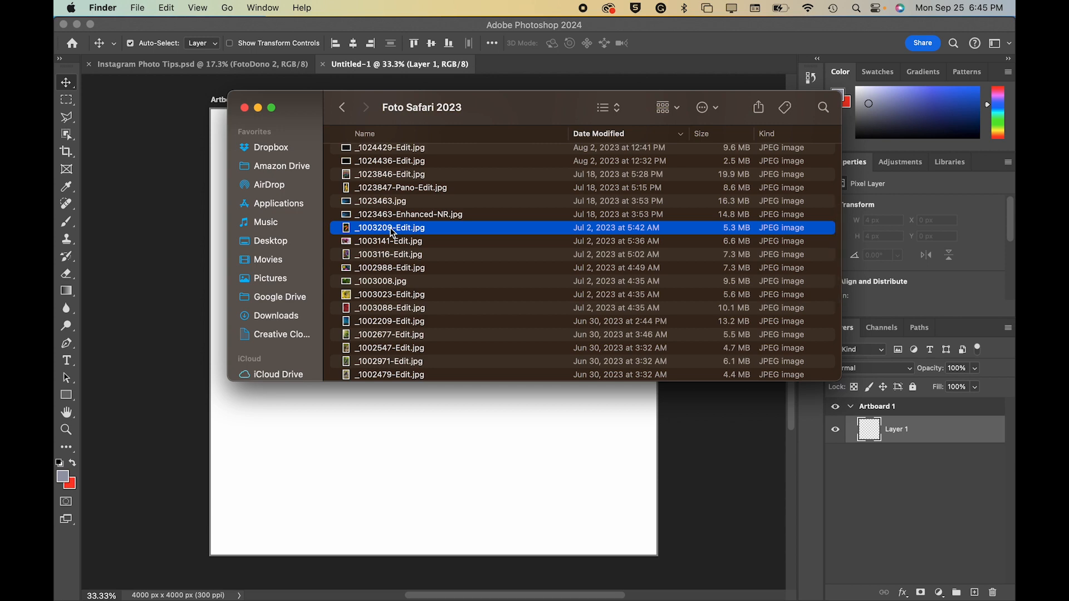
key(space)
key(space)
drag(393, 233, 462, 469)
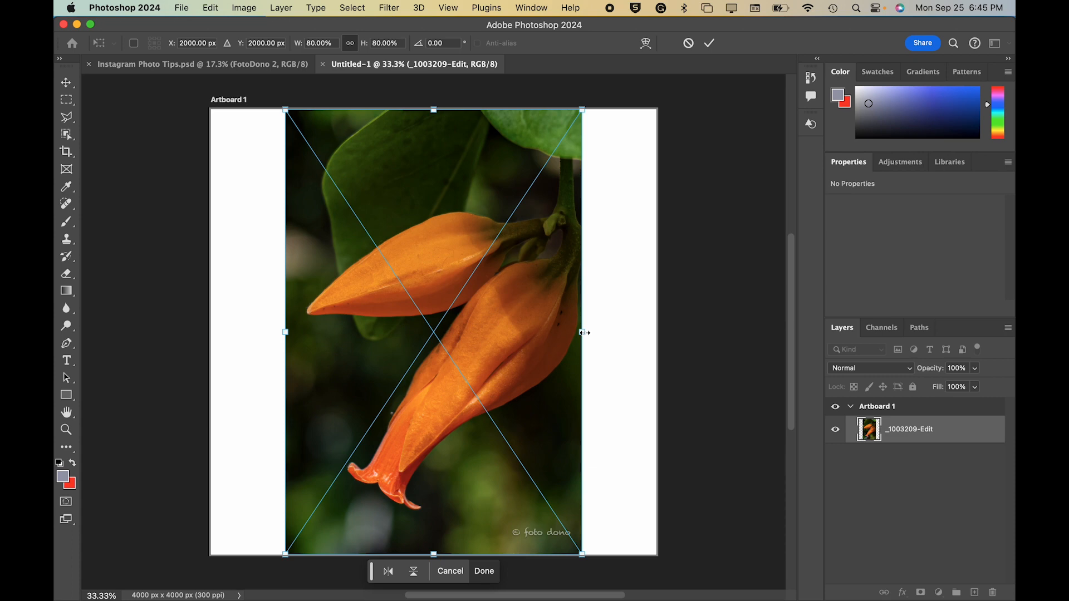
click(708, 43)
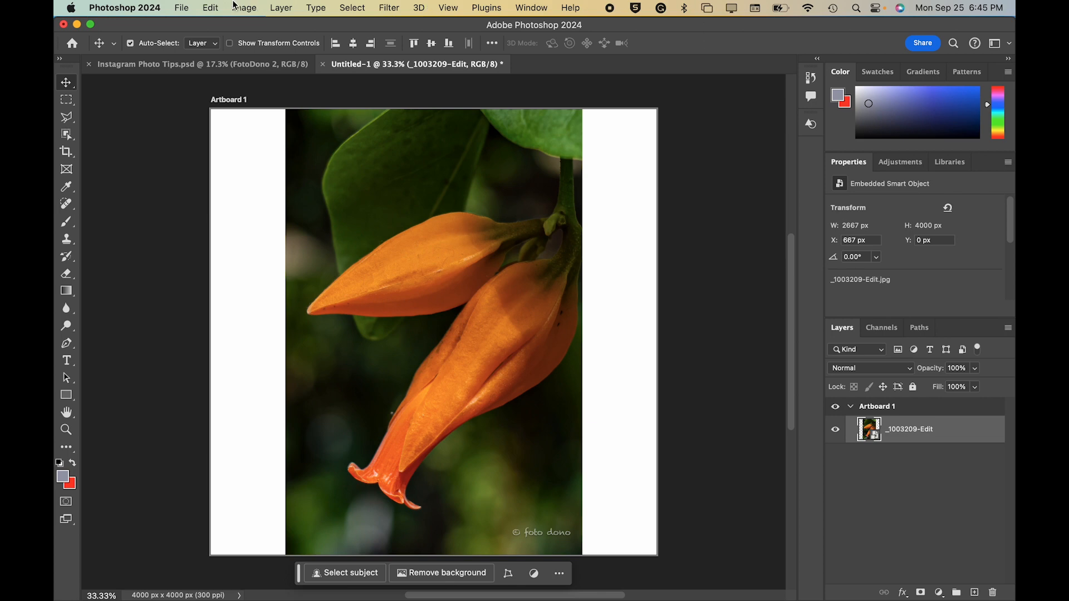
- Activate the Crop tool and open the contents of the _1003209-Edit smart object for editing
click(66, 151)
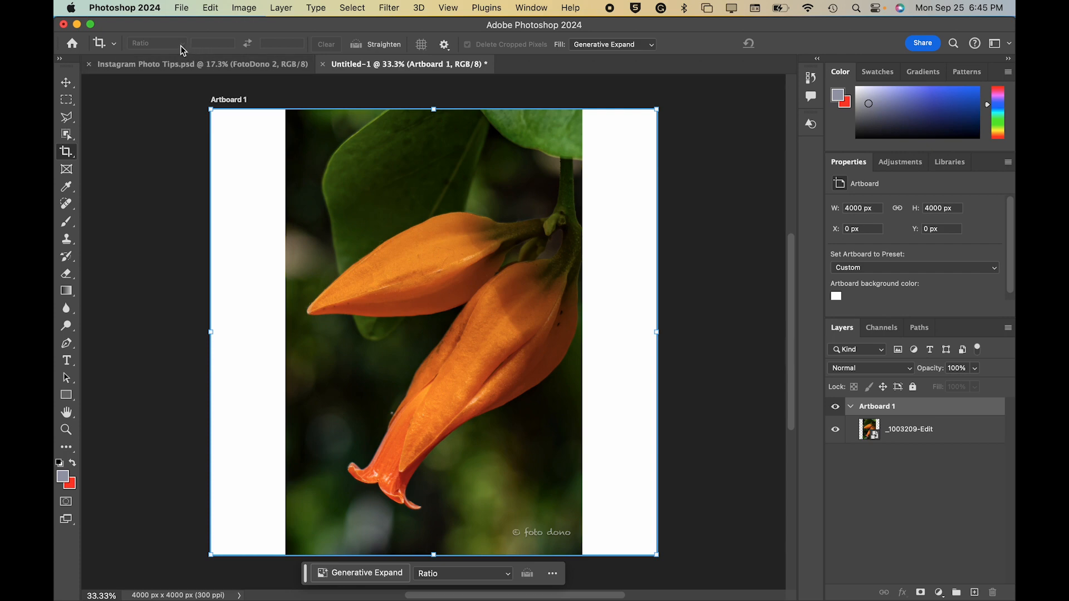
click(893, 439)
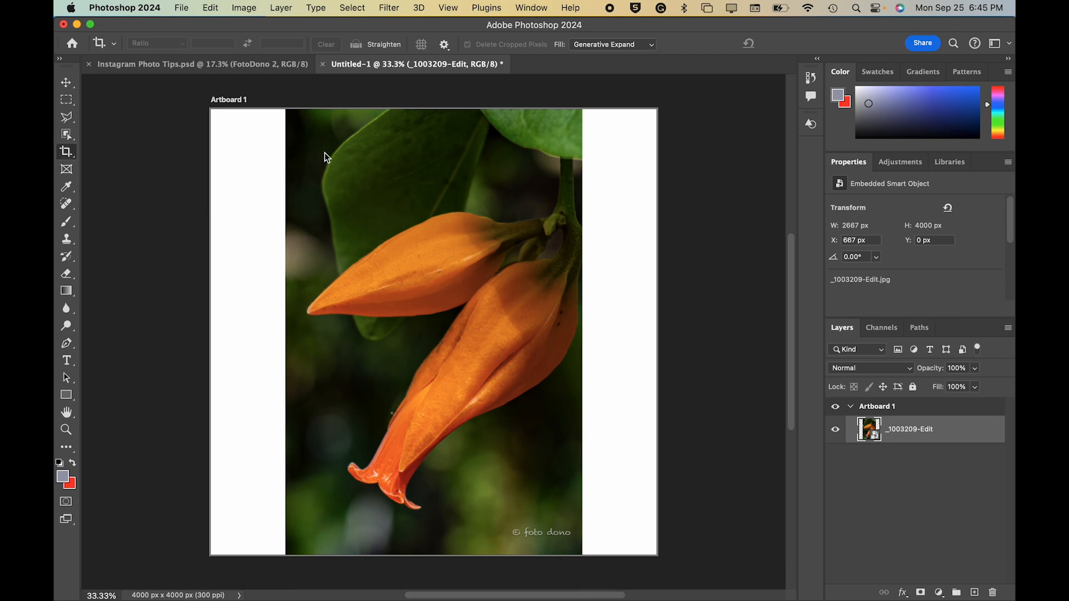
double_click(869, 430)
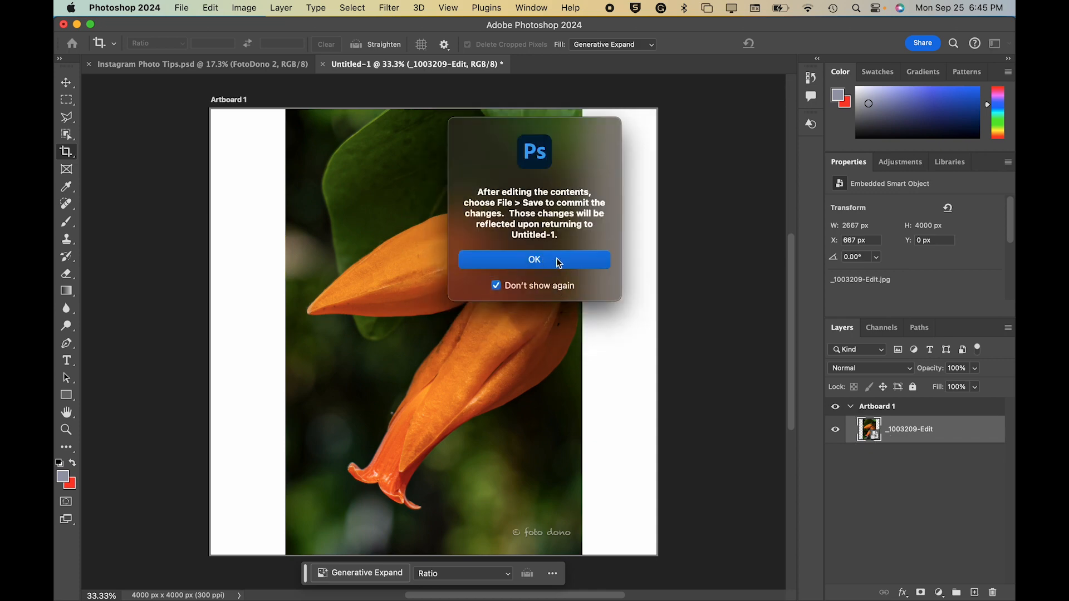
click(539, 263)
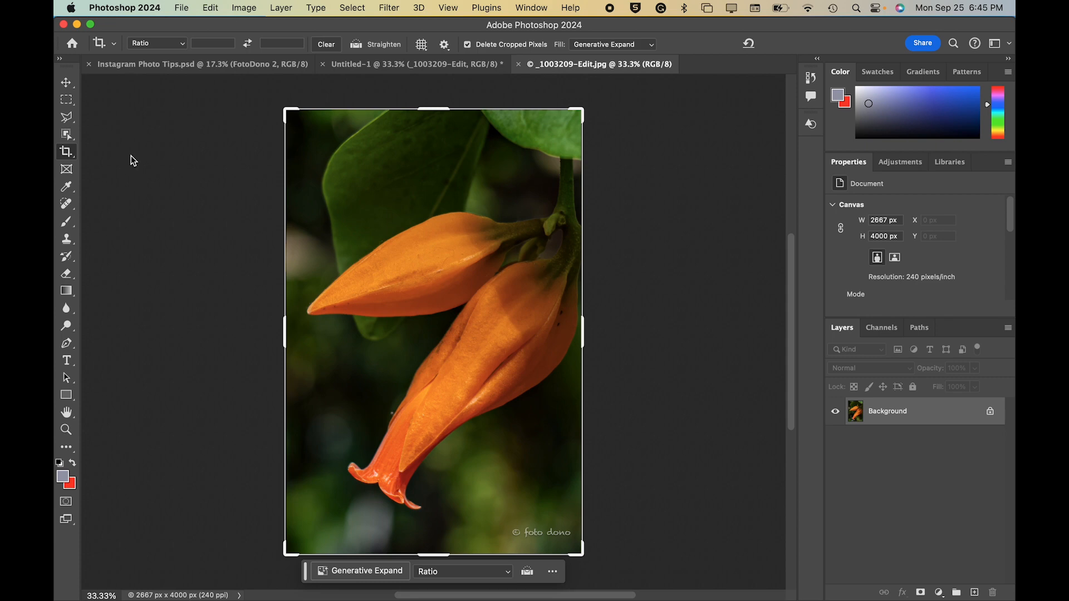
click(181, 45)
click(177, 70)
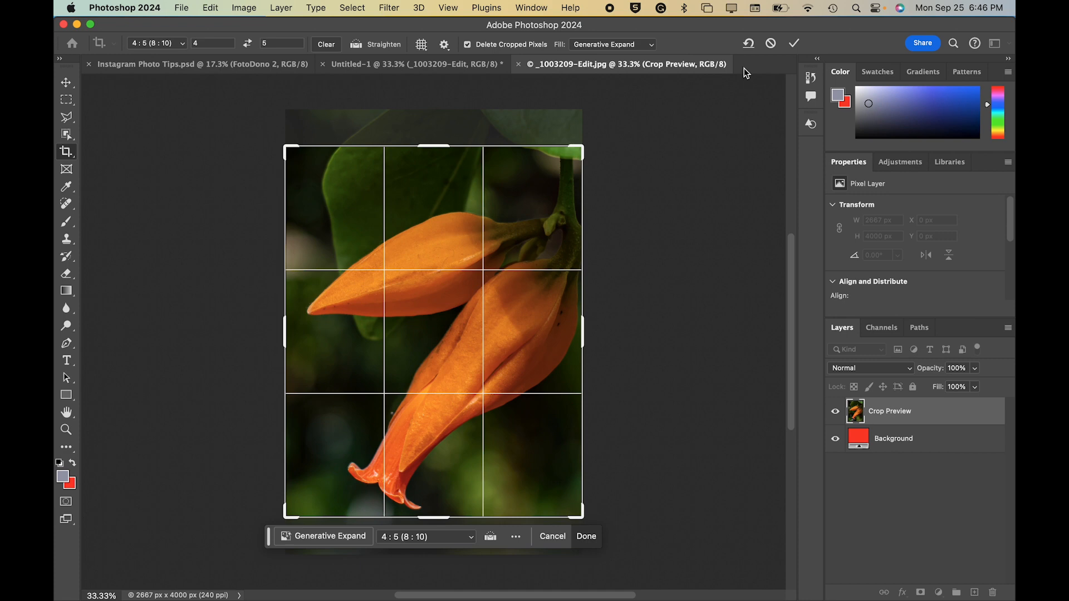
click(771, 45)
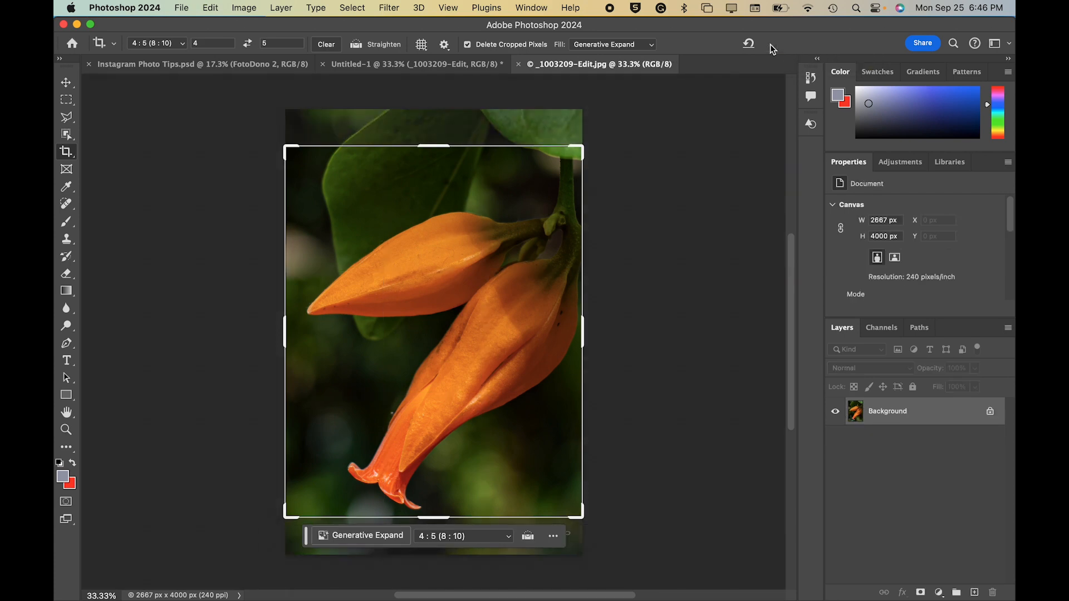
click(517, 65)
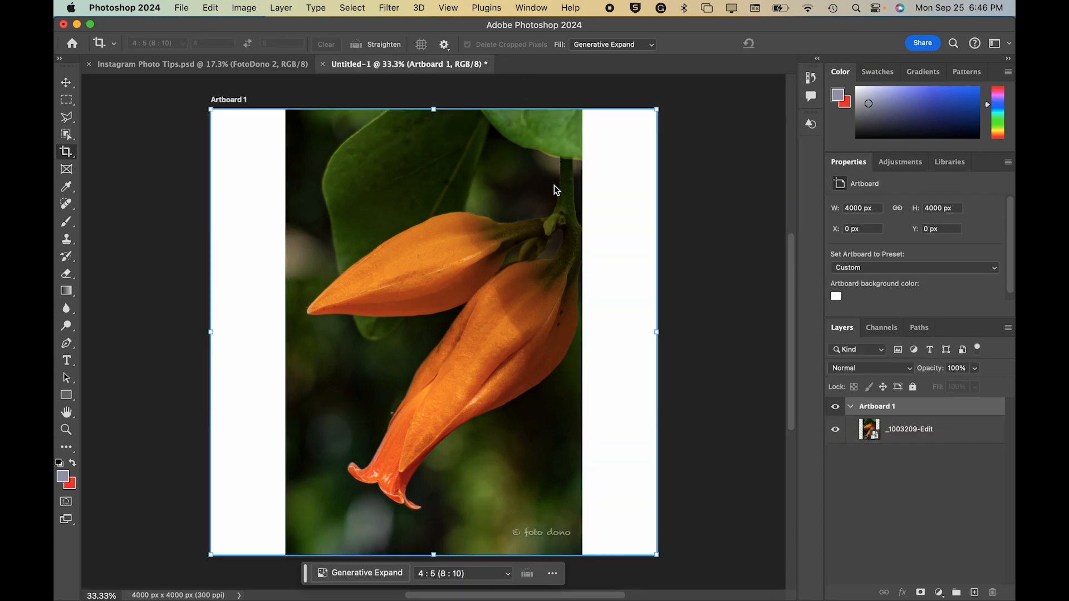
- Select the _1003209-Edit layer with the Move tool active and open its smart object contents for editing
click(66, 82)
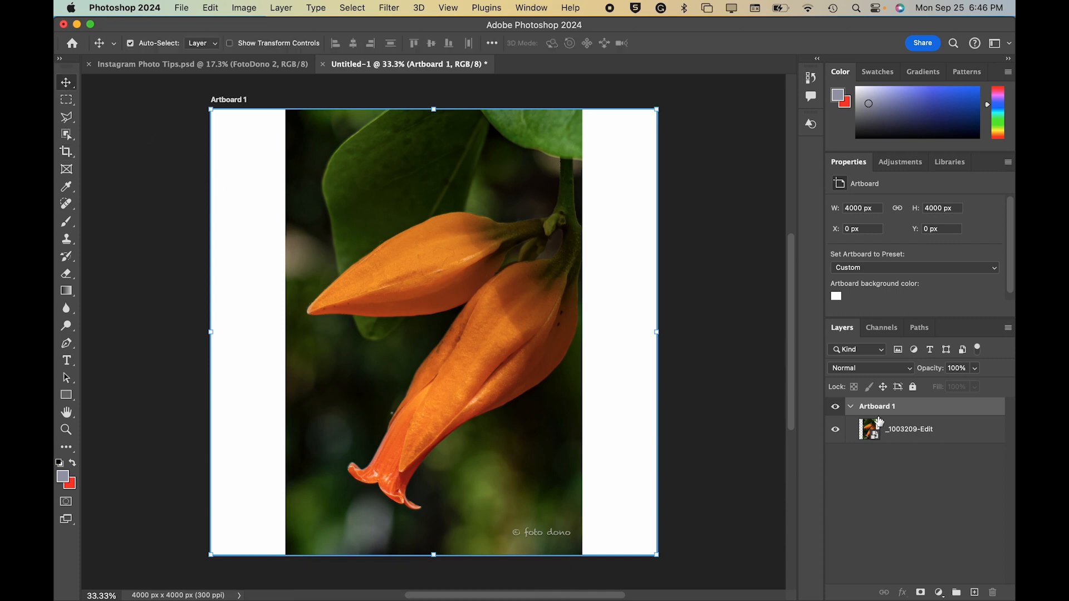
click(904, 438)
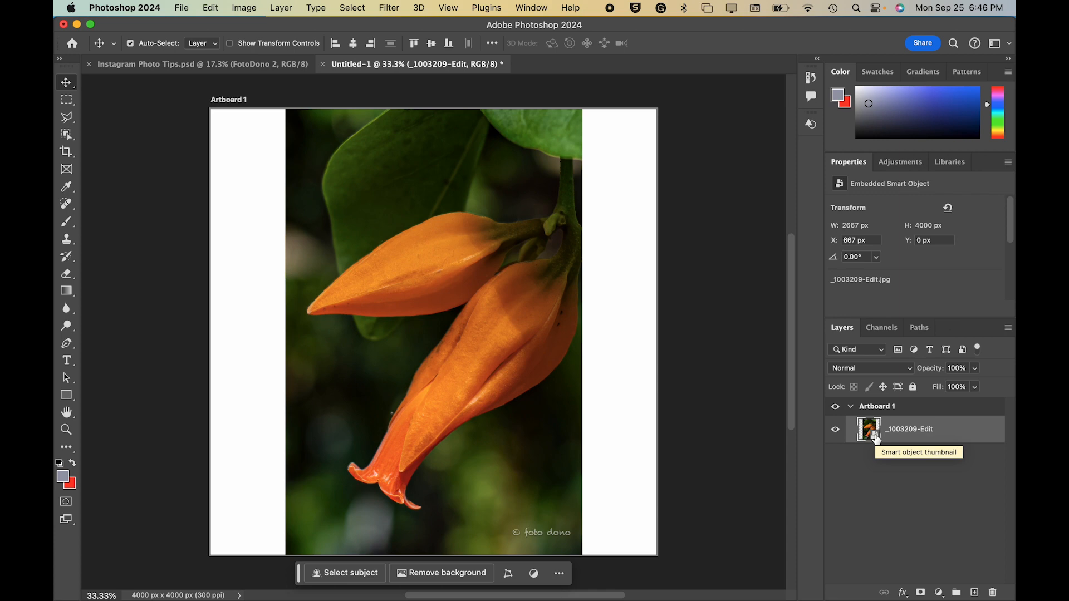
double_click(873, 437)
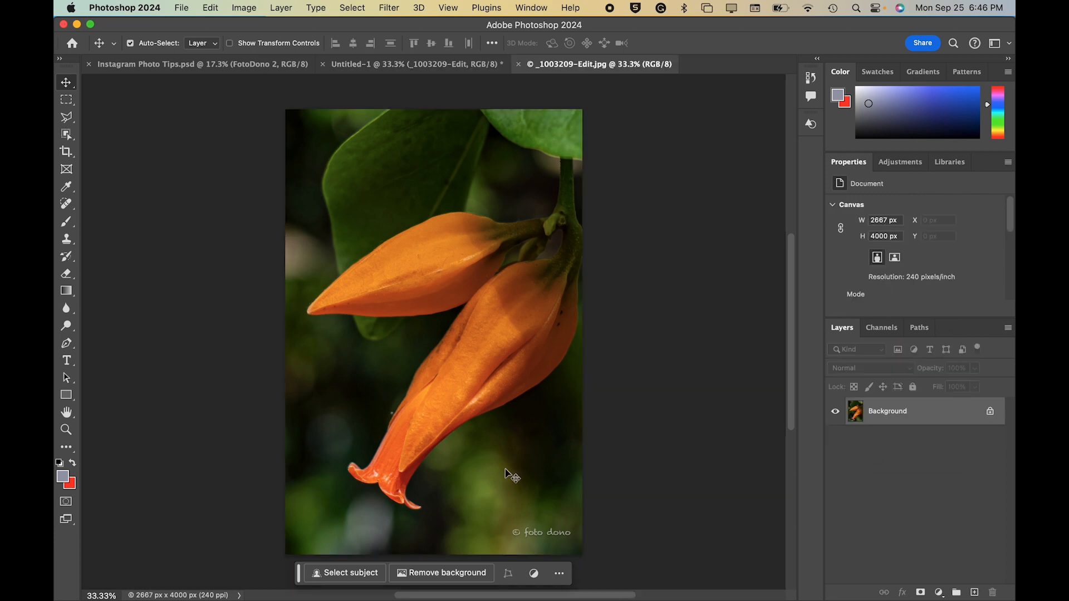
- Select the "foto dono" watermark with a rectangular marquee and remove it with Content-Aware Fill, output to a new layer
click(67, 103)
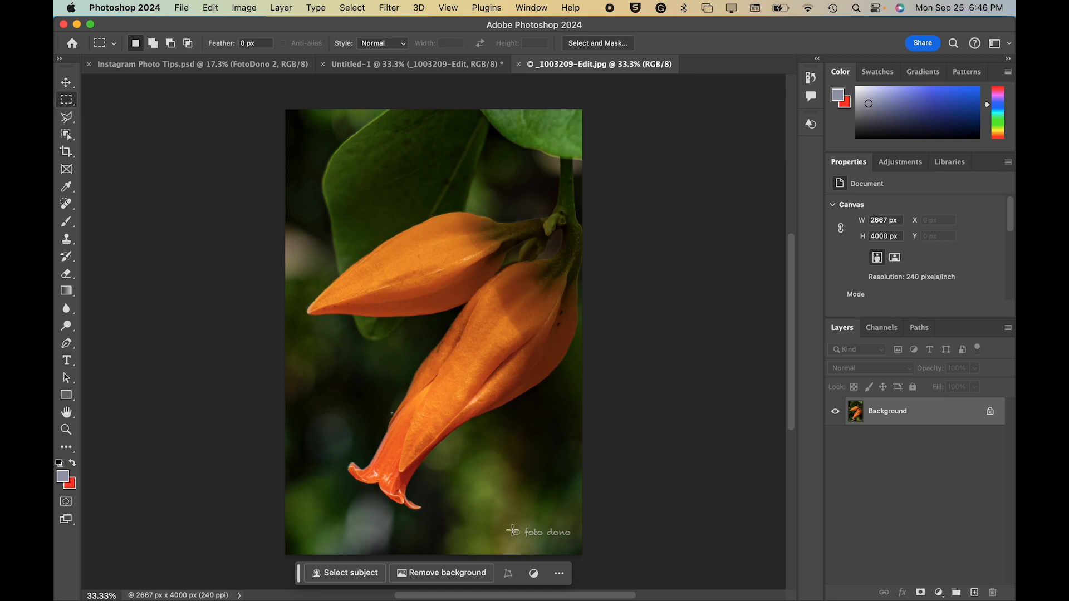
drag(509, 526, 573, 539)
click(210, 8)
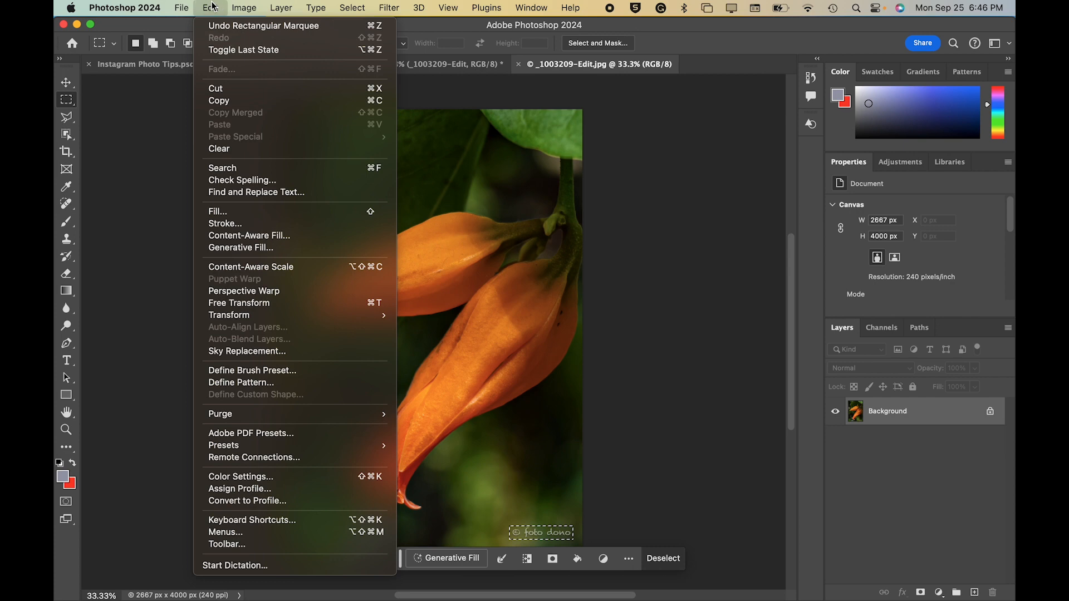
click(232, 236)
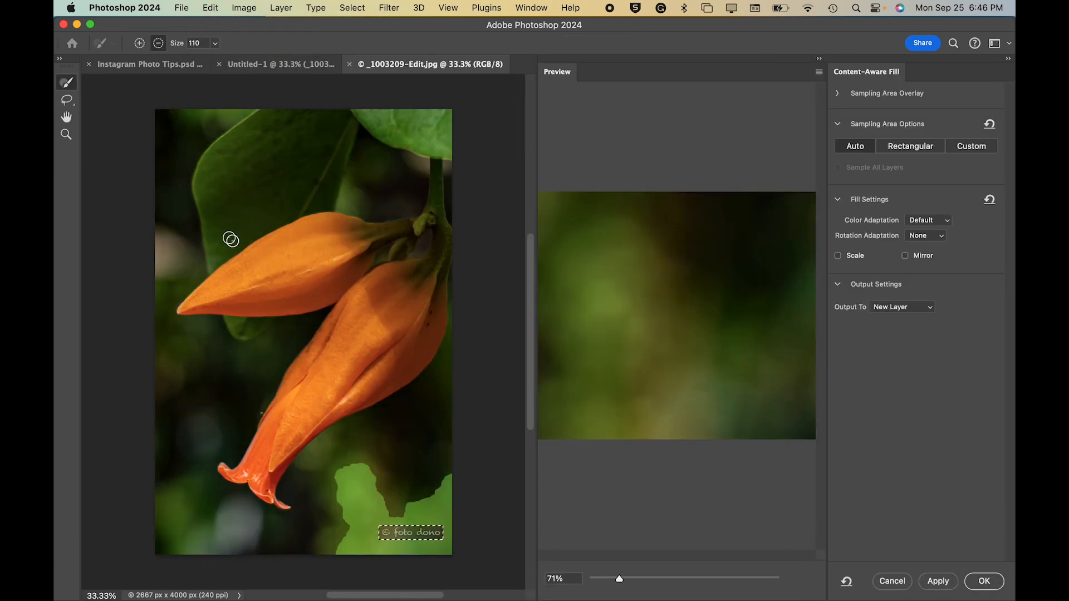
click(987, 582)
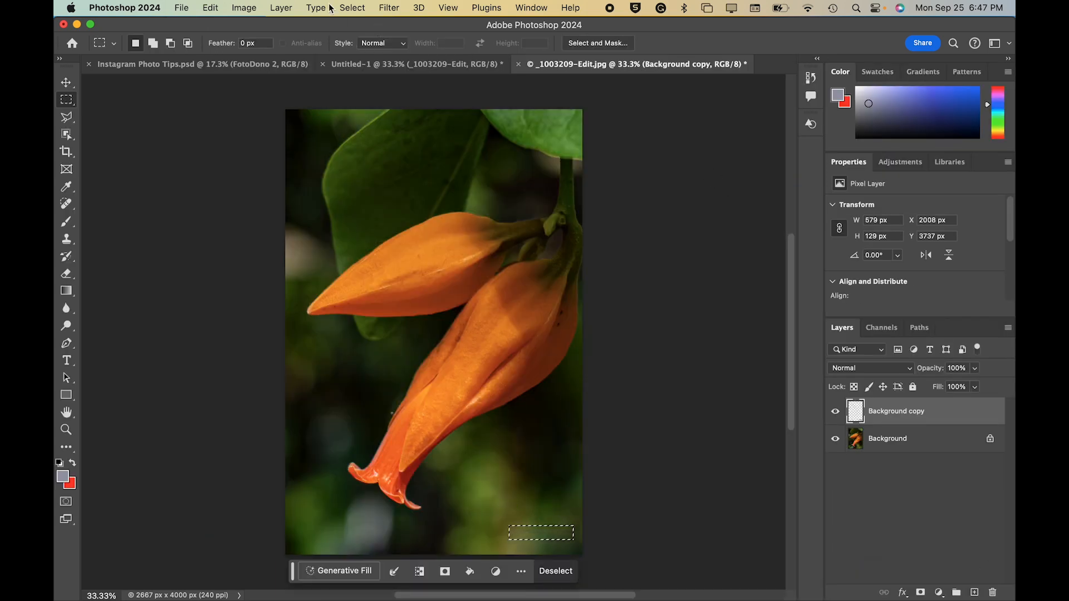
- Flatten the image, then close the smart object's document and save the changes as a JPEG at quality 8
click(281, 7)
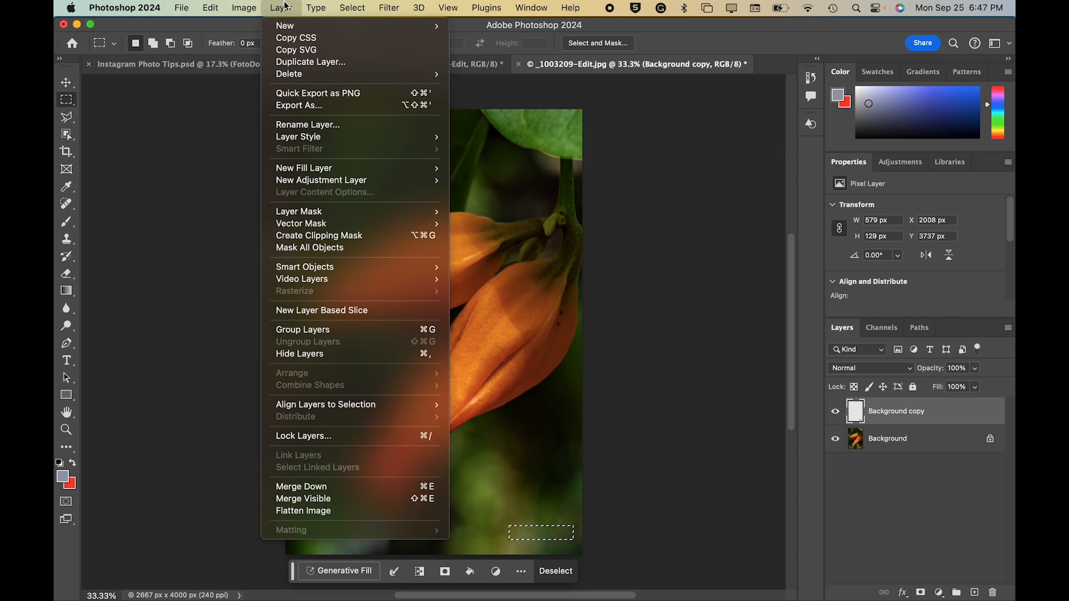
click(309, 516)
click(518, 64)
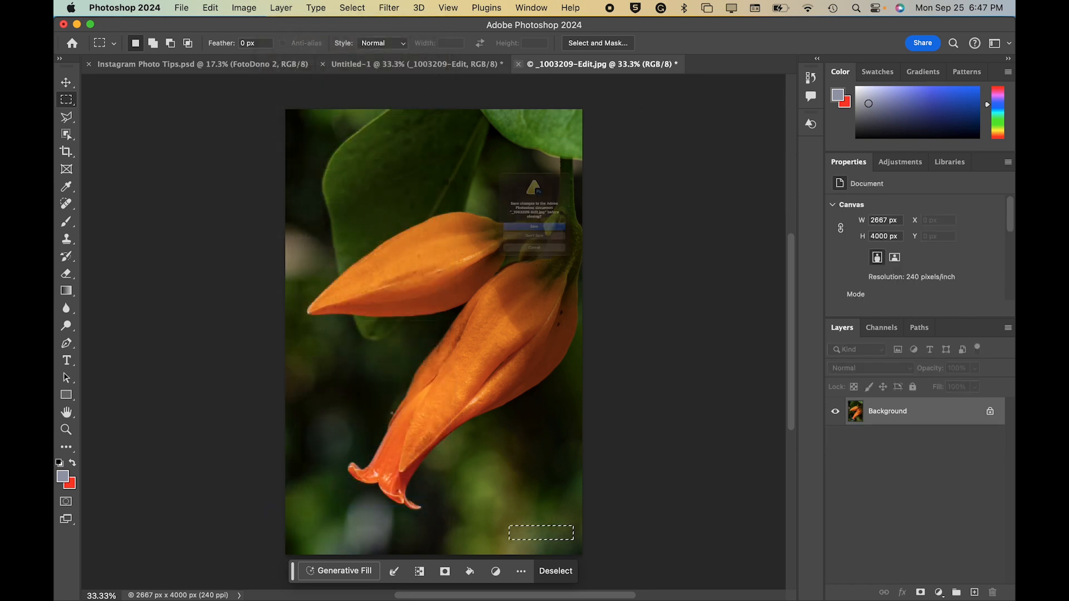
click(512, 245)
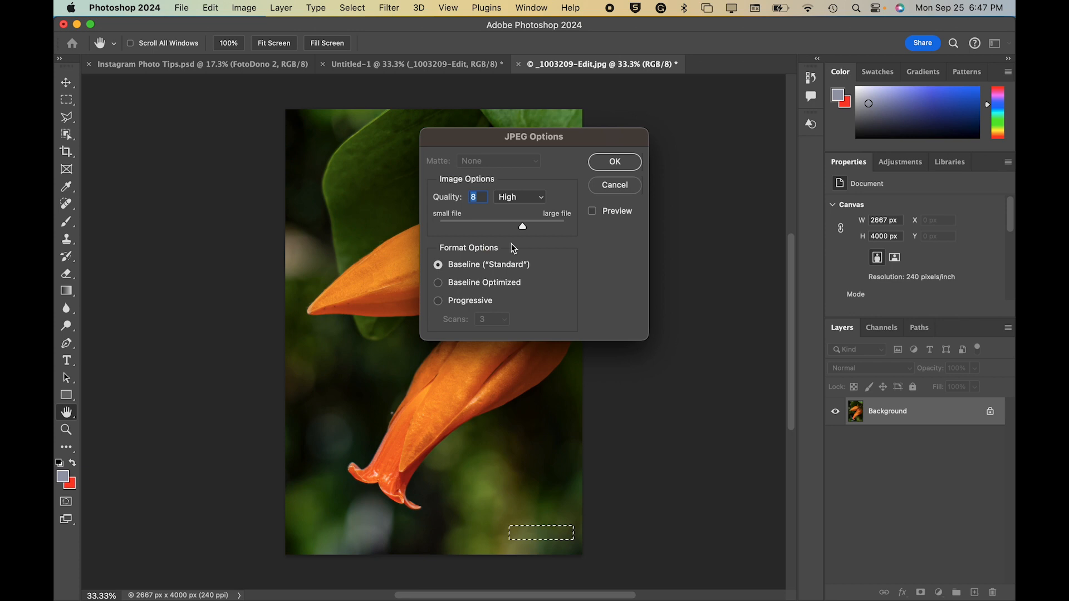
click(611, 162)
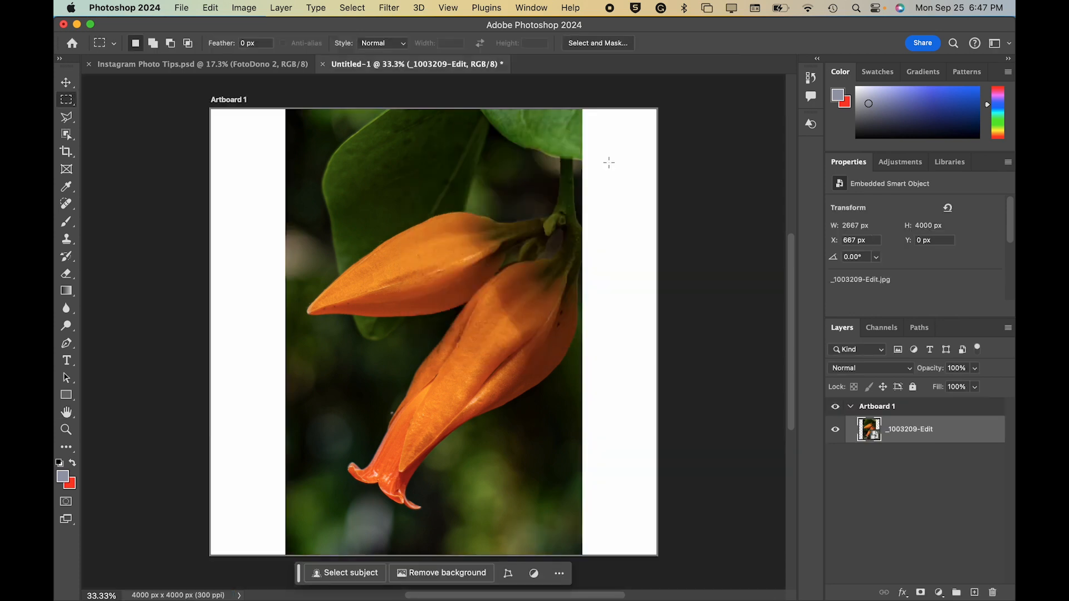
- Duplicate the _1003209-Edit layer and enlarge the lower copy proportionally to fill the artboard's 4000 px width
click(65, 82)
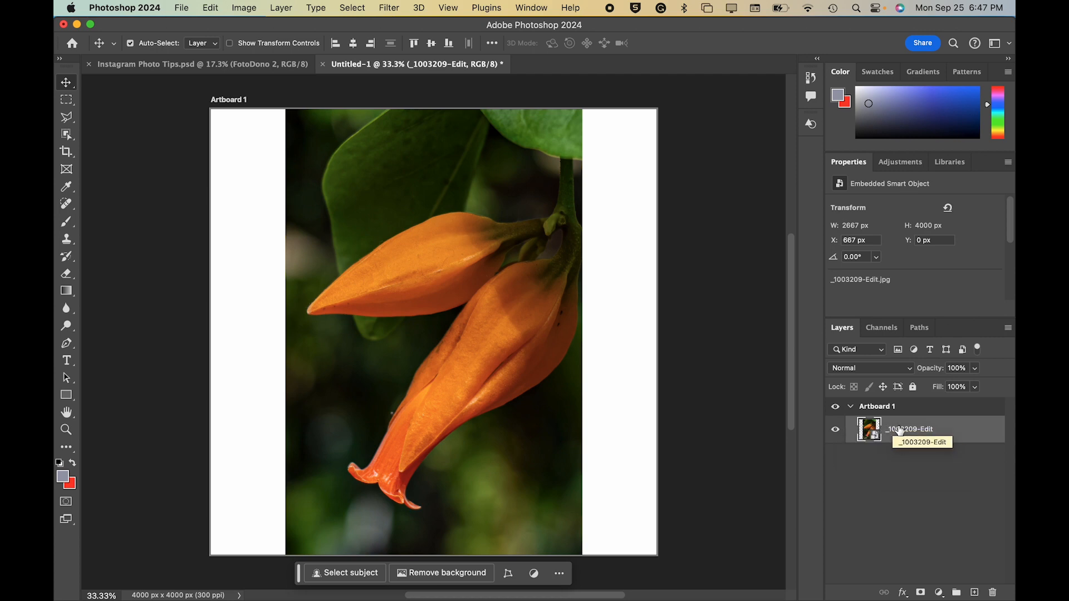
drag(900, 431, 975, 591)
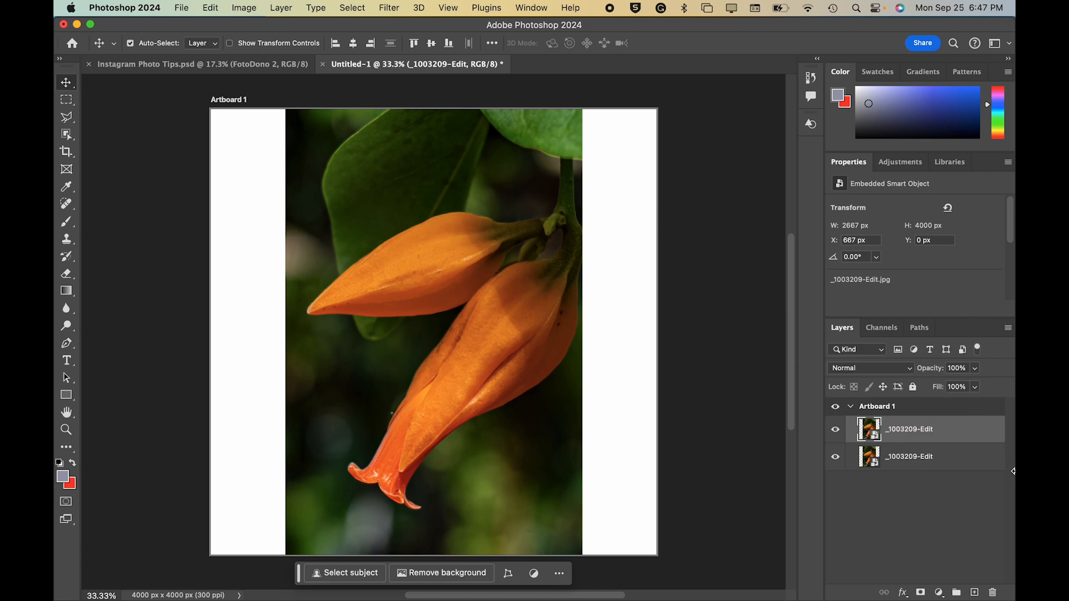
click(911, 457)
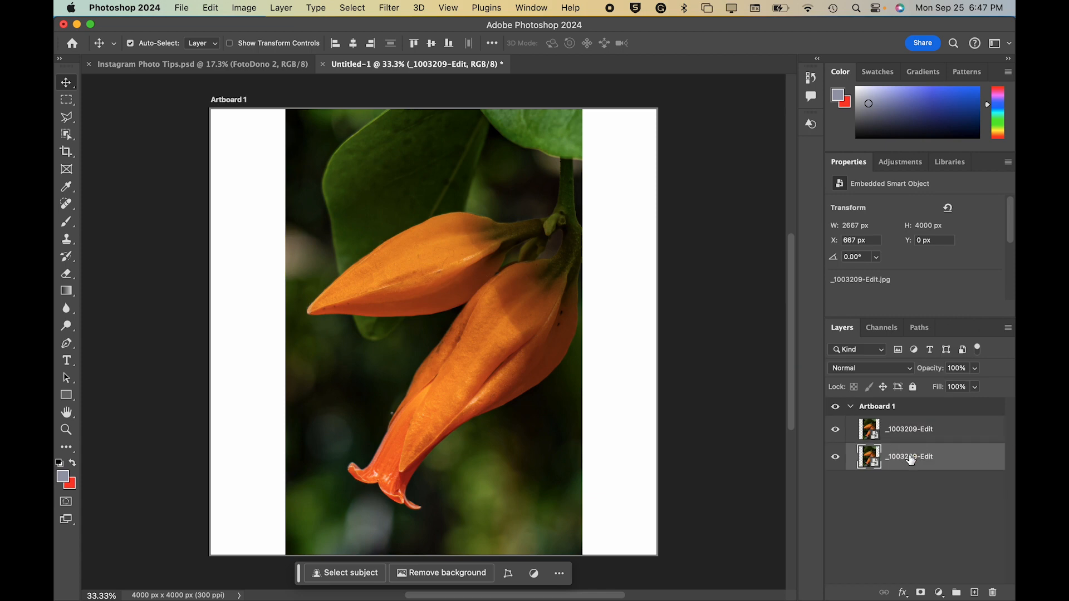
key(super+t)
drag(582, 332, 656, 335)
drag(285, 329, 209, 329)
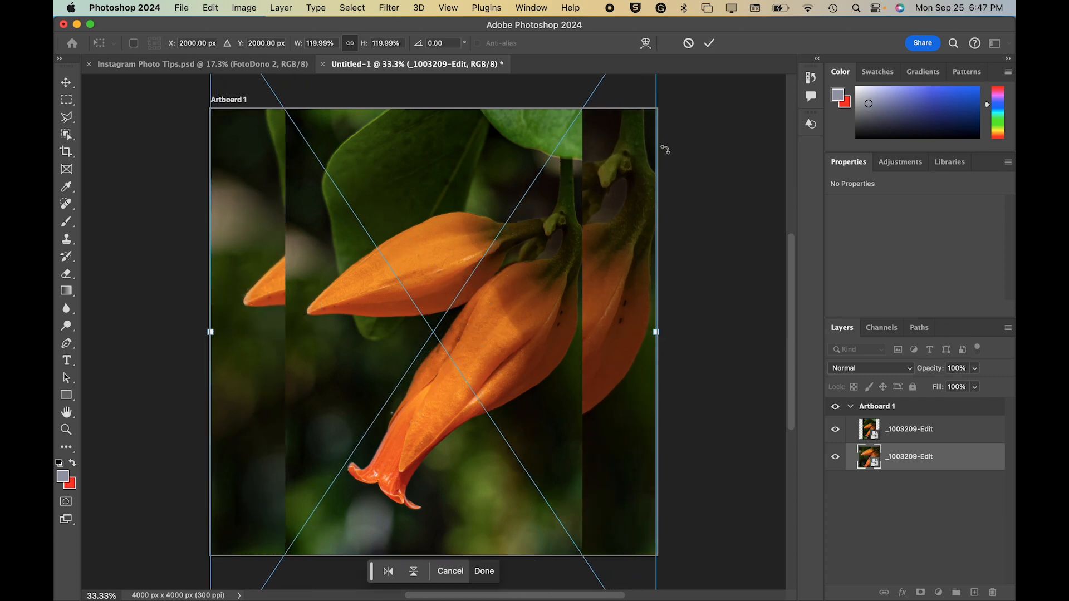
click(709, 43)
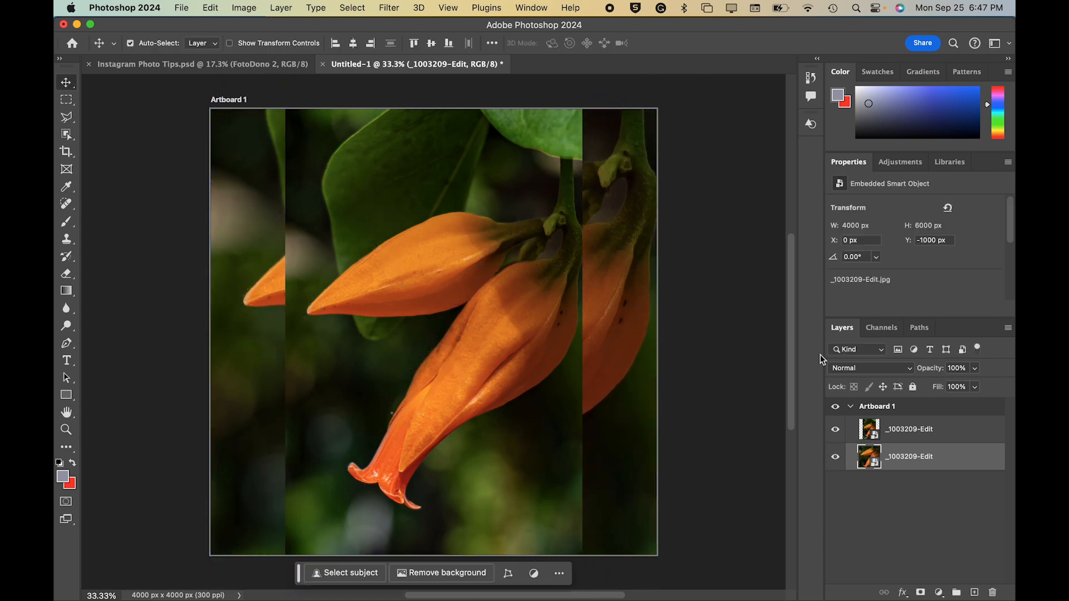
- Scale the upper photo copy down to about 75.6% and shift it right, leaving a narrow margin to the artboard's right edge
click(917, 440)
key(super+t)
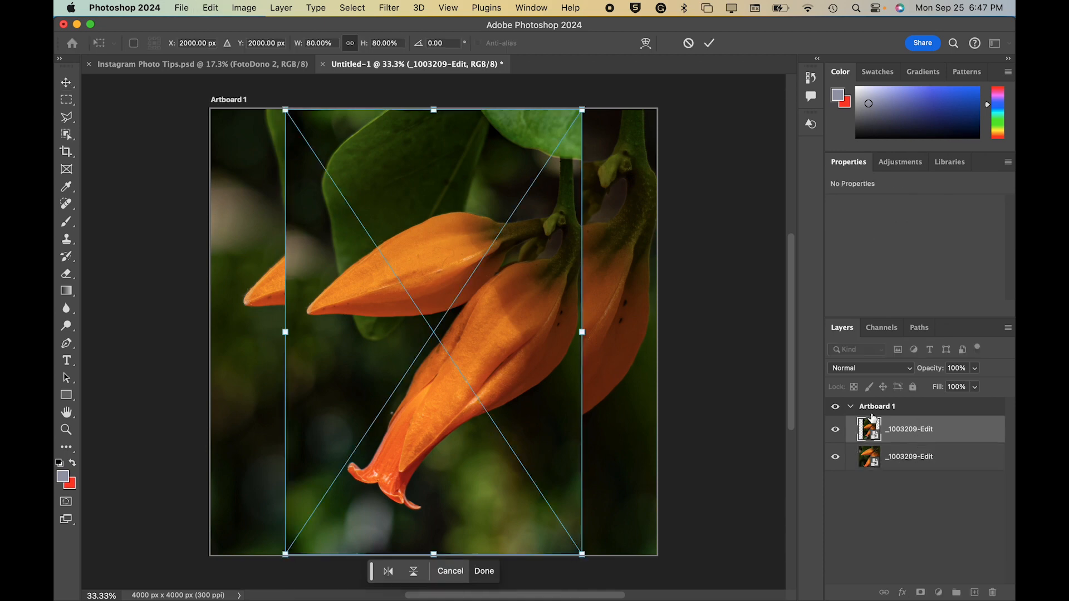
drag(432, 111, 433, 118)
drag(430, 553, 429, 537)
drag(442, 444, 508, 445)
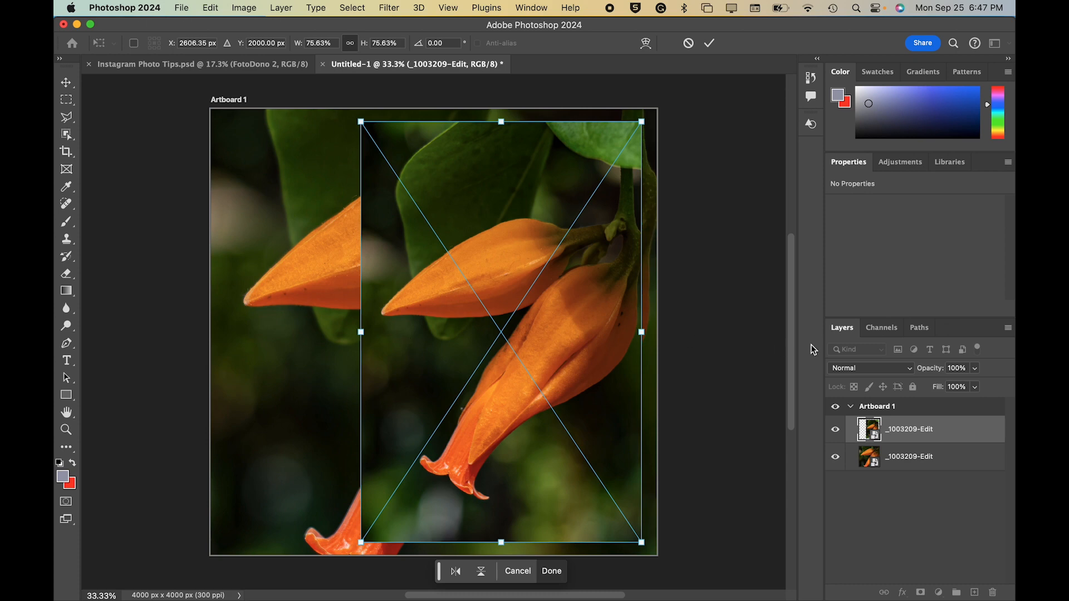
- Enlarge the lower photo copy to about 129% and shift it up and left as a background, about X -299 px, Y -1957 px
click(907, 457)
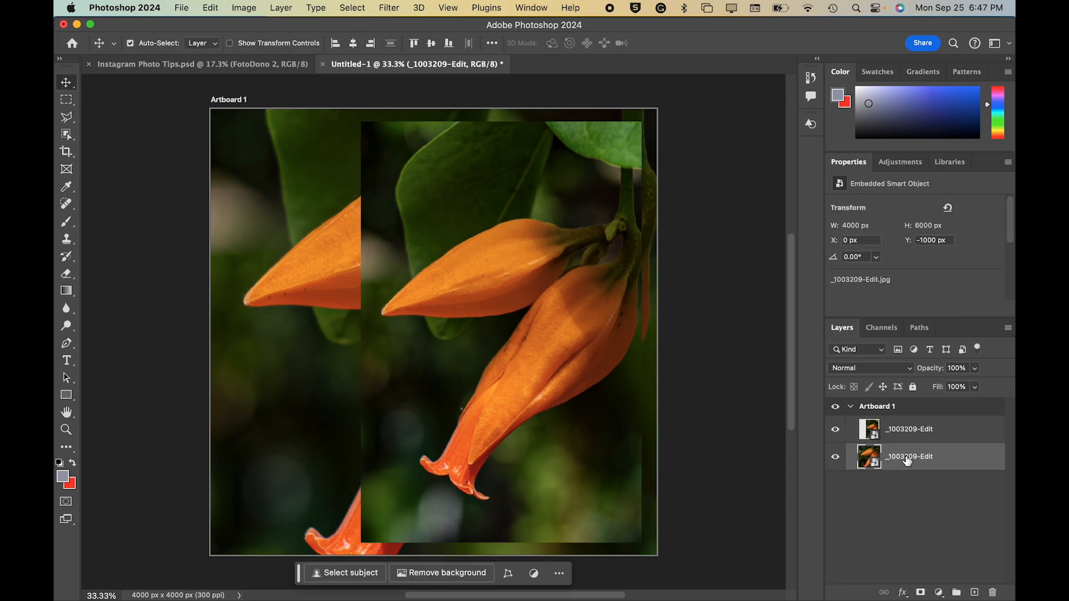
key(super+t)
drag(334, 382, 277, 377)
drag(620, 333, 664, 332)
drag(290, 351, 255, 282)
click(447, 372)
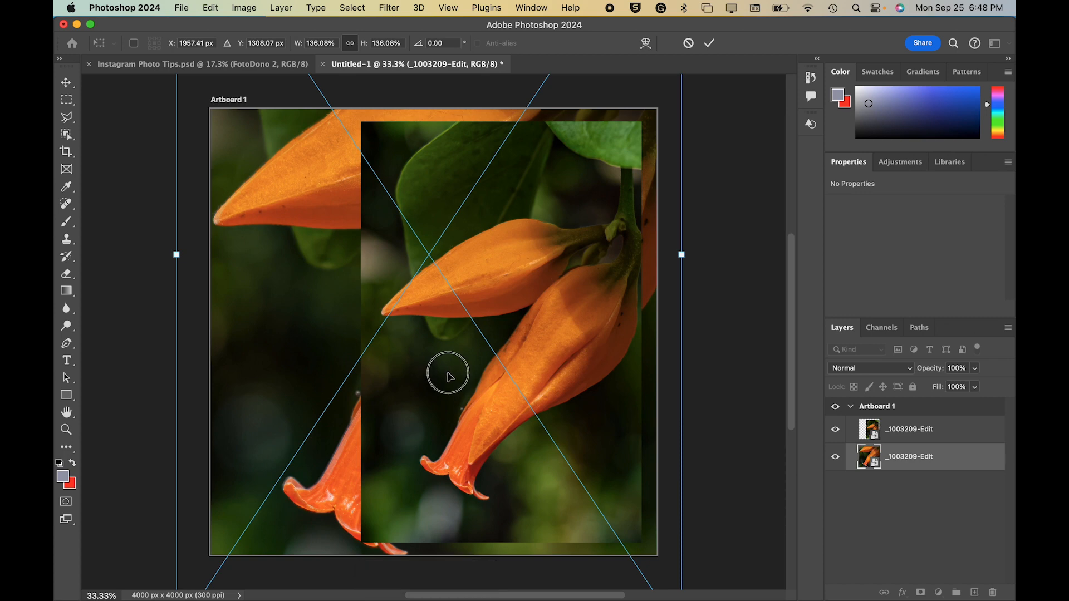
drag(245, 440, 223, 425)
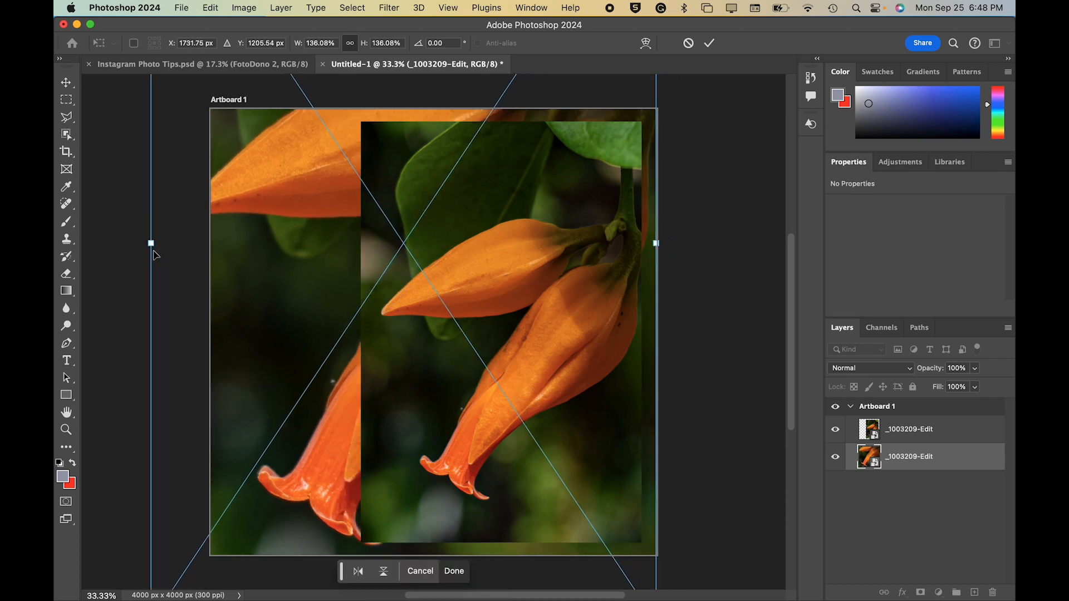
drag(150, 243, 177, 245)
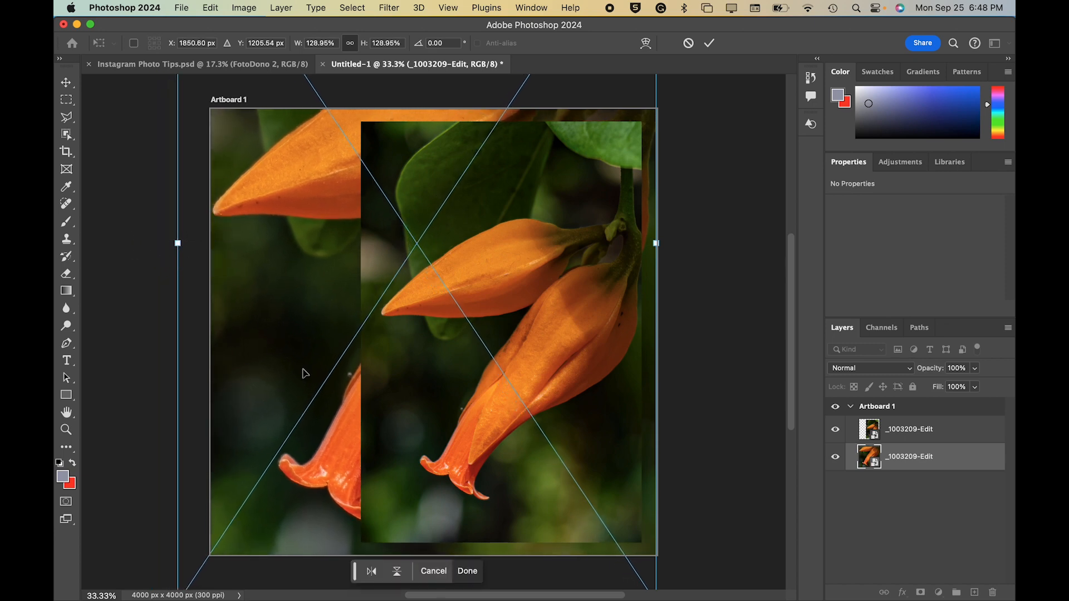
drag(300, 373, 300, 380)
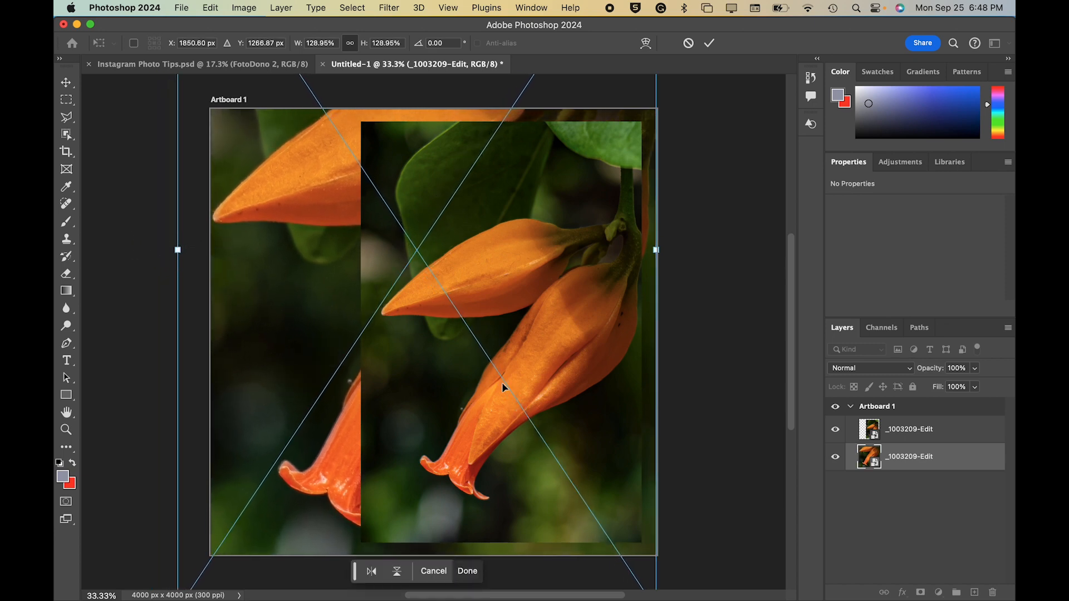
click(710, 43)
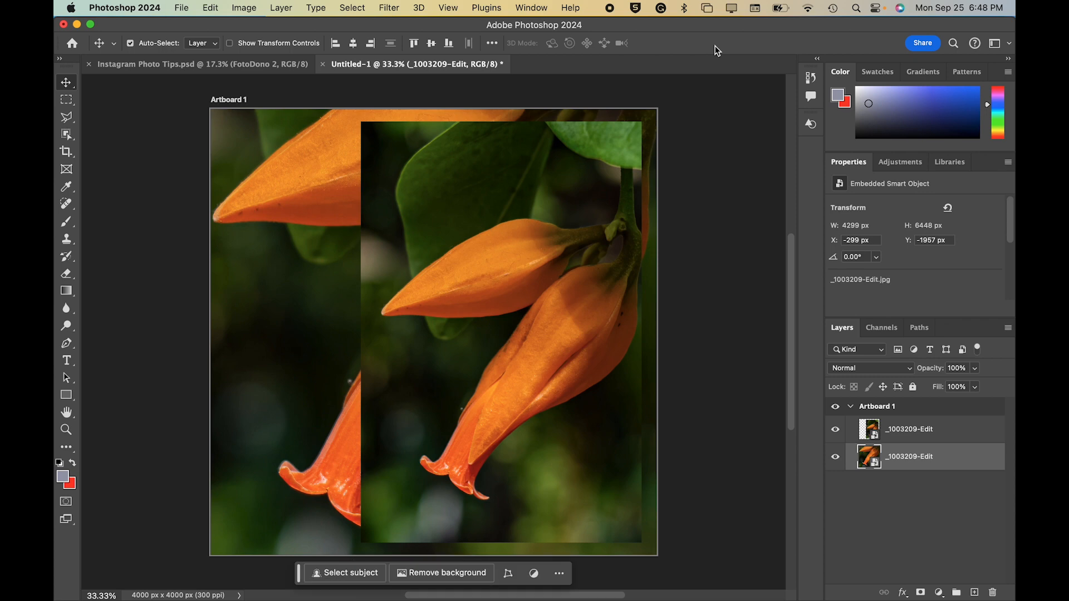
- Open the upper photo layer's Layer Style settings and enable Stroke and Drop Shadow
click(928, 432)
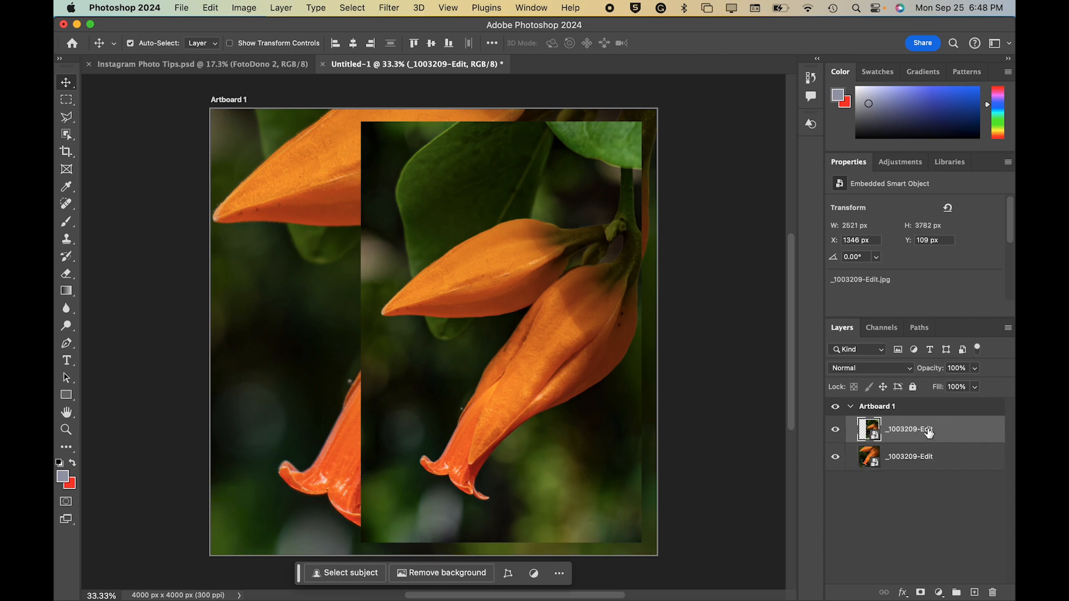
double_click(985, 433)
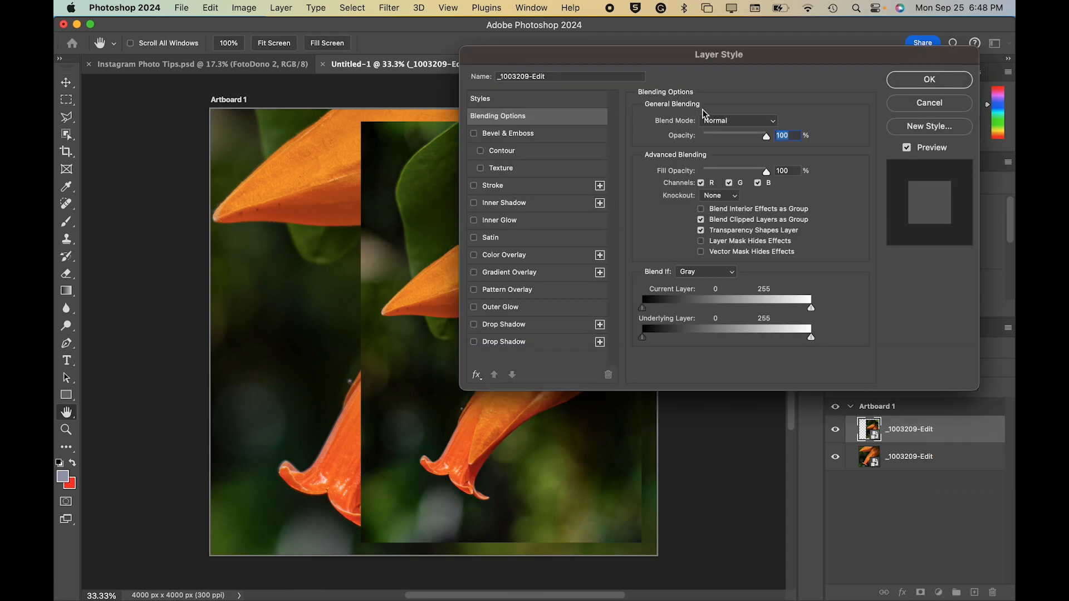
click(475, 187)
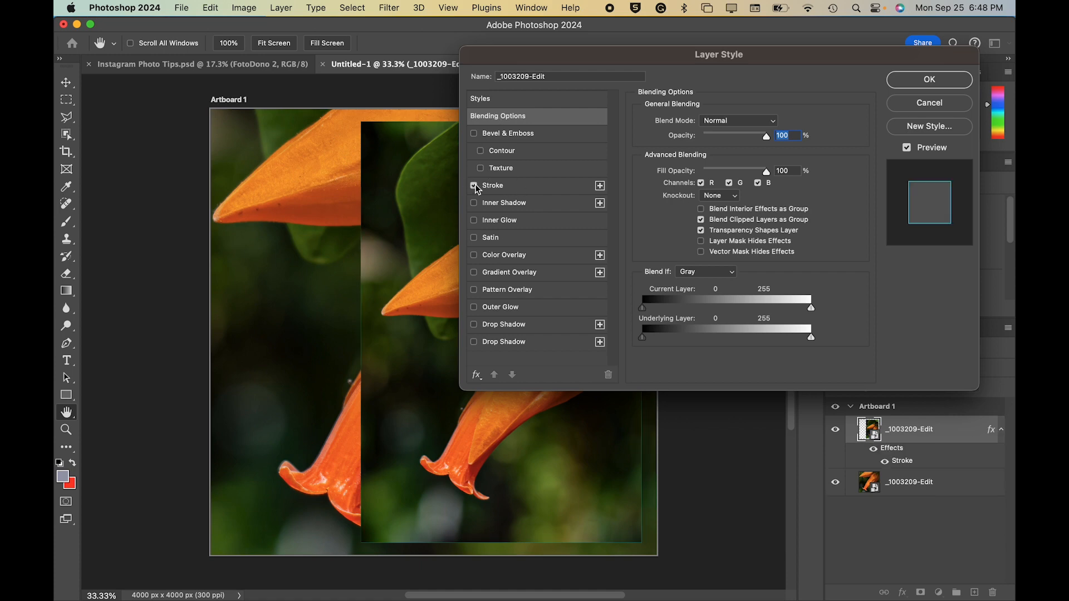
click(474, 325)
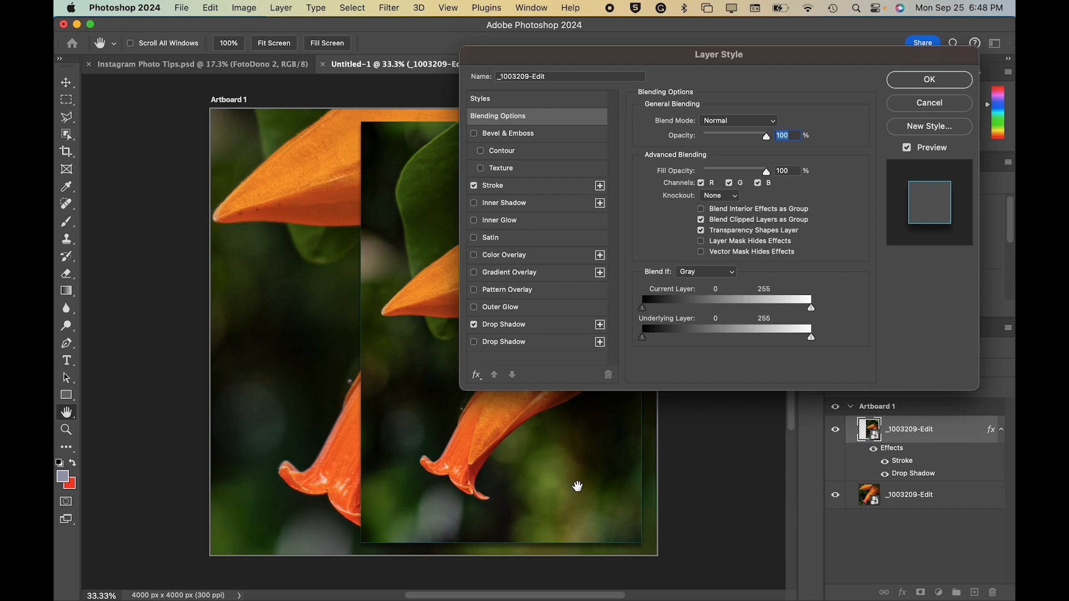
- Set the upper photo's stroke color to the near-white f5f9f9
click(544, 187)
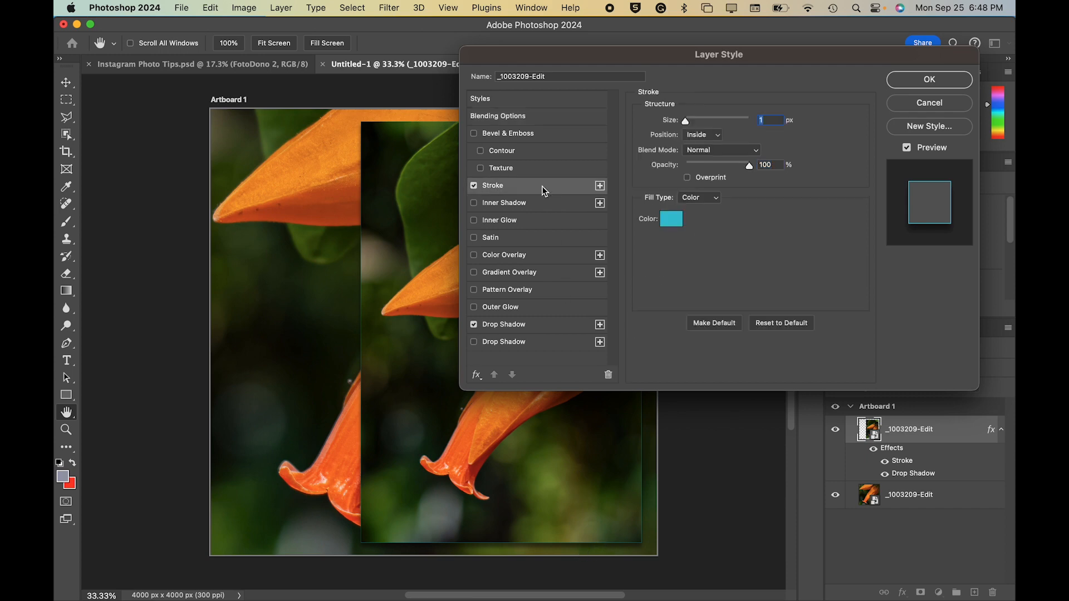
click(670, 219)
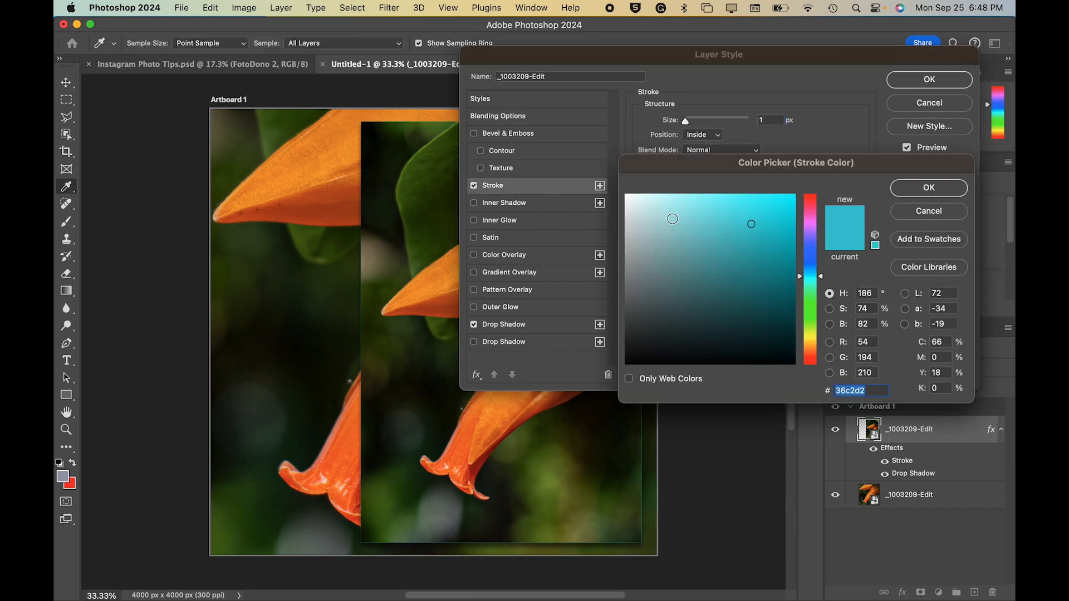
click(628, 197)
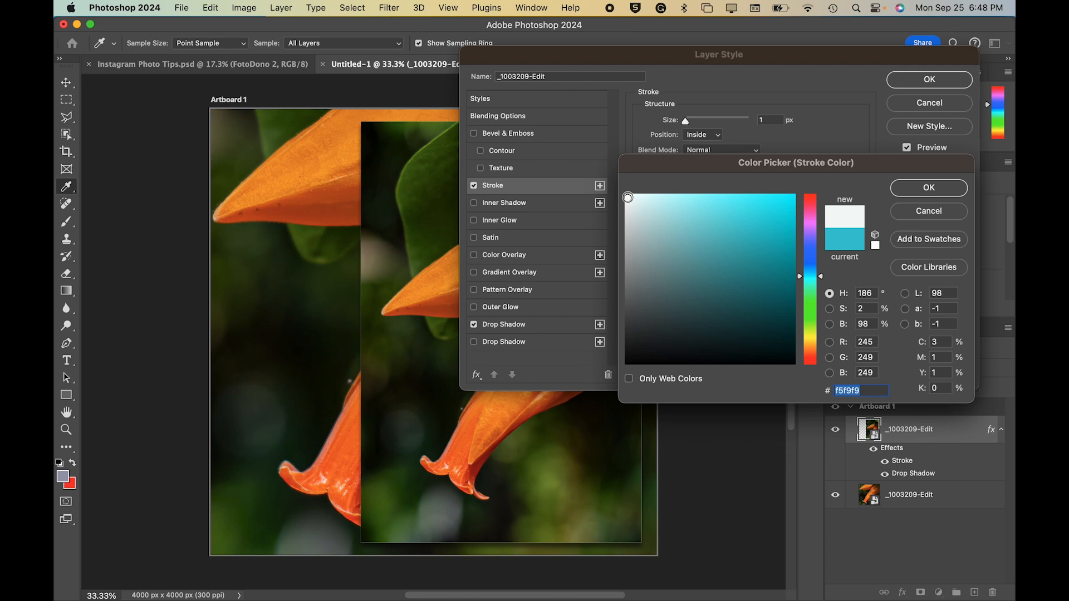
click(914, 194)
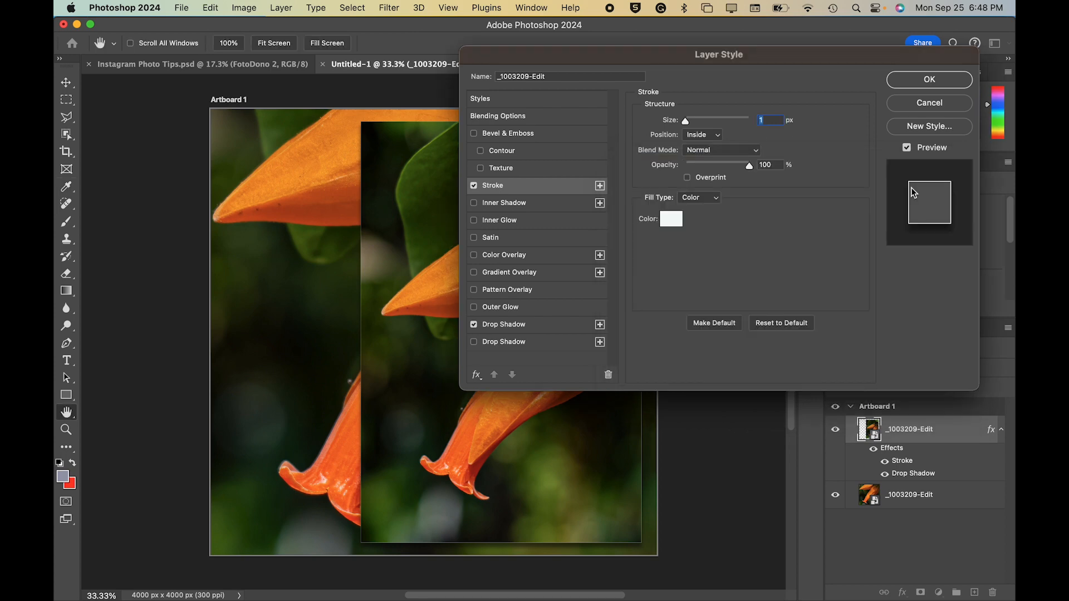
- Set the near-white stroke's size to 8 px
key(Up)
key(Up)
key(Up)
key(Up)
key(Up)
key(Up)
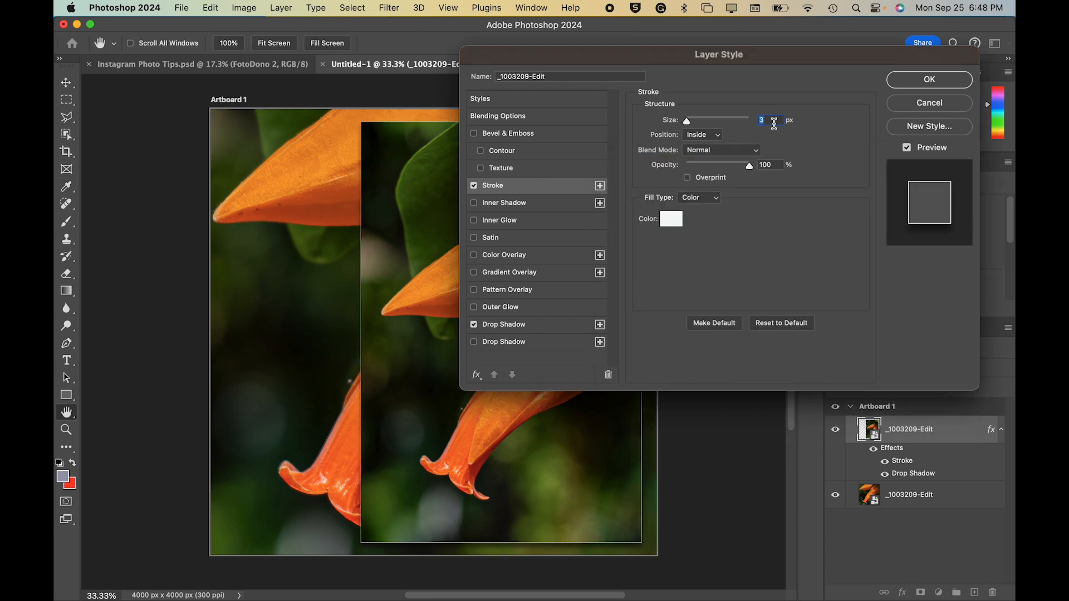
key(Up)
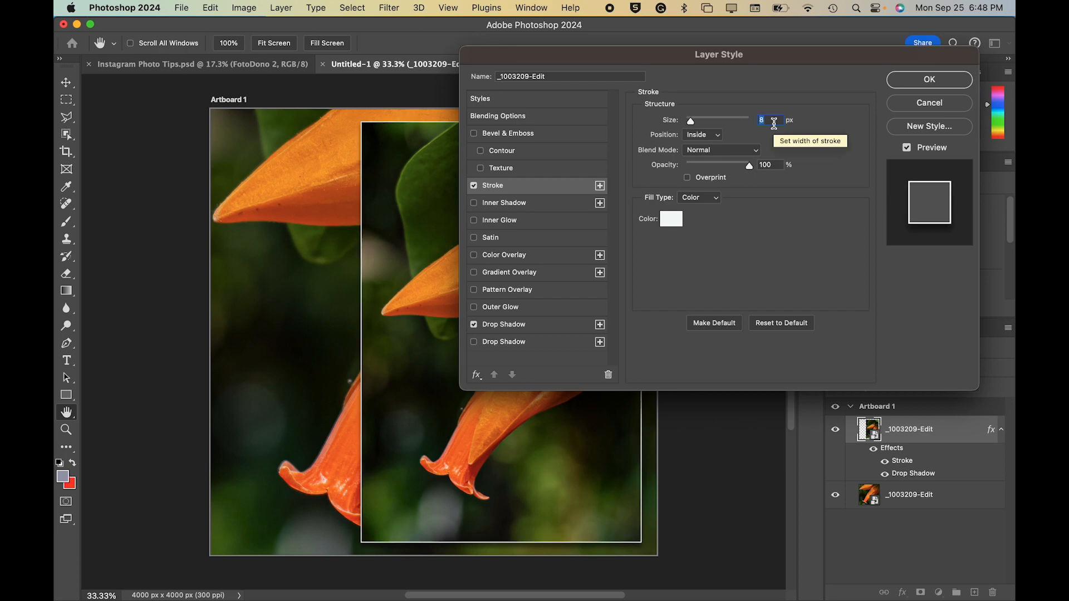
- Add a second stroke to the photo and sample the flower's orange ef8e0b as the lower stroke's color
click(599, 186)
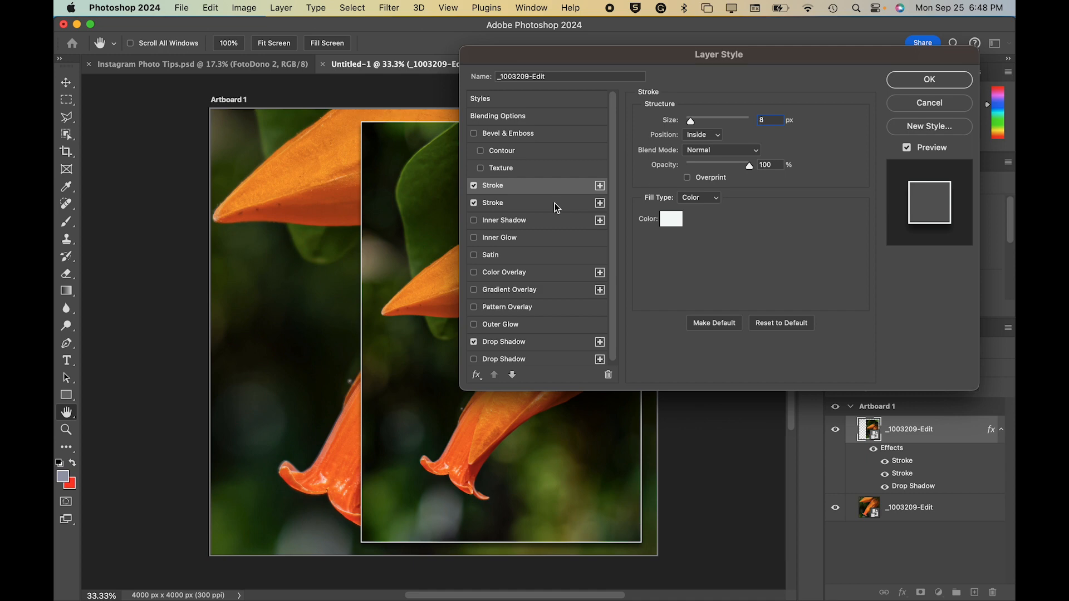
click(559, 206)
click(670, 219)
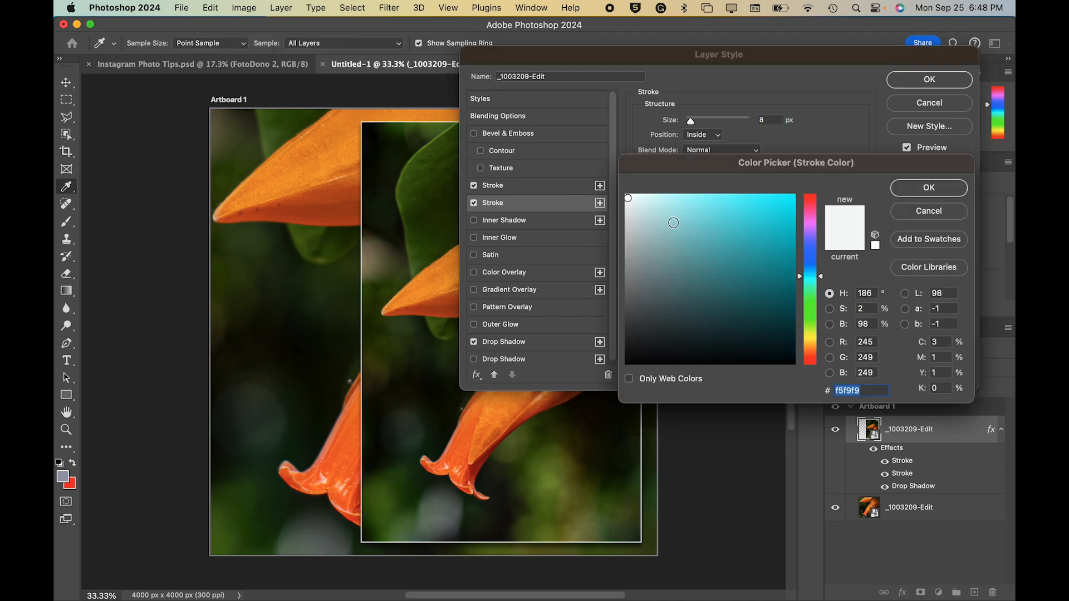
click(422, 283)
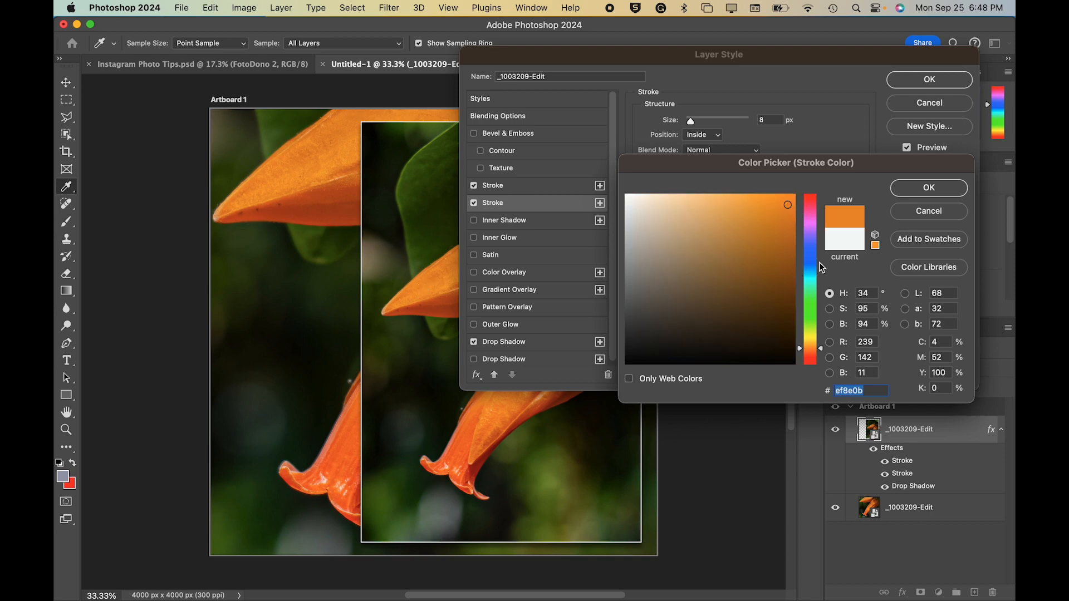
click(915, 189)
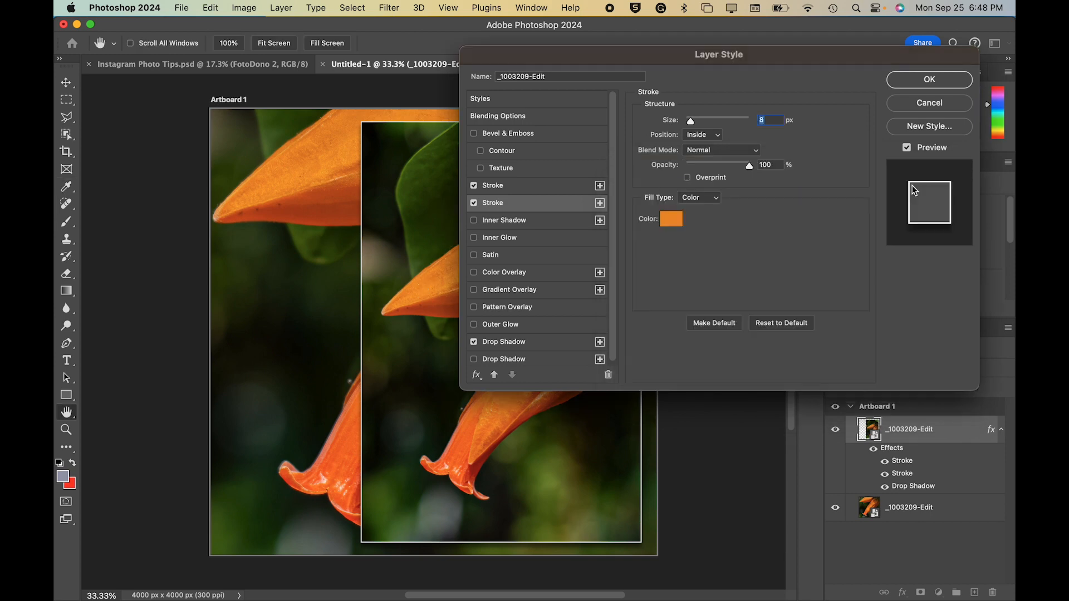
- Set the orange stroke's size to 16 px and its position to Outside
key(Up)
key(Up)
key(Up)
key(Up)
key(Up)
key(Up)
key(Up)
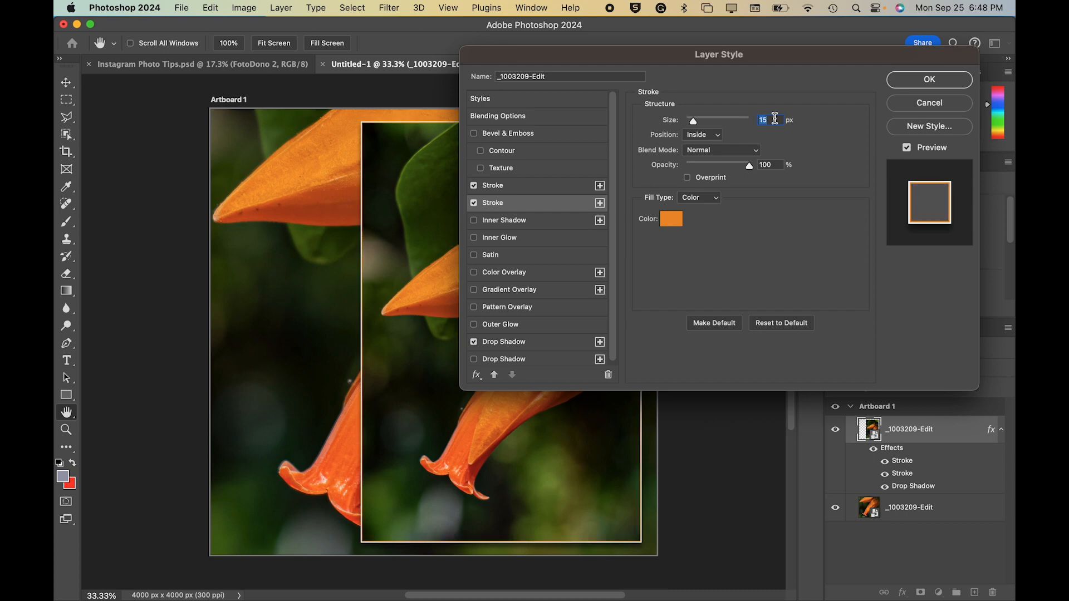
click(714, 135)
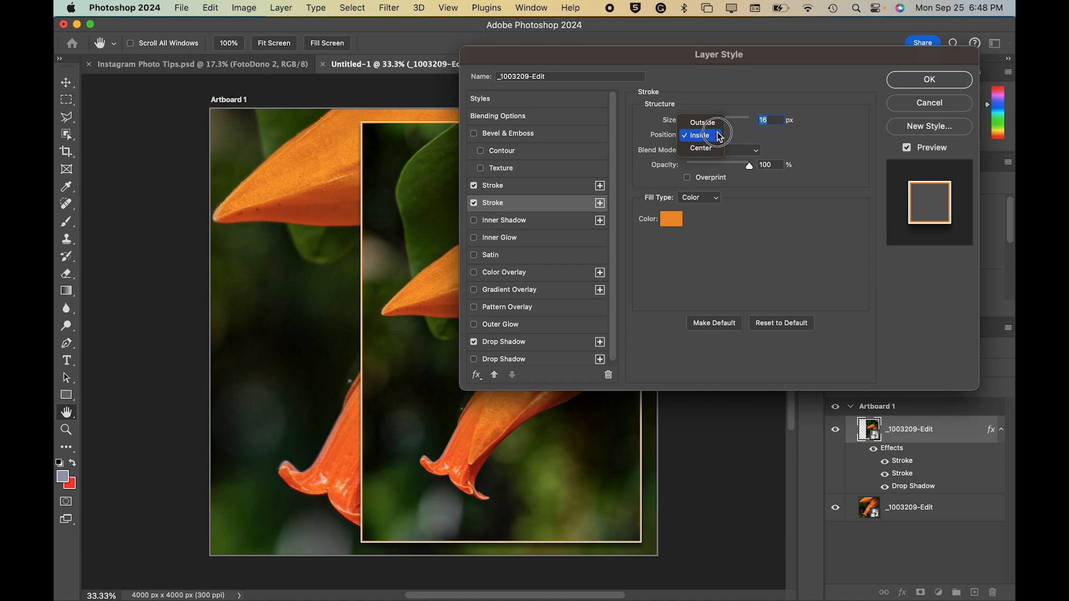
click(702, 122)
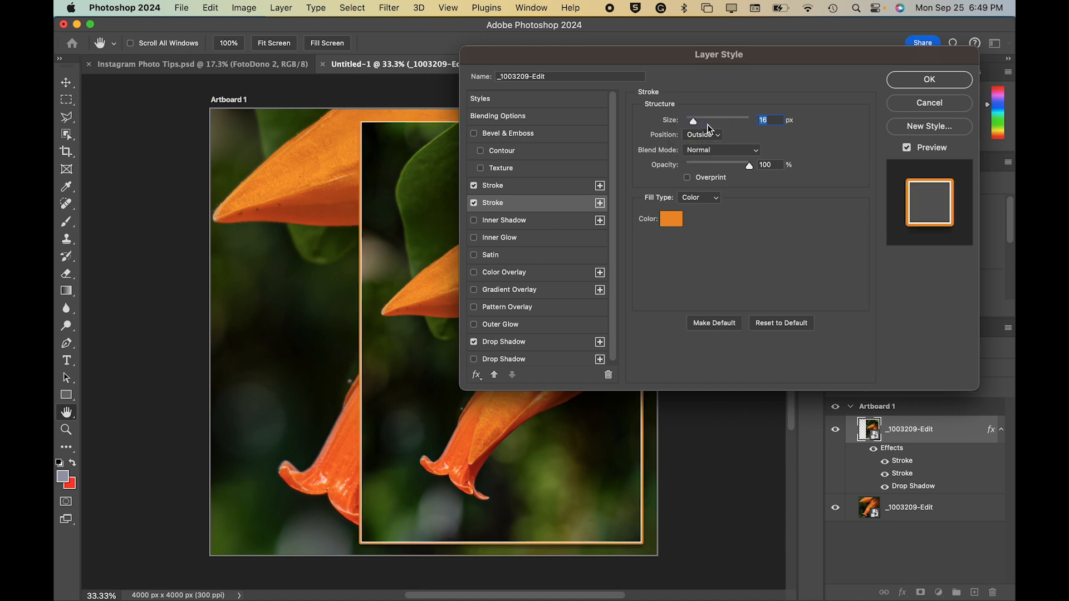
- Try the Outside position on the near-white stroke and return it to Inside
click(574, 185)
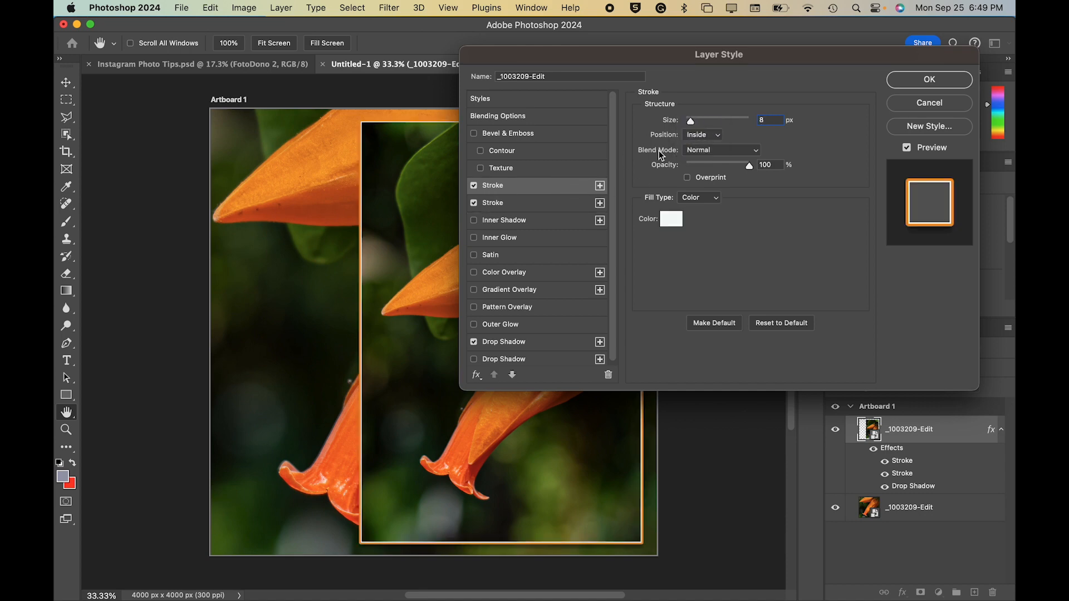
click(699, 124)
click(712, 137)
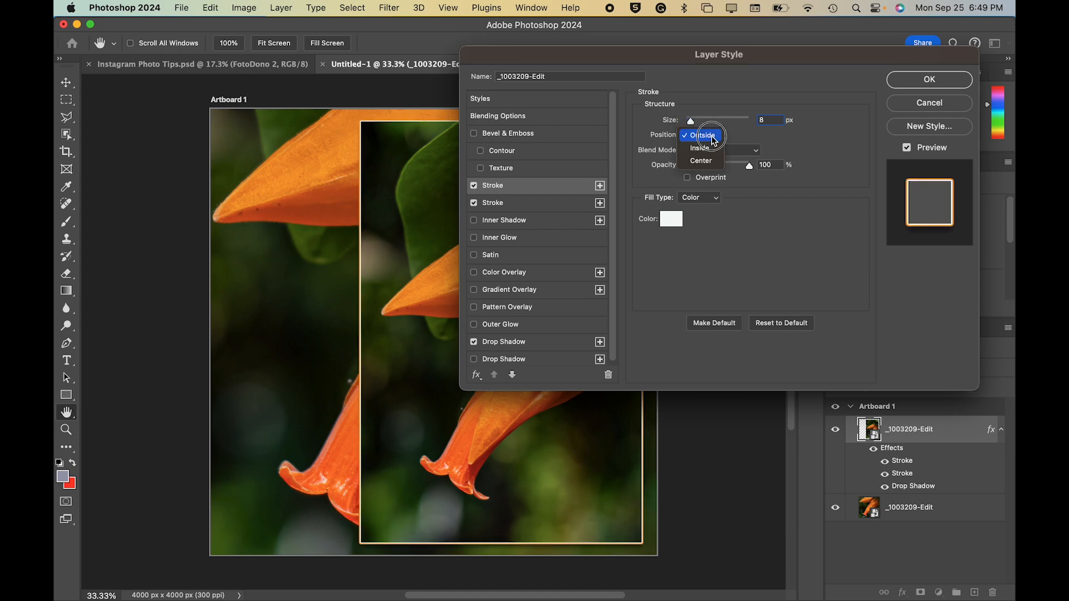
click(712, 146)
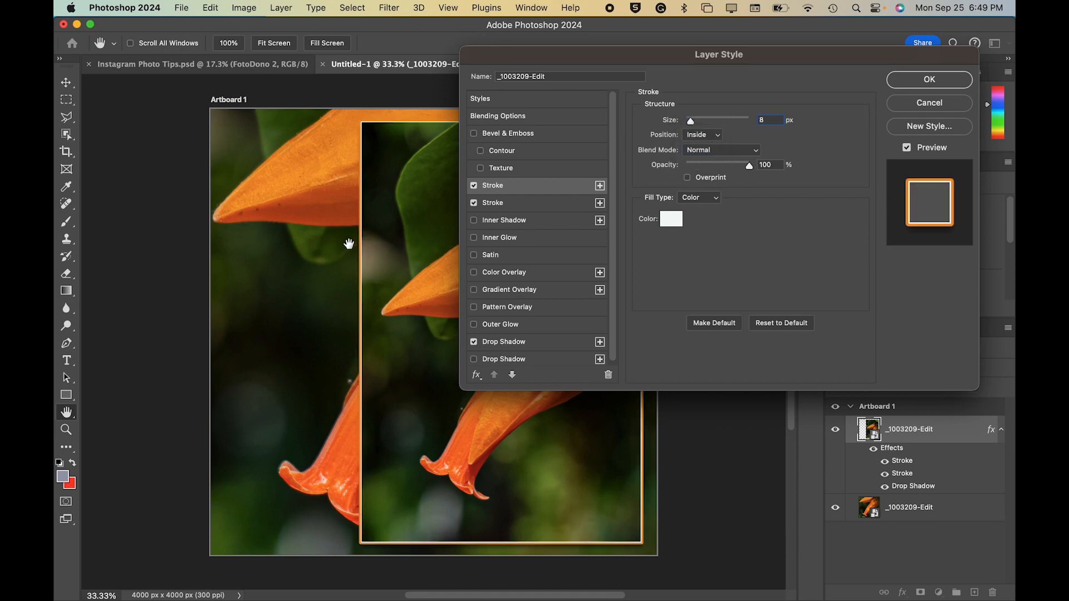
- Add a third stroke from the orange one and set the middle stroke's color to near-black 040200
click(588, 205)
click(602, 204)
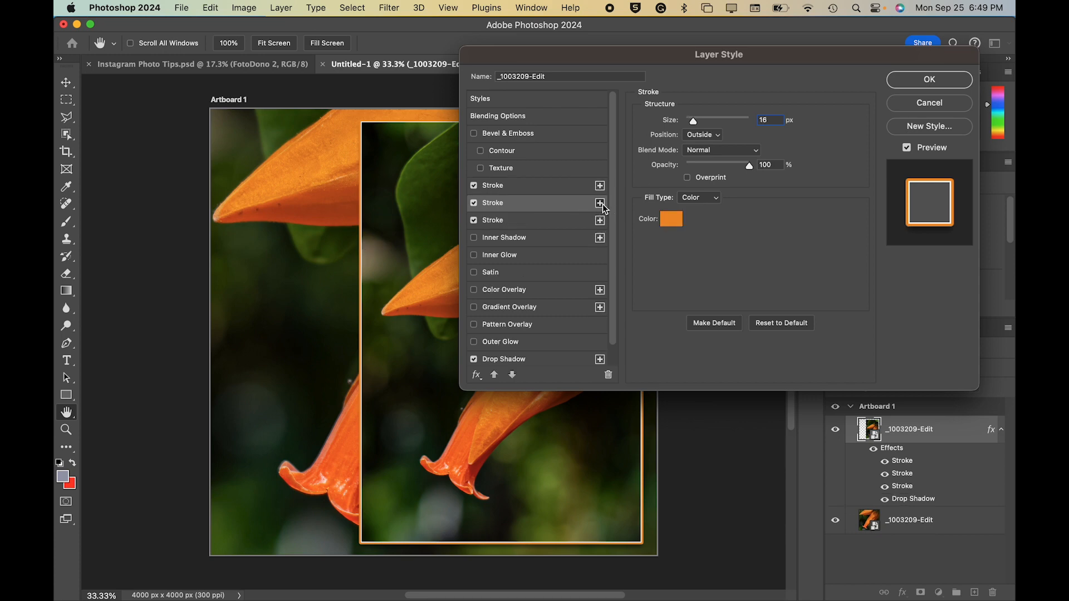
click(671, 219)
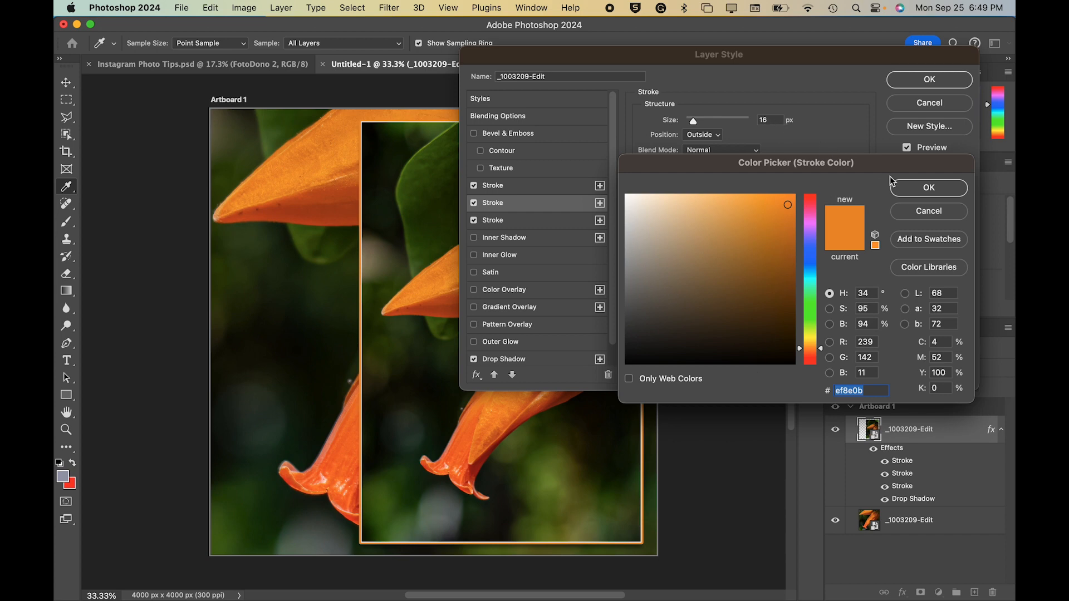
click(778, 362)
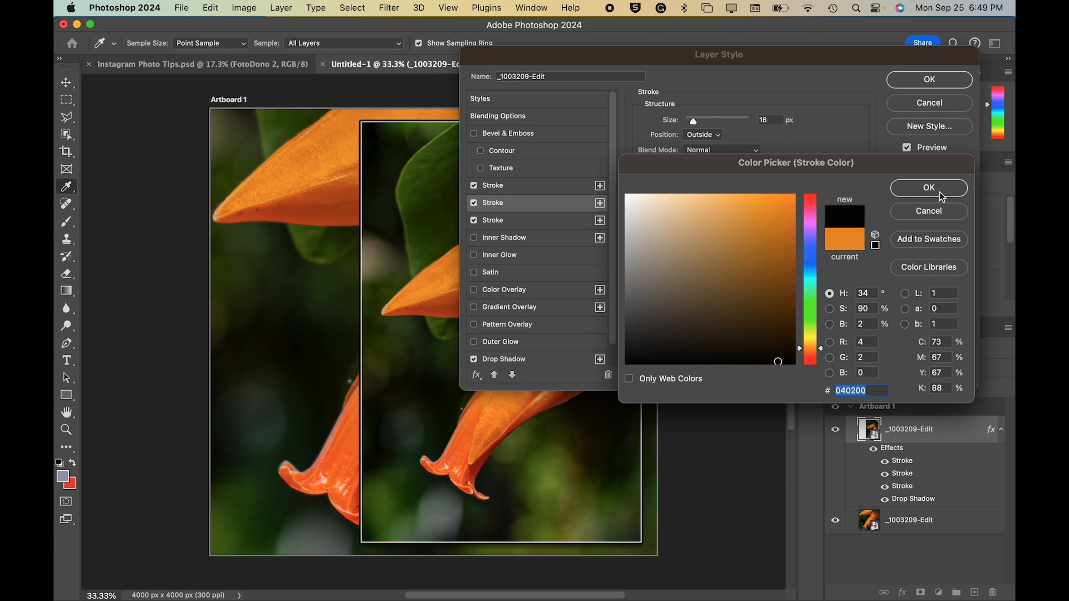
click(940, 195)
- Set the near-black middle stroke's size to 21 px and apply the layer style
key(Up)
key(Up)
key(Up)
key(Up)
key(Up)
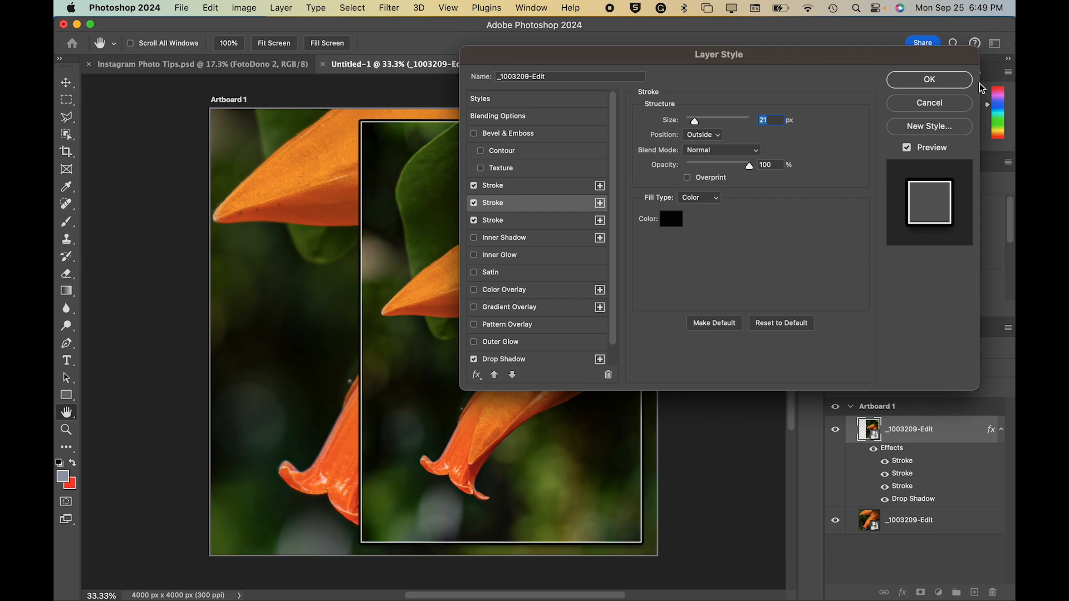
click(936, 80)
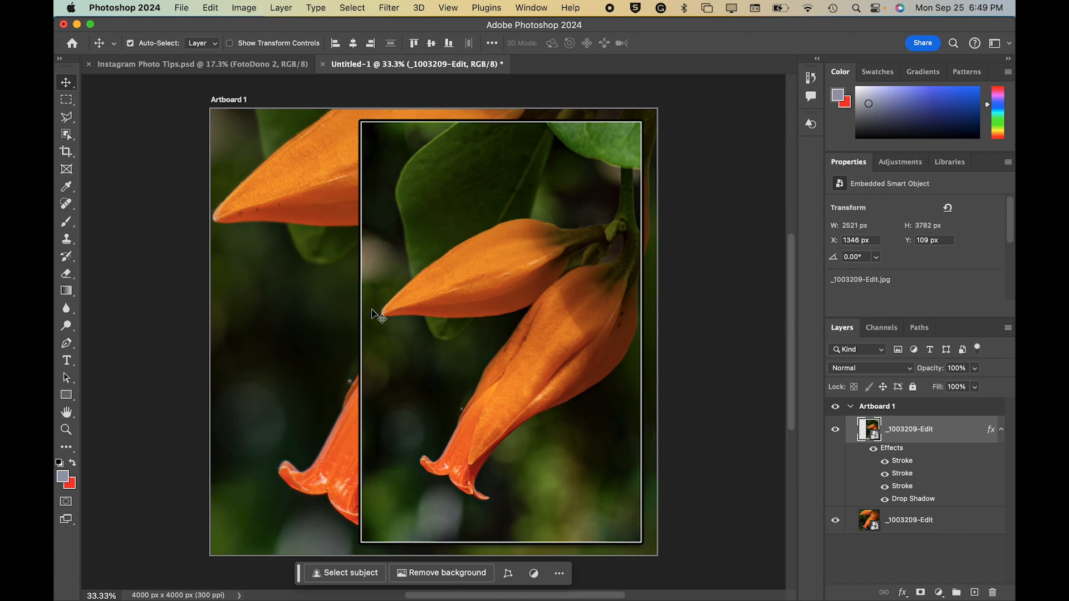
- Zoom in on the photo's frame edge and reopen its Layer Style settings to compare the middle and lowest strokes
click(62, 431)
click(362, 377)
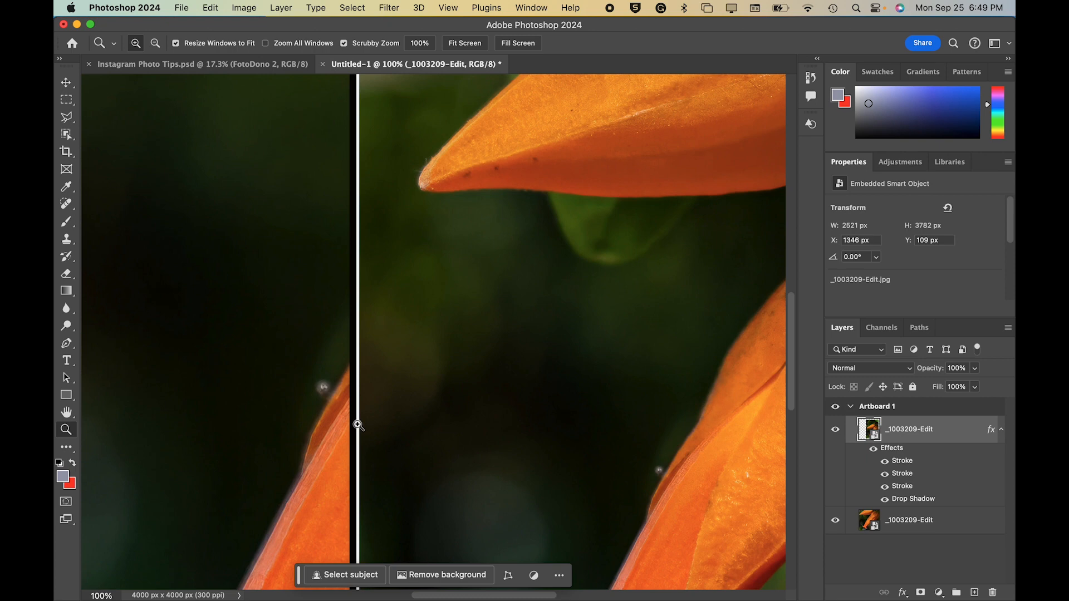
double_click(945, 434)
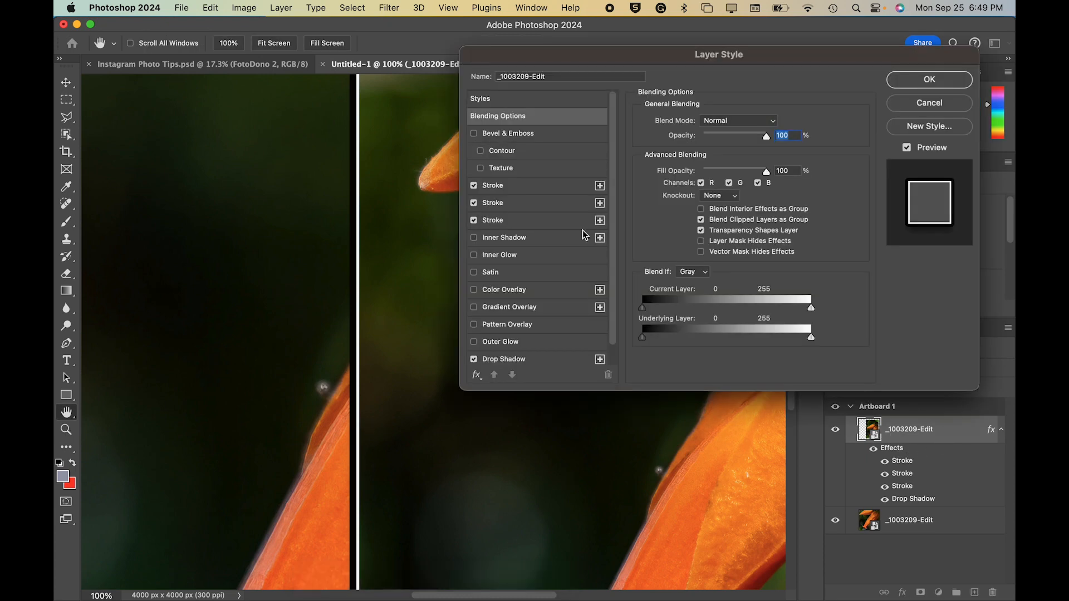
click(550, 204)
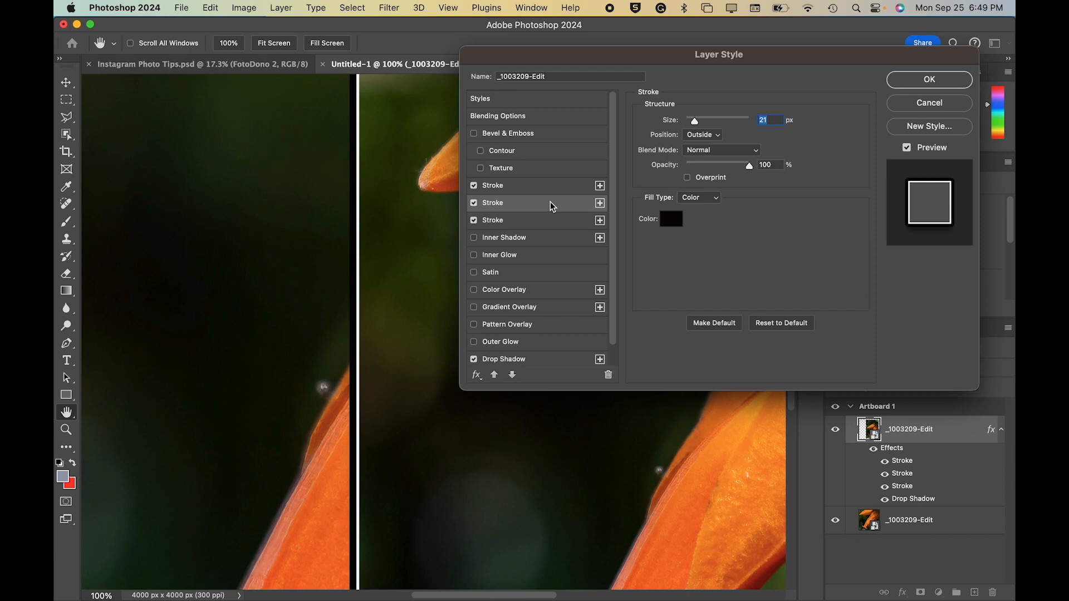
click(550, 220)
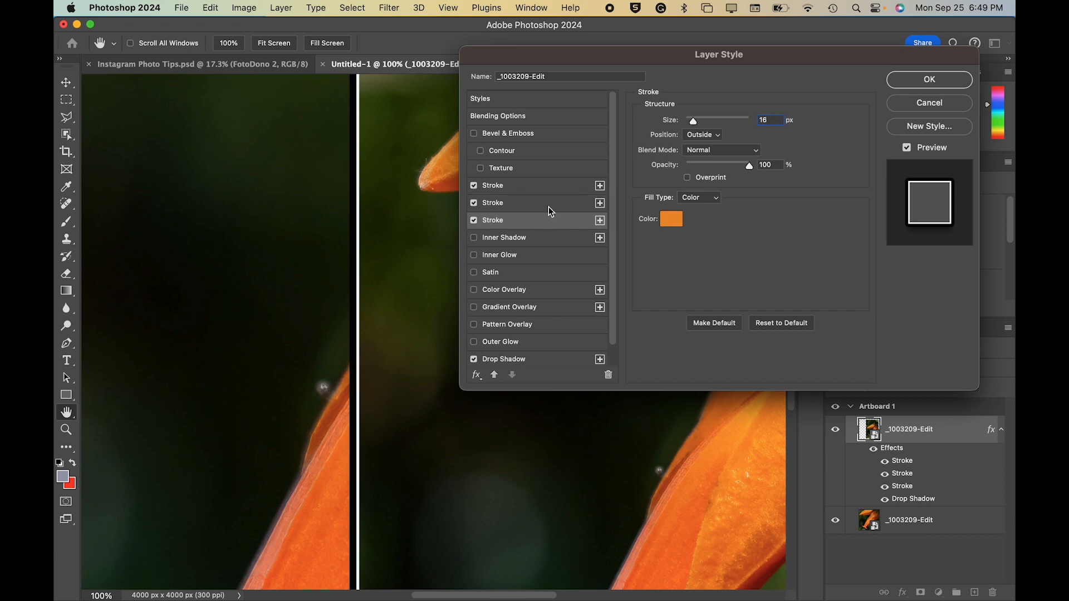
click(549, 205)
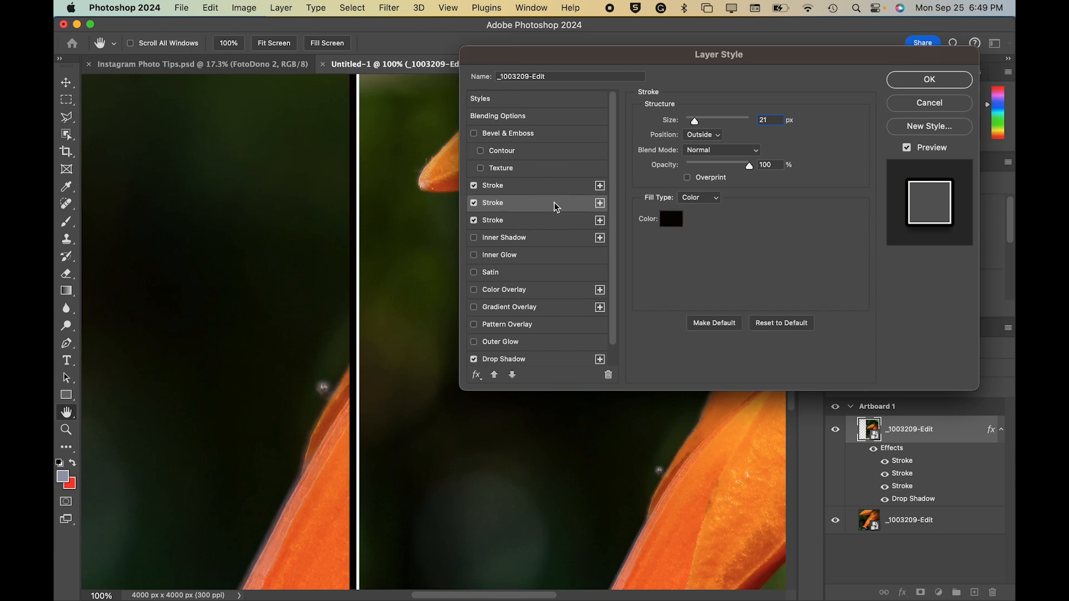
click(559, 222)
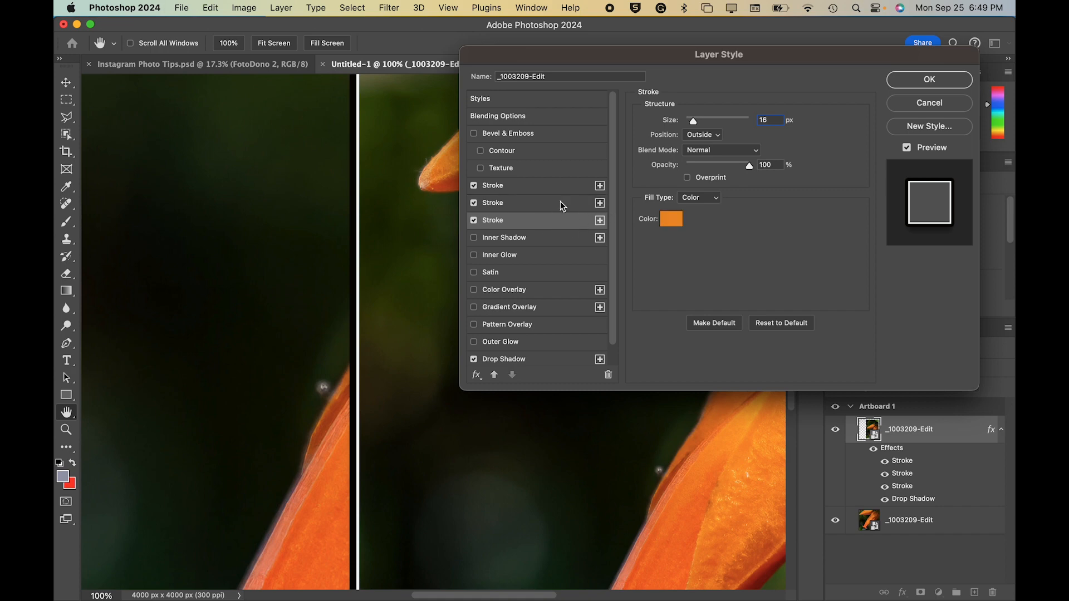
click(547, 192)
click(572, 205)
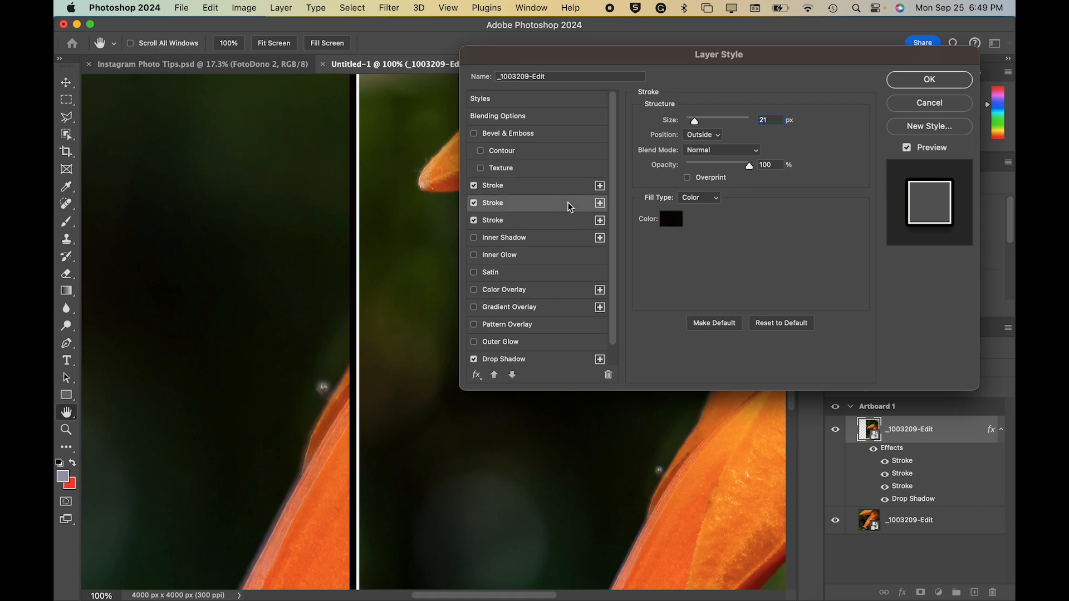
click(552, 223)
click(550, 204)
- Change the lowest stroke's color from orange to near-black and set its size to 21 px
click(552, 218)
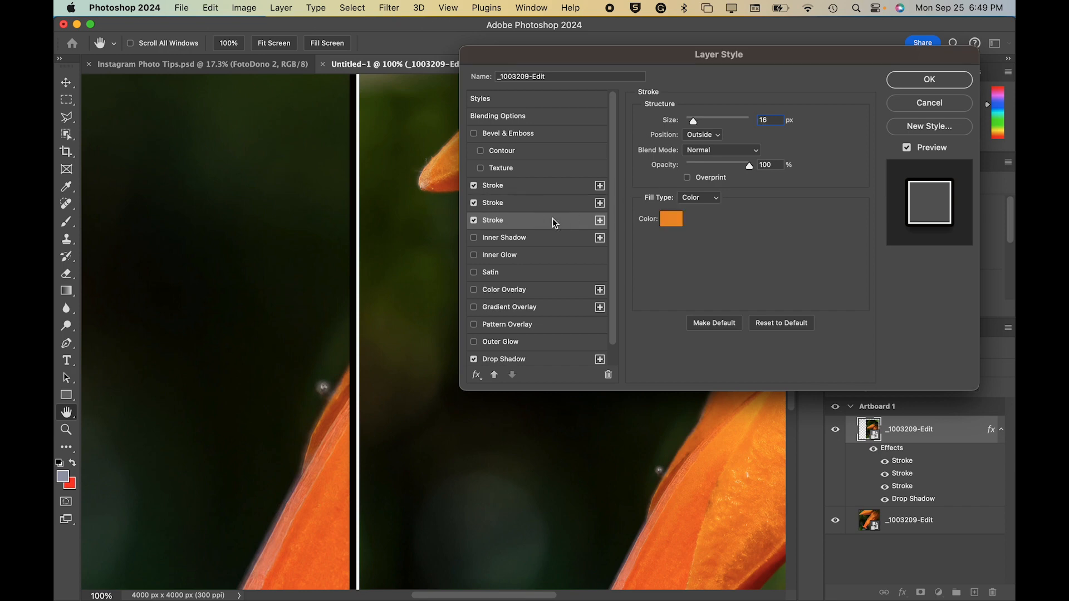
click(670, 219)
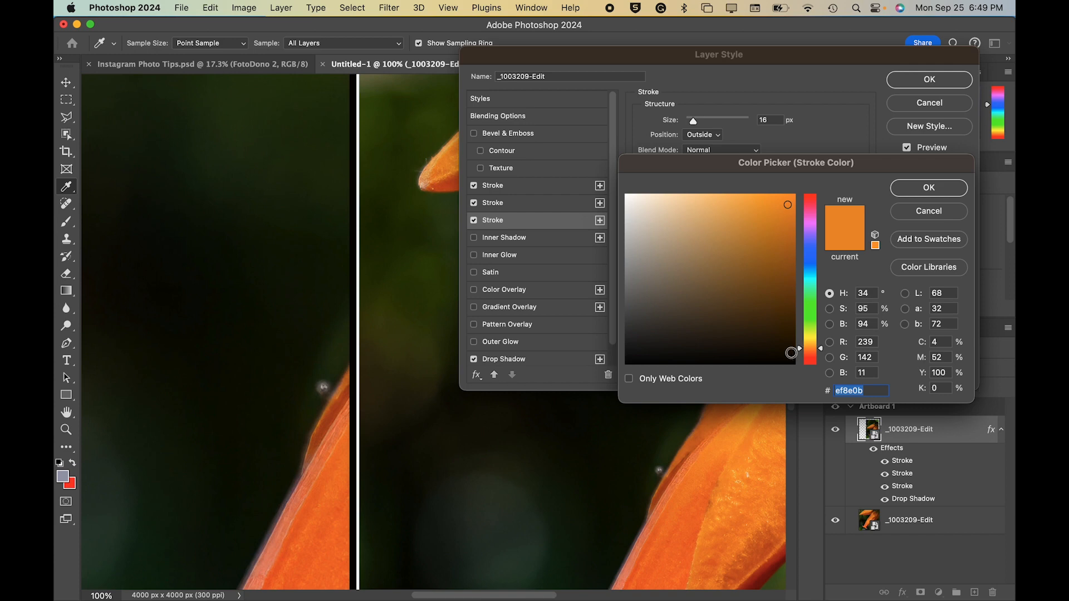
click(790, 363)
click(915, 189)
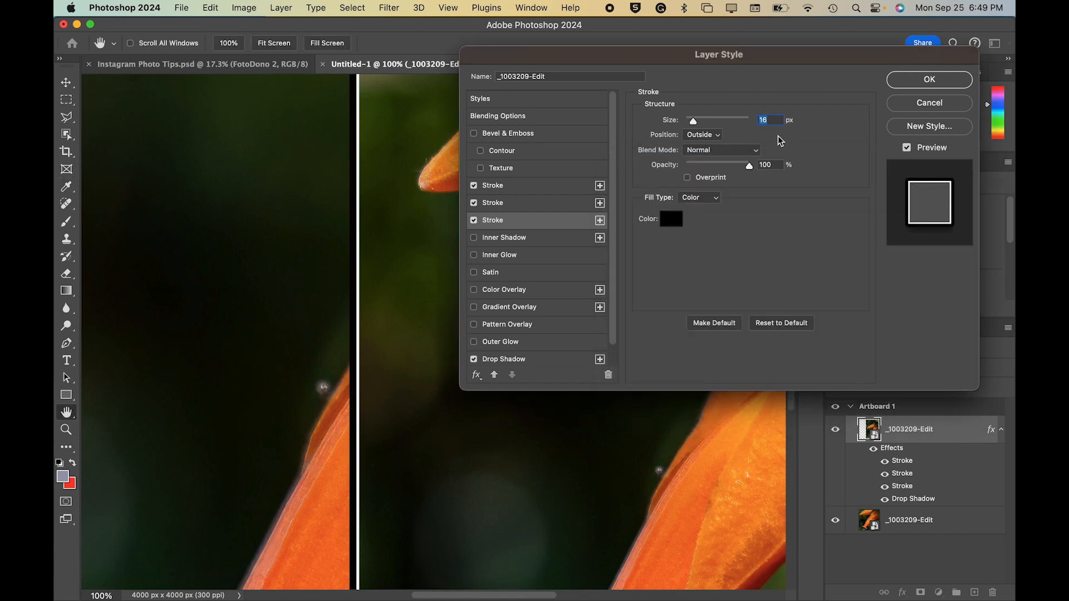
text(21)
- Set the middle stroke's size to 16 px and sample the flower's red-orange f16d08 as its color
click(574, 207)
double_click(771, 120)
text(16)
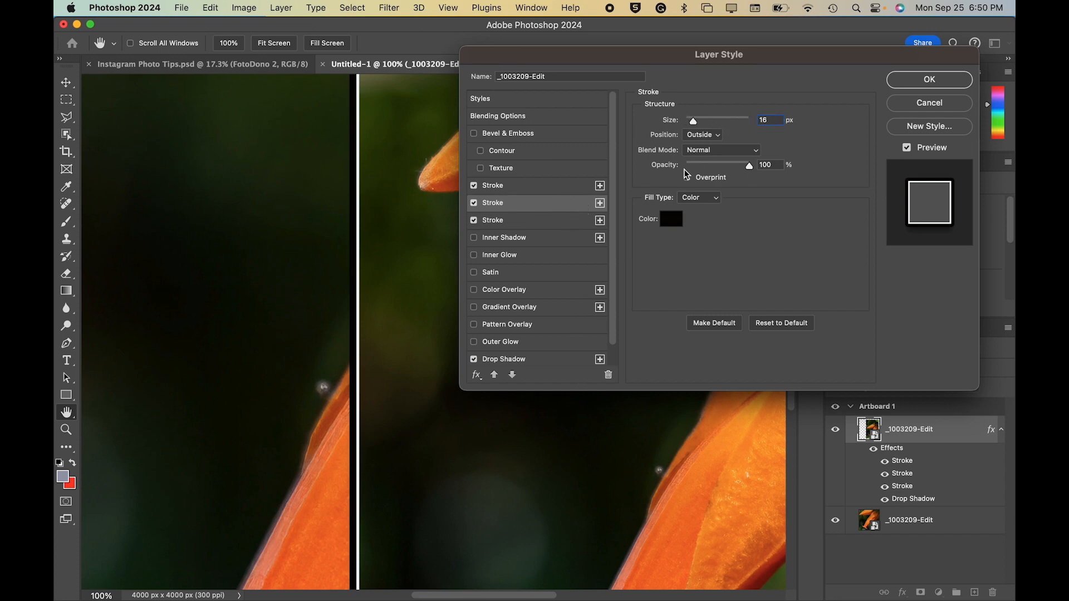
key(Tab)
click(671, 221)
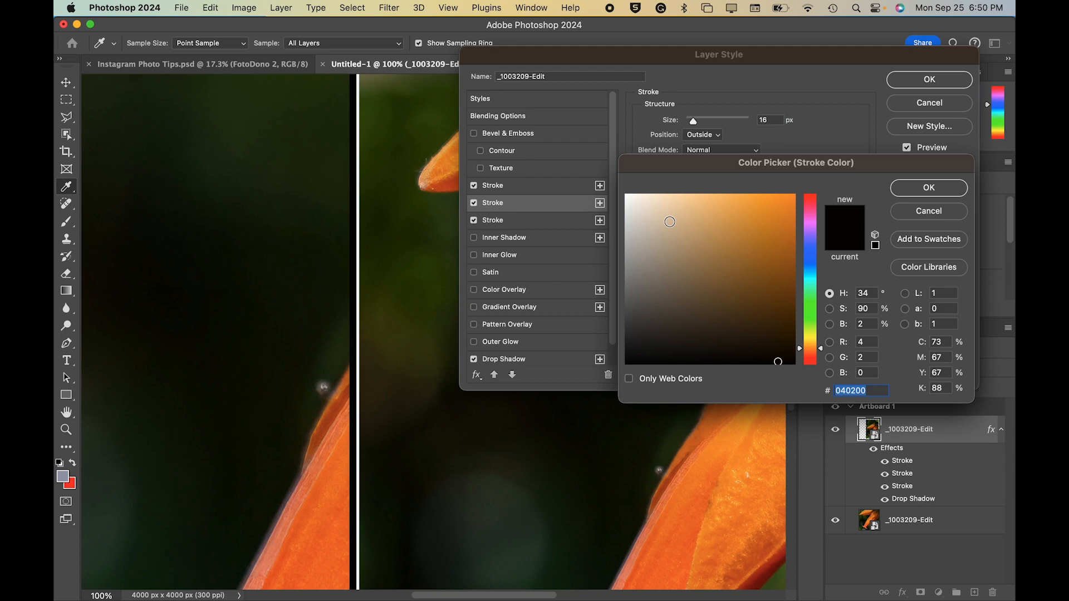
click(696, 524)
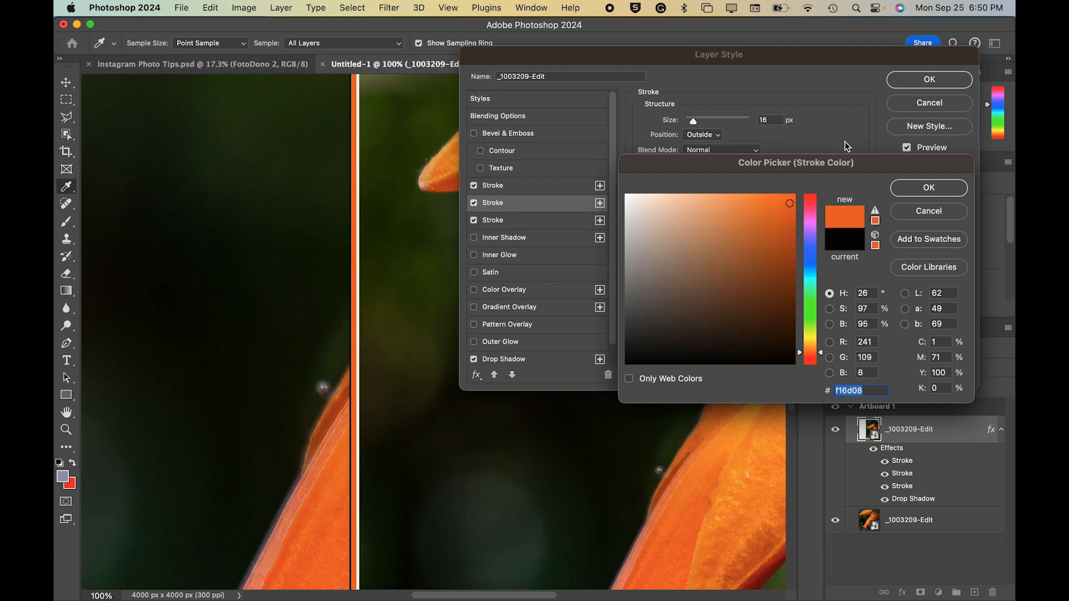
click(928, 188)
- Reduce the red-orange middle stroke's size to 10 px and apply the layer style
click(767, 119)
key(Down)
key(Down)
key(Down)
key(Down)
key(Down)
key(Down)
key(Down)
key(Down)
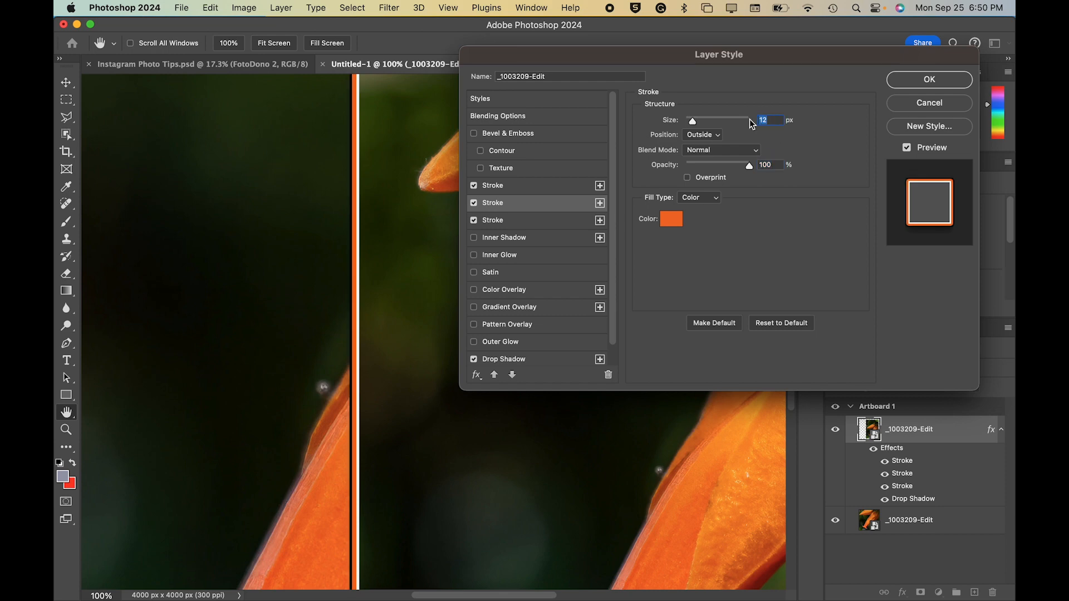
key(Up)
key(Up)
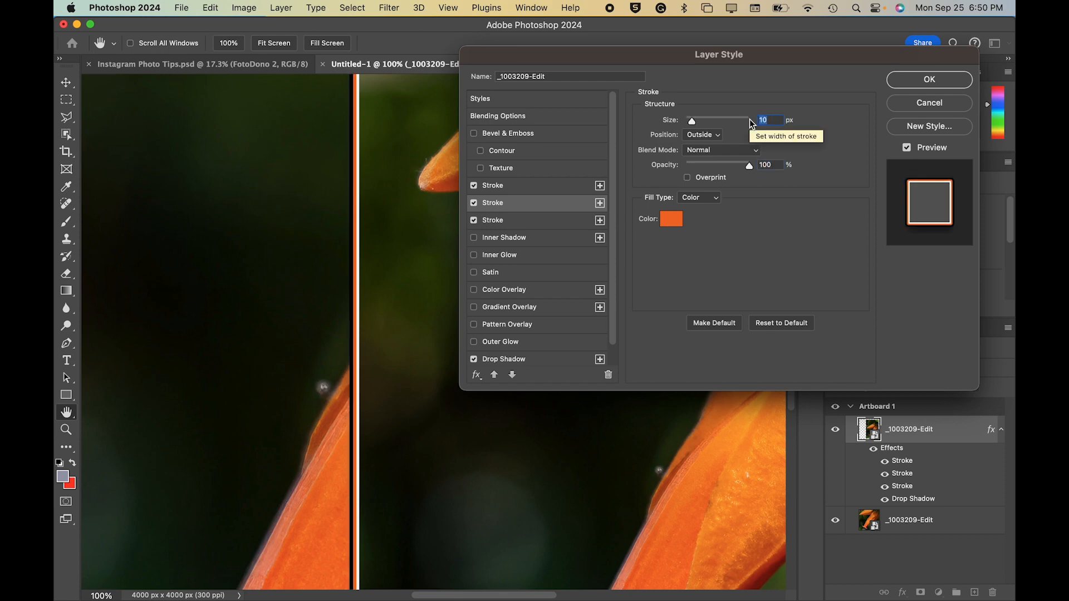
click(913, 80)
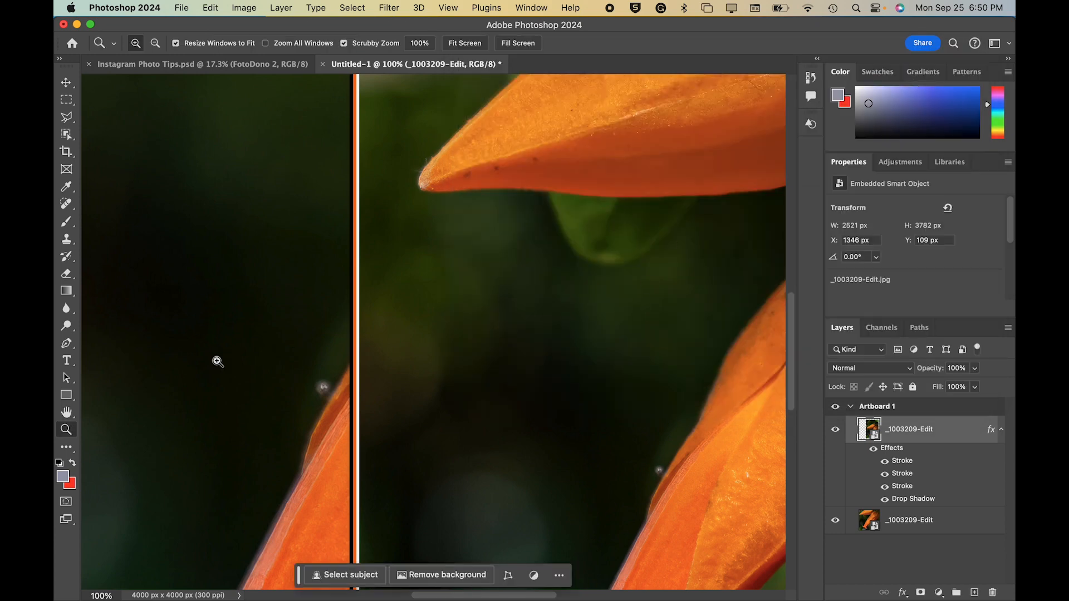
double_click(66, 412)
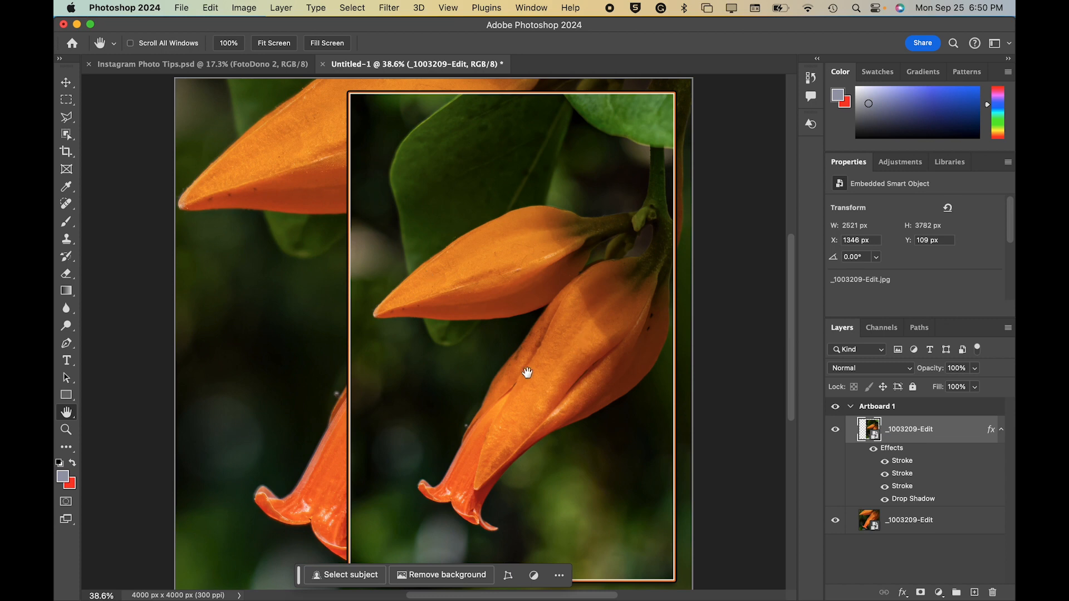
scroll(526, 373, down, 3)
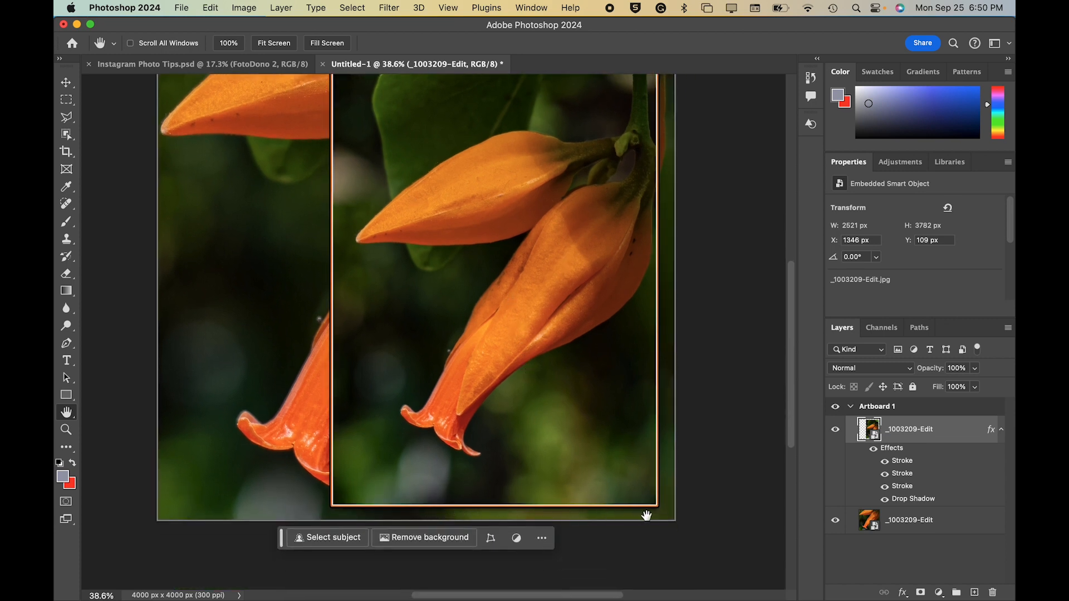
- Review the framed flower composition and select the enlarged background photo layer
scroll(662, 266, up, 5)
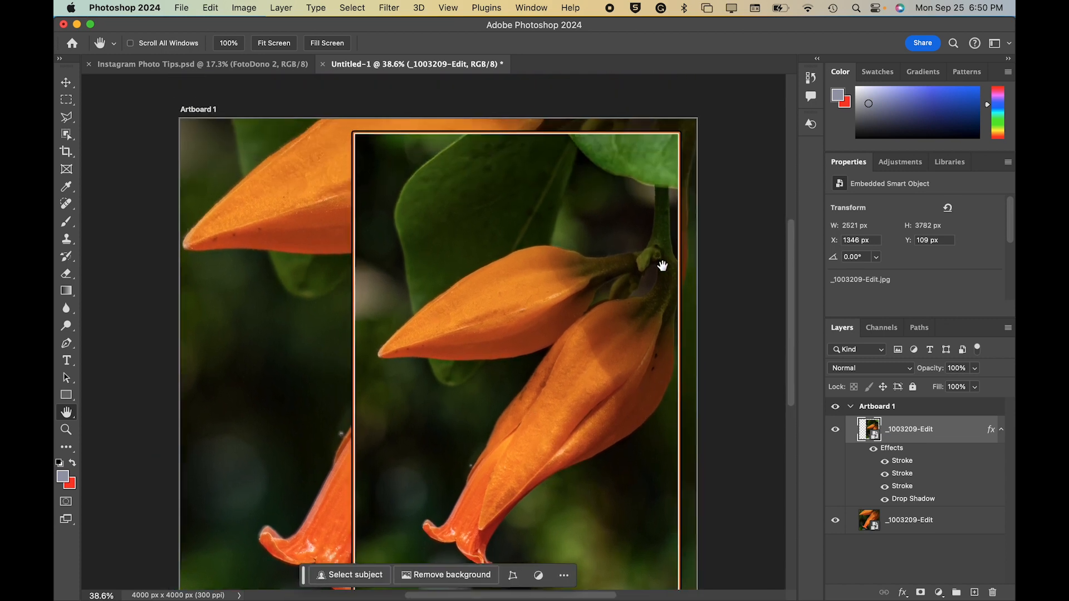
scroll(662, 265, down, 3)
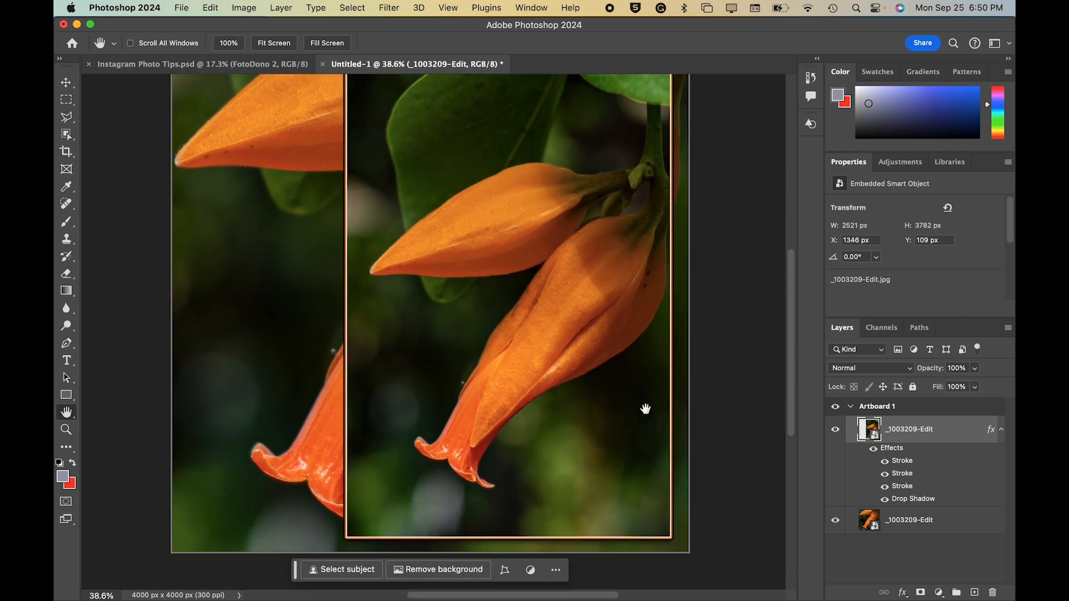
click(966, 523)
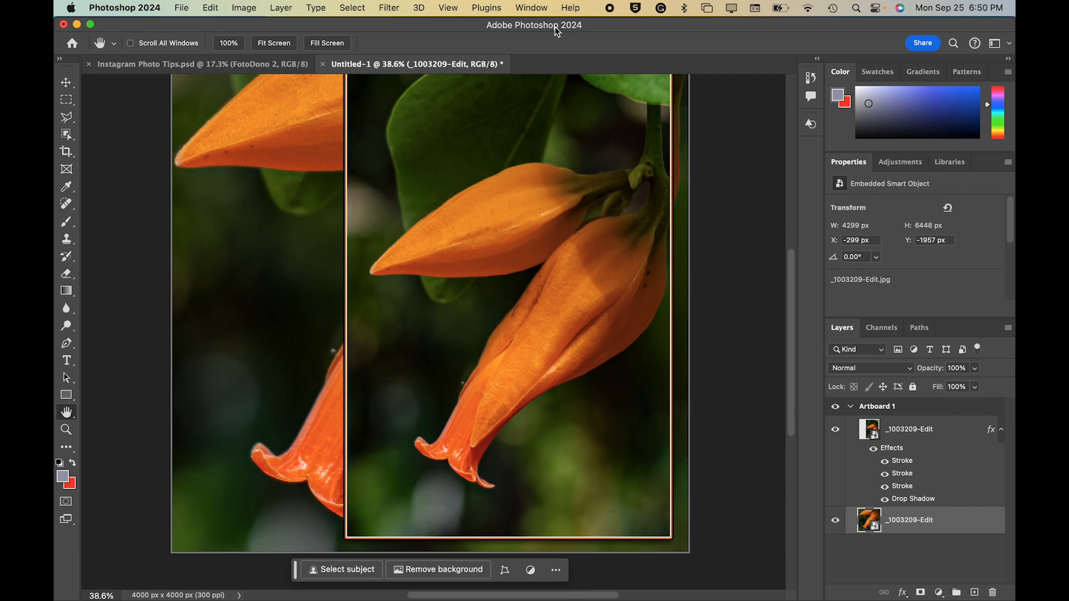
- Look up the fD logo shape in the Foto Dono group of the custom shapes library
click(532, 7)
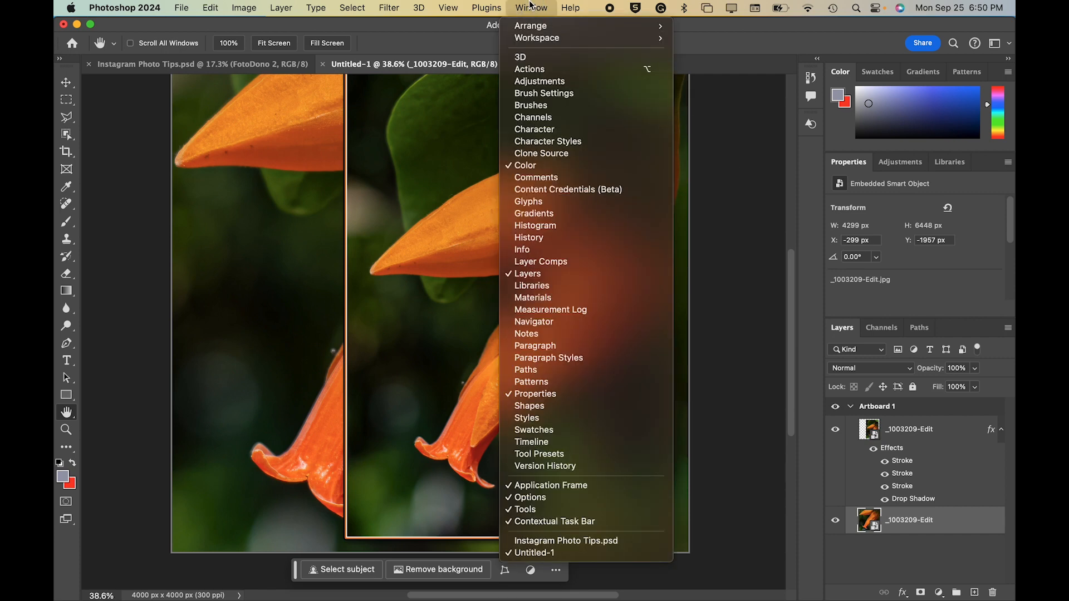
click(553, 407)
scroll(679, 258, down, 5)
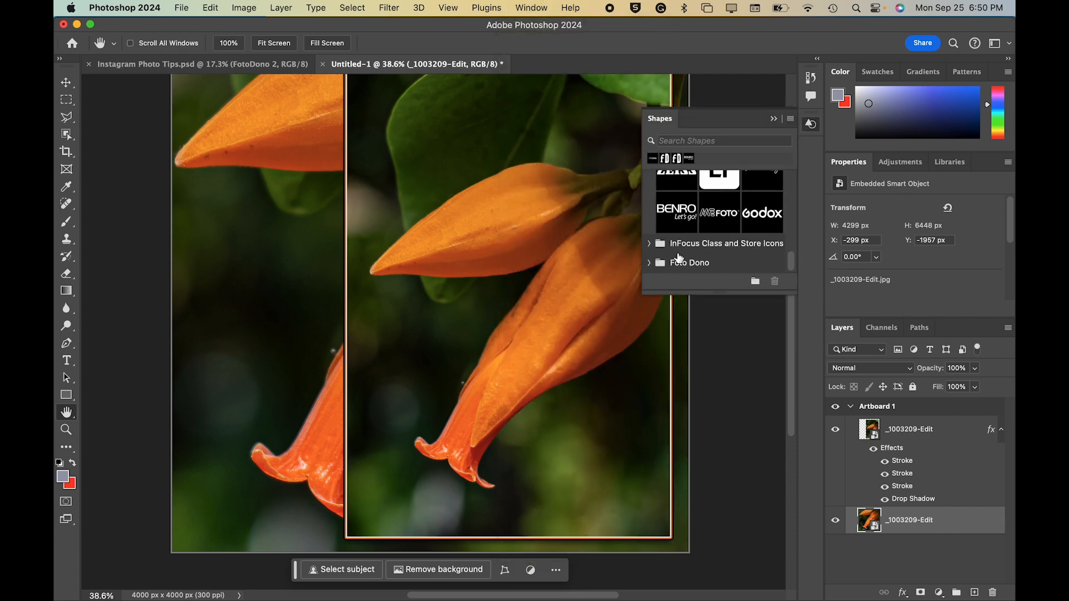
click(649, 263)
click(679, 252)
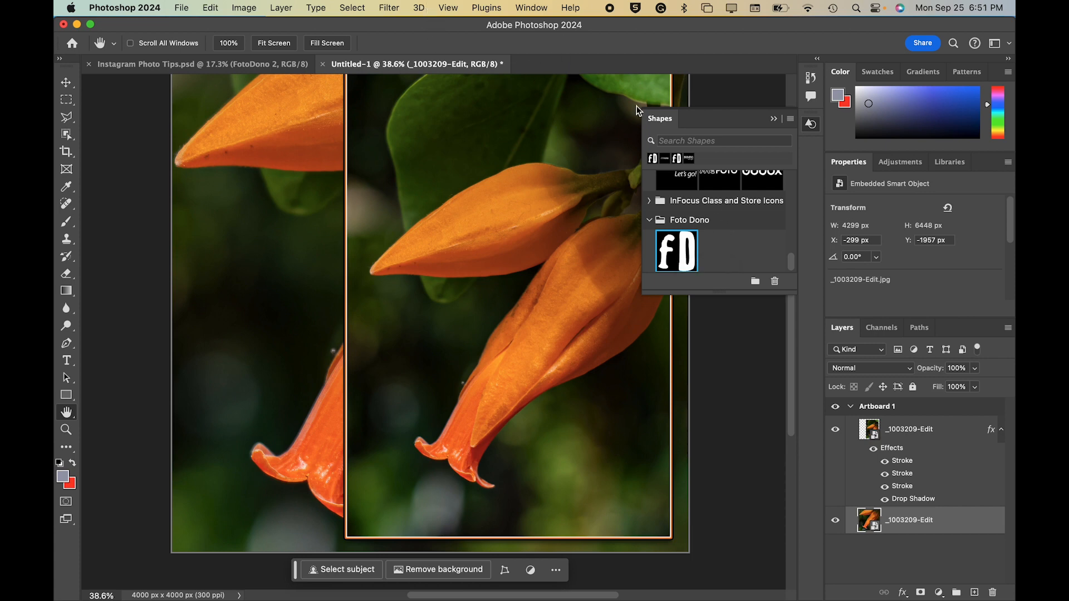
click(774, 119)
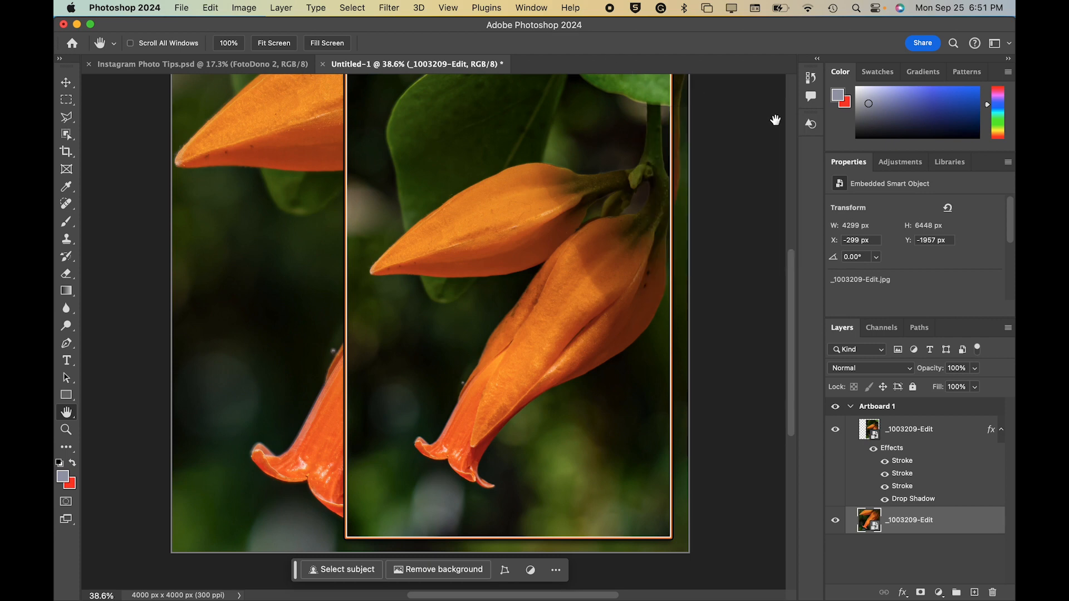
- Open Foto Dono Logo.jpeg from the 01 - Foto Dono Social Images folder inside Foto Dono Export
click(179, 7)
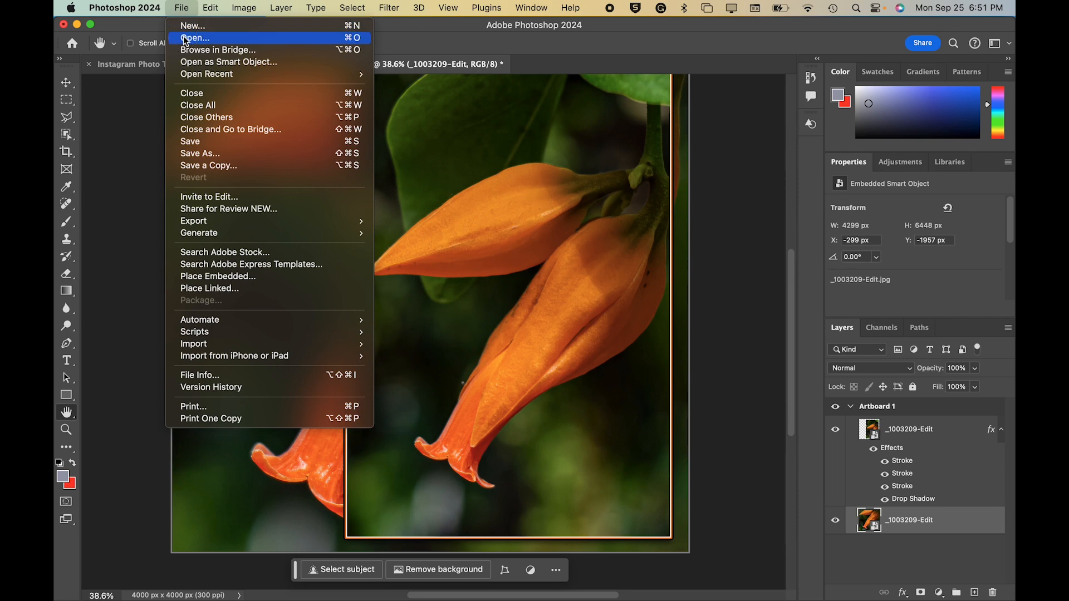
click(186, 40)
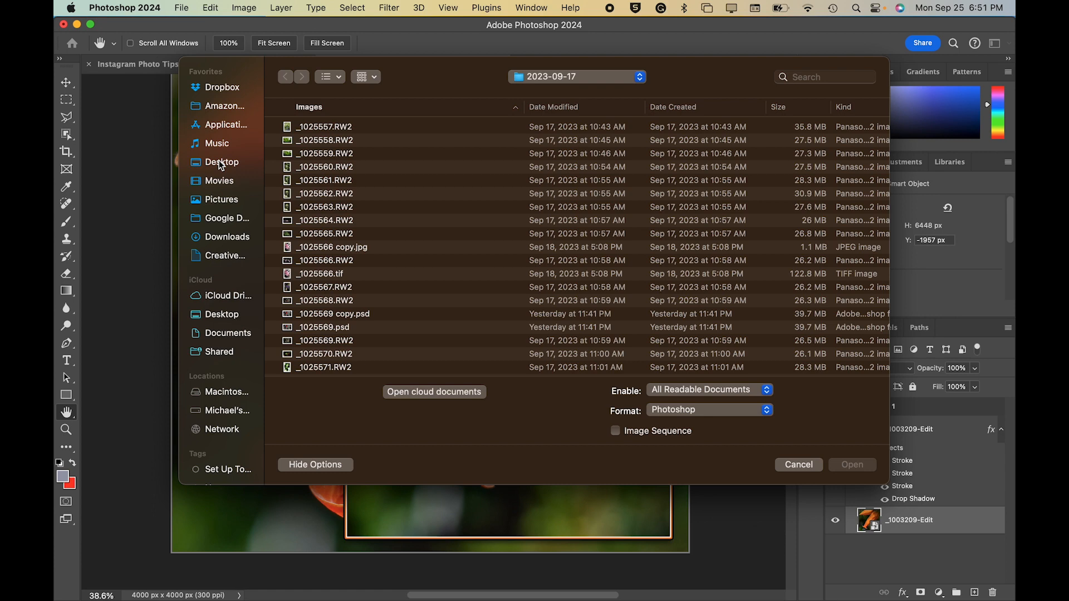
scroll(221, 198, up, 1)
click(212, 160)
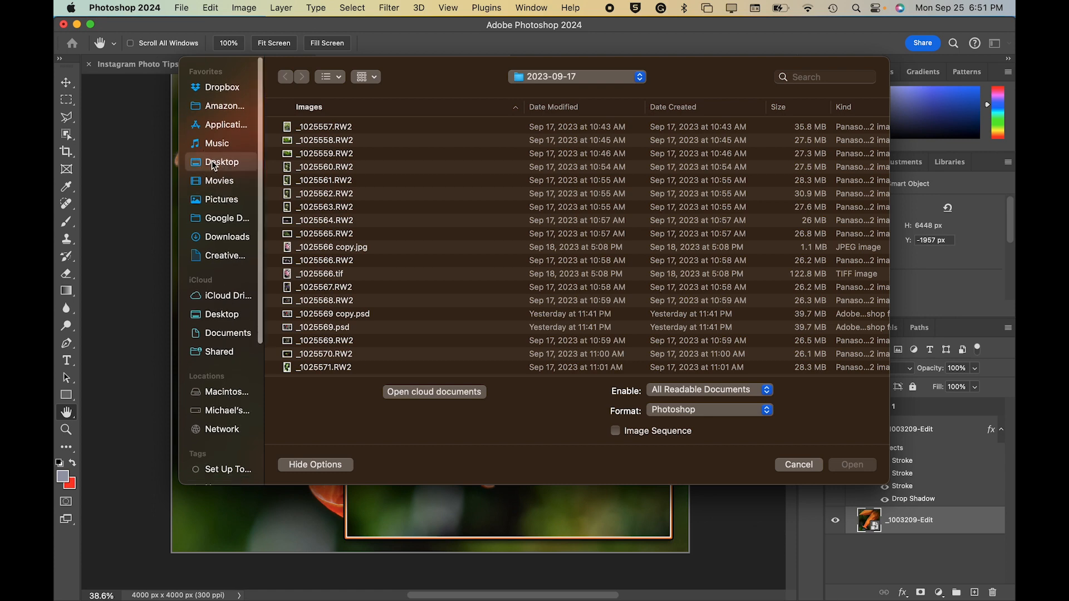
double_click(325, 128)
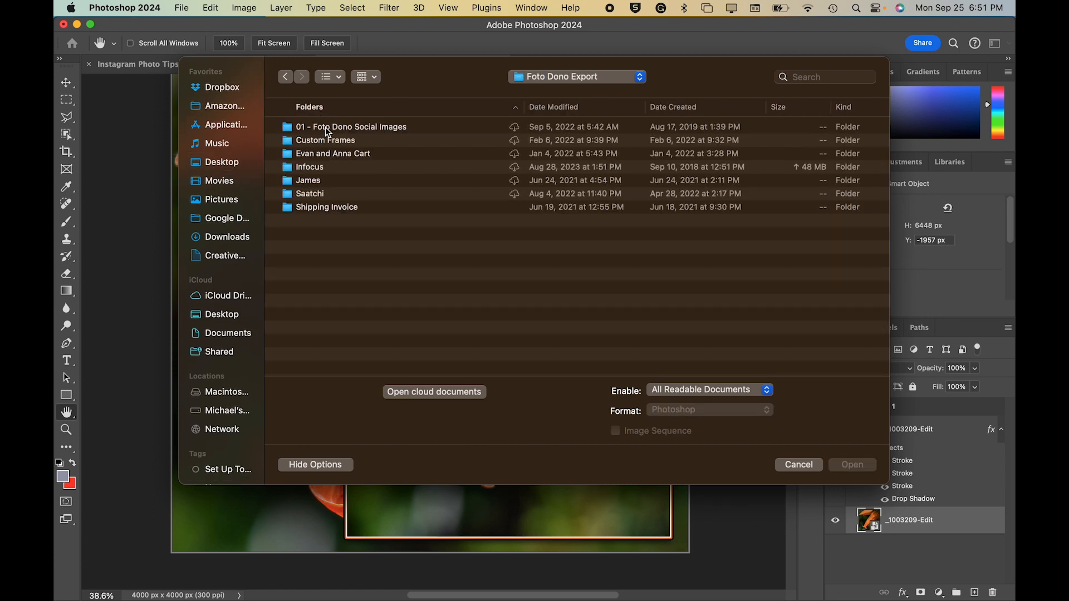
double_click(320, 128)
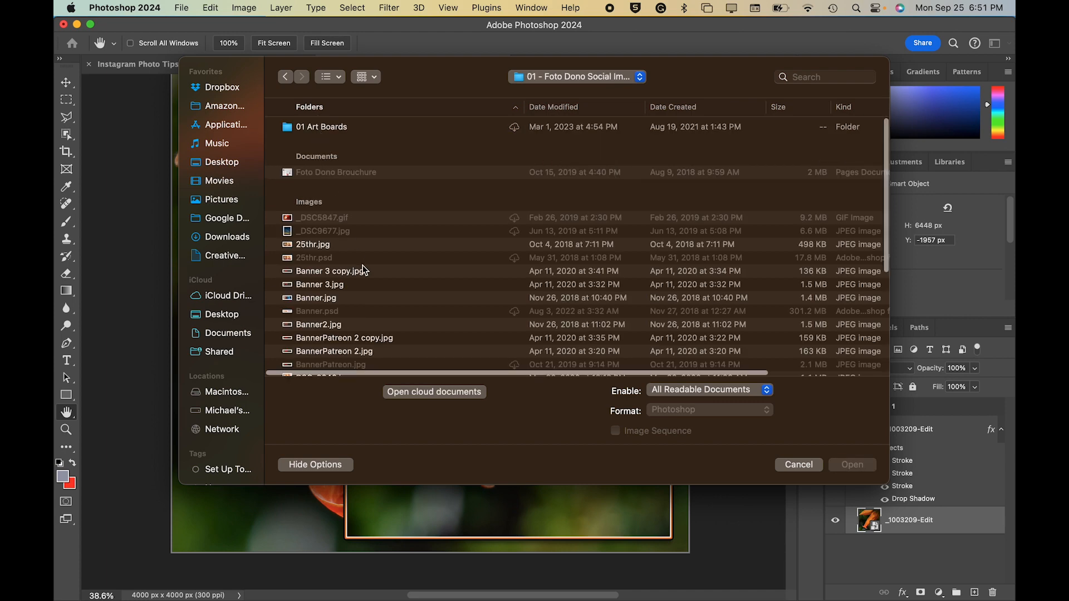
scroll(339, 276, down, 10)
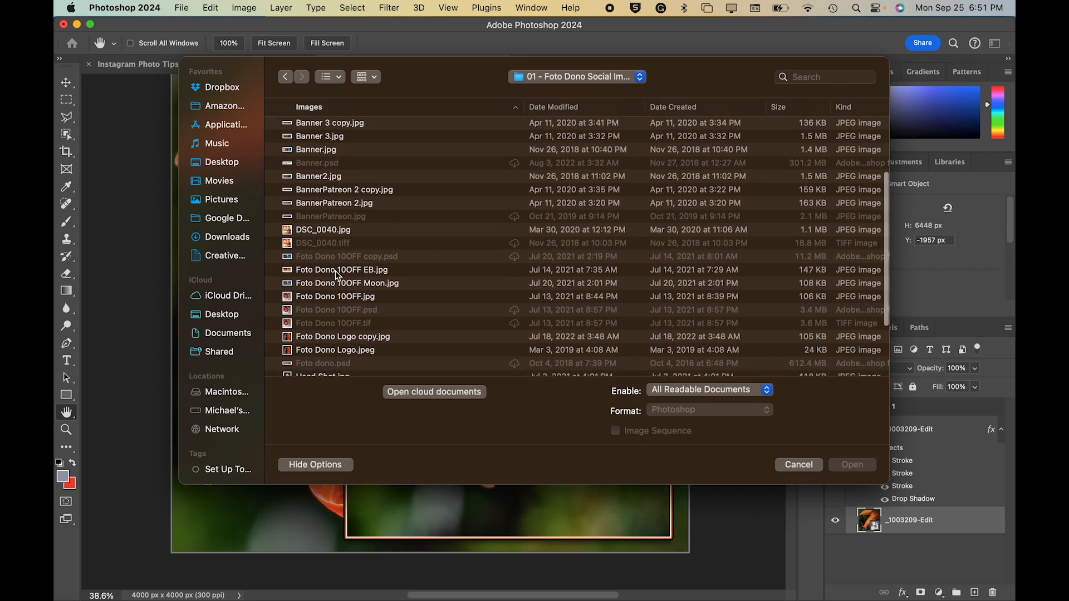
scroll(335, 273, down, 2)
click(323, 292)
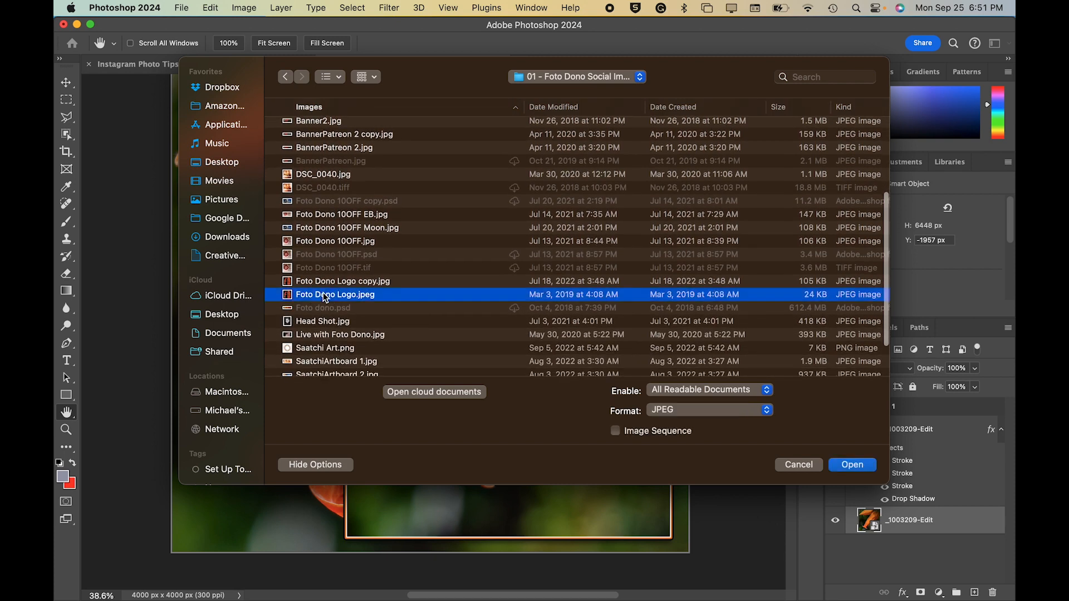
click(852, 465)
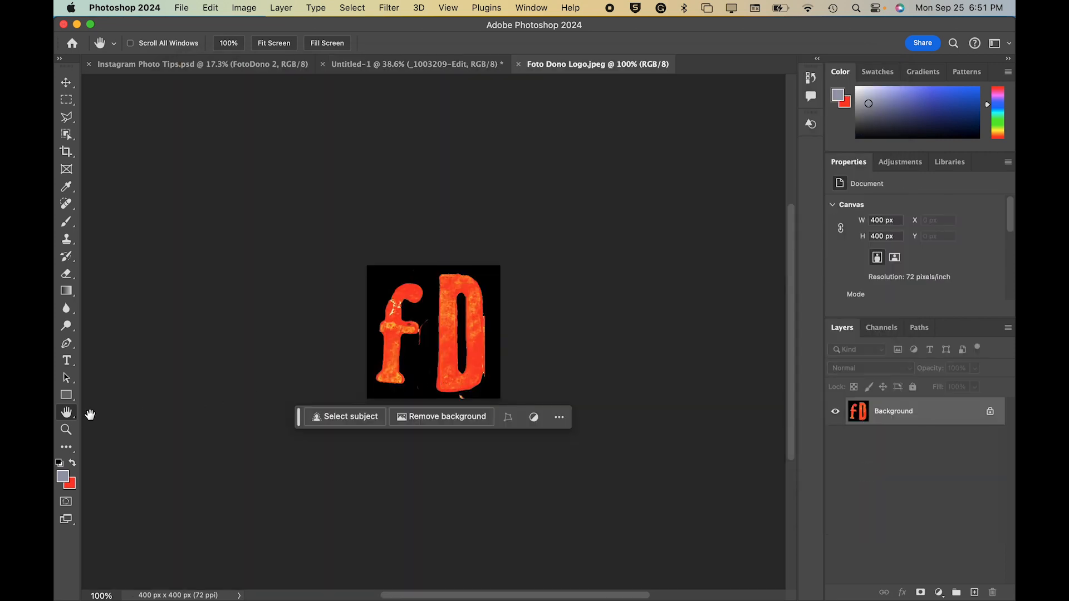
- Fit the logo in view and select both letters, f and D, with the Quick Selection tool
click(67, 431)
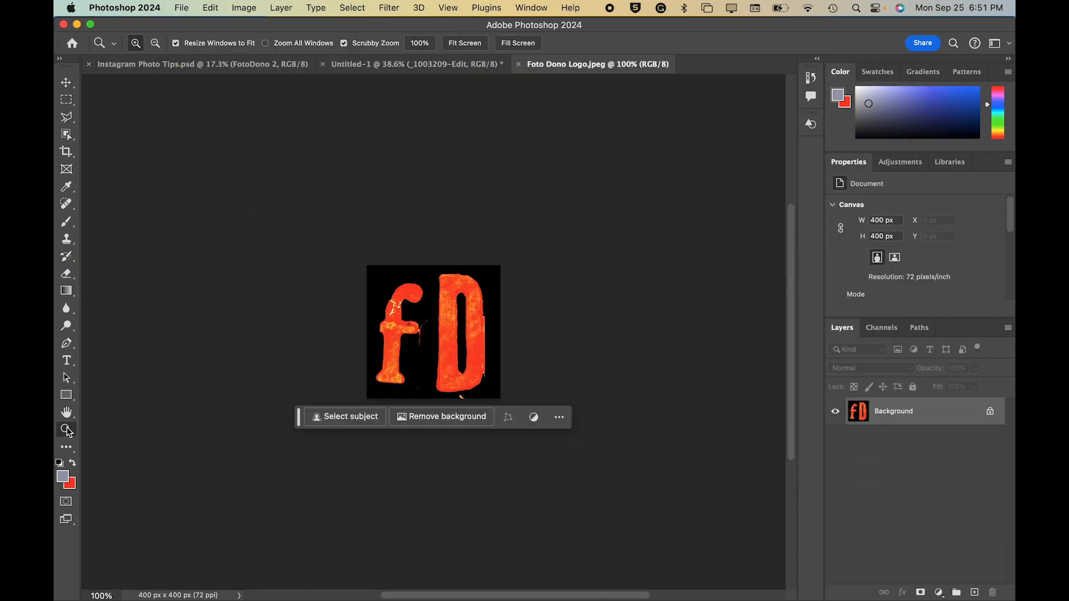
double_click(66, 412)
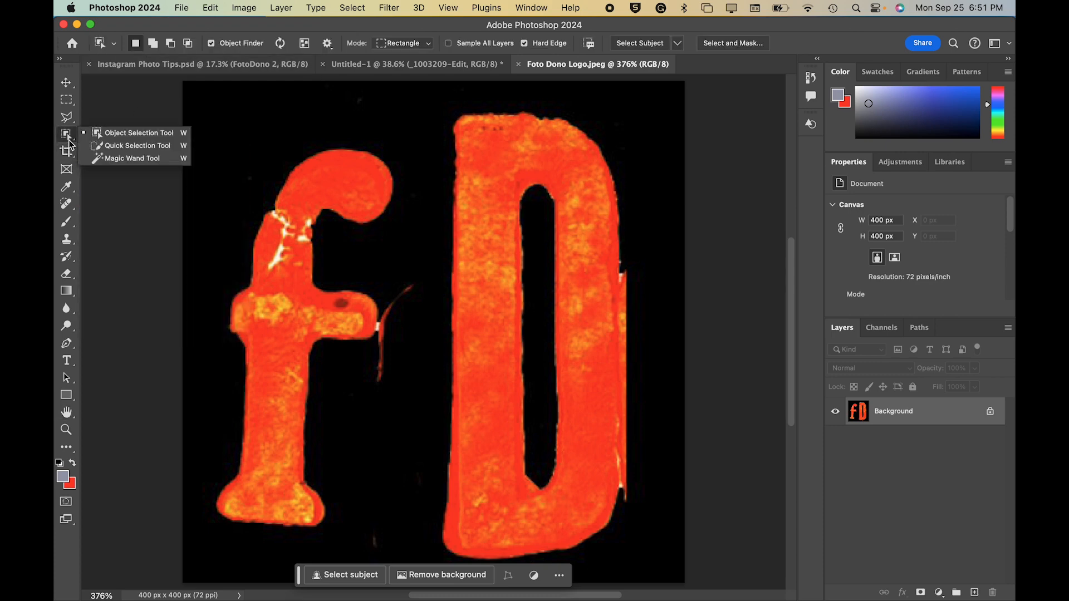
click(105, 145)
mouse_move(336, 183)
mouse_down()
mouse_move(291, 210)
mouse_move(282, 237)
mouse_up()
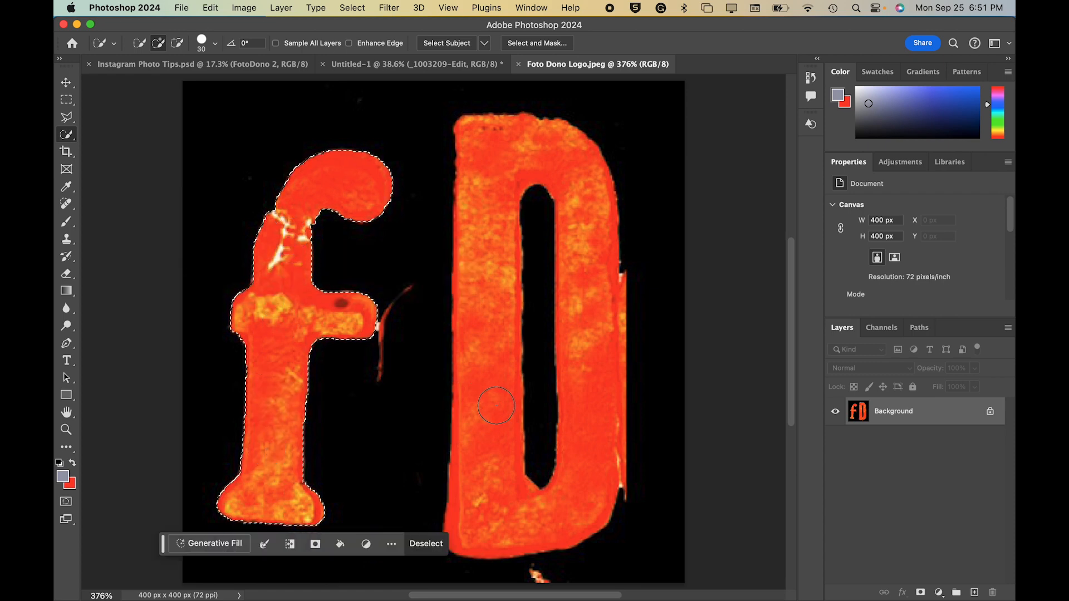
drag(497, 406, 491, 406)
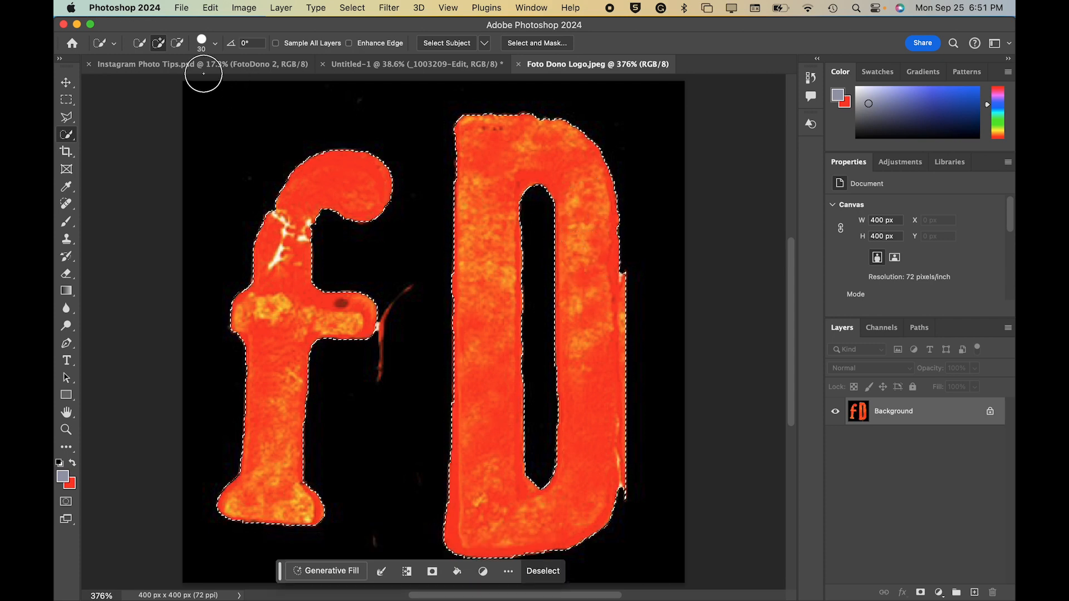
click(159, 44)
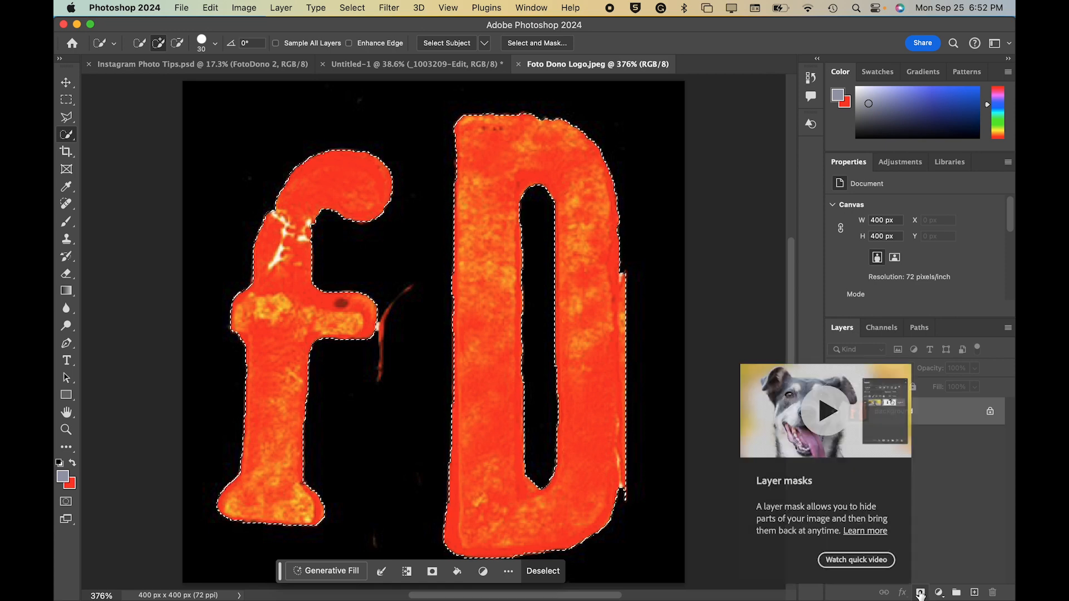
- Try making a work path from the selection of both letters
click(920, 329)
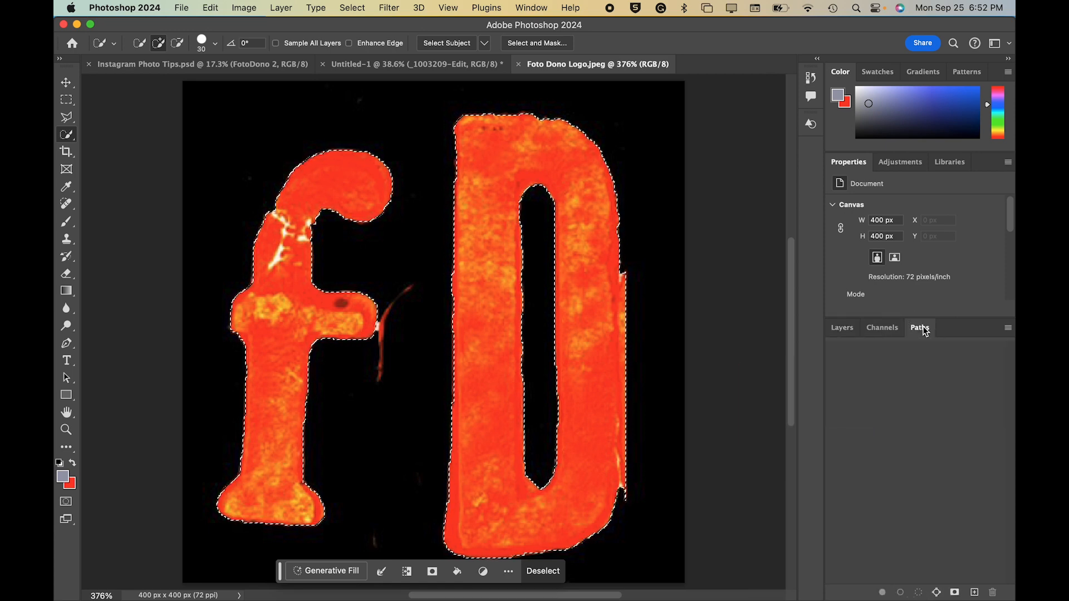
click(936, 593)
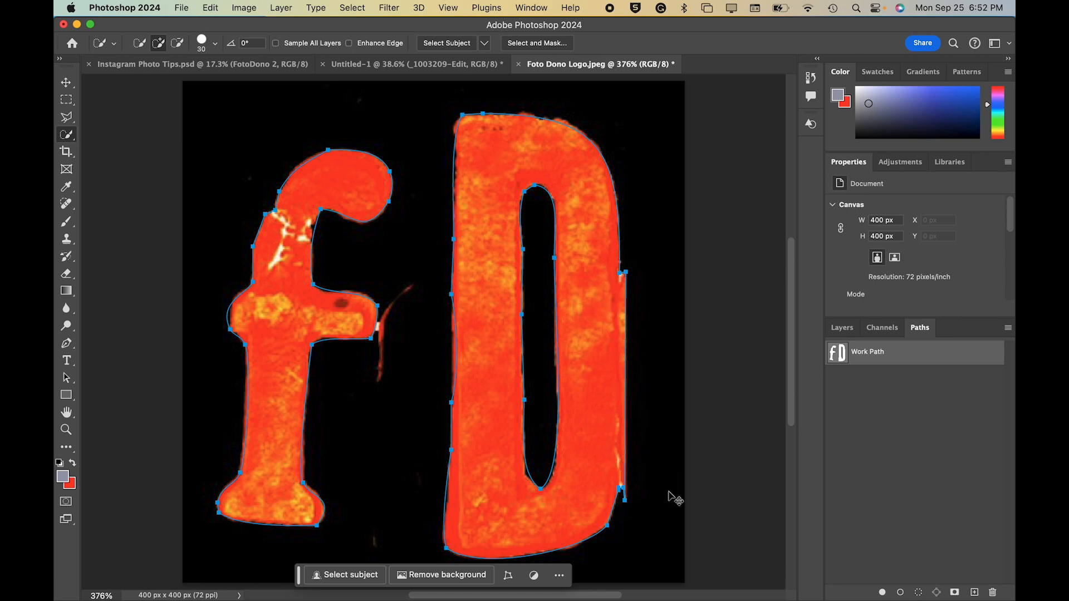
click(210, 8)
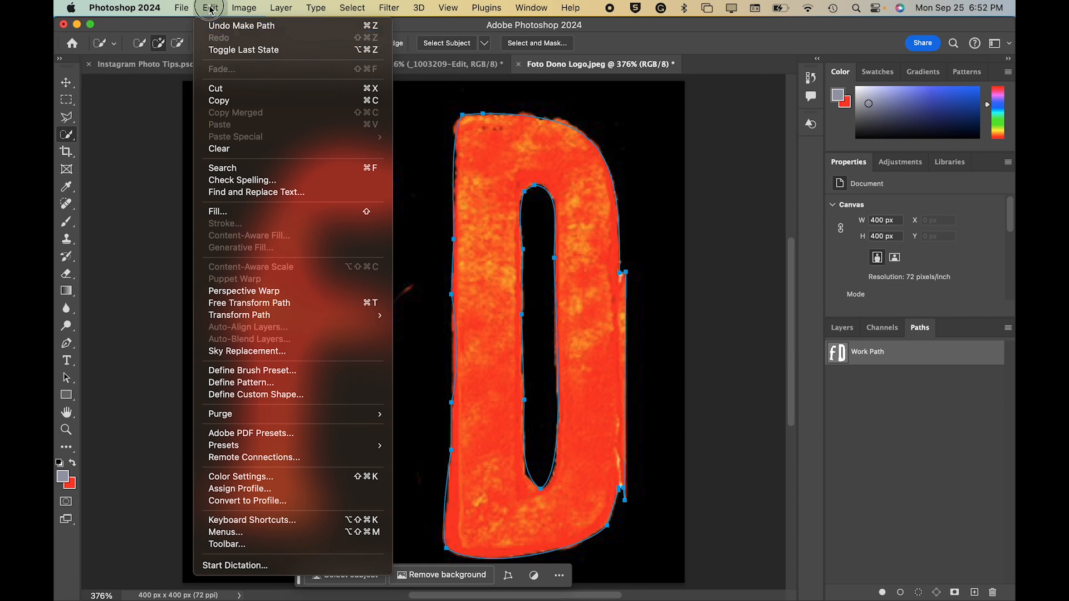
key(super+z)
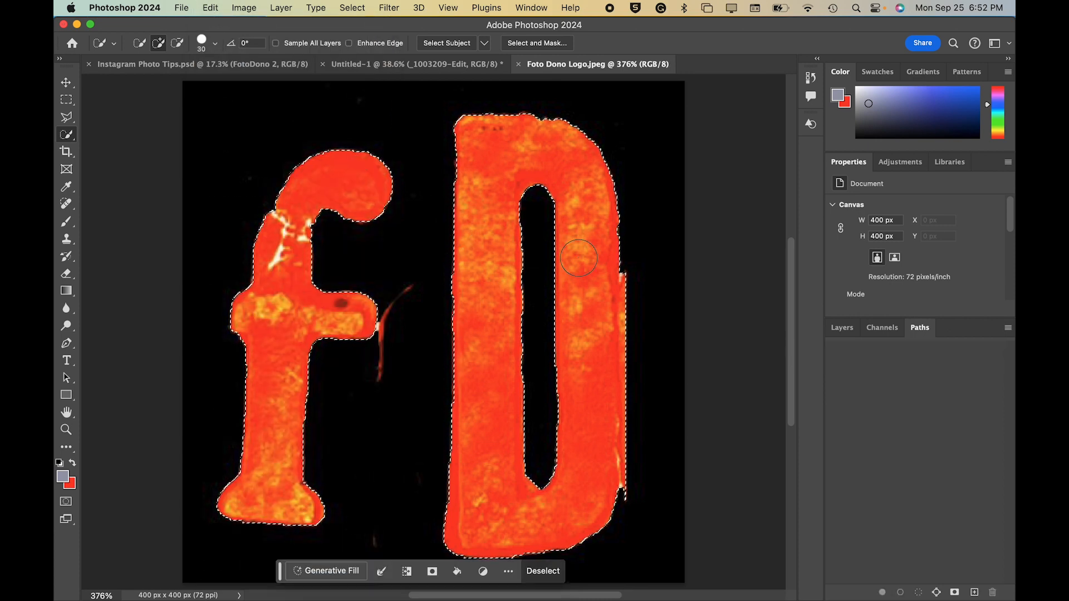
- Subtract the thin sliver along the D's outer right edge from the selection with a rectangular marquee
click(66, 99)
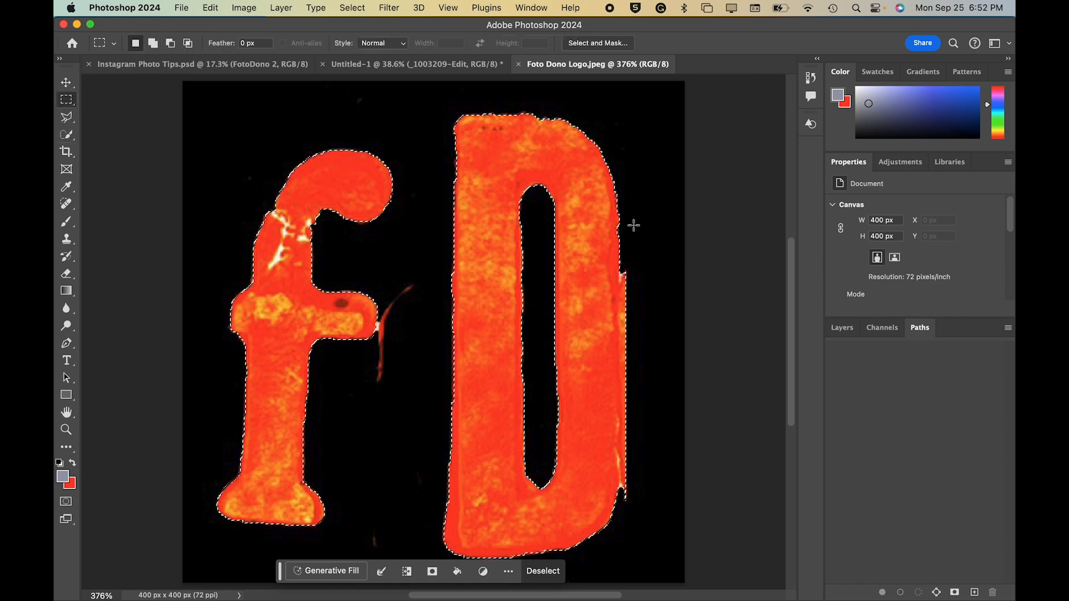
key(alt)
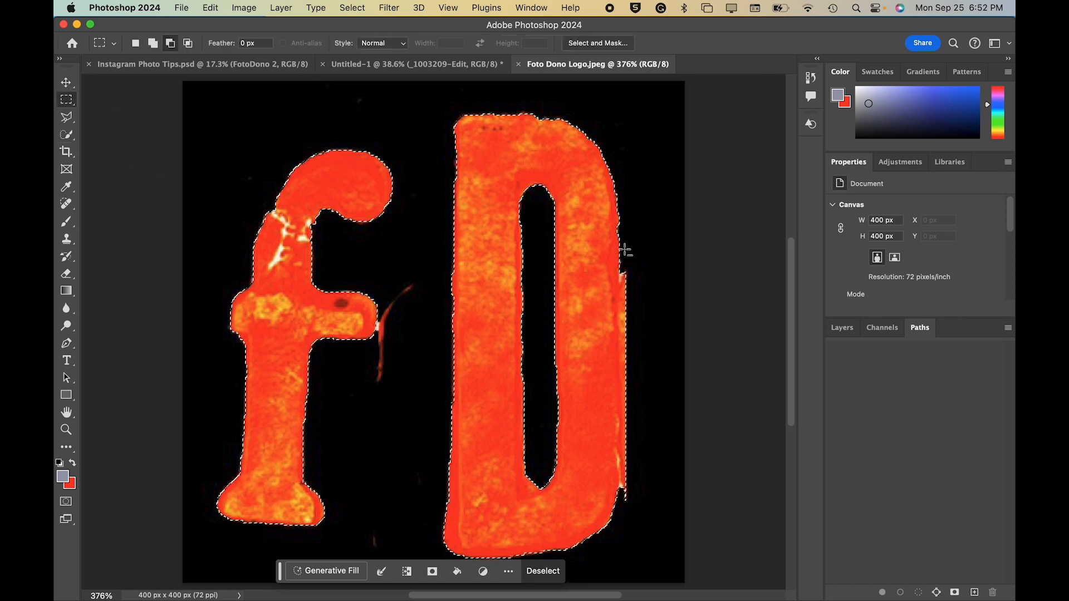
drag(622, 273, 676, 496)
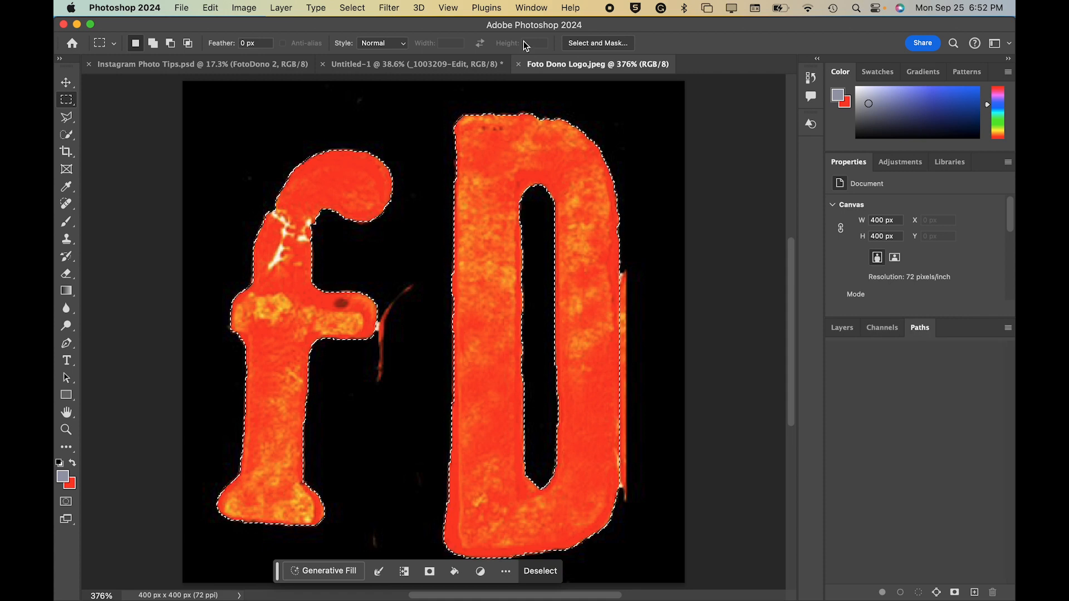
- Show the custom shapes library and dock it in the same group as Layers, Channels and Paths
click(531, 8)
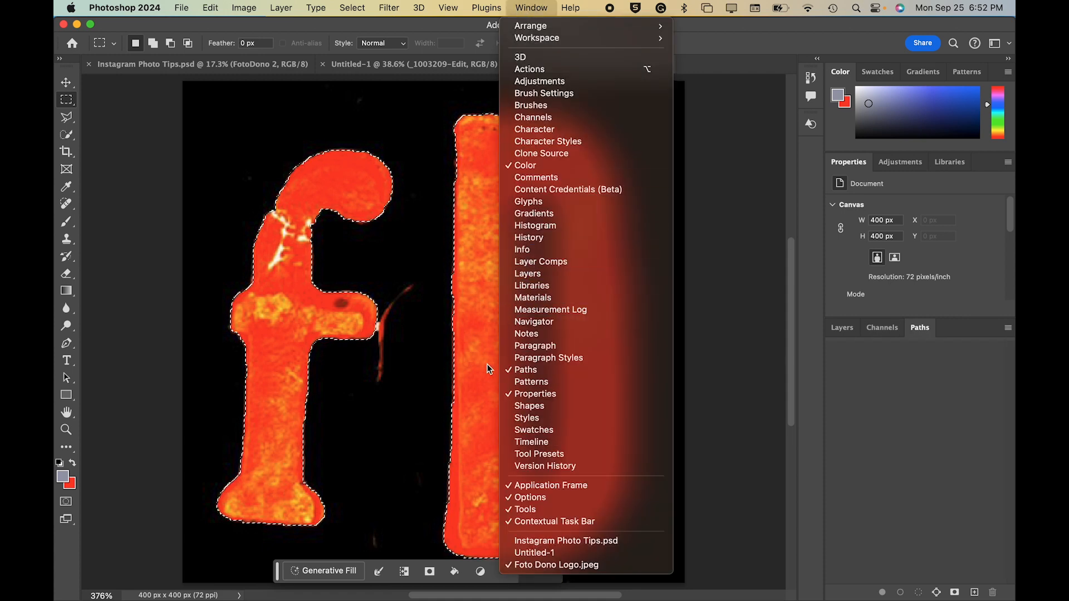
click(929, 474)
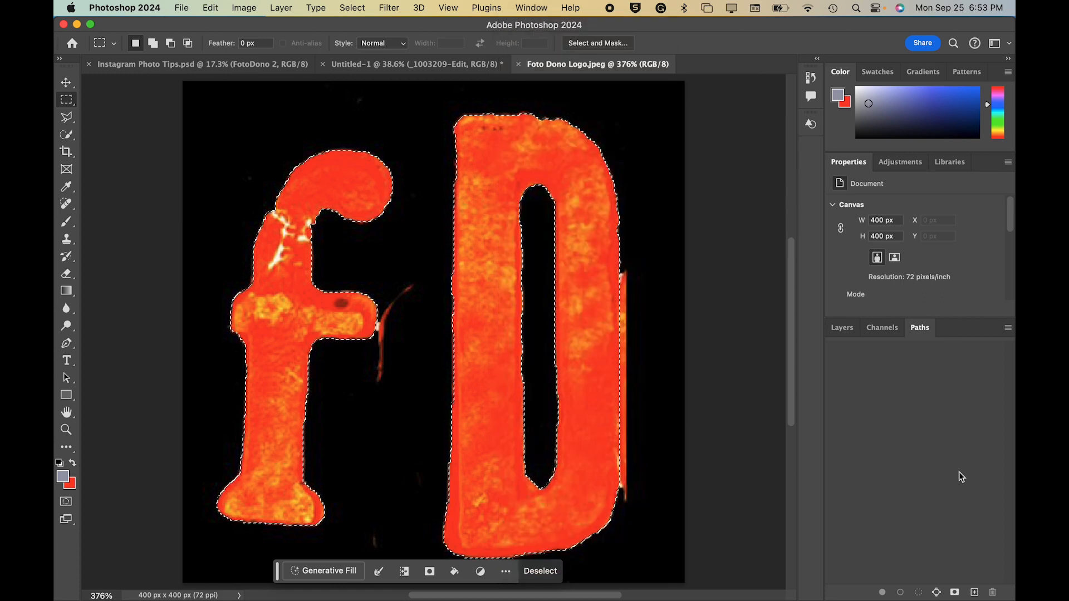
click(529, 7)
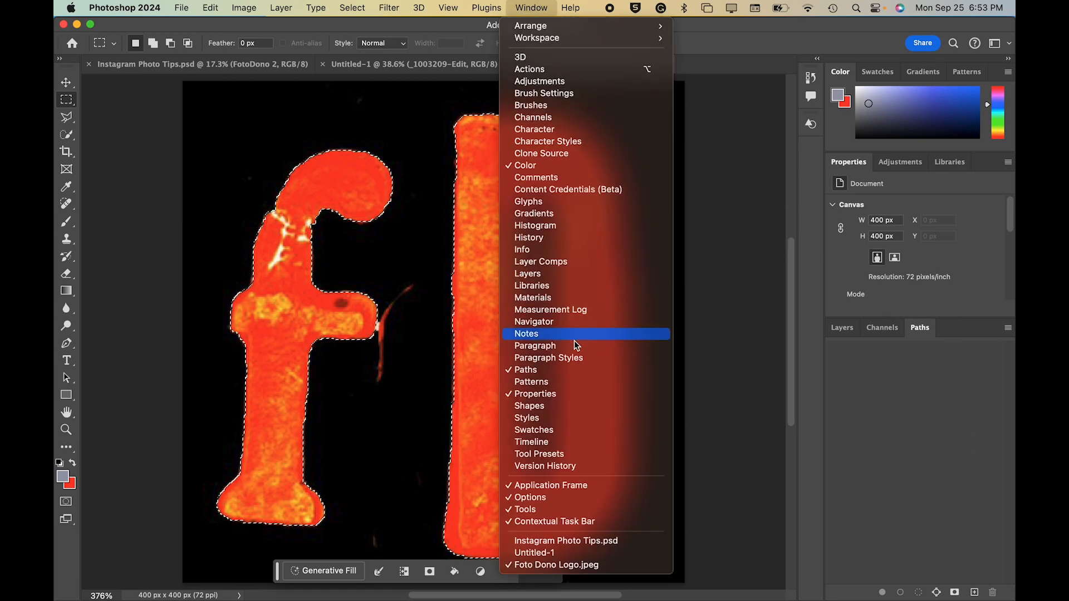
click(555, 415)
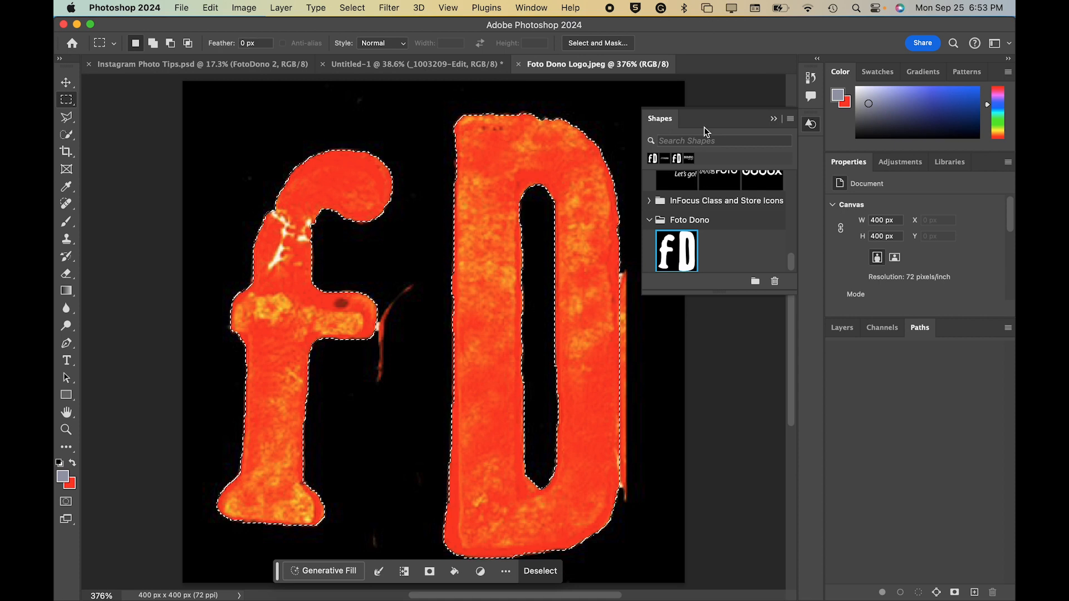
drag(705, 118, 959, 334)
- Convert the selection of both letters to a work path and define it as a custom shape named "Foto Dono Shape Example Blalalalalal"
click(920, 327)
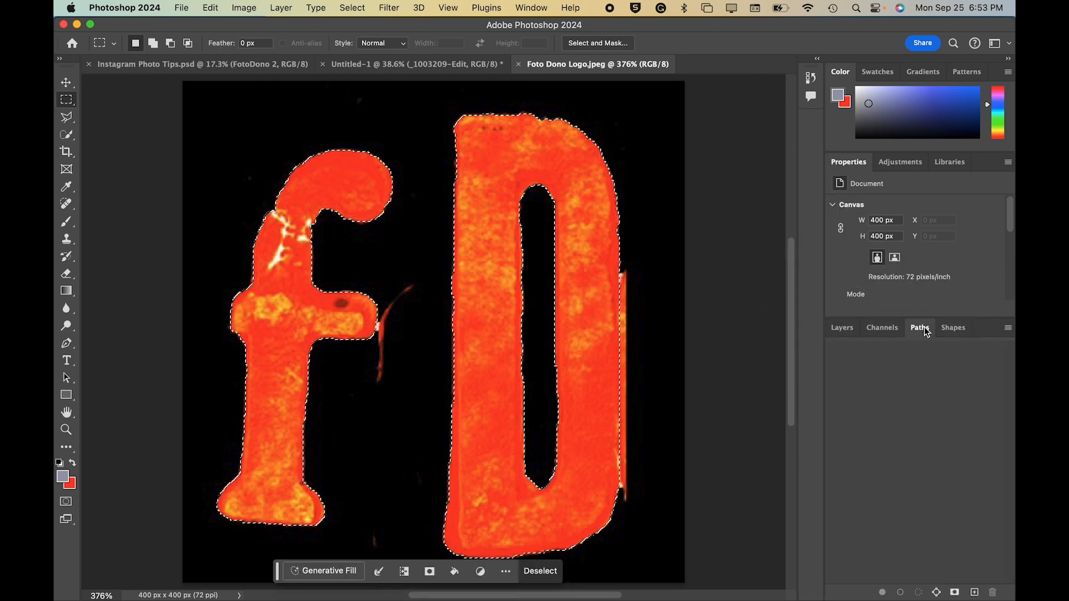
click(935, 593)
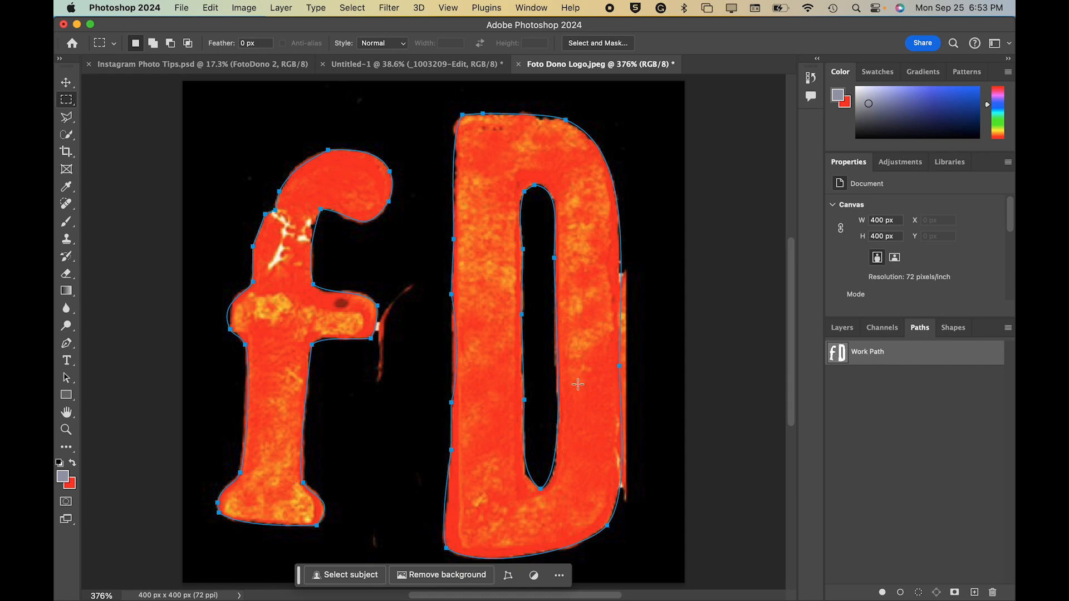
click(229, 5)
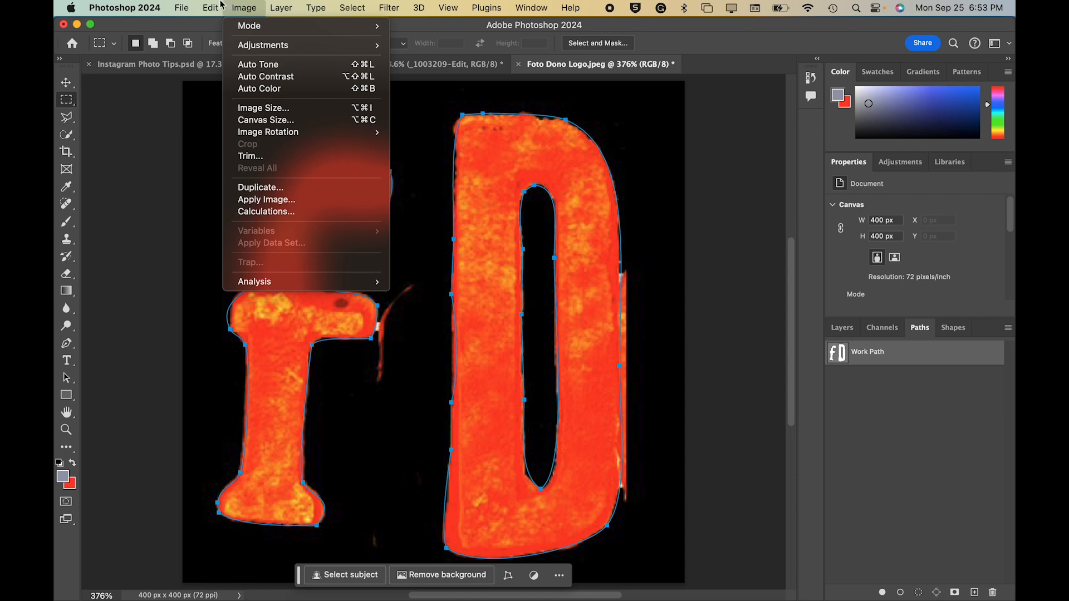
mouse_move(211, 4)
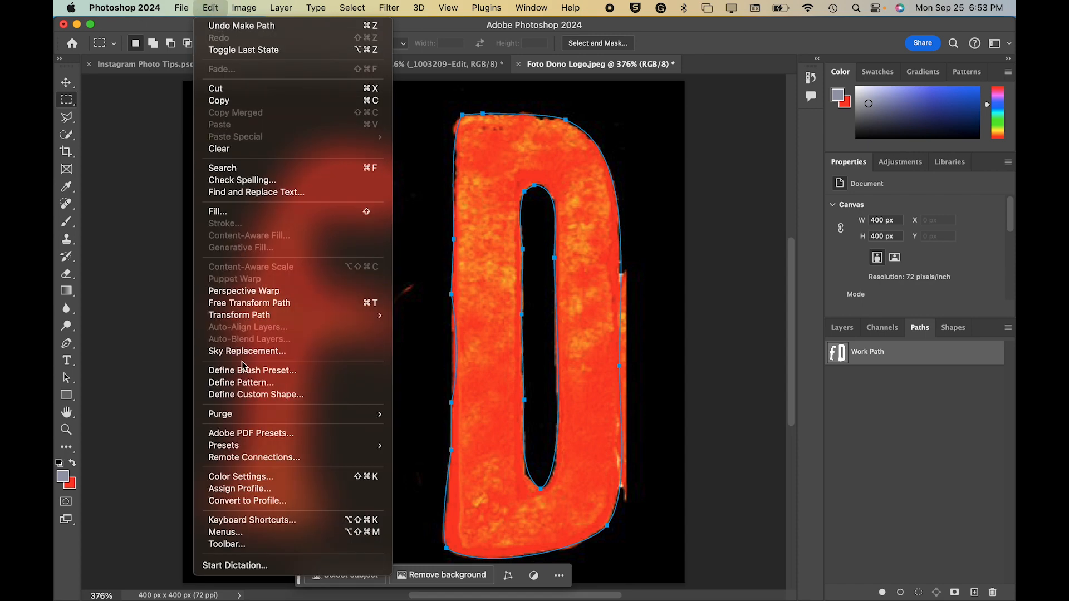
click(233, 400)
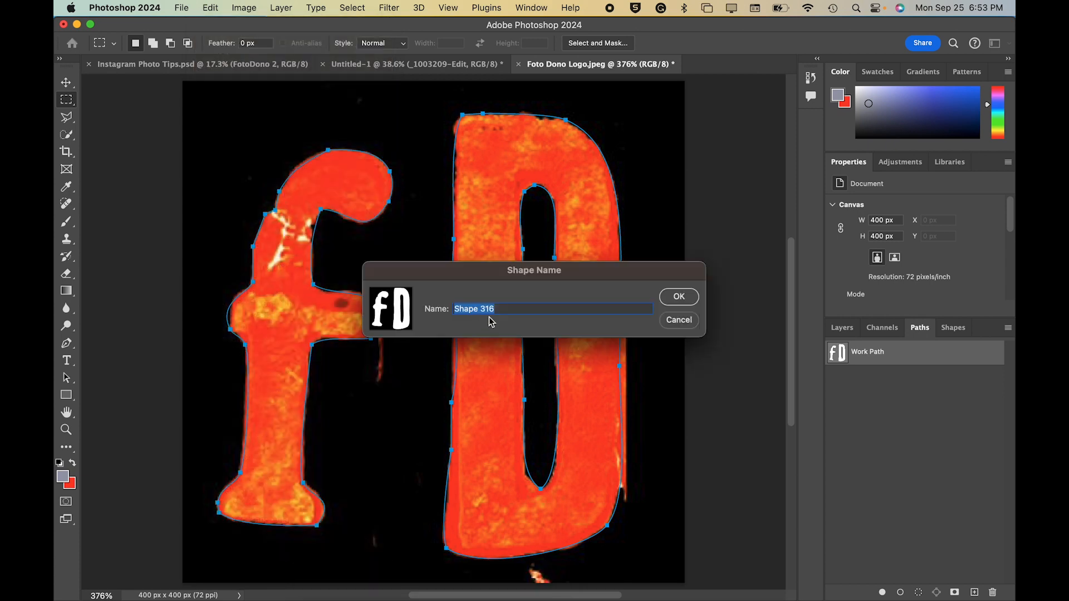
text(For)
text(o Dono)
text( Shap)
text(e Examp)
text(le Blalalalalal)
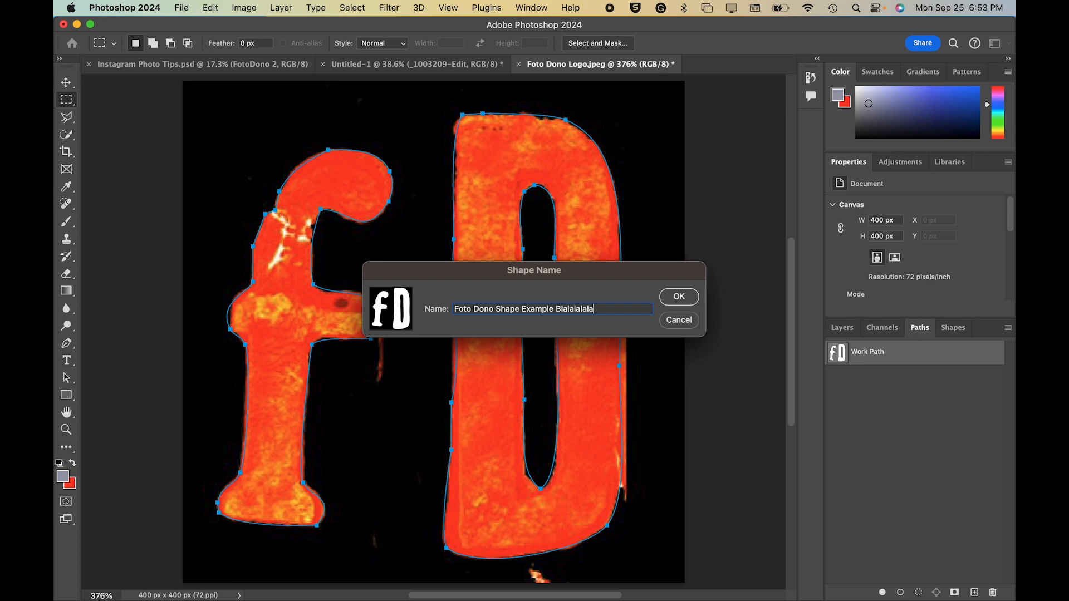
click(683, 297)
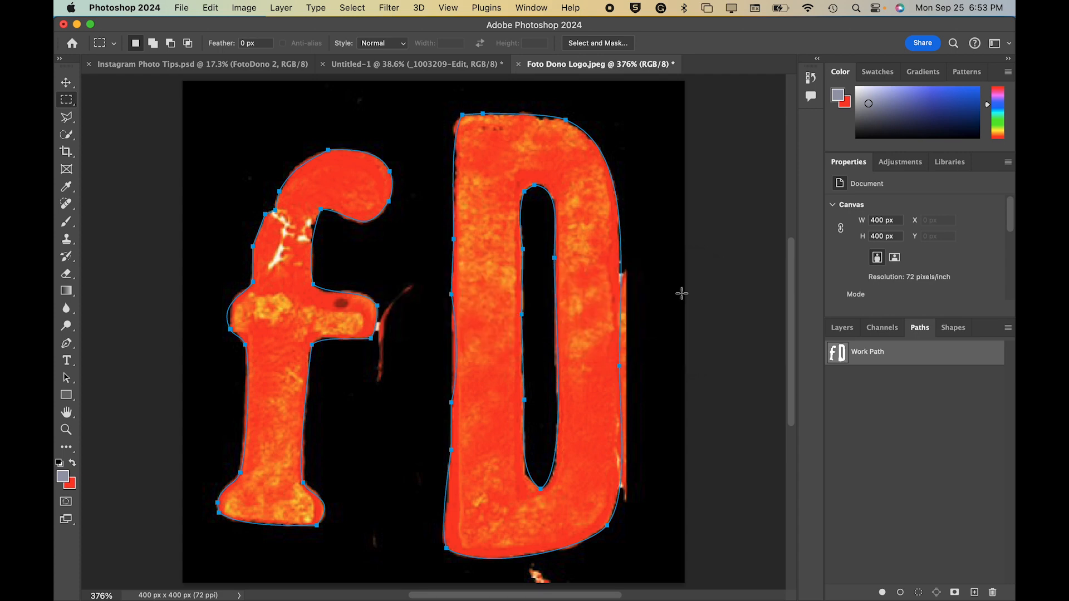
- Place the new fD custom shape from the Foto Dono group over the lower orange flower in the Untitled-1 post
click(941, 329)
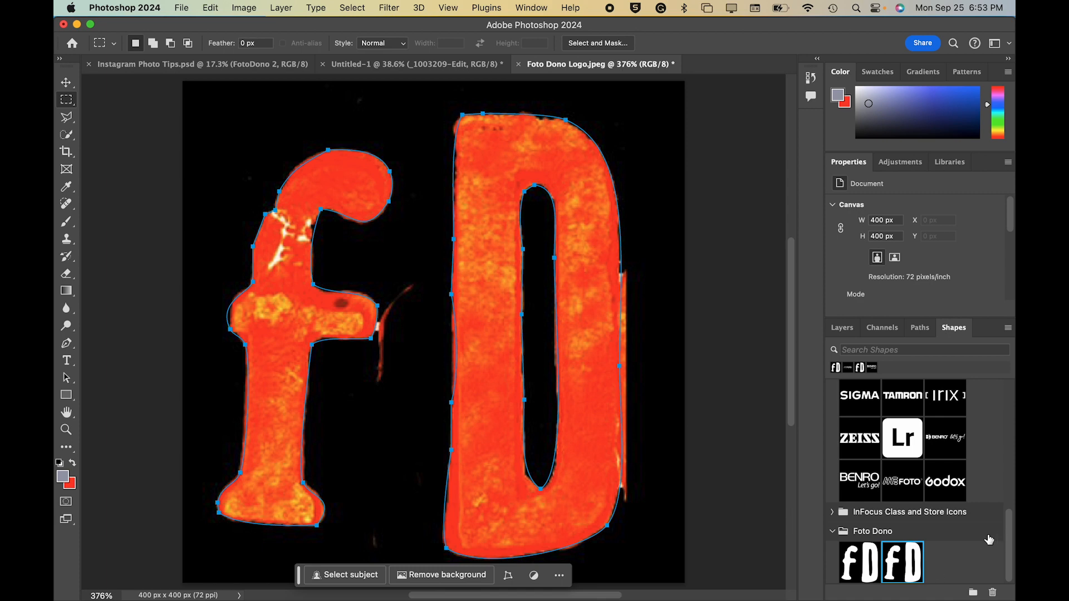
click(901, 559)
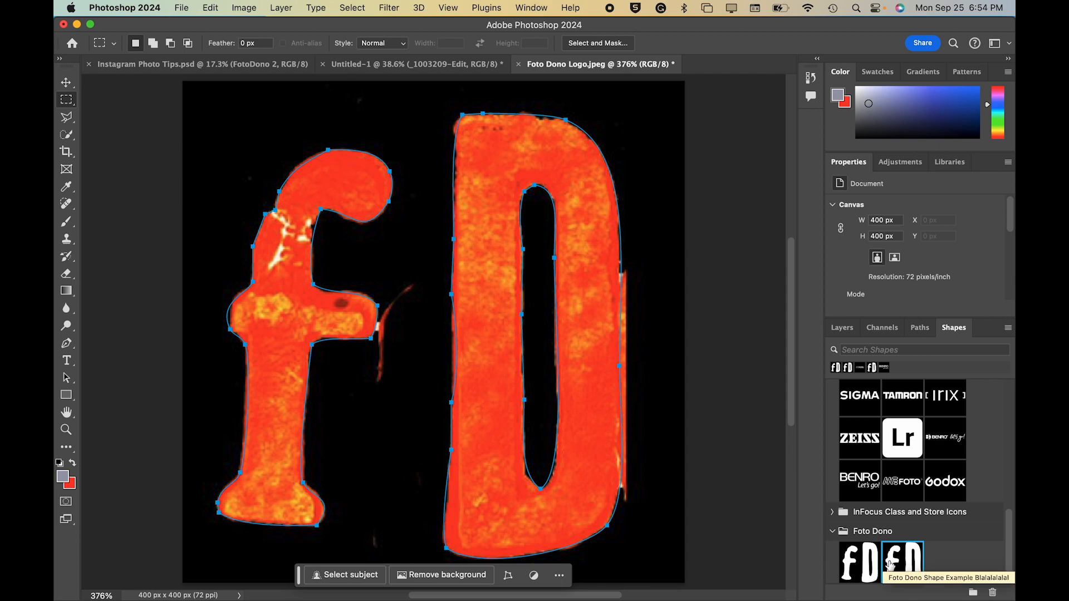
click(423, 64)
drag(902, 564, 545, 400)
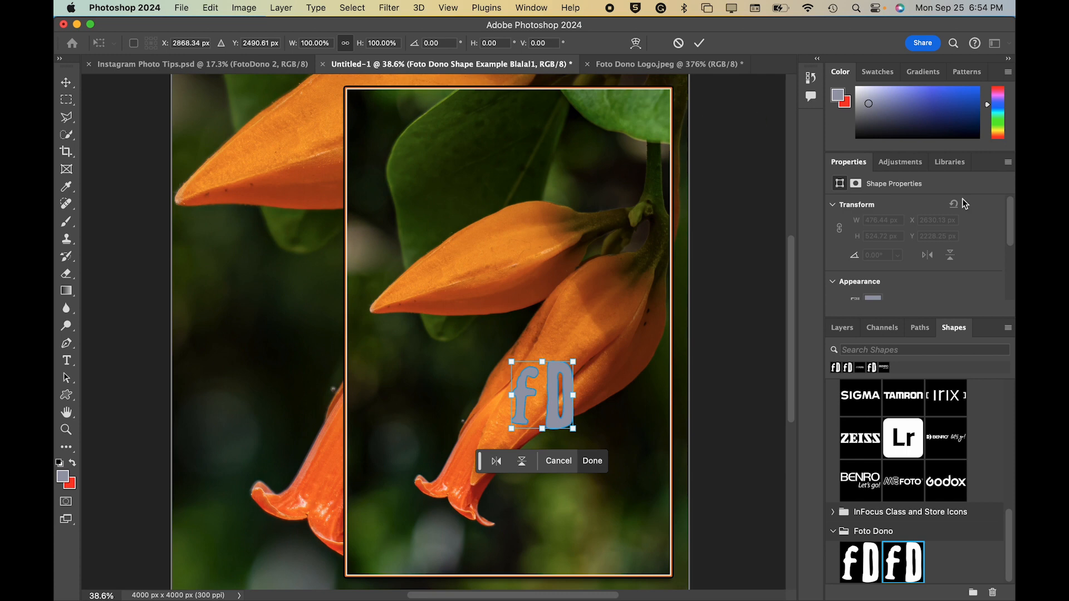
scroll(906, 454, up, 5)
scroll(906, 457, up, 4)
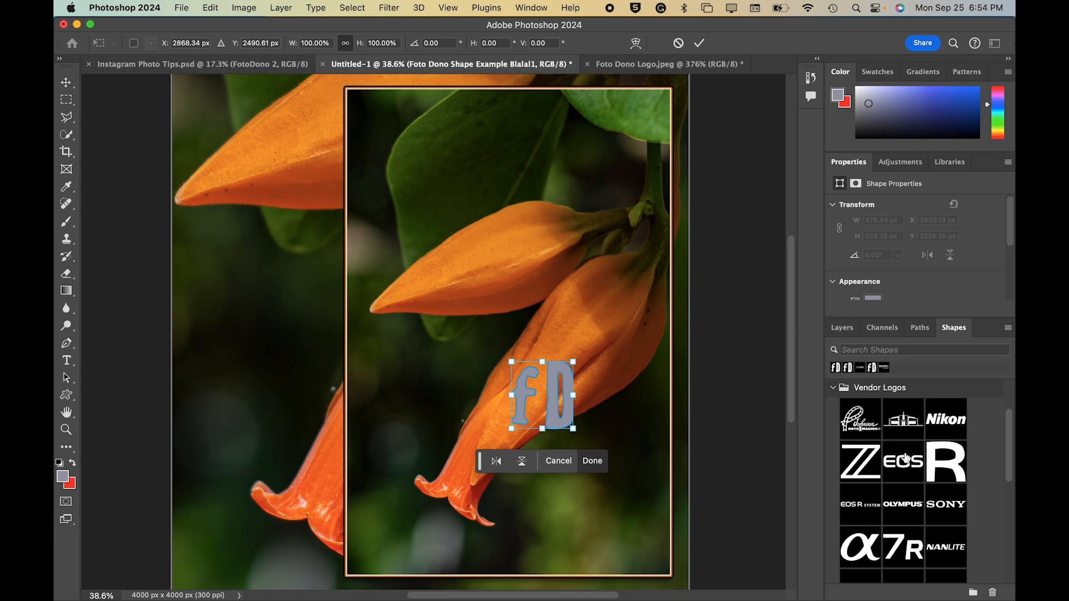
scroll(922, 518, down, 5)
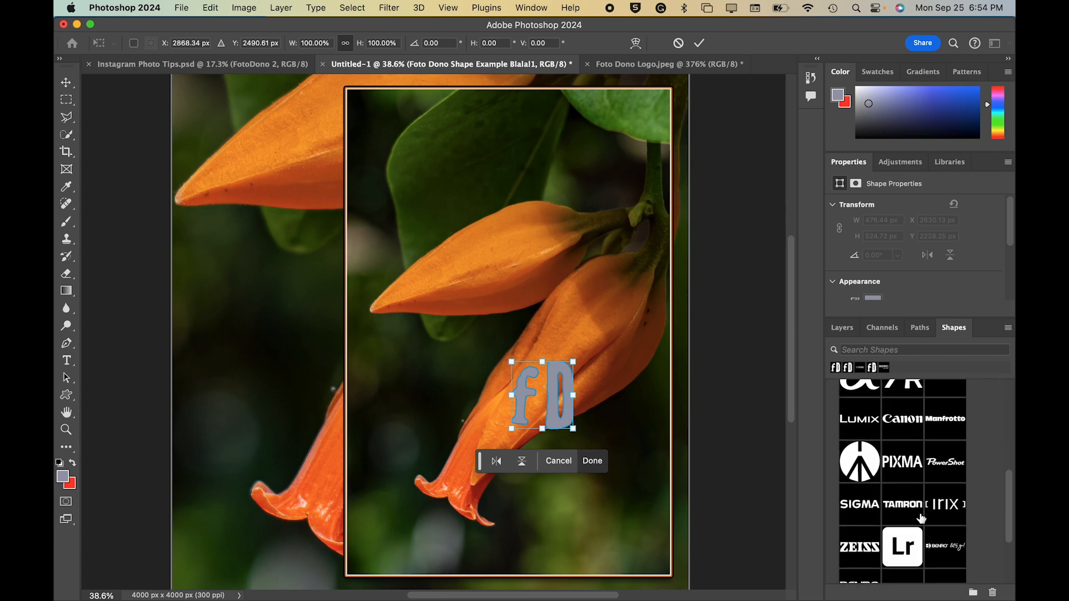
scroll(921, 518, down, 2)
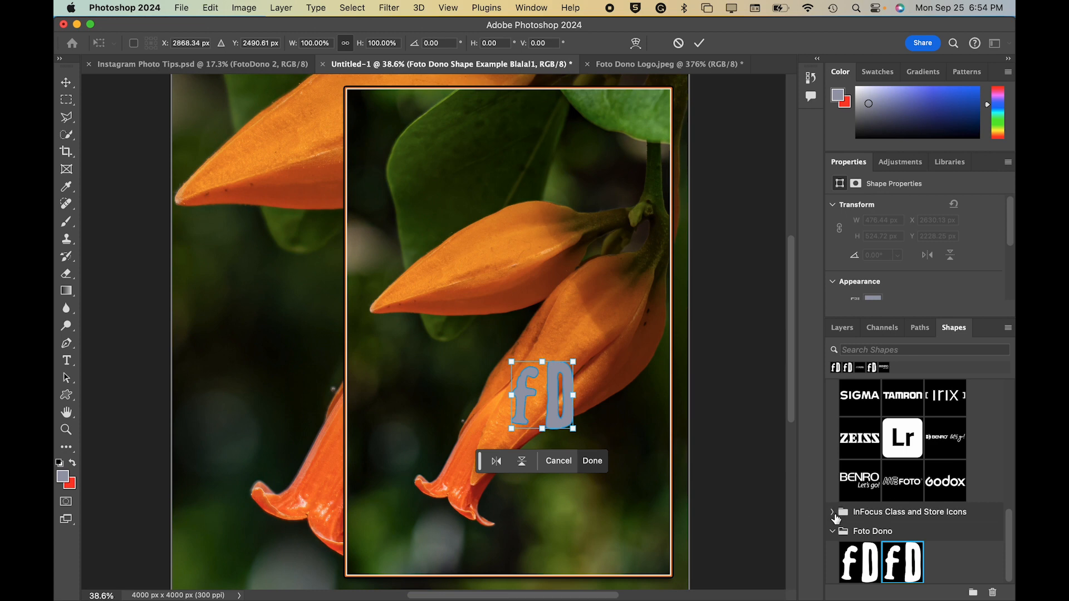
click(699, 43)
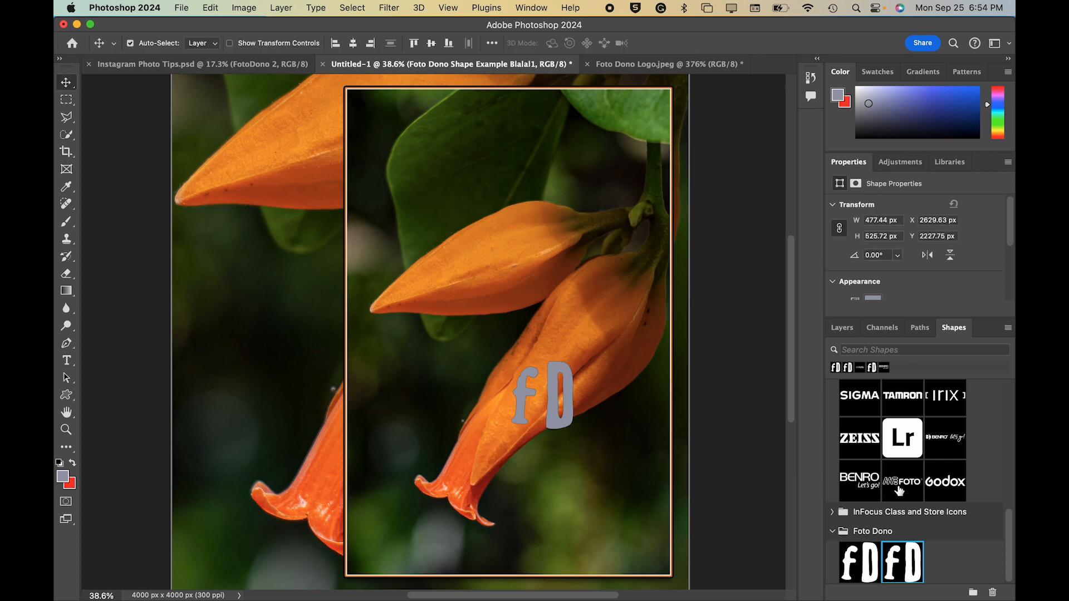
- Expand the InFocus Class and Store Icons shape group, delete the second fD shape from the Foto Dono group and collapse that group
click(832, 512)
scroll(878, 500, down, 3)
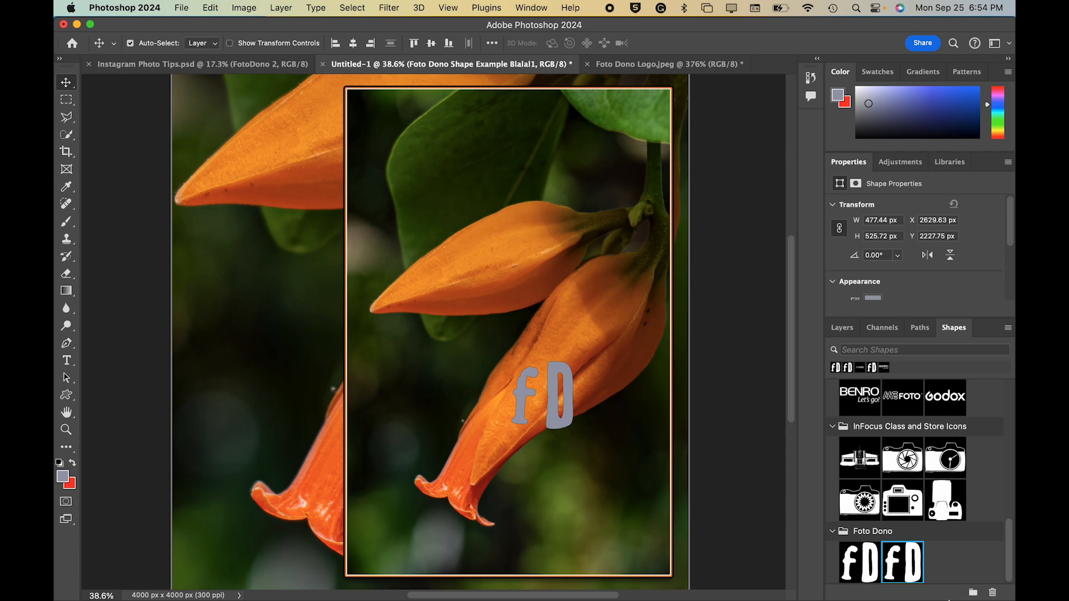
click(910, 567)
drag(910, 566, 993, 592)
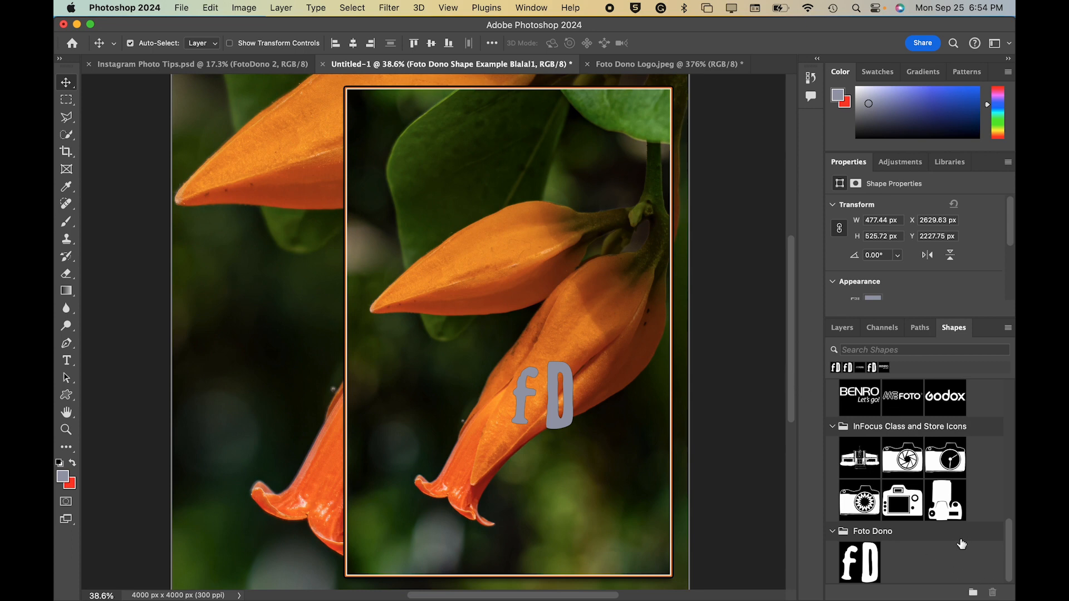
click(832, 531)
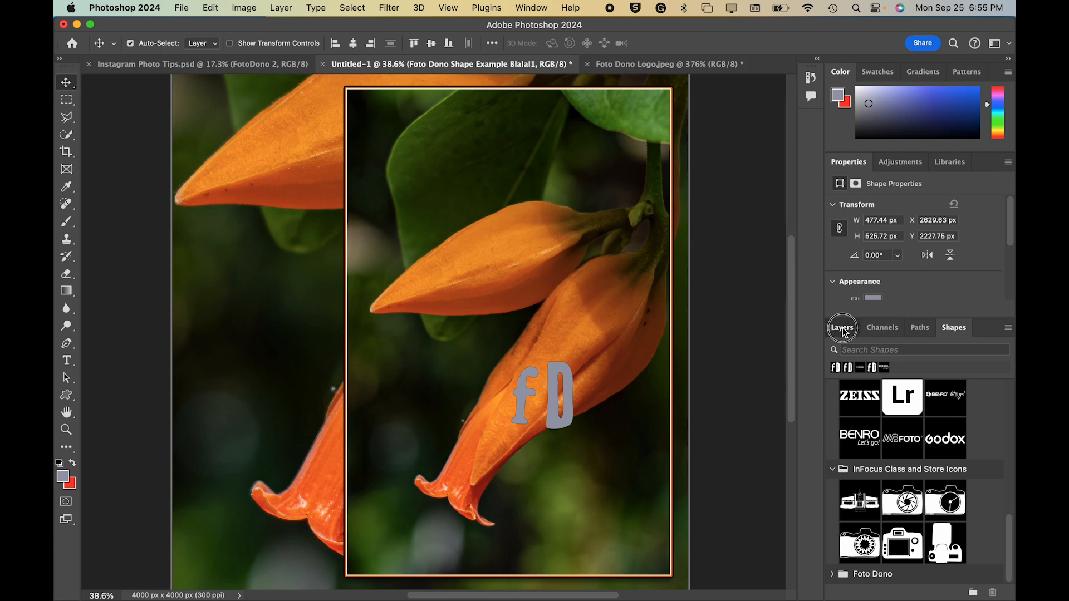
- Delete the fD shape layer from Artboard 1
click(843, 329)
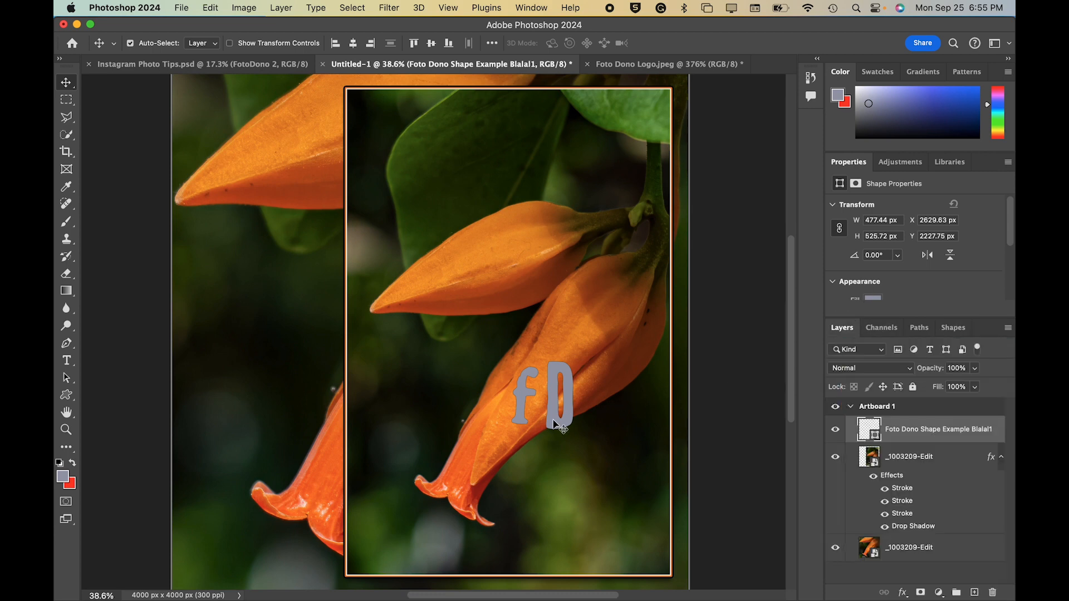
click(913, 433)
drag(983, 502, 993, 593)
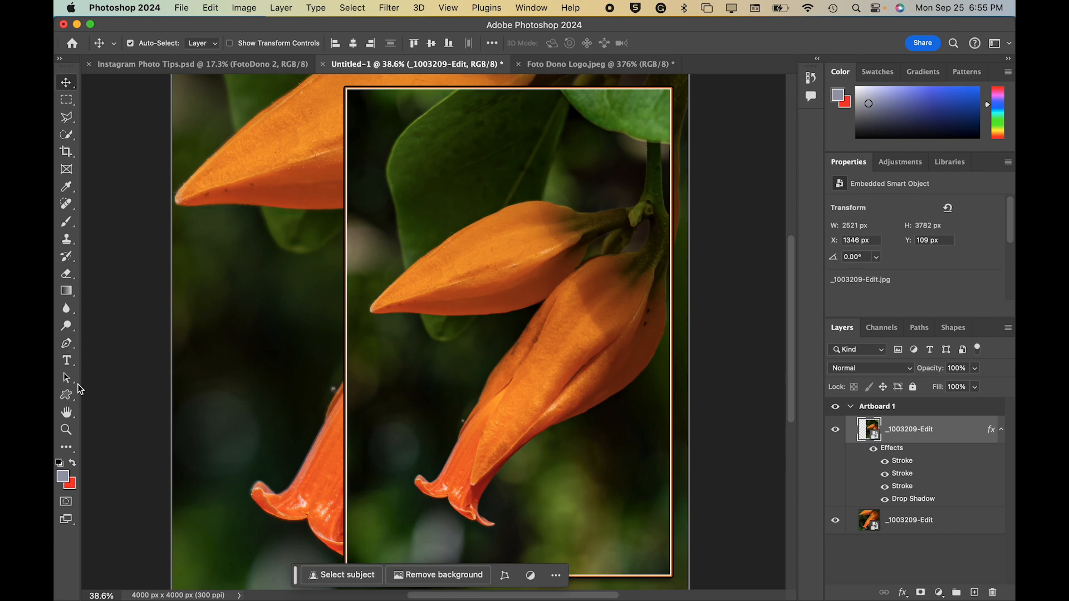
- Place the aperture camera icon from InFocus Class and Store Icons in the artboard's upper-left area, at about X 232, Y 383 px, with a white fill
click(67, 413)
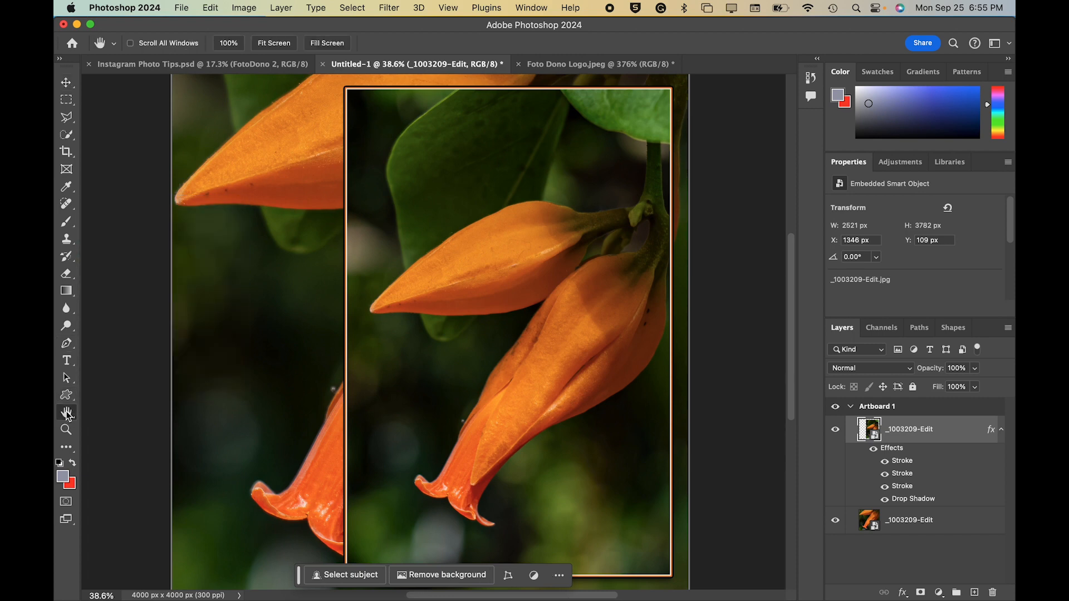
click(66, 431)
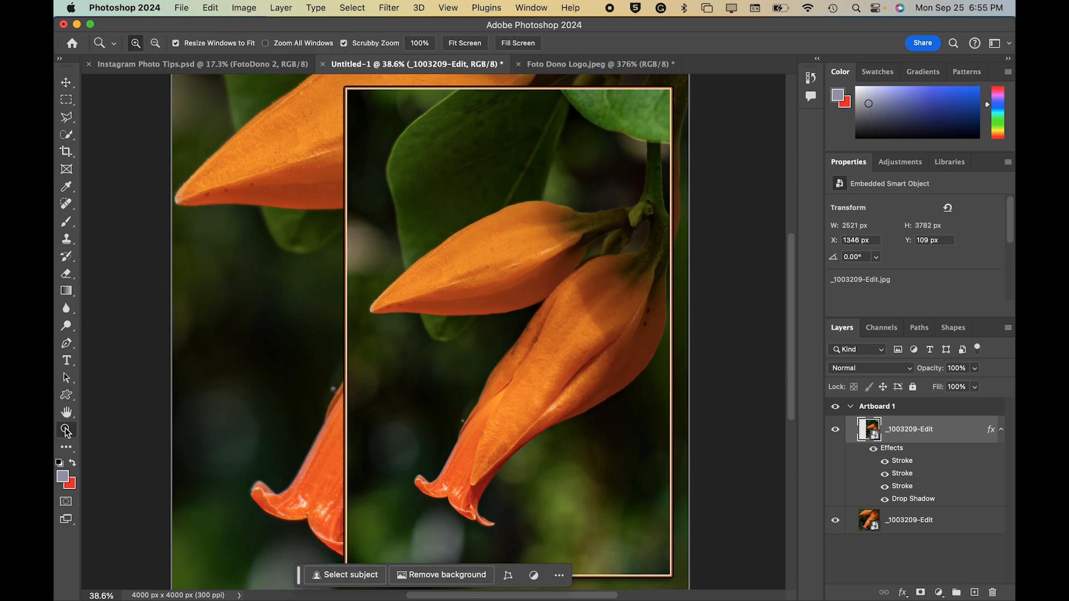
click(155, 43)
click(232, 173)
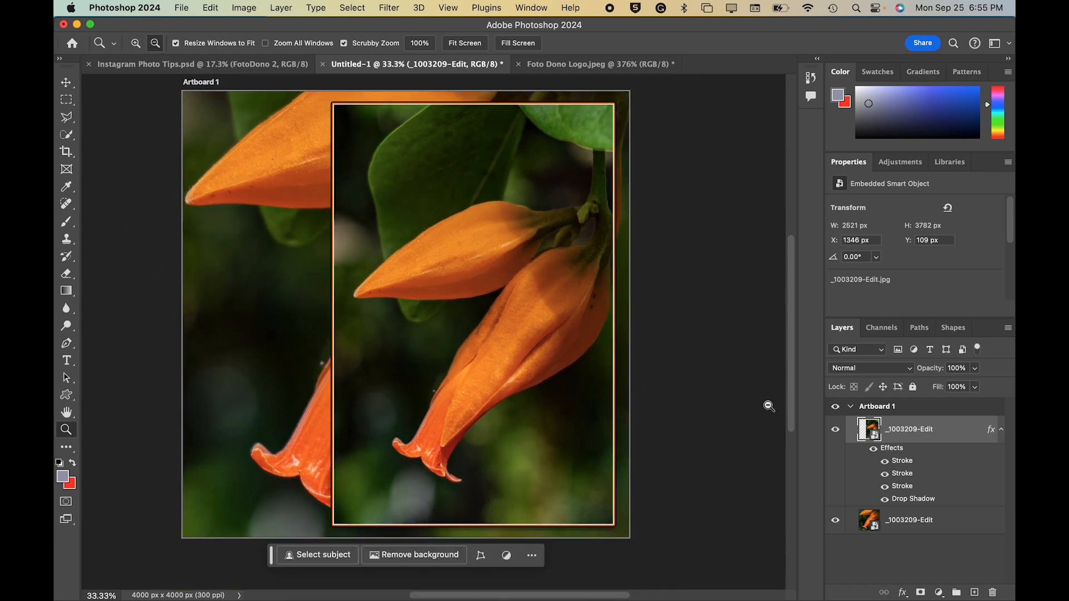
click(954, 328)
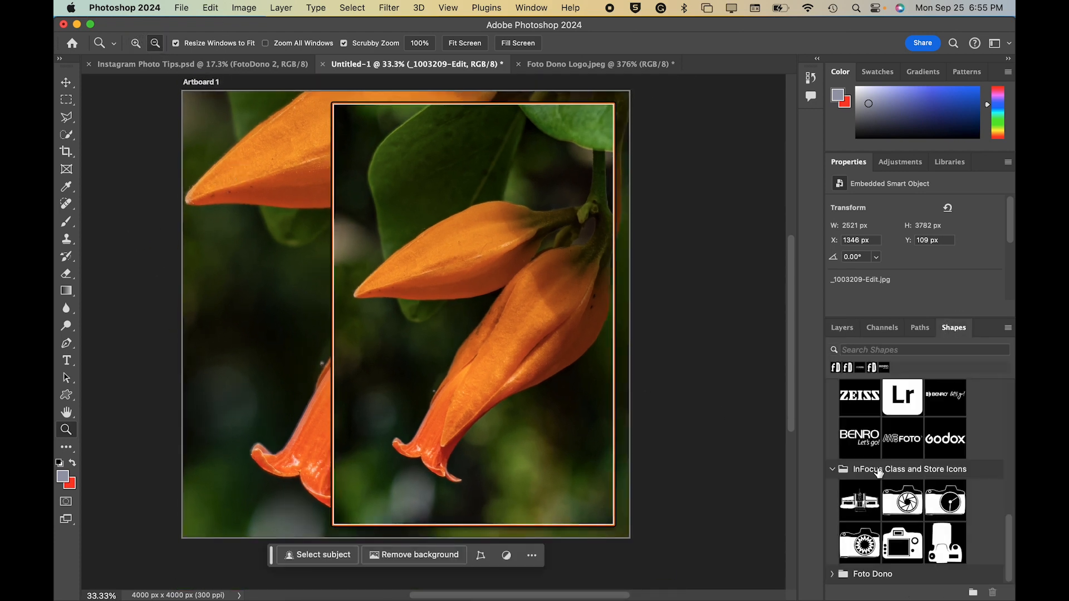
drag(898, 502, 228, 168)
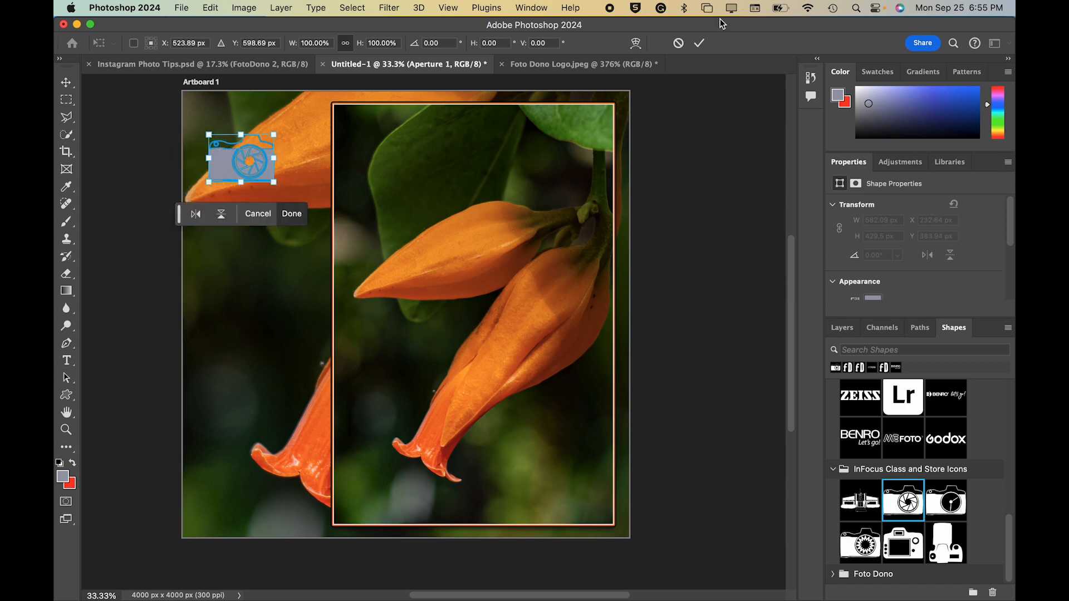
click(699, 45)
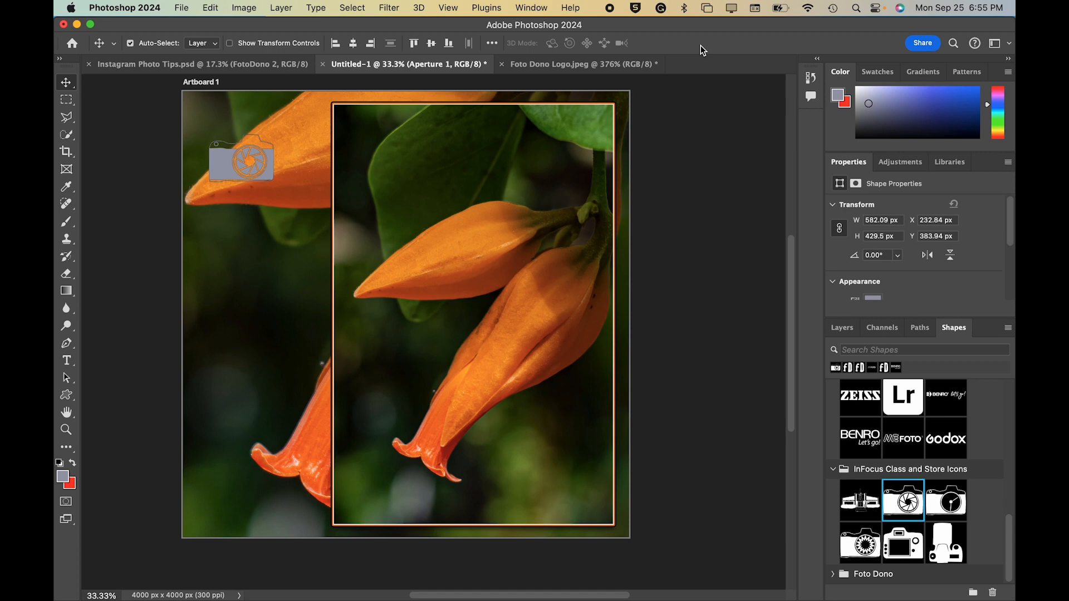
click(873, 299)
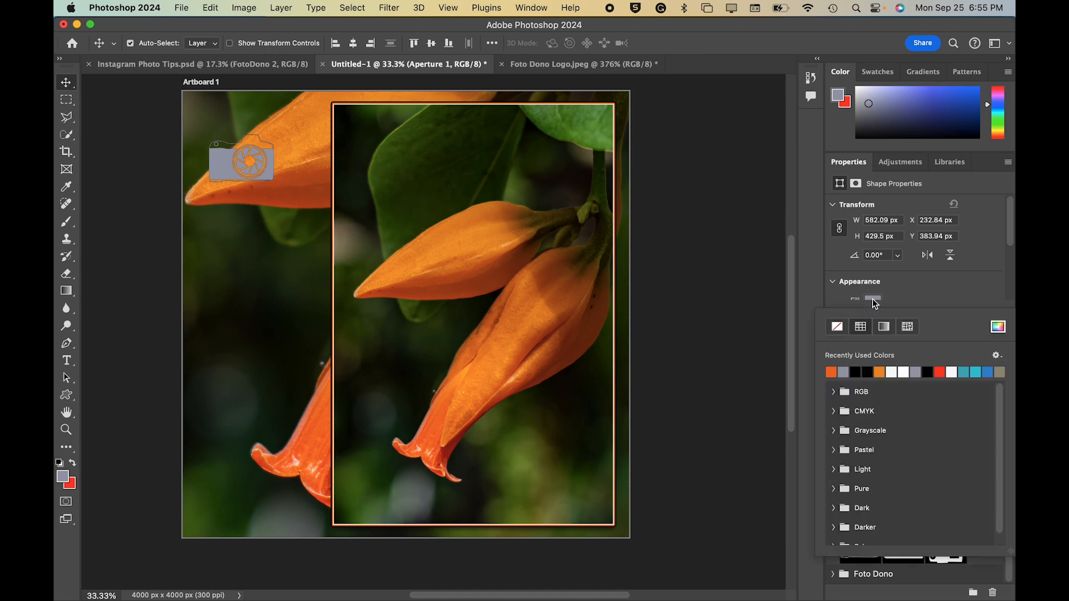
click(899, 370)
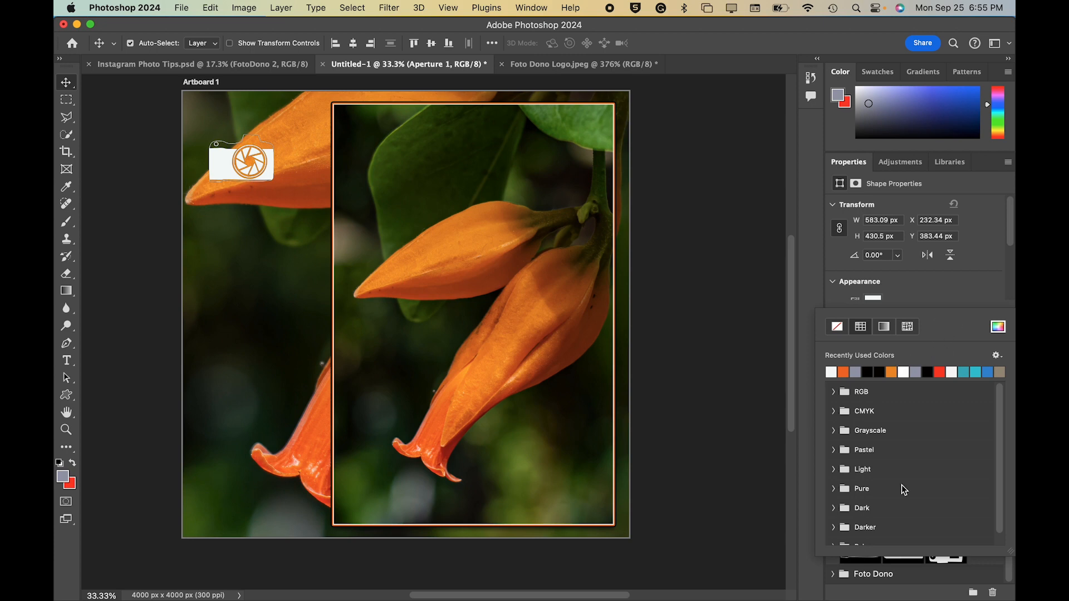
click(939, 572)
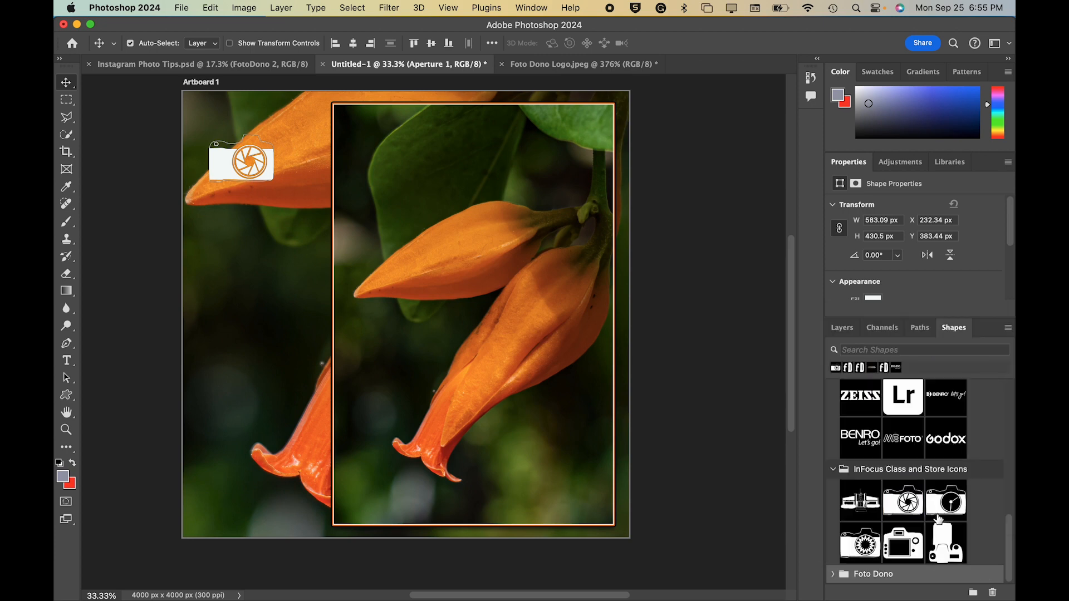
- Place the shutter-speed camera icon directly below the aperture icon, at about X 232, Y 986 px, and fill it white
drag(939, 506, 248, 234)
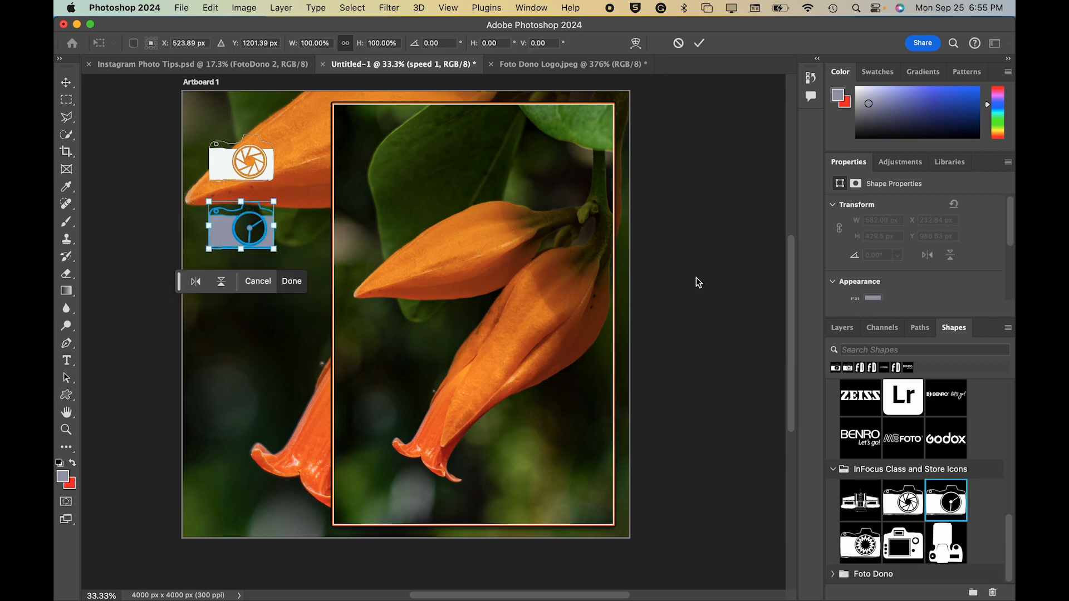
click(700, 43)
click(872, 298)
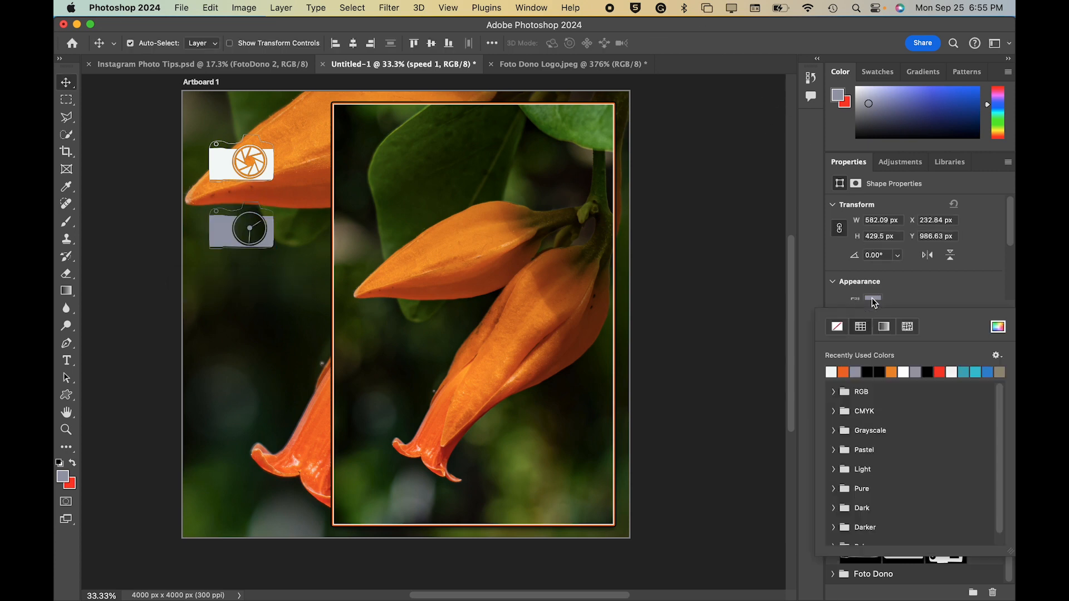
click(832, 371)
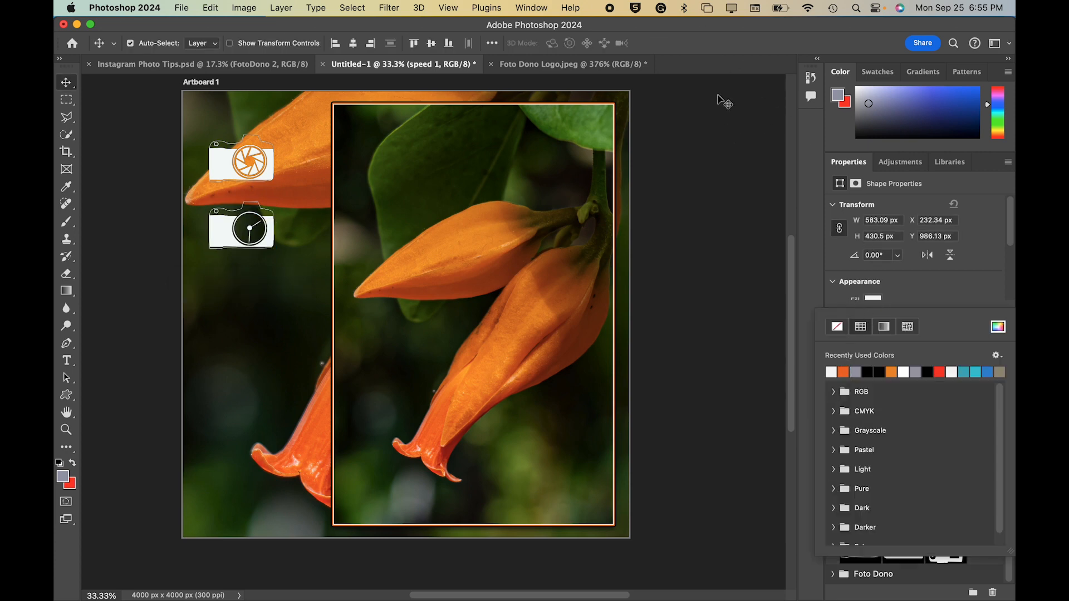
click(713, 44)
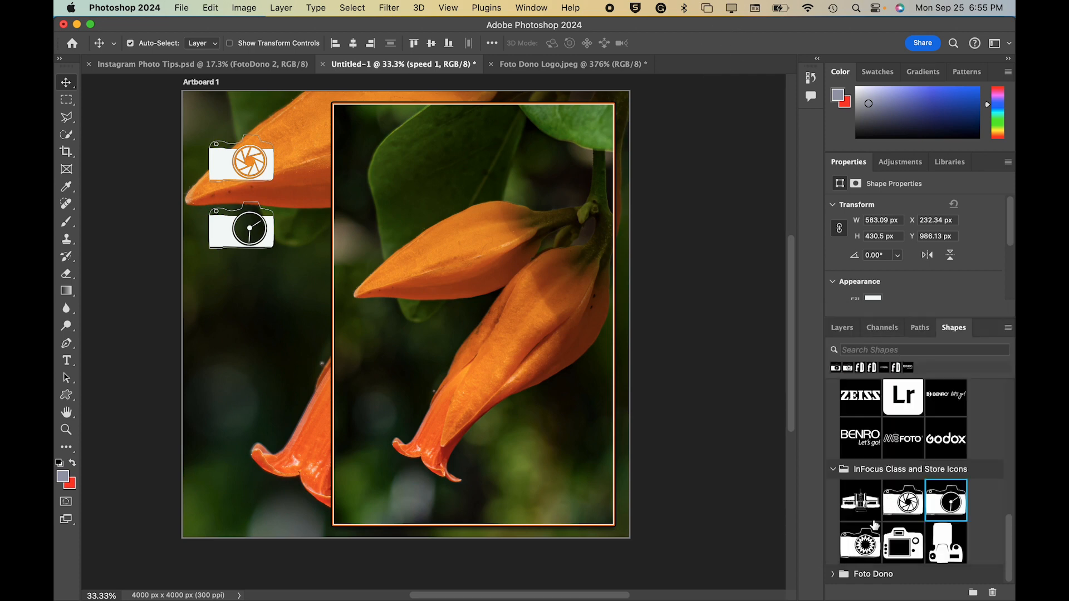
- Place the ISO camera icon below the shutter-speed icon, at about X 85, Y 1592 px, and fill it white
drag(855, 548, 218, 290)
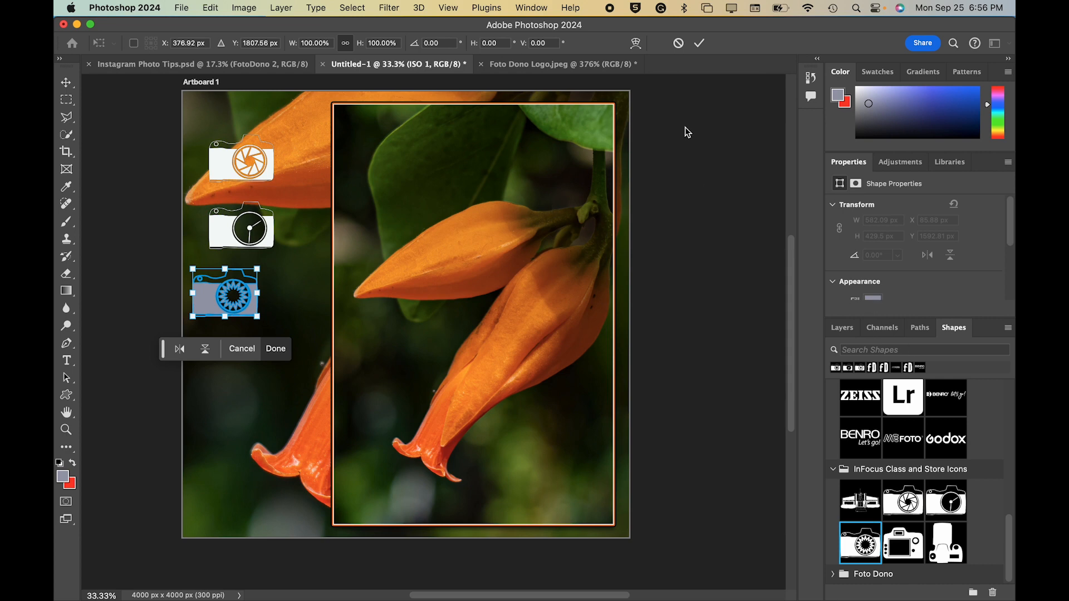
click(697, 45)
click(872, 298)
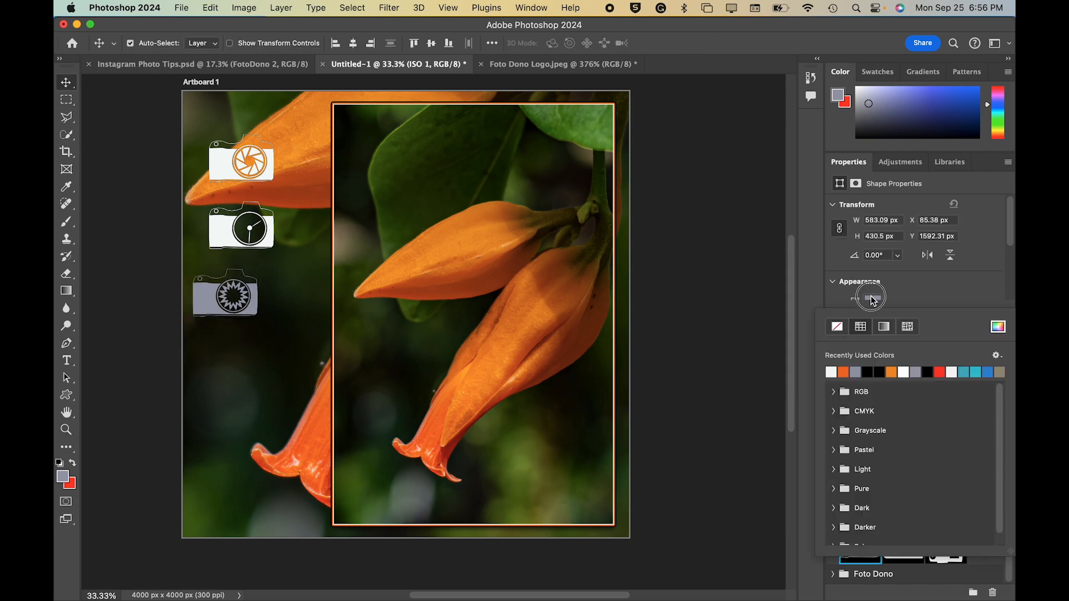
click(832, 371)
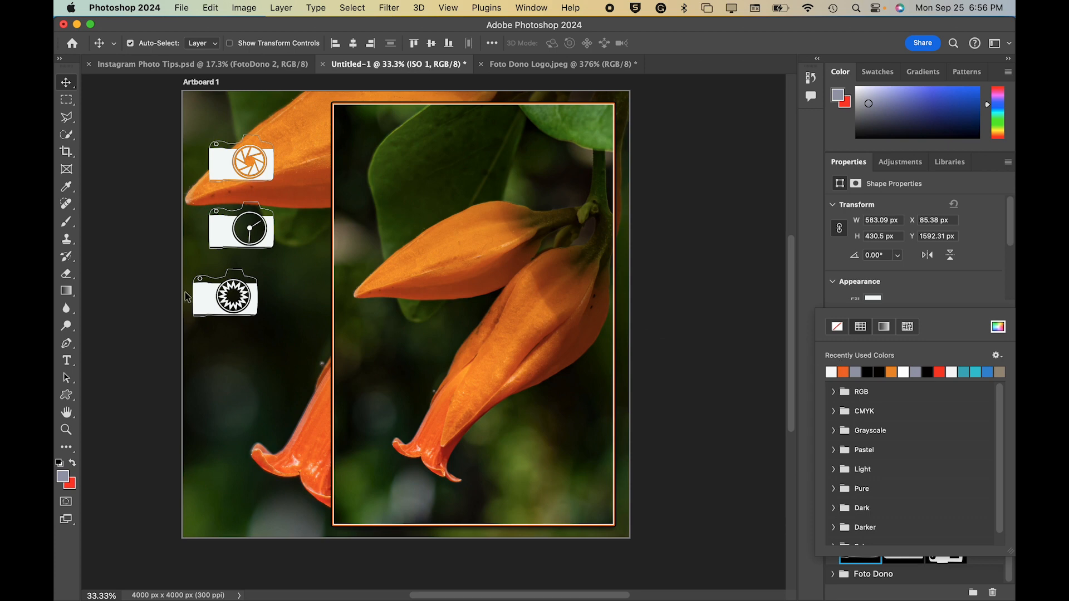
- Align the ISO icon under the other two camera icons and spread the shutter-speed and ISO icons downward, leaving room for captions
drag(196, 301, 220, 304)
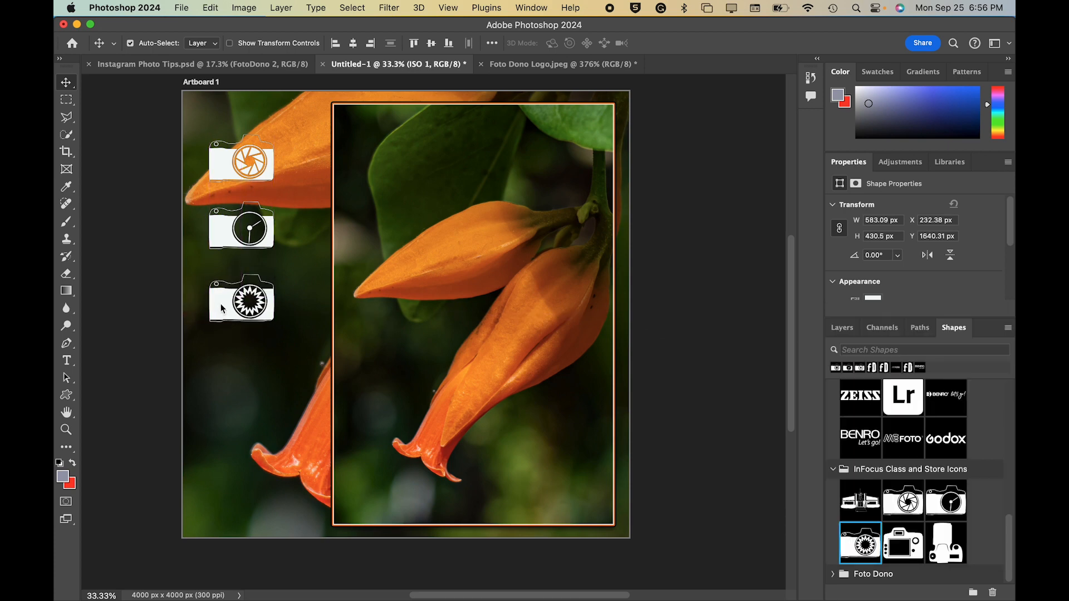
drag(212, 296, 225, 352)
drag(221, 243, 221, 270)
click(219, 171)
- Add a white 36 pt Impact text reading f/2.8 centred just beneath the aperture camera icon
click(66, 360)
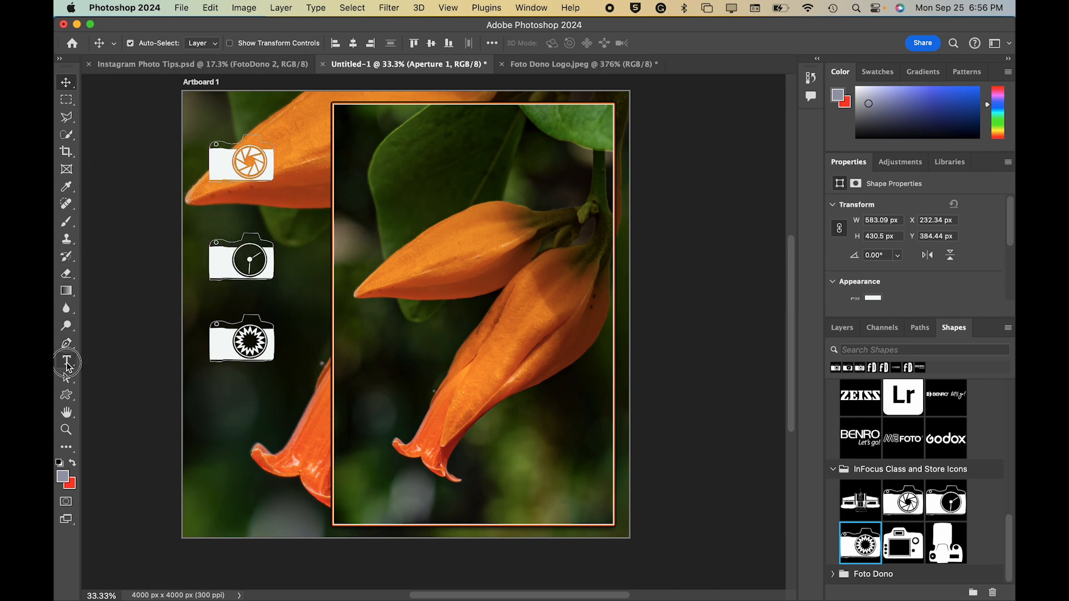
drag(209, 203, 284, 223)
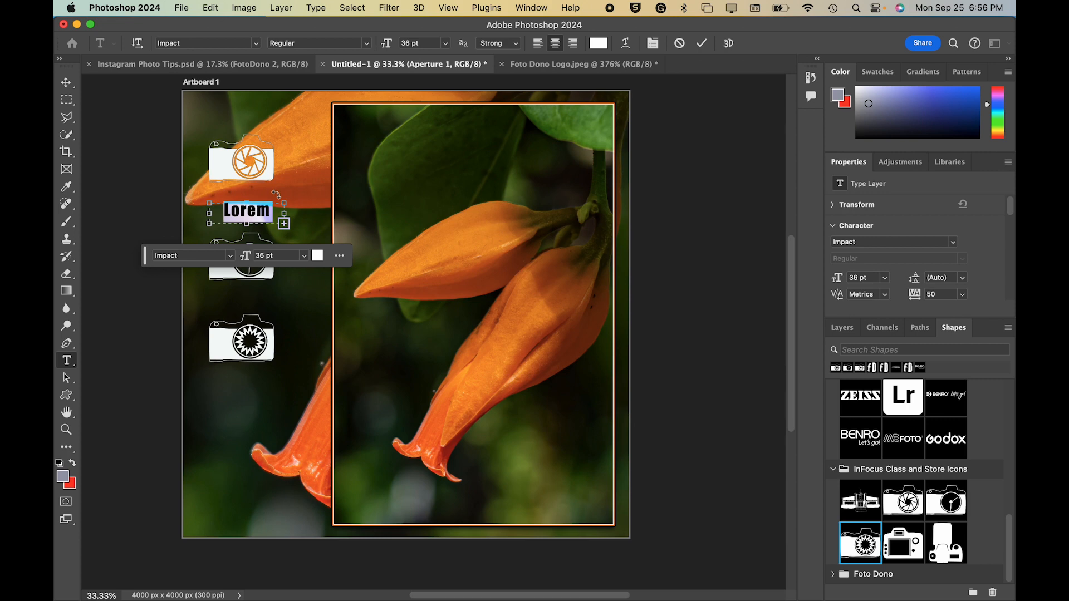
key(BackSpace)
text(f2)
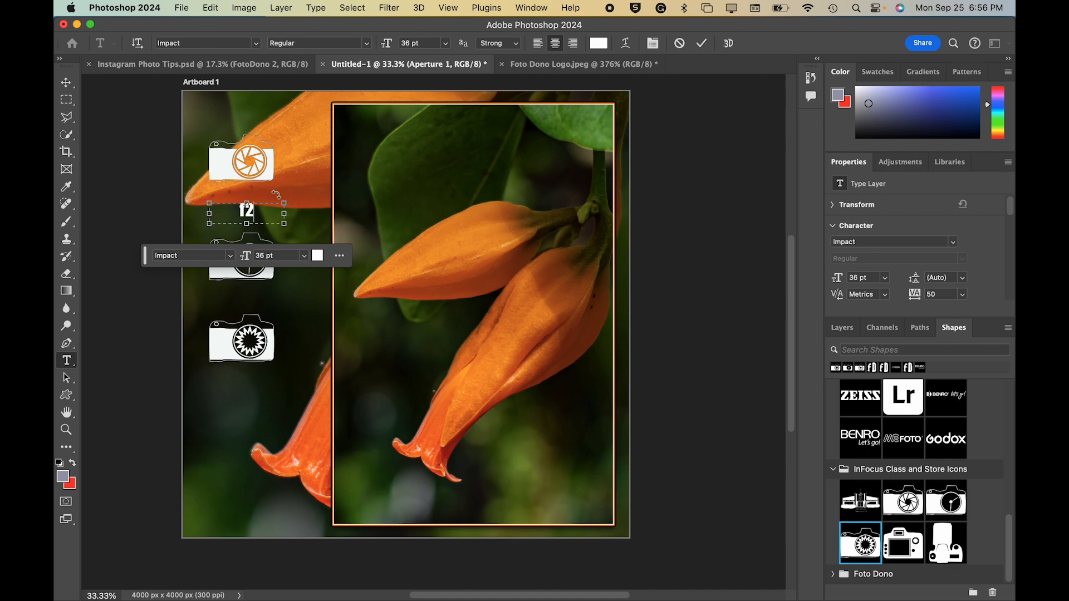
key(BackSpace)
text(/2.8)
click(66, 82)
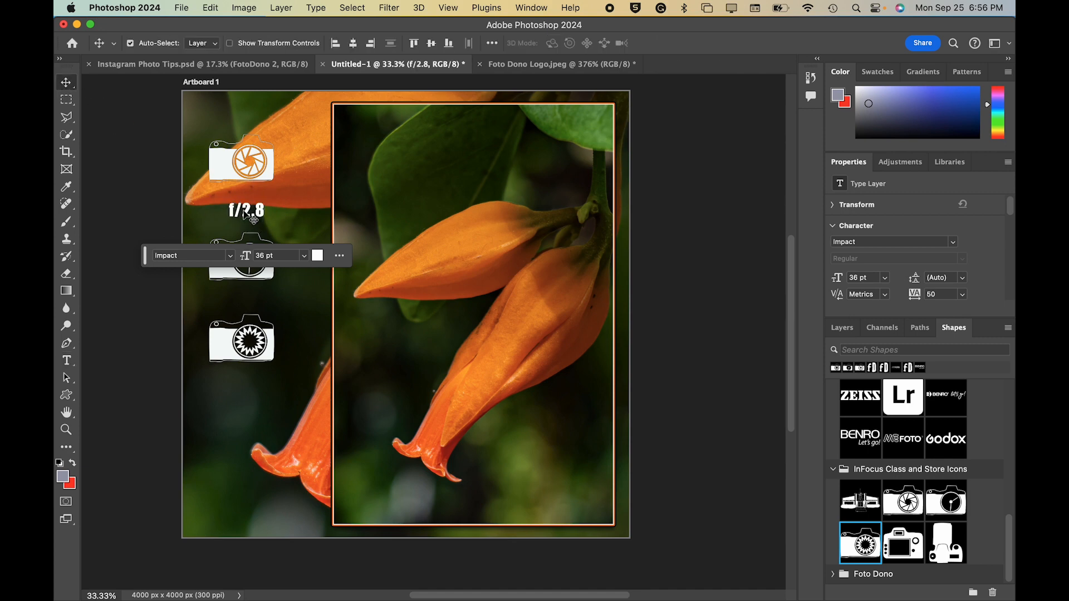
drag(253, 218, 249, 211)
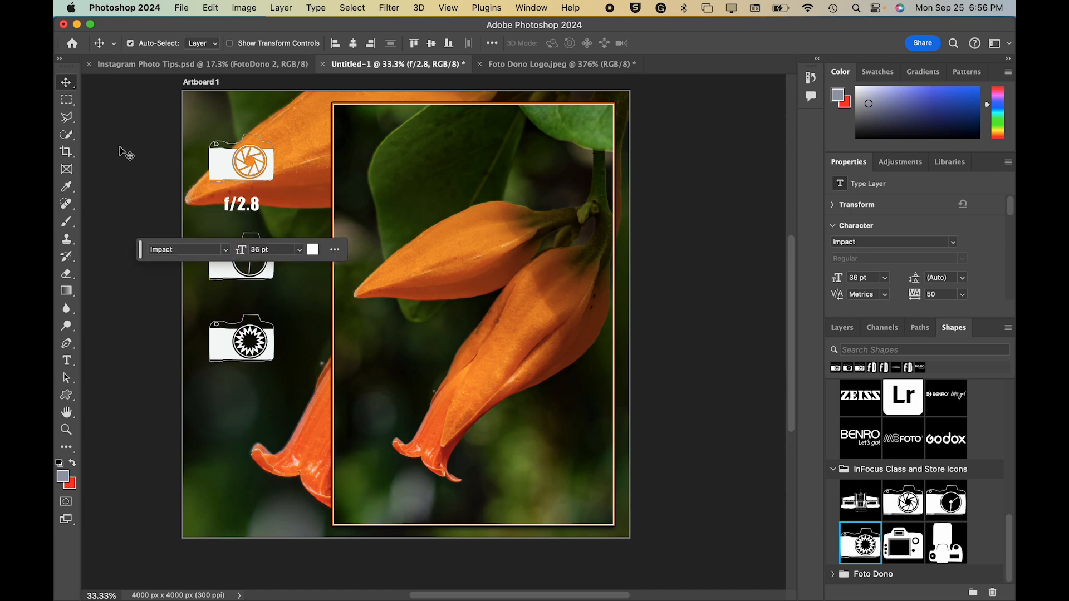
- Duplicate the f/2.8 text layer twice and place the copies beneath the shutter-speed and ISO icons
click(842, 328)
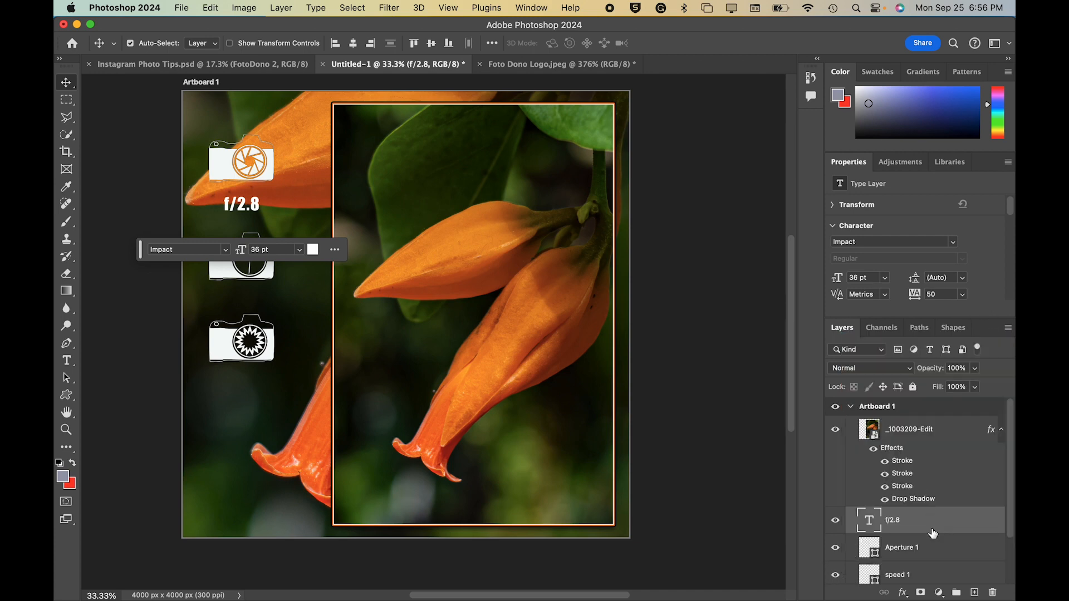
drag(921, 527, 974, 591)
click(905, 524)
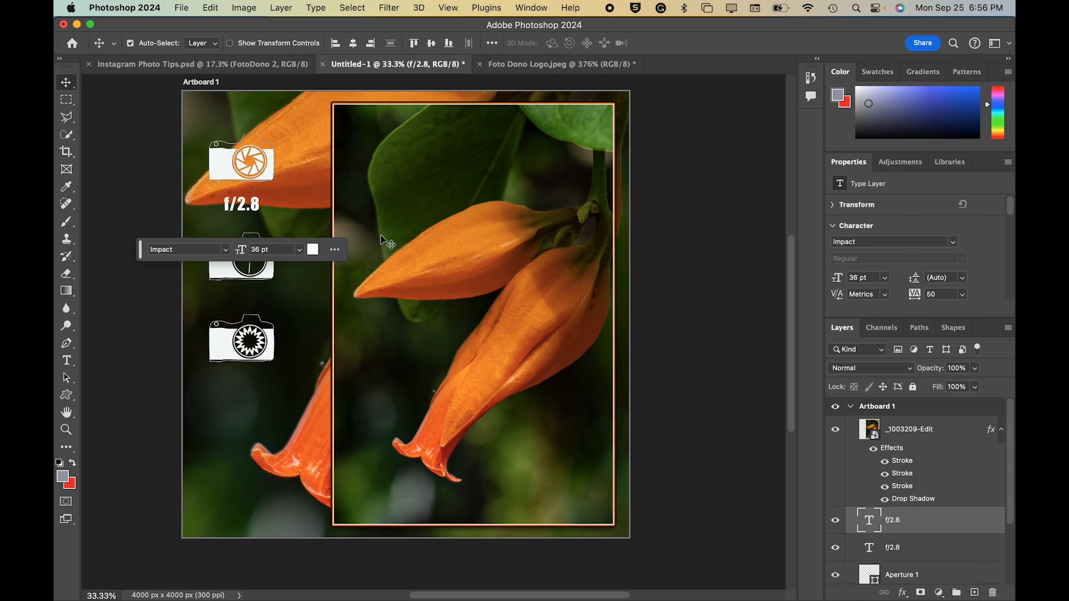
drag(233, 198, 237, 288)
drag(908, 526, 969, 590)
drag(263, 302, 260, 387)
- Change the text under the shutter-speed icon to 1/100 and the text under the ISO icon to 100
double_click(248, 291)
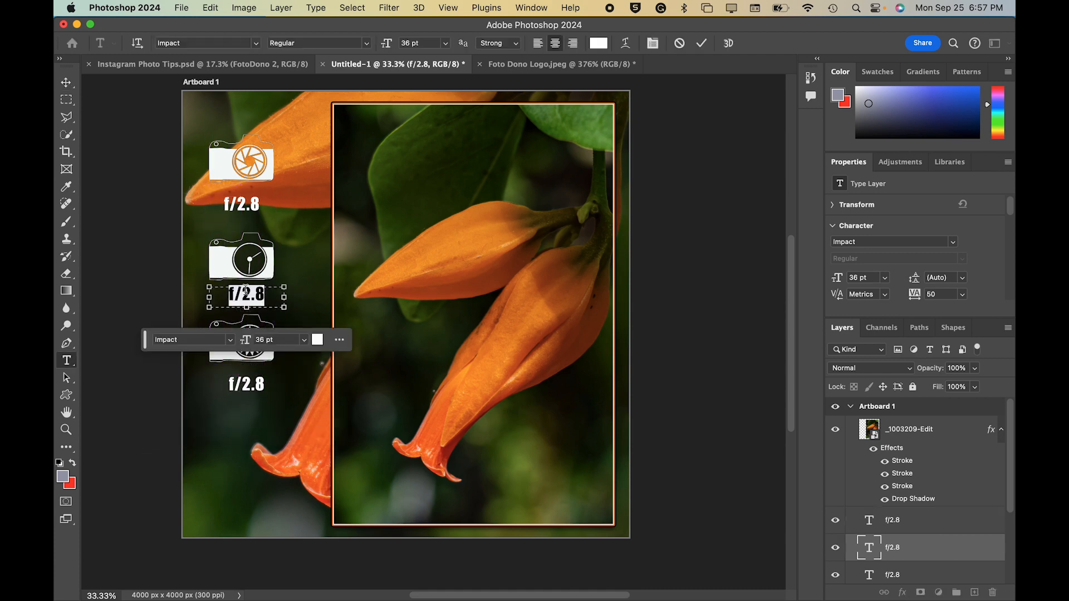
text(f/1)
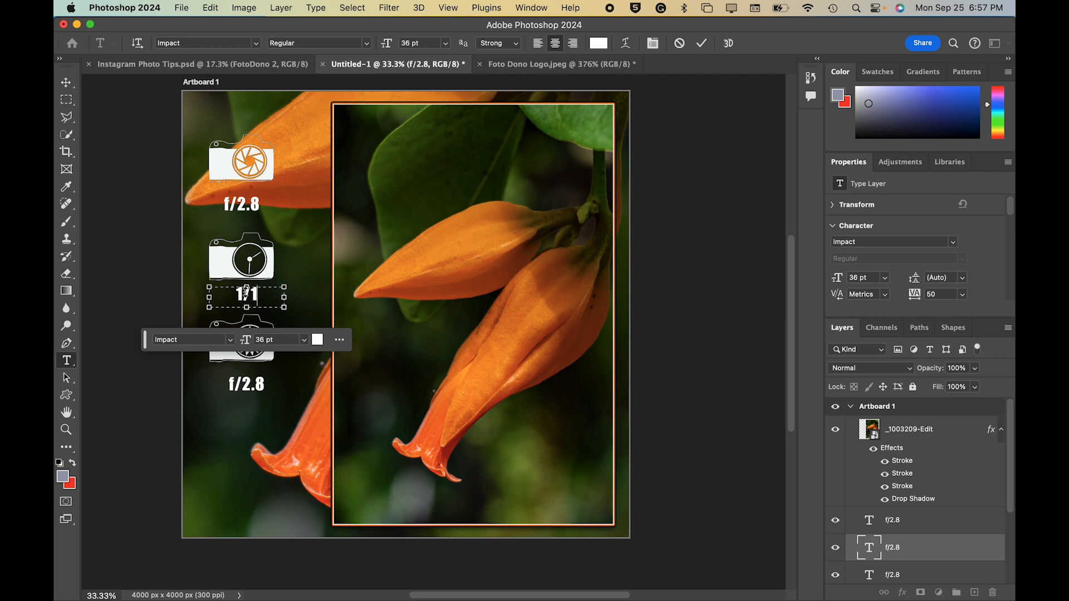
text(000)
key(BackSpace)
double_click(255, 384)
text(100)
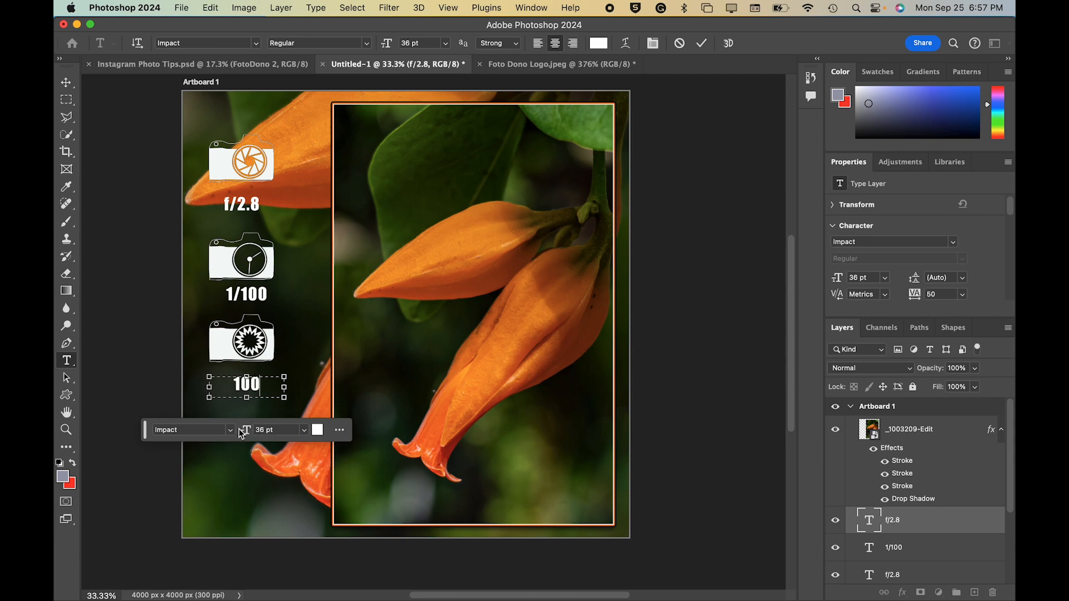
click(249, 458)
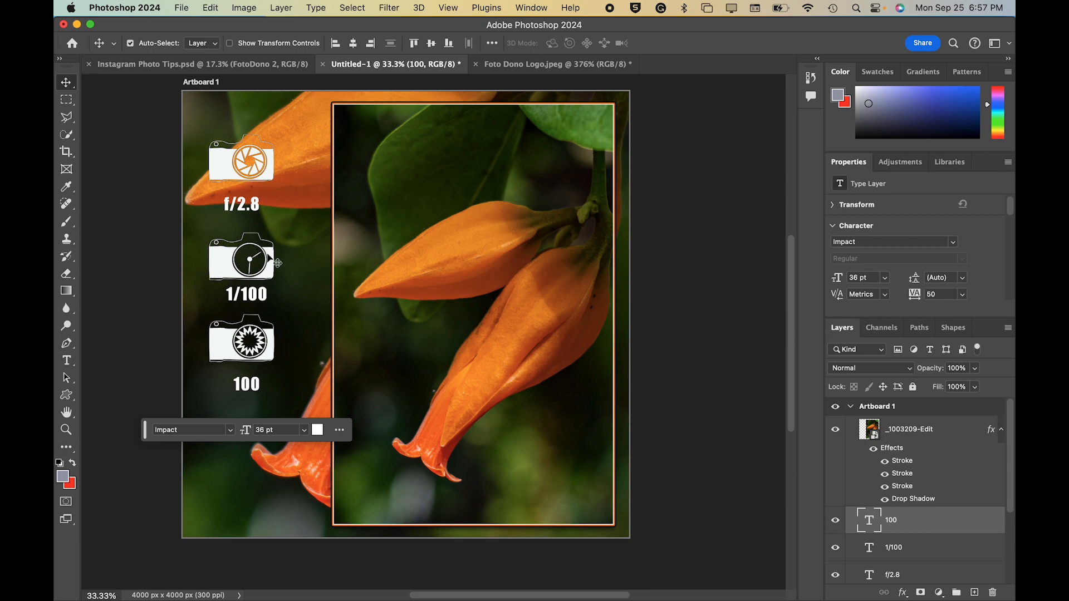
- Nudge the shutter-speed icon to about Y 1229 px and the ISO icon to about X 235, Y 1999 px
drag(220, 263, 218, 258)
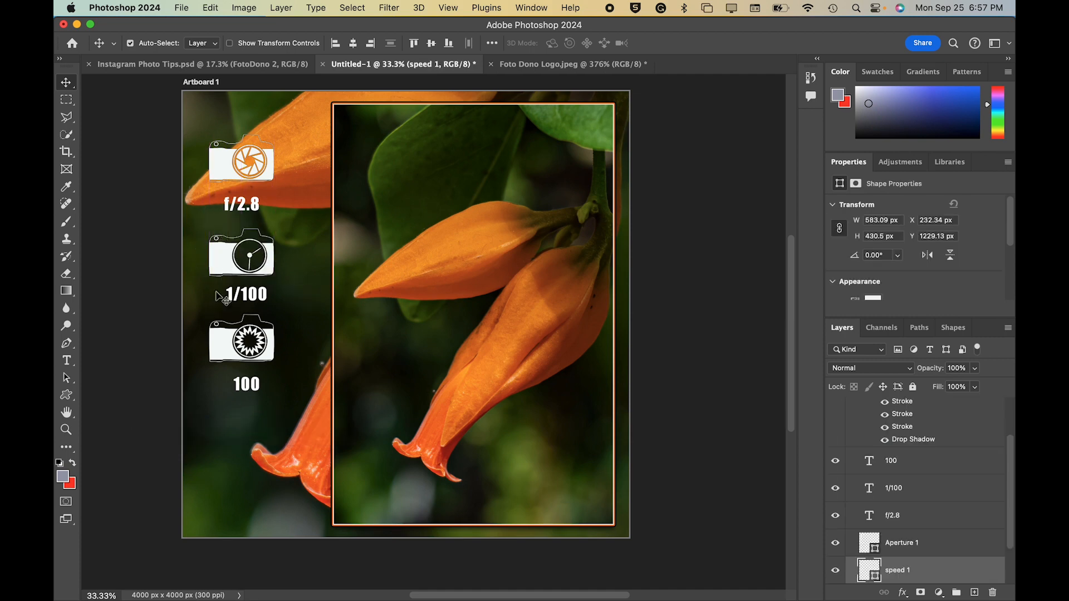
drag(225, 341, 225, 337)
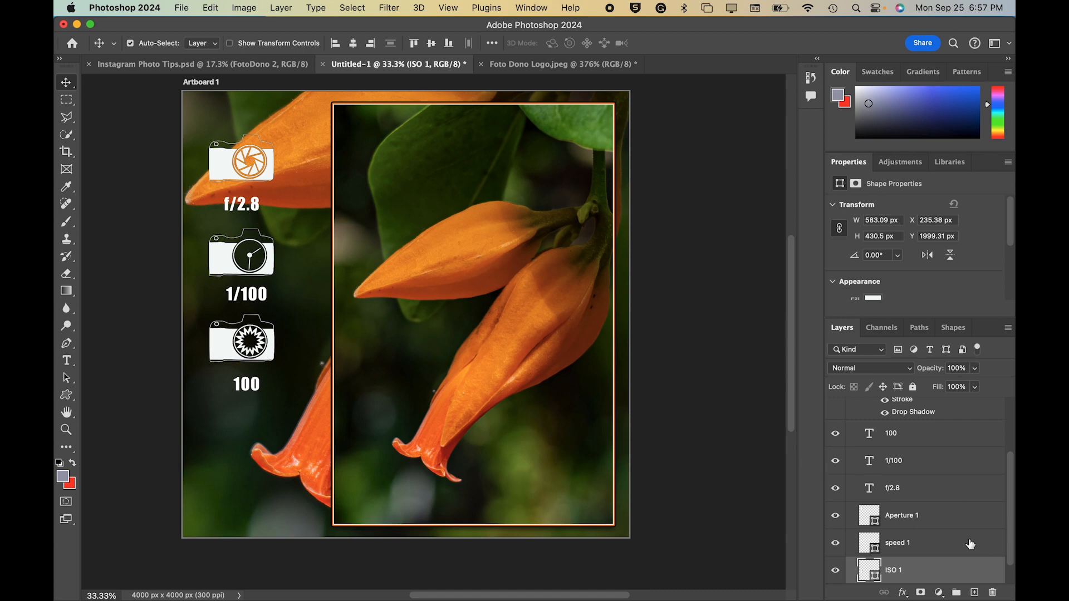
- Give the Aperture 1 layer a white stroke and a black outside stroke 6 px in size
scroll(970, 544, down, 1)
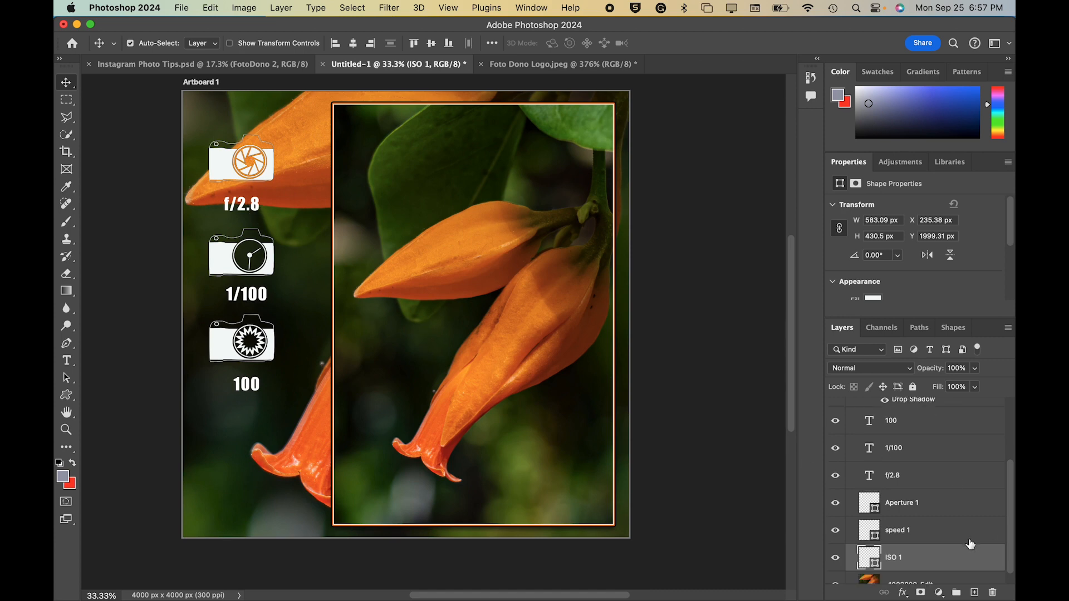
click(956, 428)
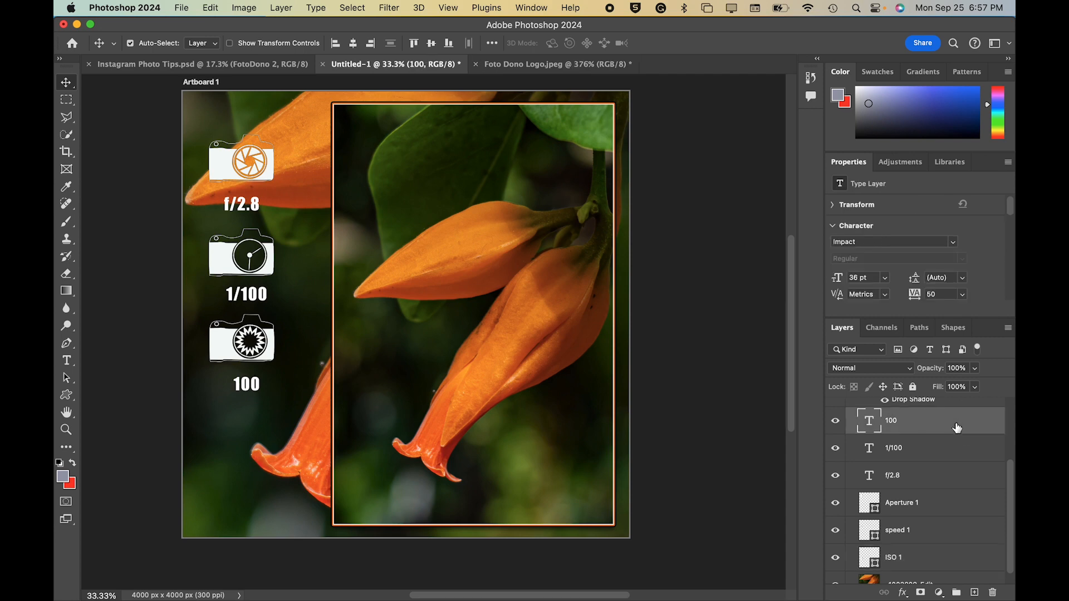
click(957, 504)
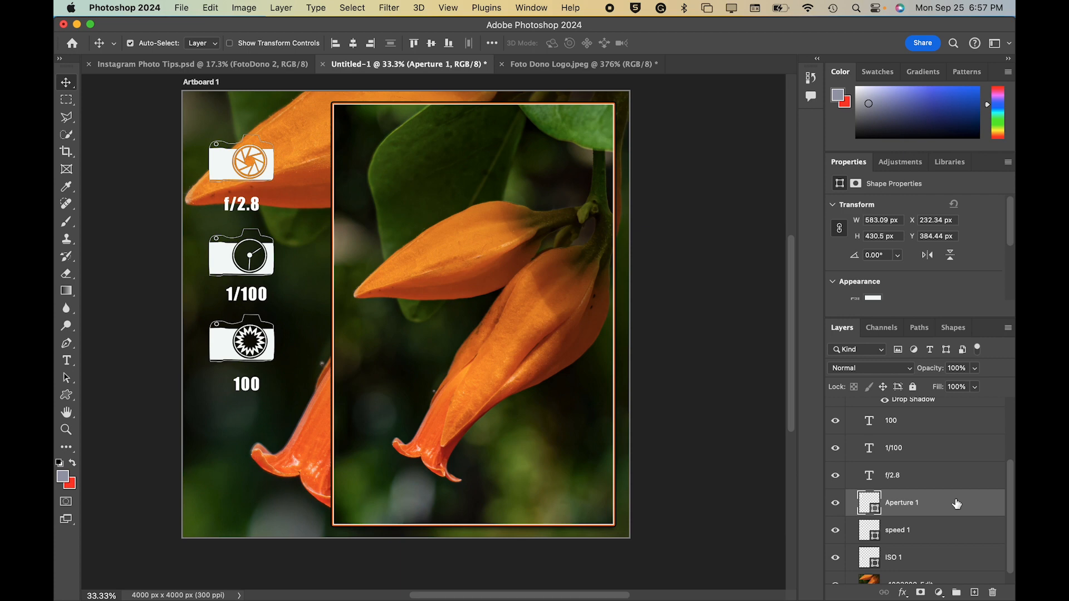
double_click(955, 499)
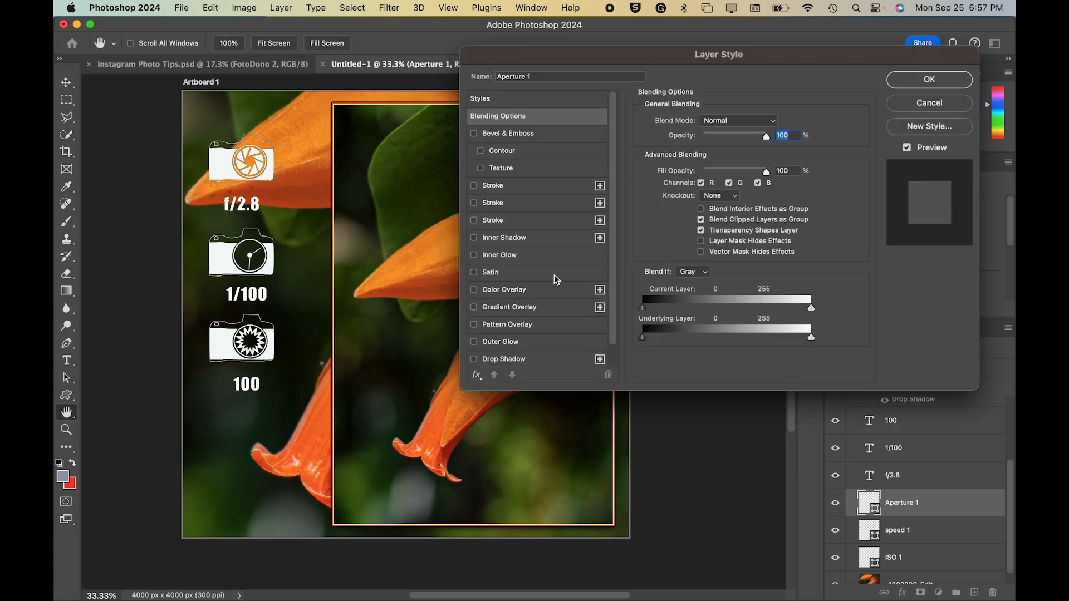
click(475, 186)
click(474, 186)
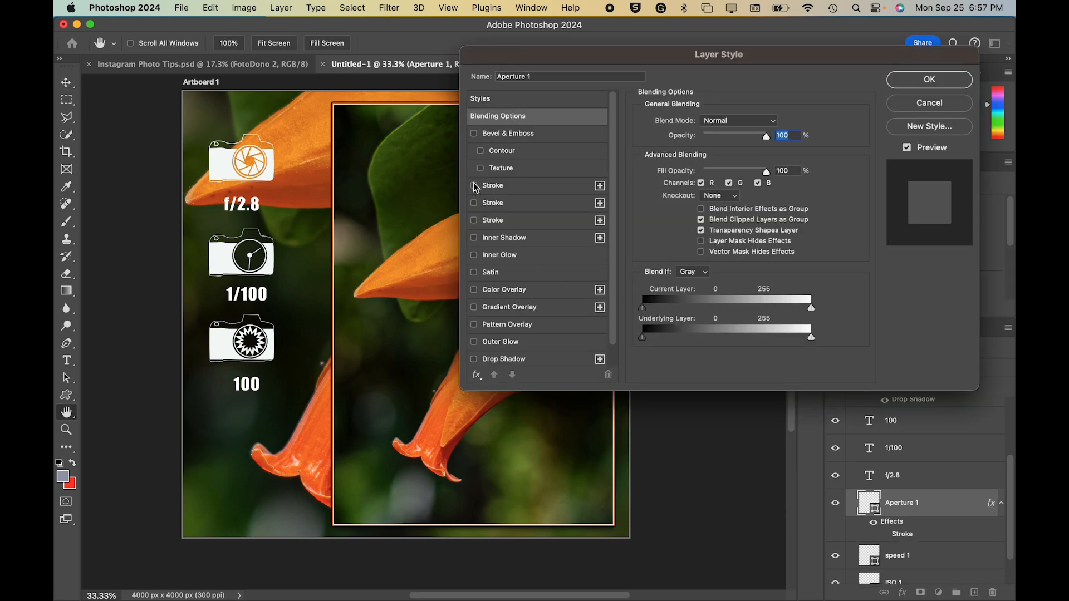
click(474, 186)
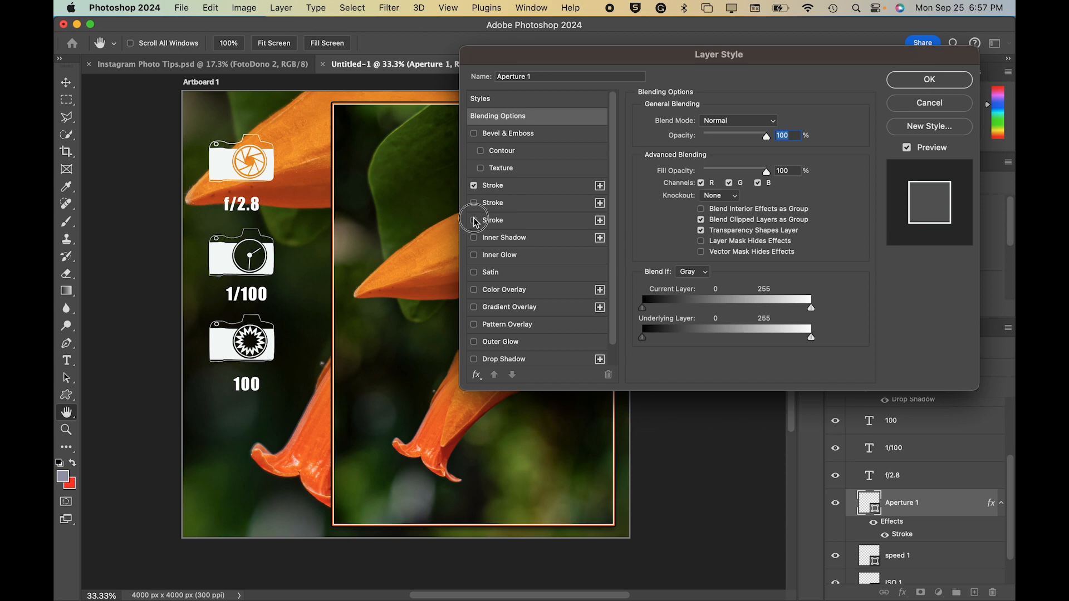
click(474, 221)
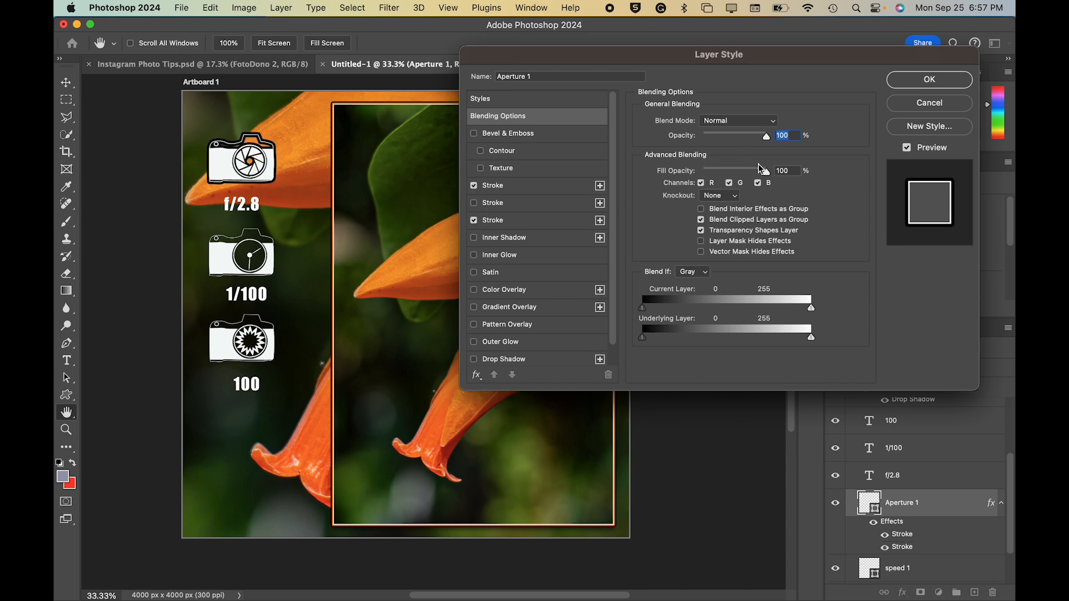
click(560, 222)
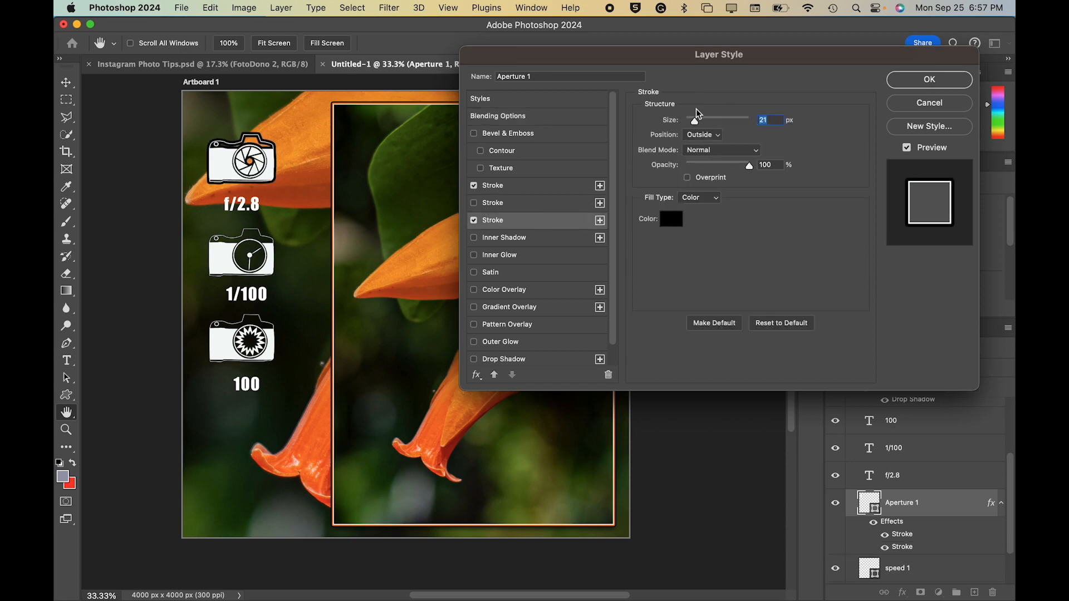
drag(696, 124, 691, 126)
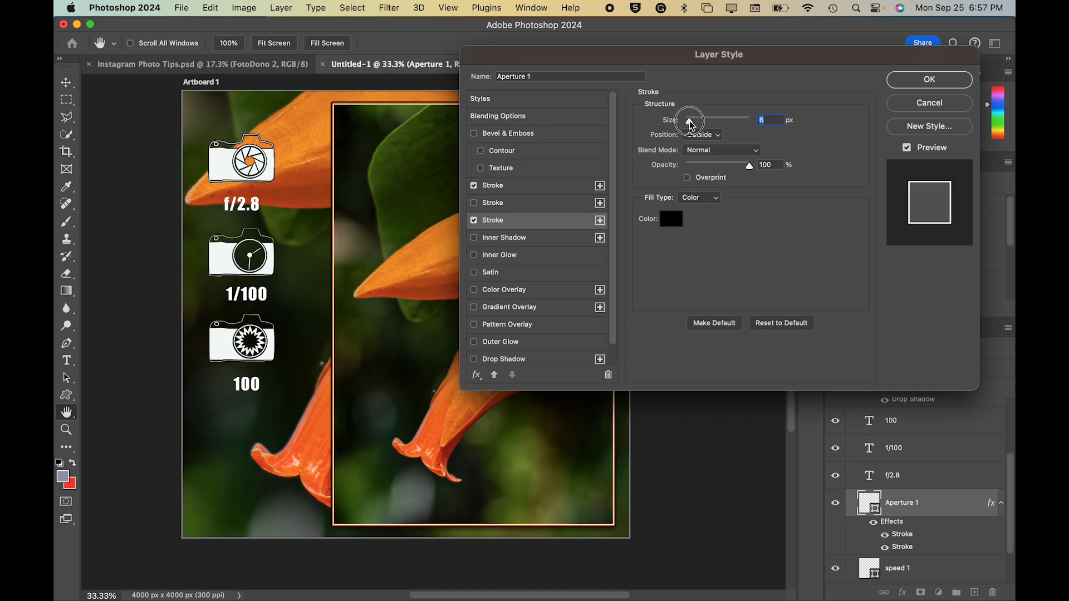
- Add a drop shadow with a 20 px distance and a Bevel & Emboss effect to the Aperture 1 layer
click(561, 363)
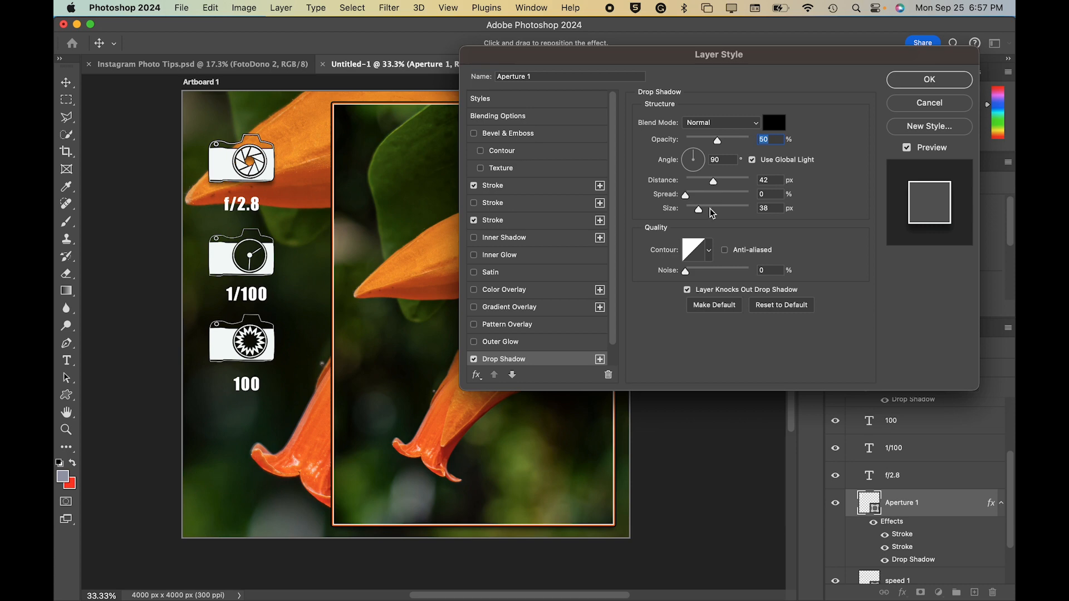
click(712, 181)
drag(713, 184, 698, 182)
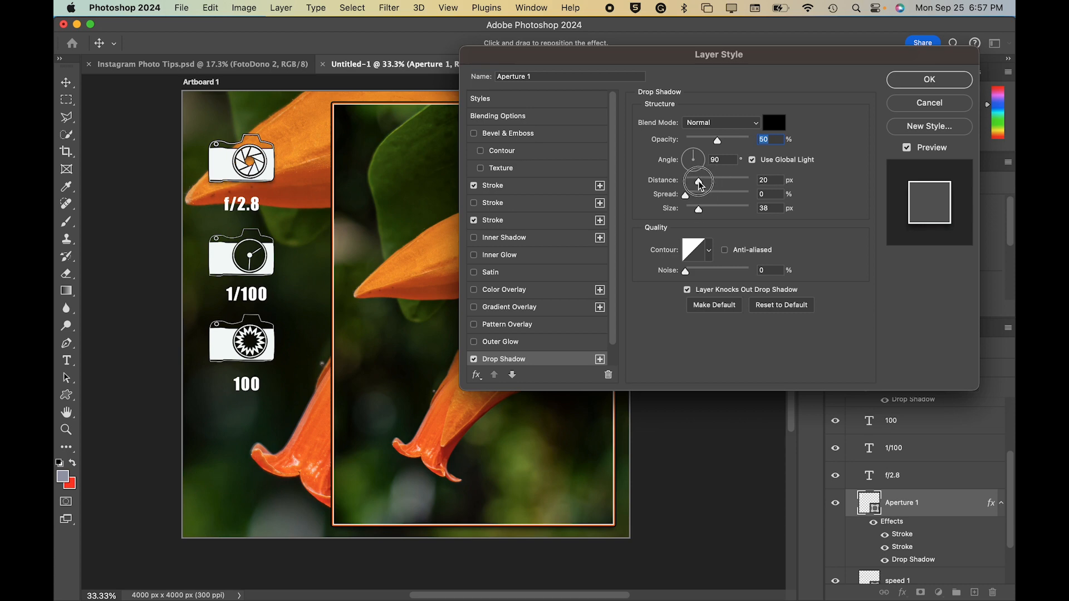
click(473, 134)
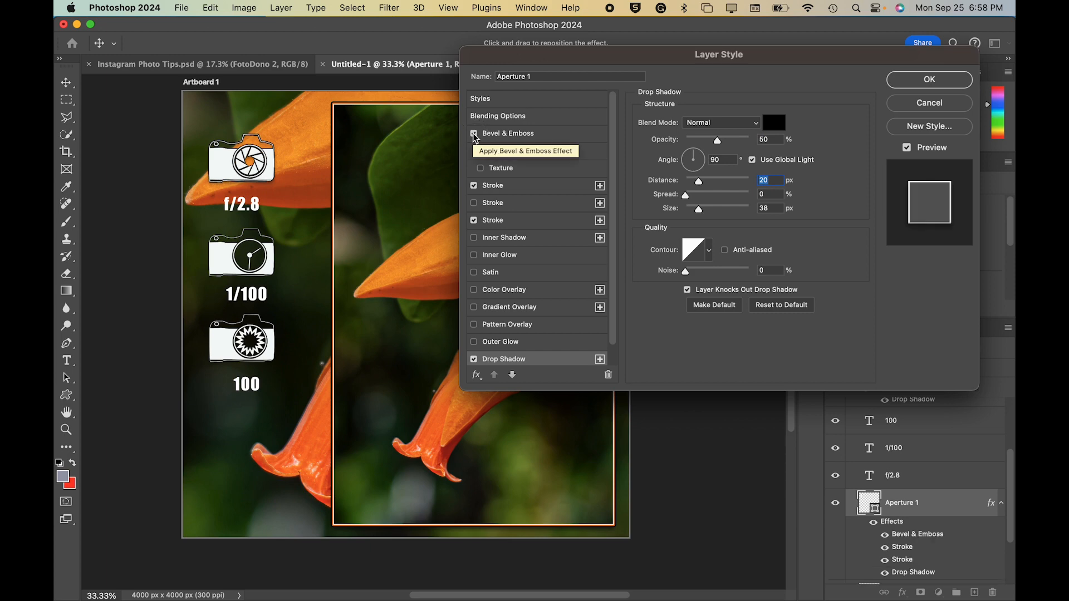
click(929, 80)
- Try orange, a green sampled from the photo (5d7021), white and grey as the aperture icon's fill
click(870, 298)
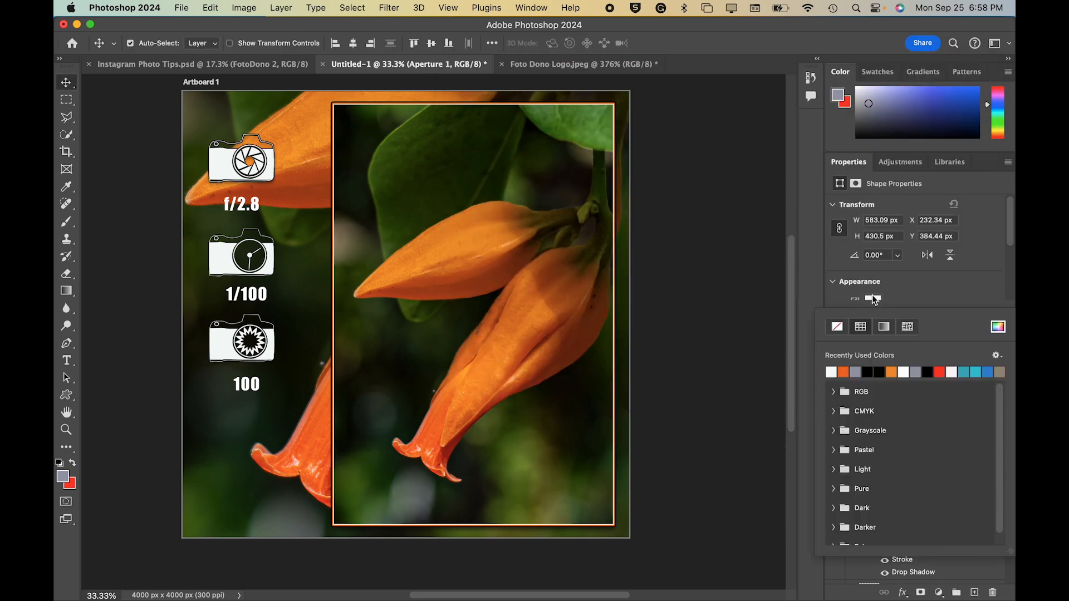
click(844, 372)
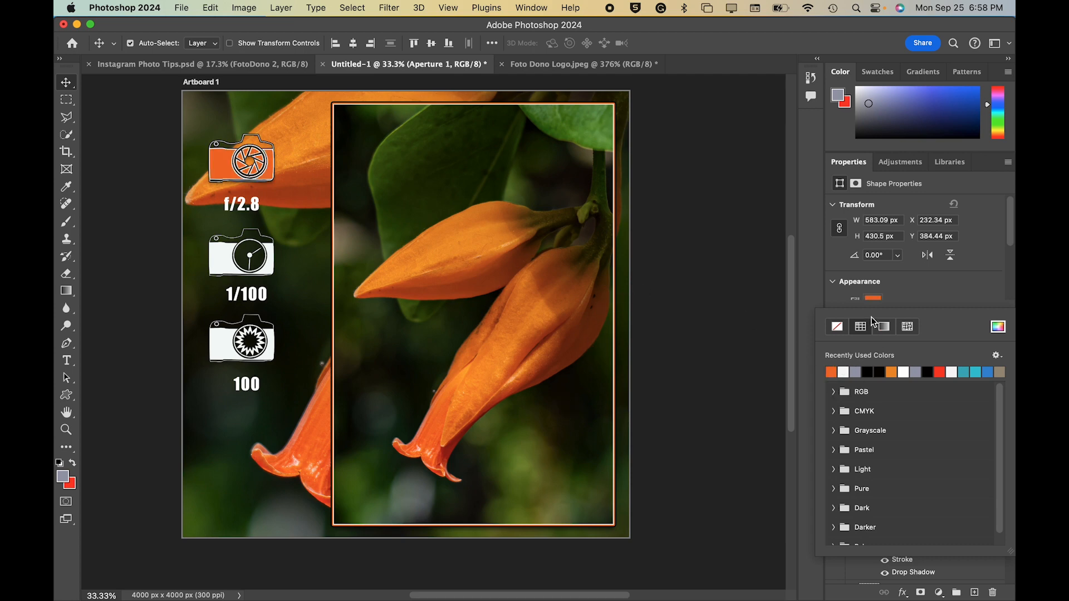
click(998, 326)
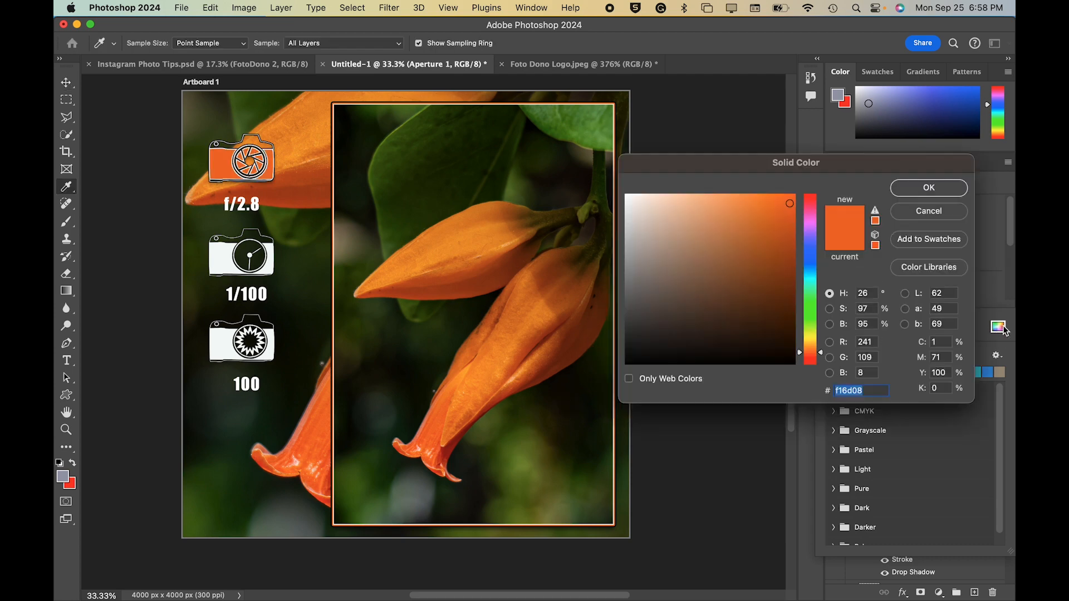
click(521, 441)
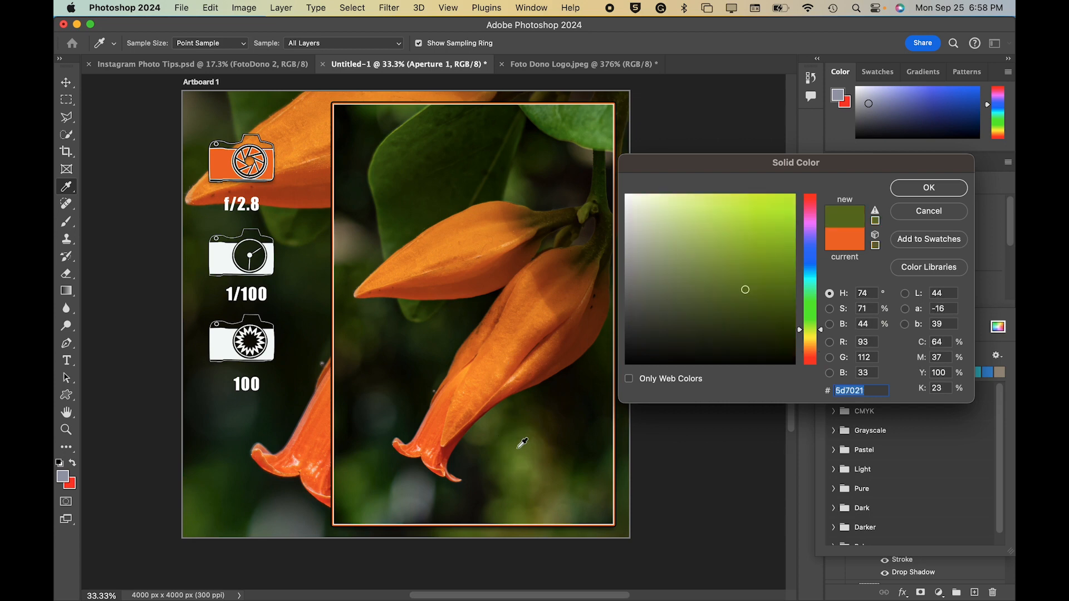
click(929, 189)
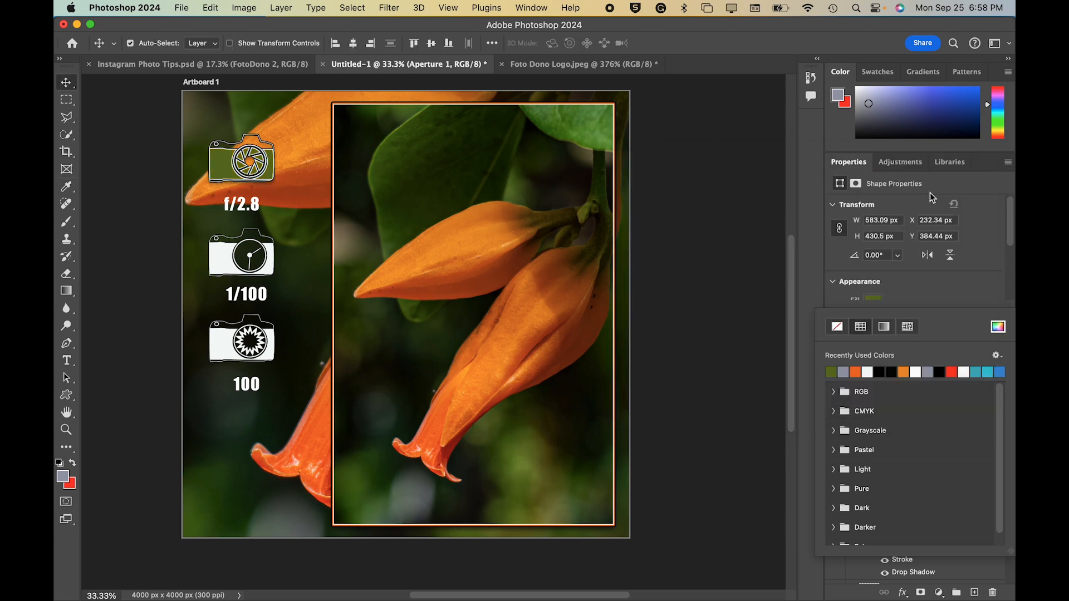
click(969, 373)
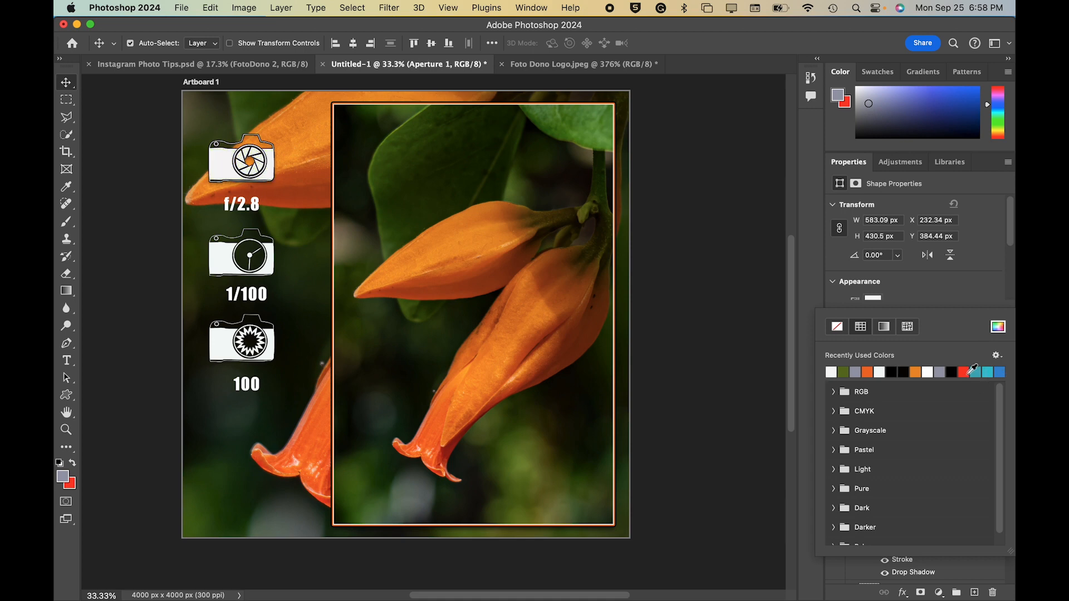
click(942, 373)
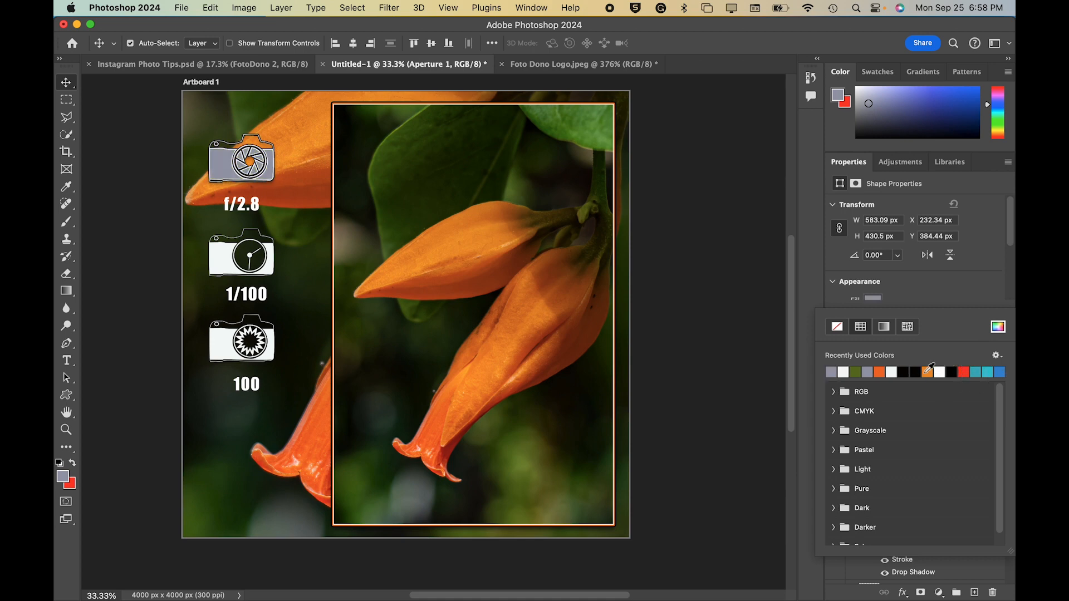
- Set the aperture icon's fill to black
click(920, 371)
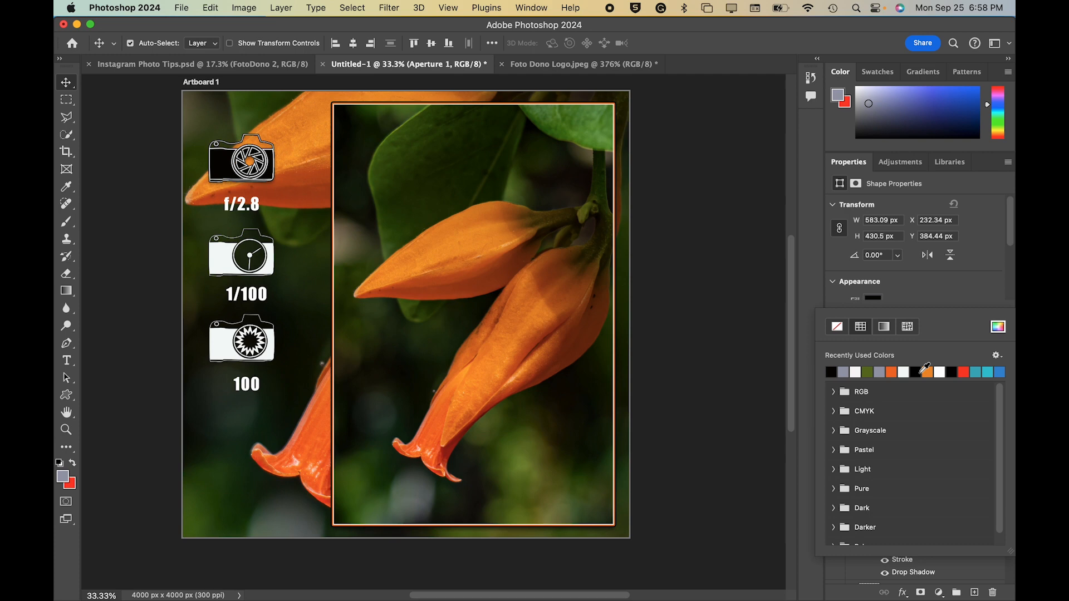
click(967, 303)
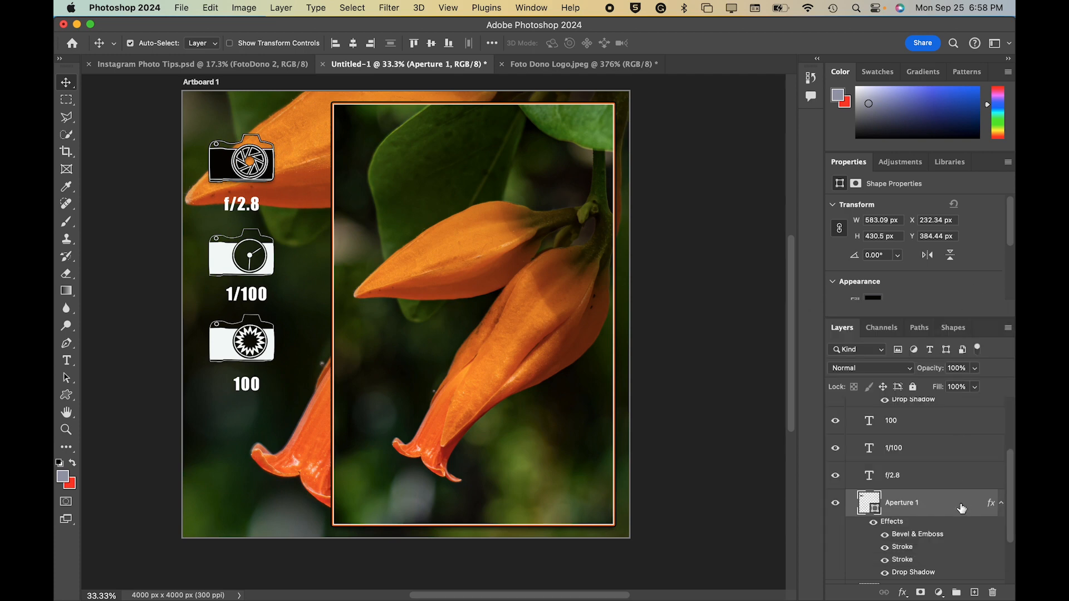
- Copy the layer style from the Aperture 1 layer and paste it onto the speed 1 and ISO 1 layers
scroll(955, 503, down, 2)
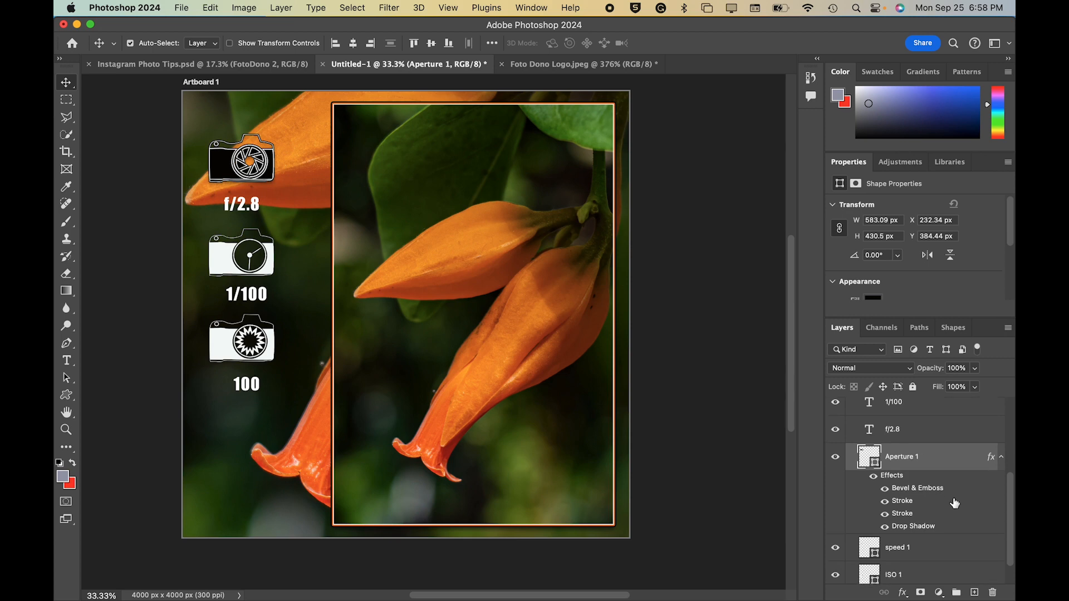
right_click(963, 460)
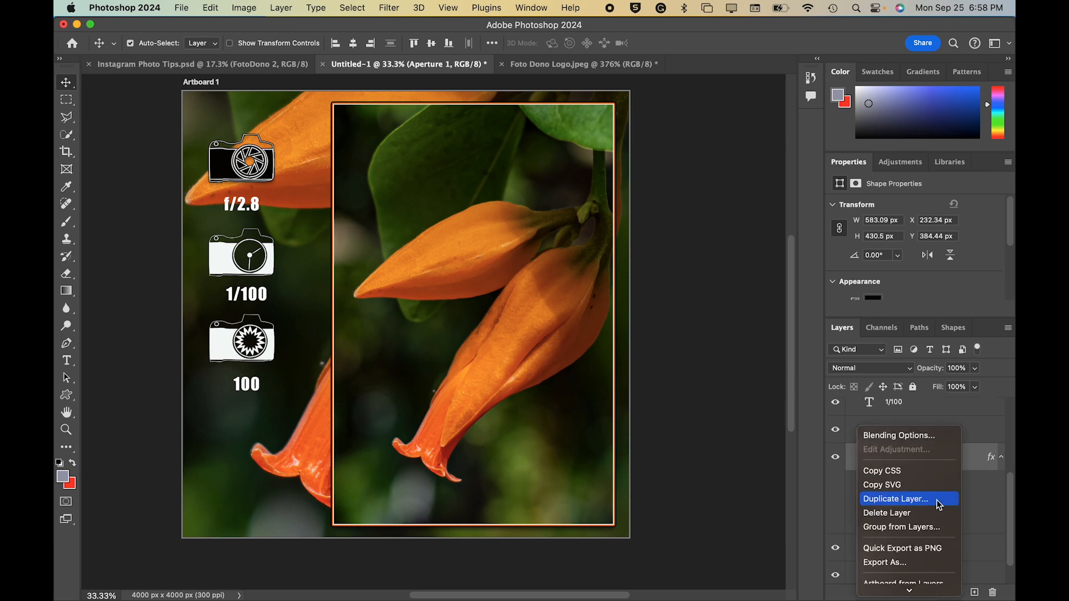
scroll(937, 500, down, 2)
scroll(936, 500, down, 3)
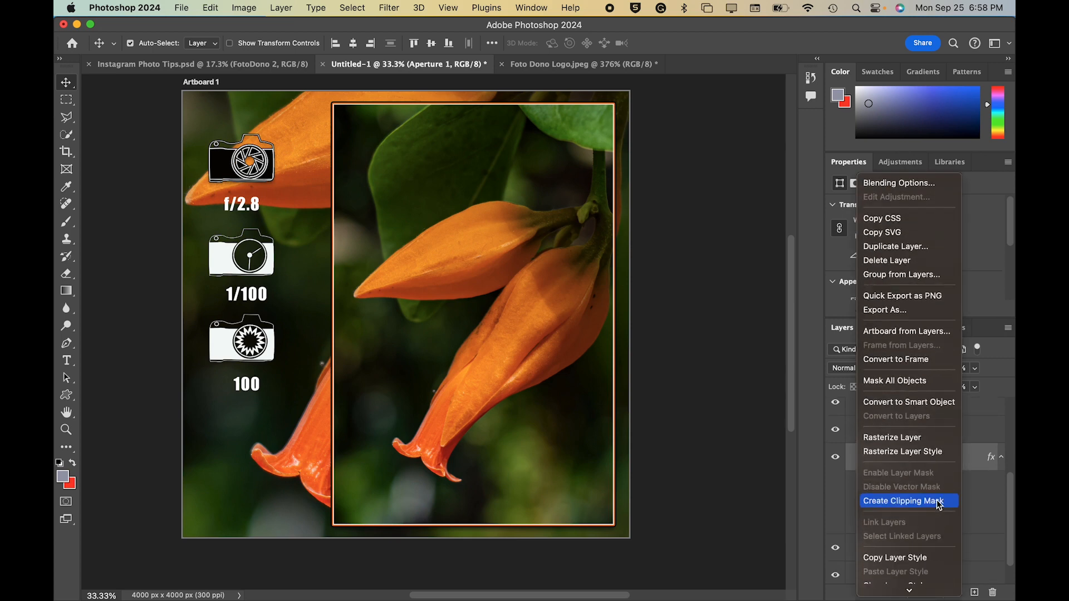
click(907, 556)
scroll(958, 499, down, 1)
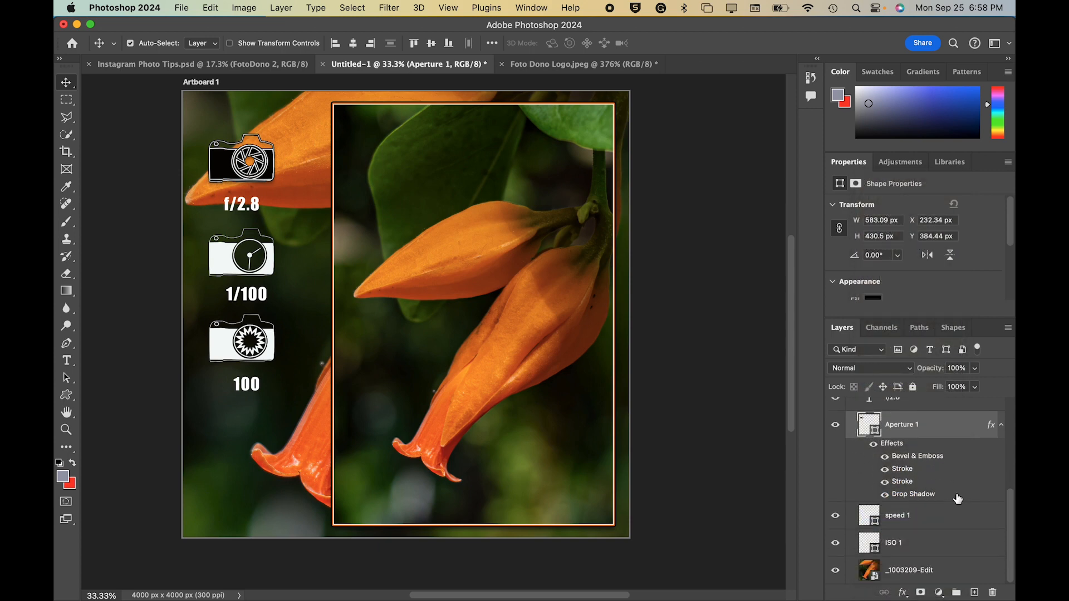
click(948, 523)
shift+click(947, 539)
right_click(944, 537)
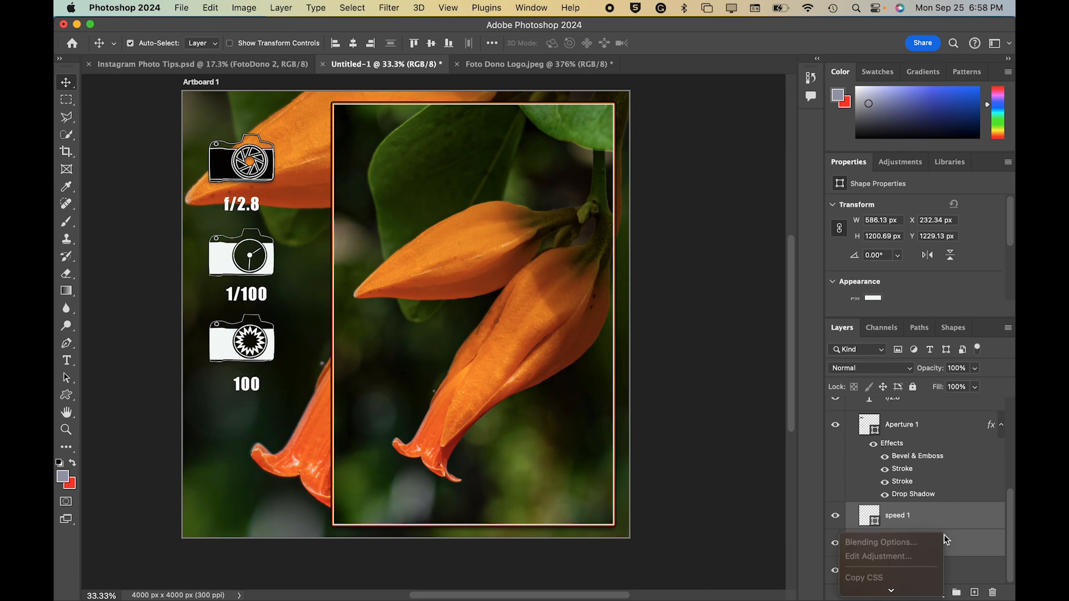
scroll(930, 540, down, 8)
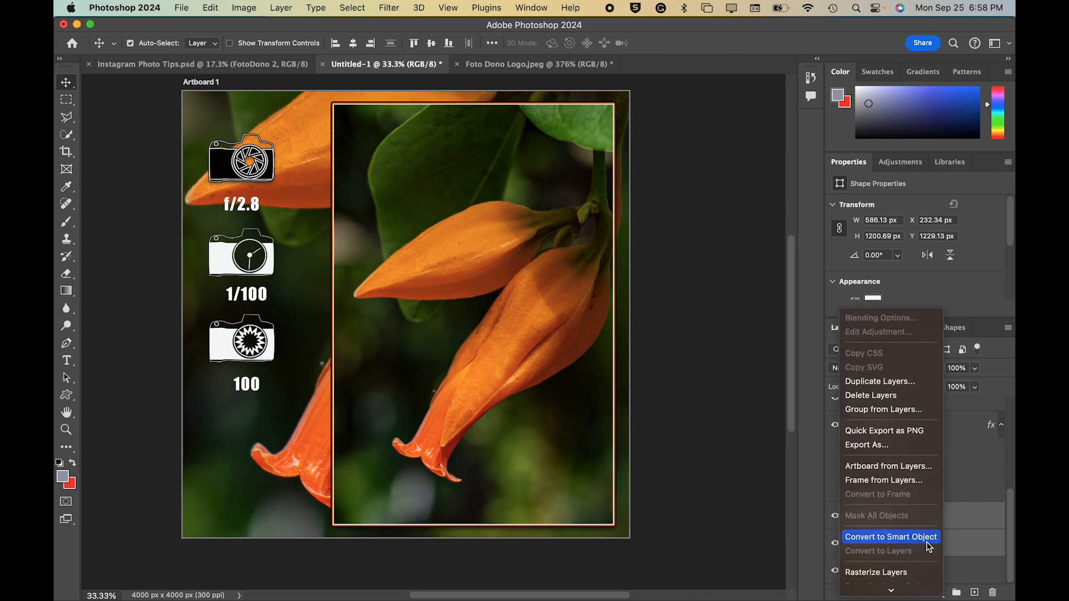
click(916, 523)
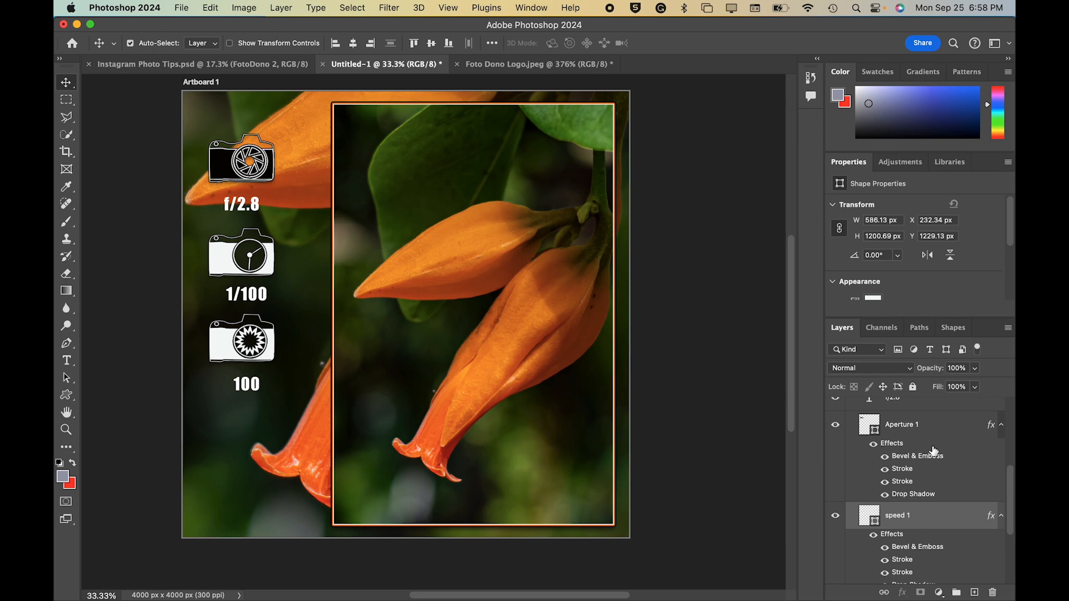
- Set the fill of the speed 1 and ISO 1 icons to black
scroll(933, 451, down, 3)
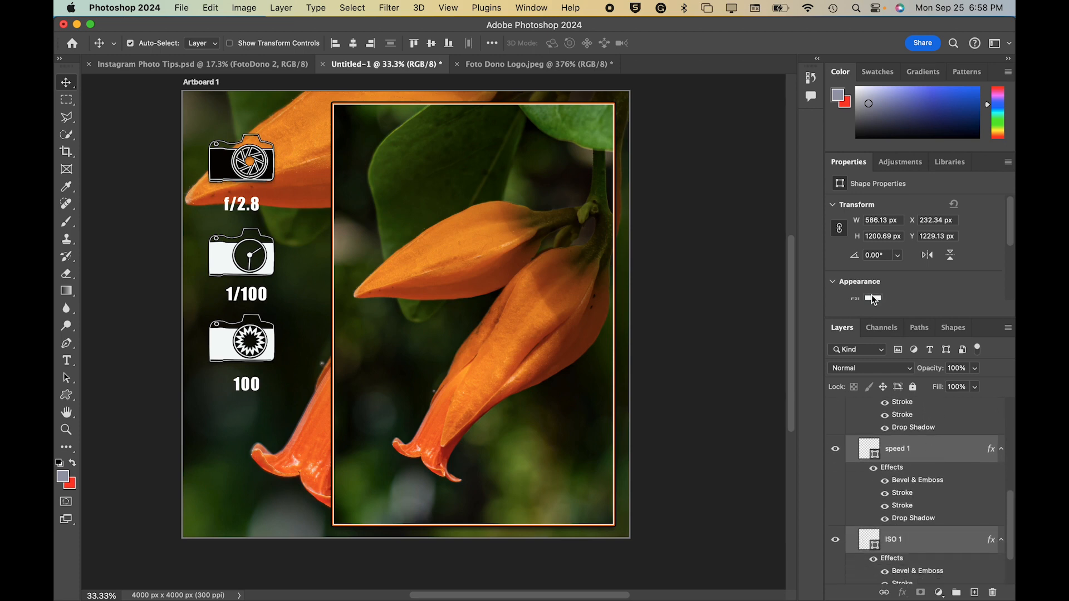
click(872, 299)
click(835, 372)
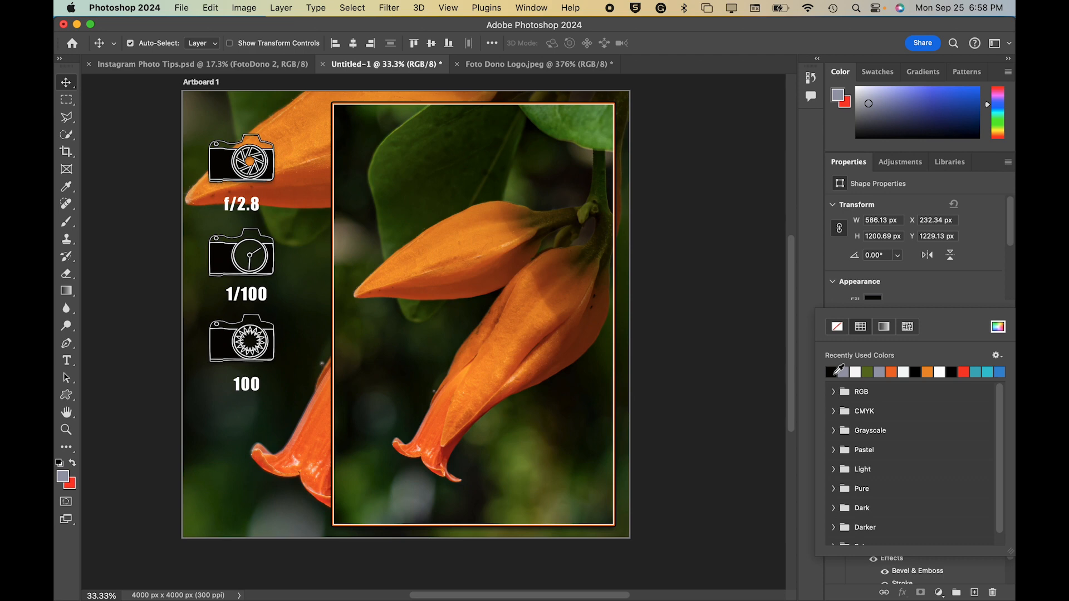
- Paste the copied layer style onto the f/2.8, 1/100 and 100 text layers
click(250, 206)
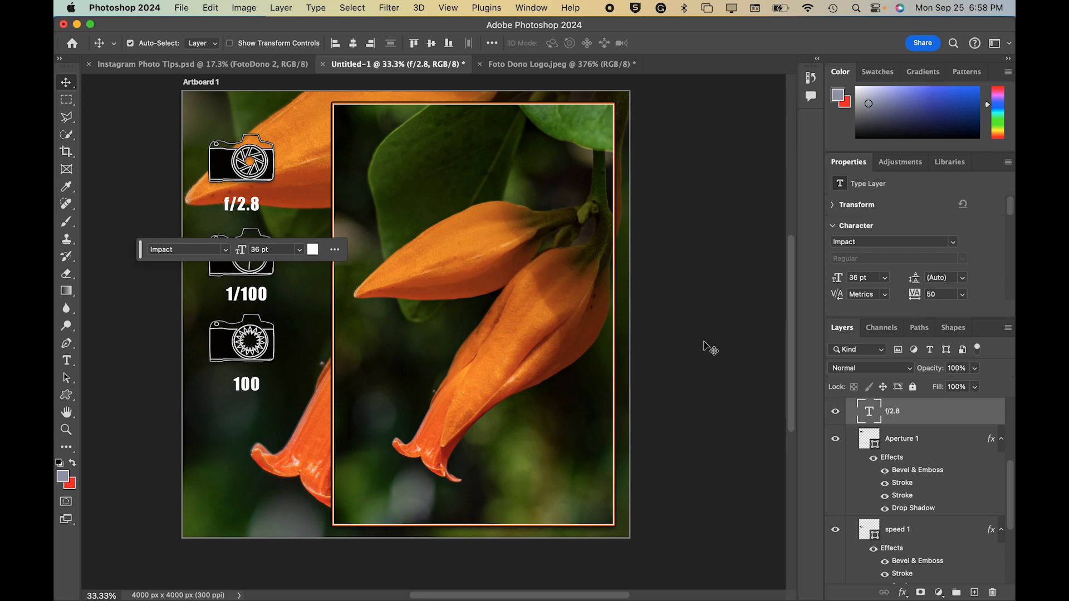
scroll(954, 446, up, 3)
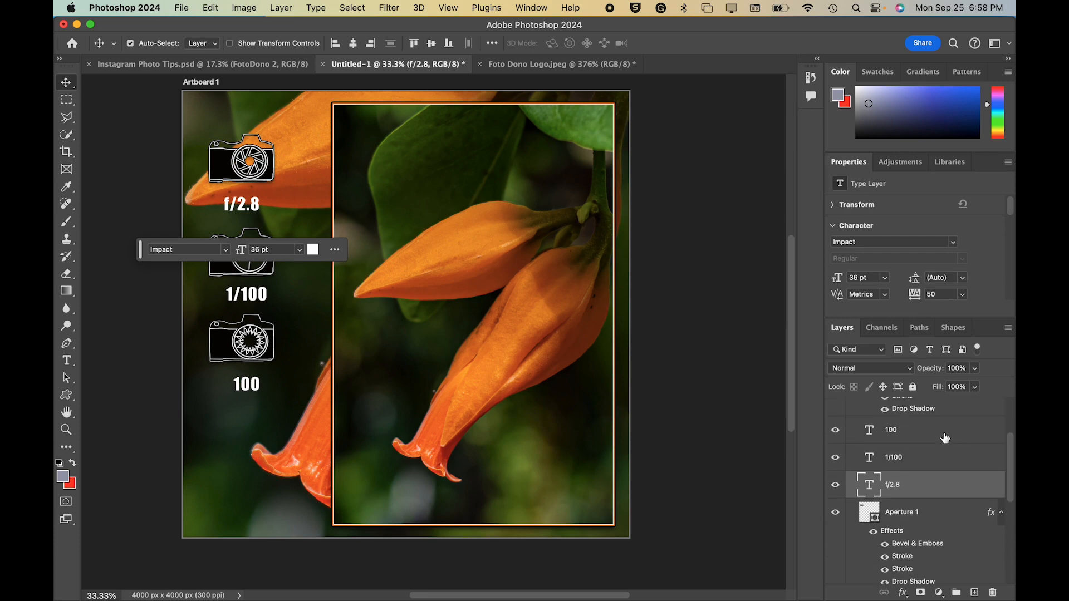
shift+click(941, 434)
right_click(949, 429)
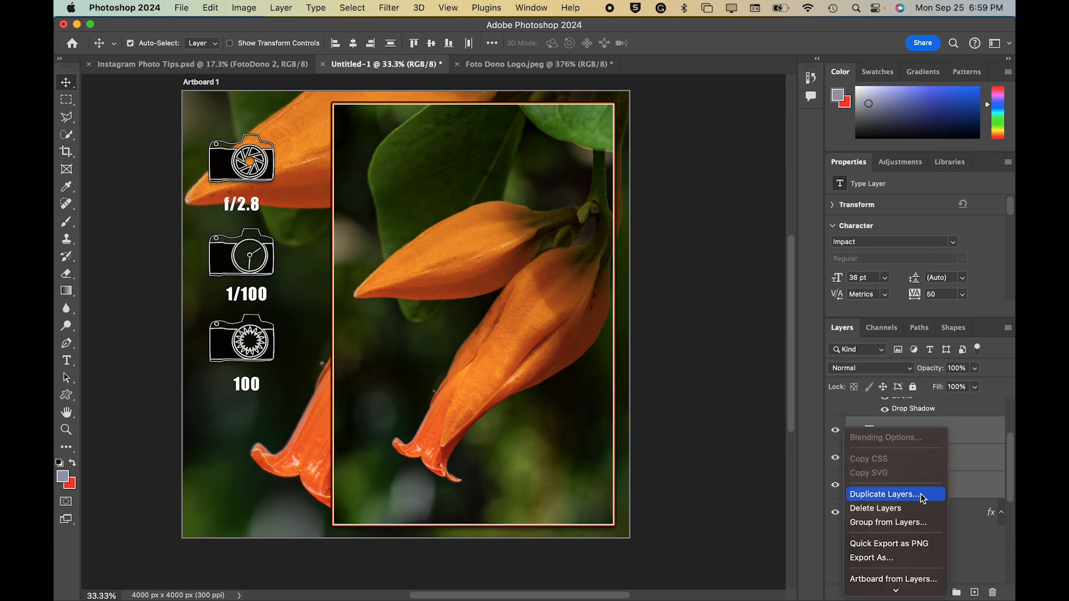
scroll(920, 495, down, 8)
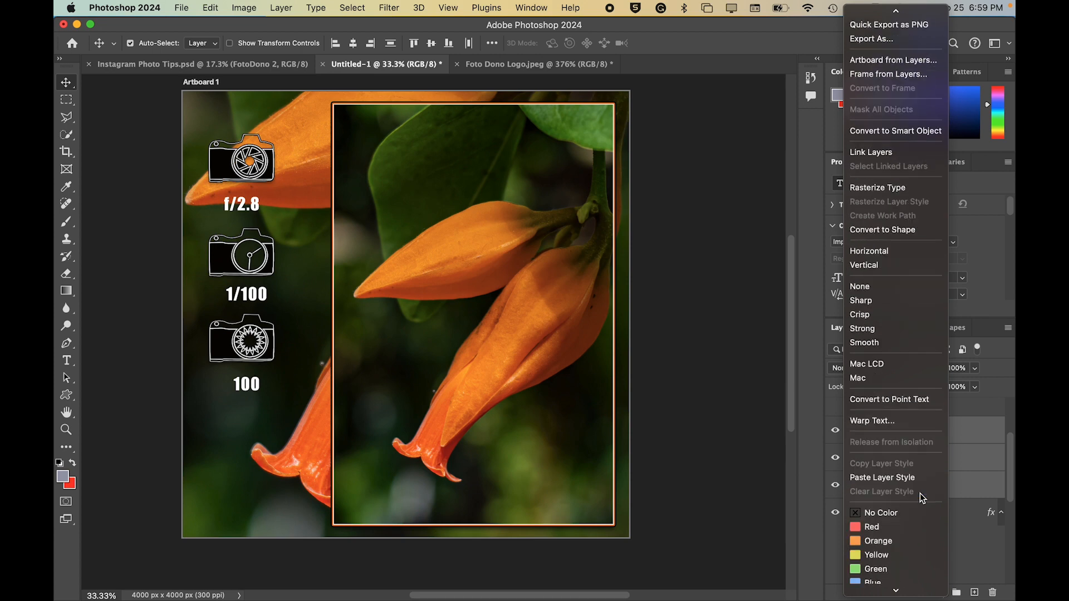
click(907, 478)
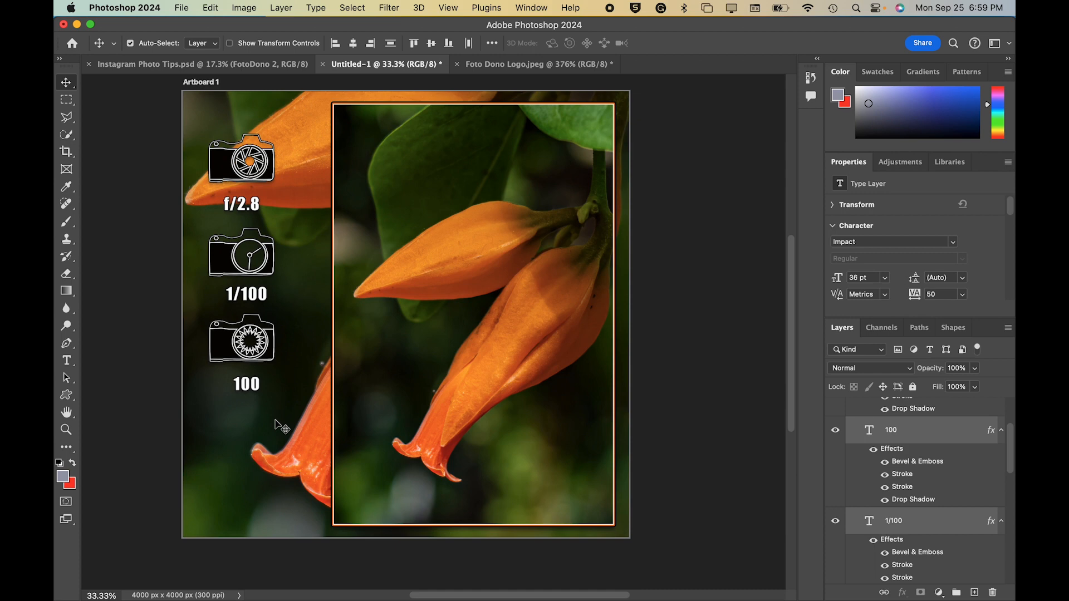
- Add a layer above the background photo and draw a linear white-to-black gradient from the artboard's top edge to its bottom edge
scroll(961, 481, up, 3)
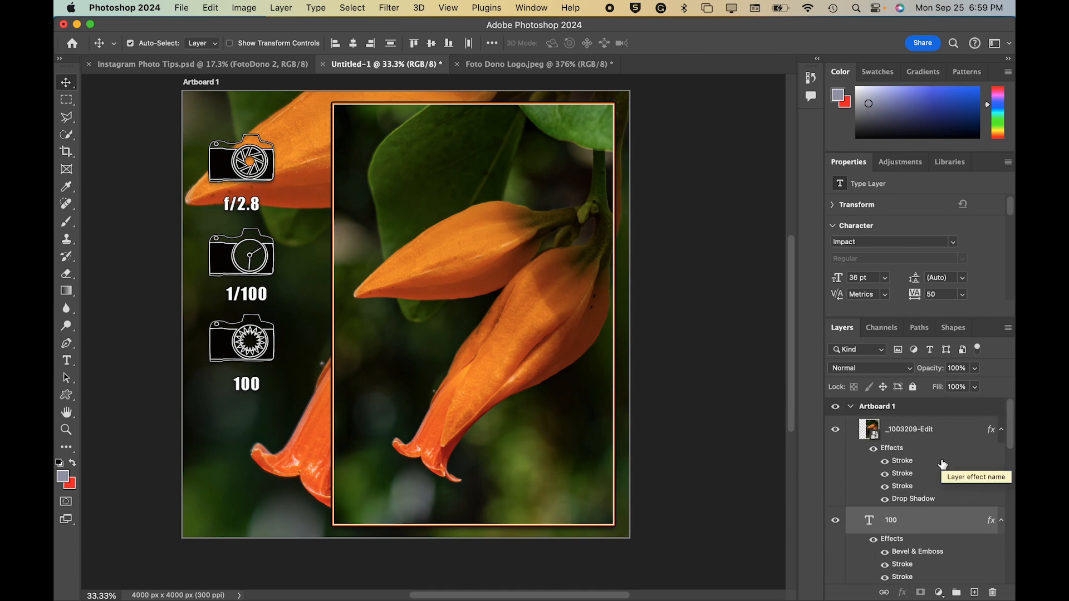
scroll(941, 464, down, 5)
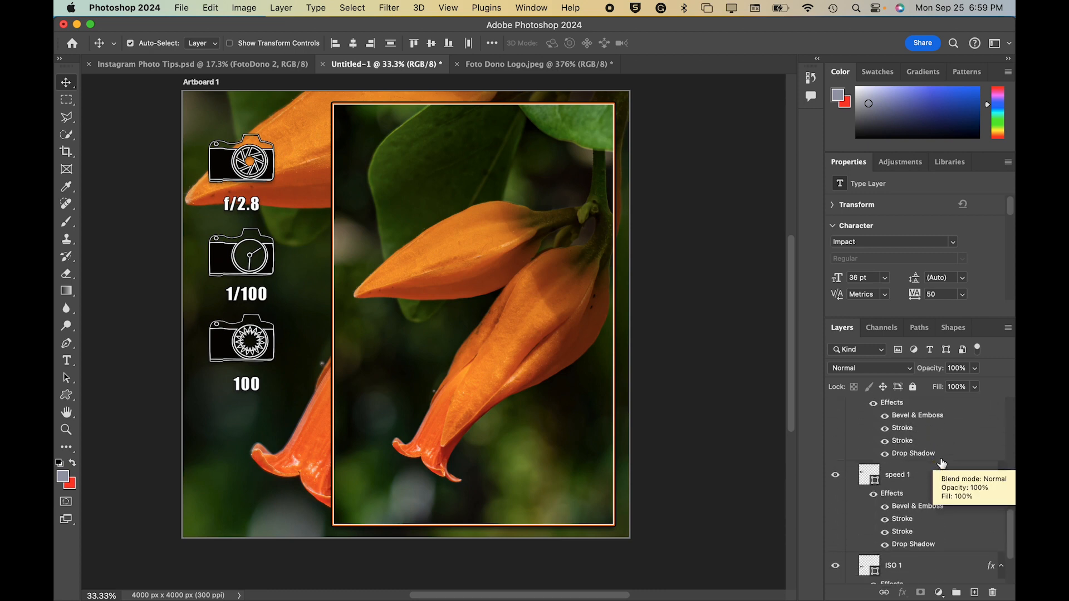
scroll(942, 464, down, 3)
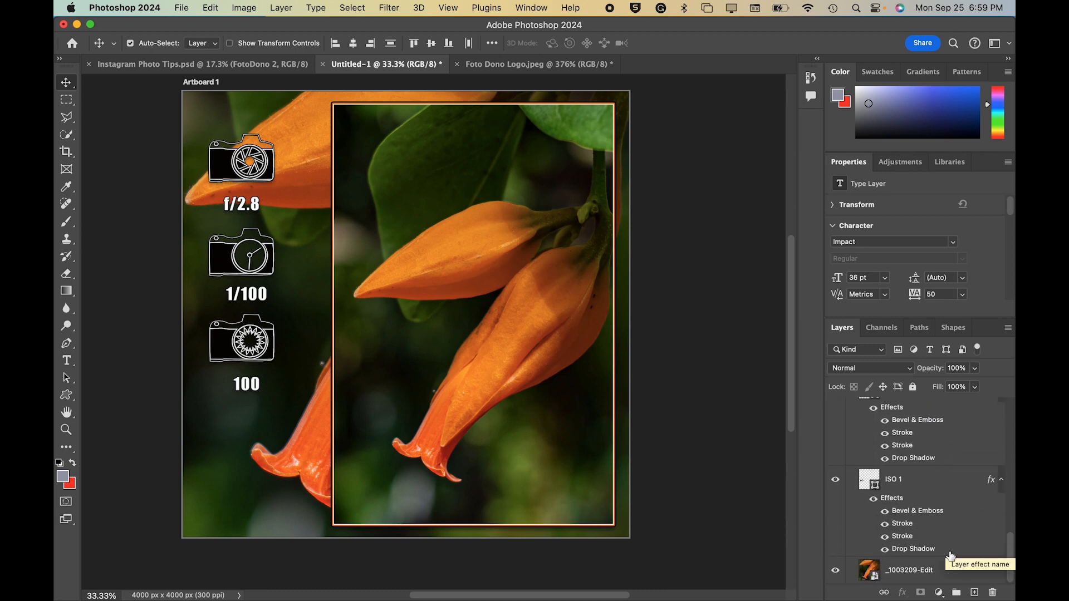
click(955, 573)
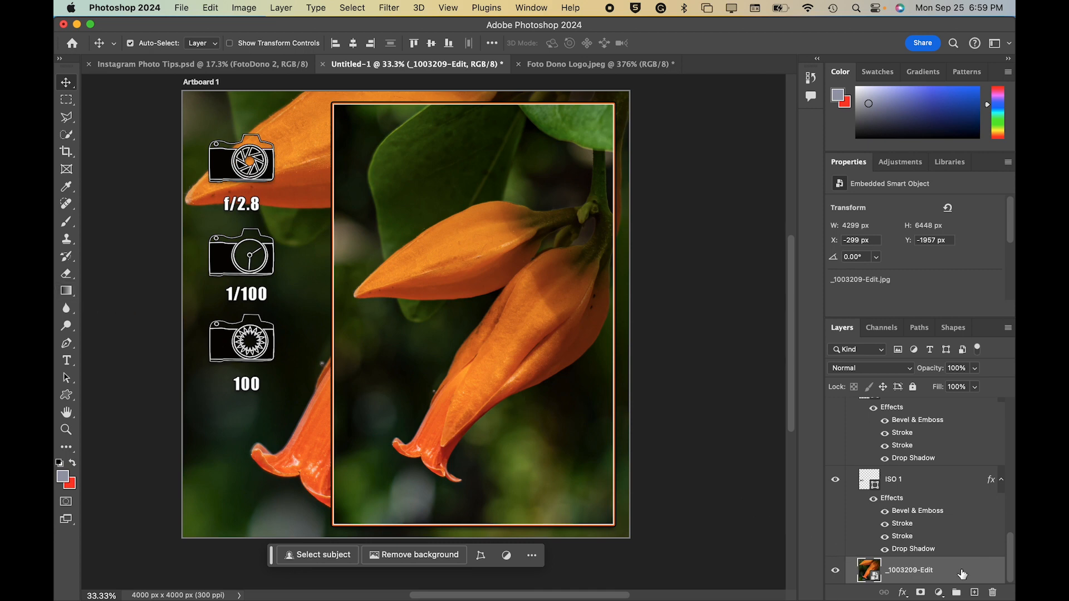
click(974, 592)
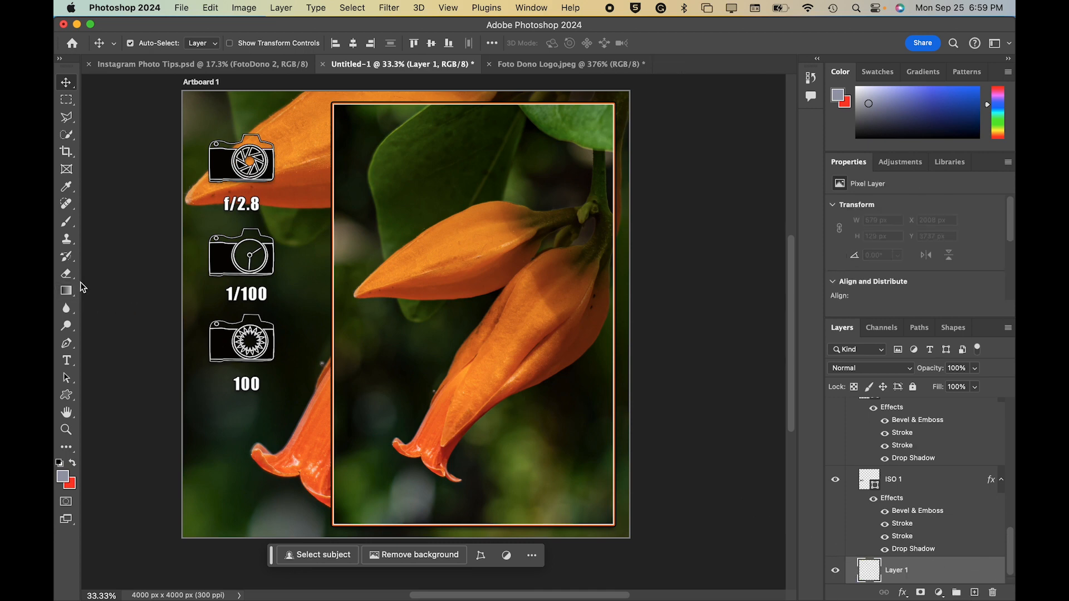
click(66, 292)
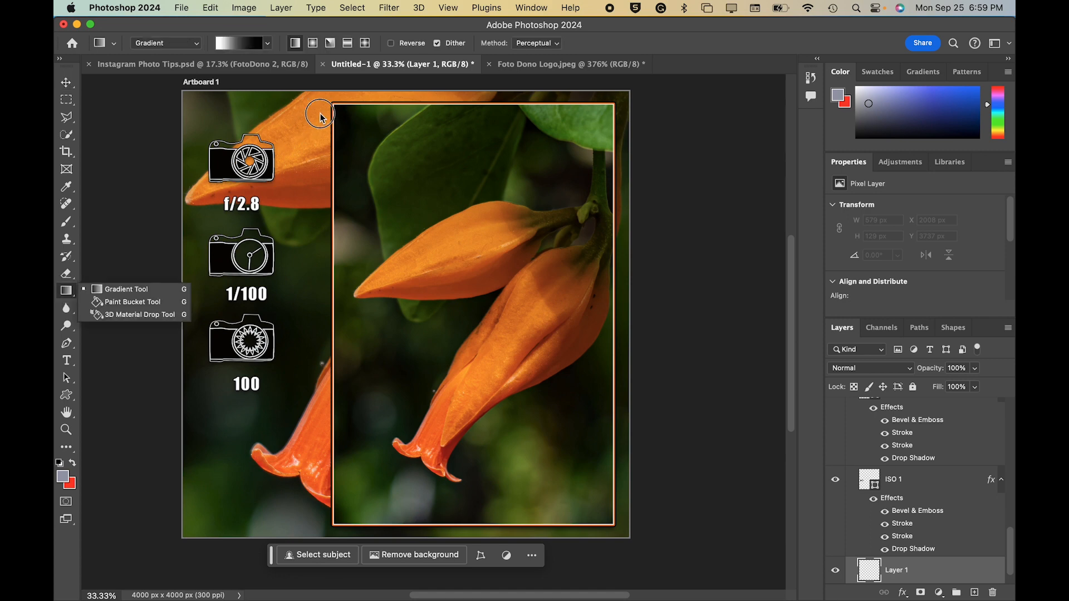
click(147, 289)
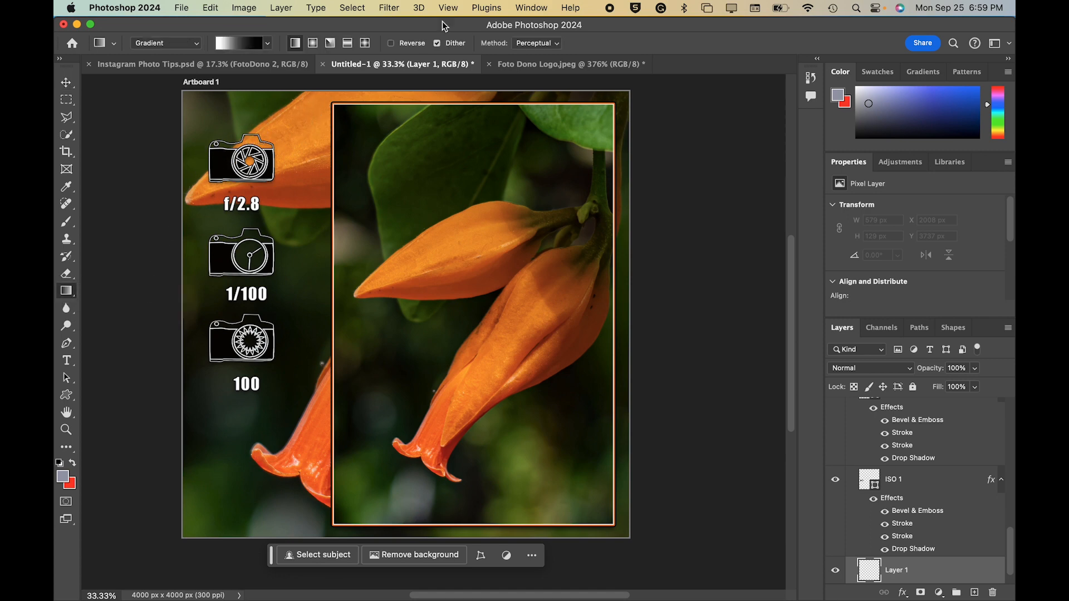
drag(390, 88, 393, 539)
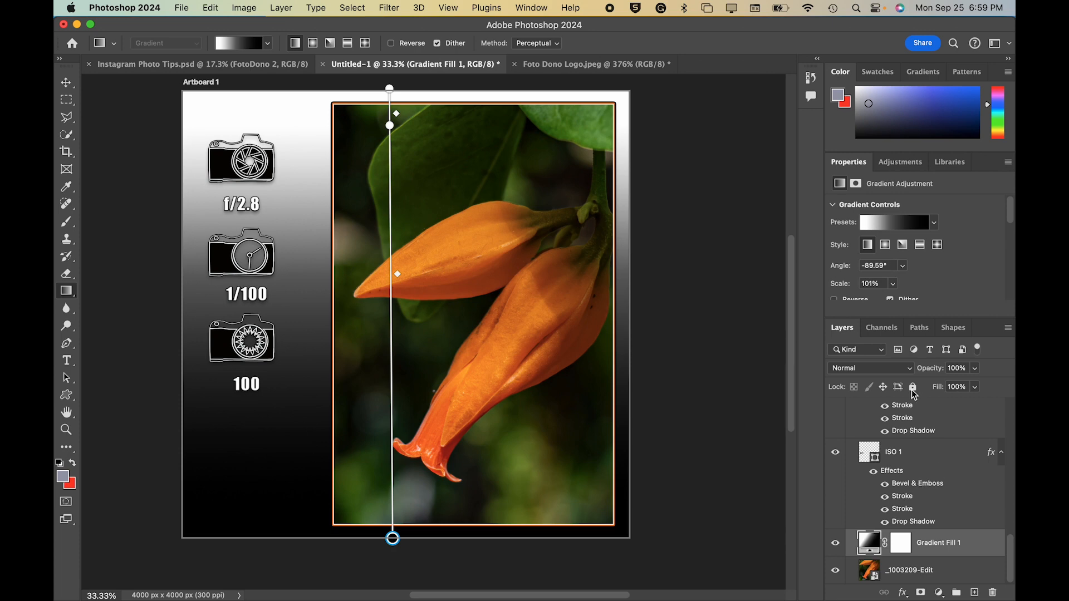
- Set the gradient fill's blend mode to Soft Light and move its white stop to about three quarters of the way down
click(909, 370)
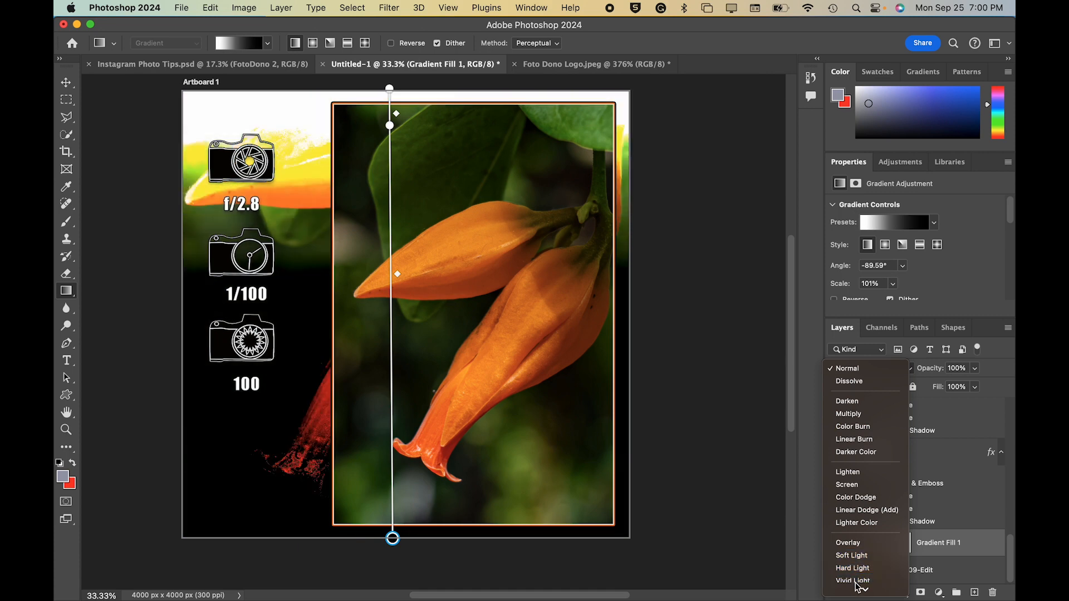
mouse_move(856, 583)
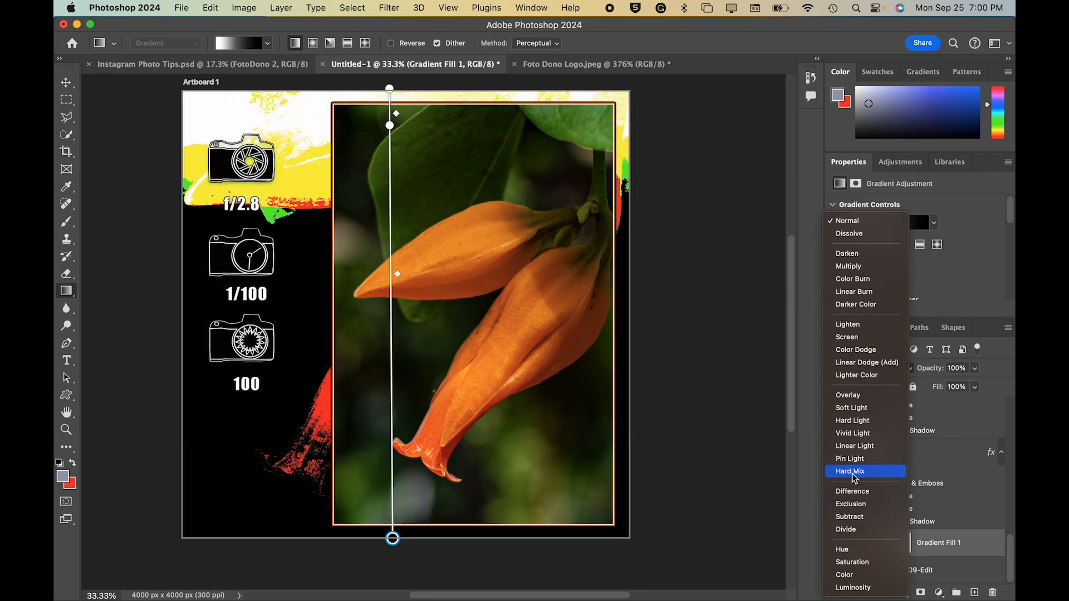
click(844, 412)
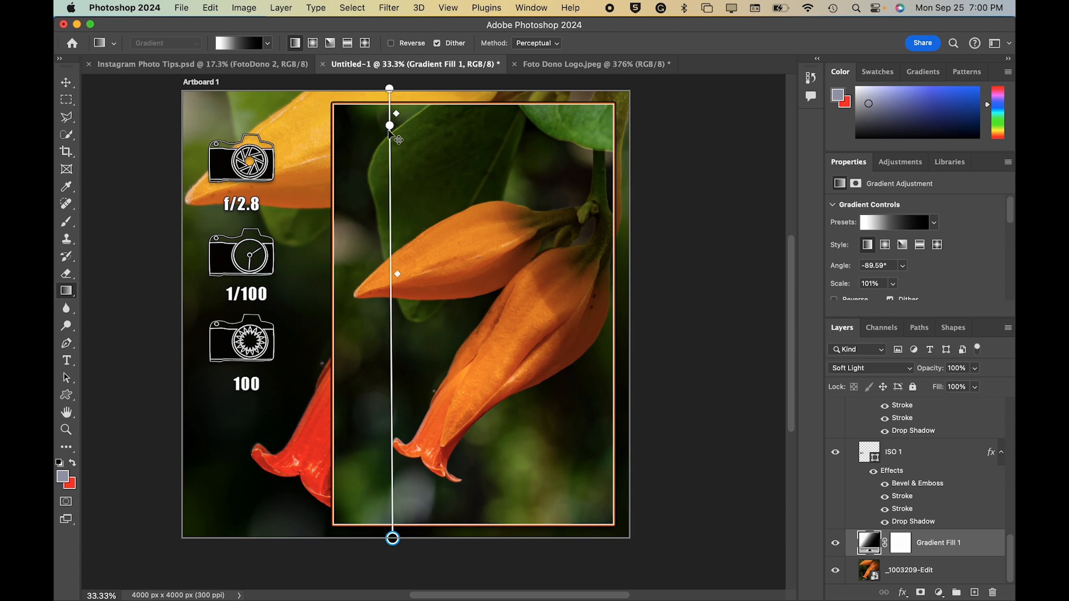
drag(390, 125, 391, 439)
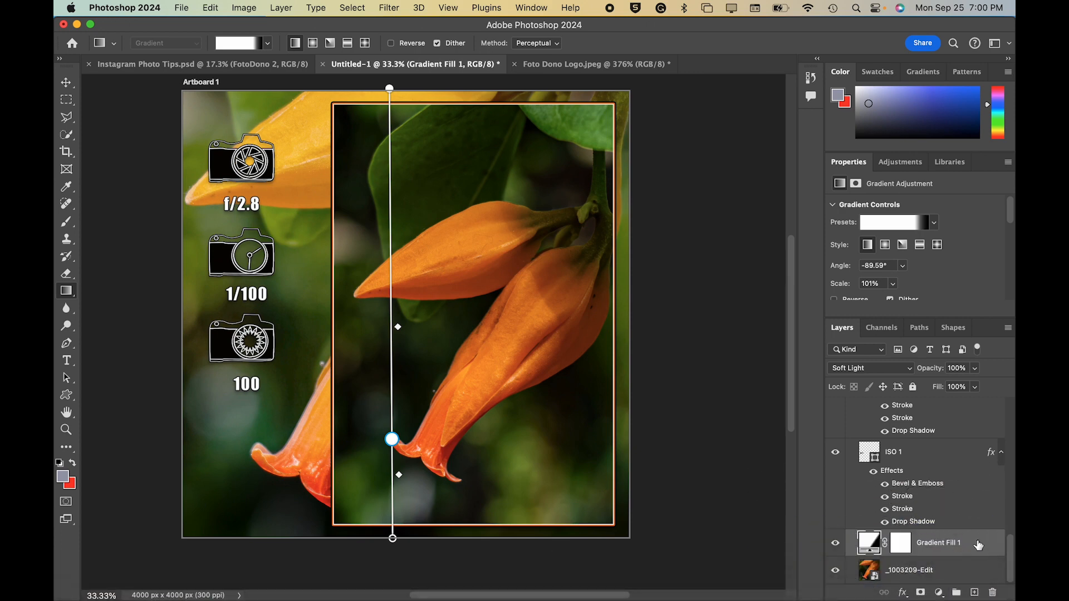
- Apply the Oil Paint filter to the background photo with Stylization 6.3, Cleanliness 4.2 and Scale 3.9
click(962, 574)
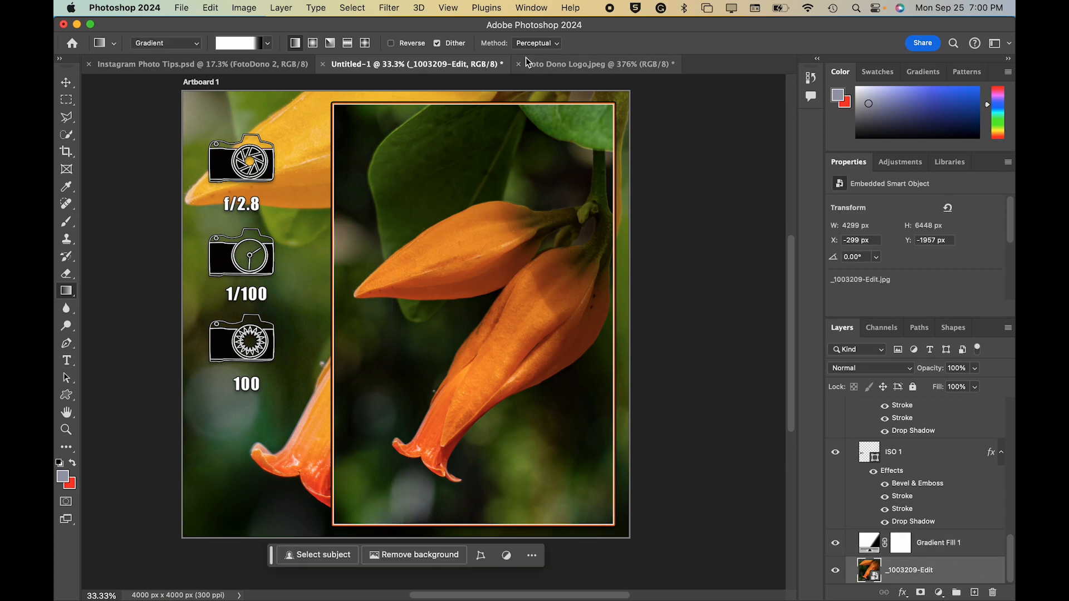
click(385, 8)
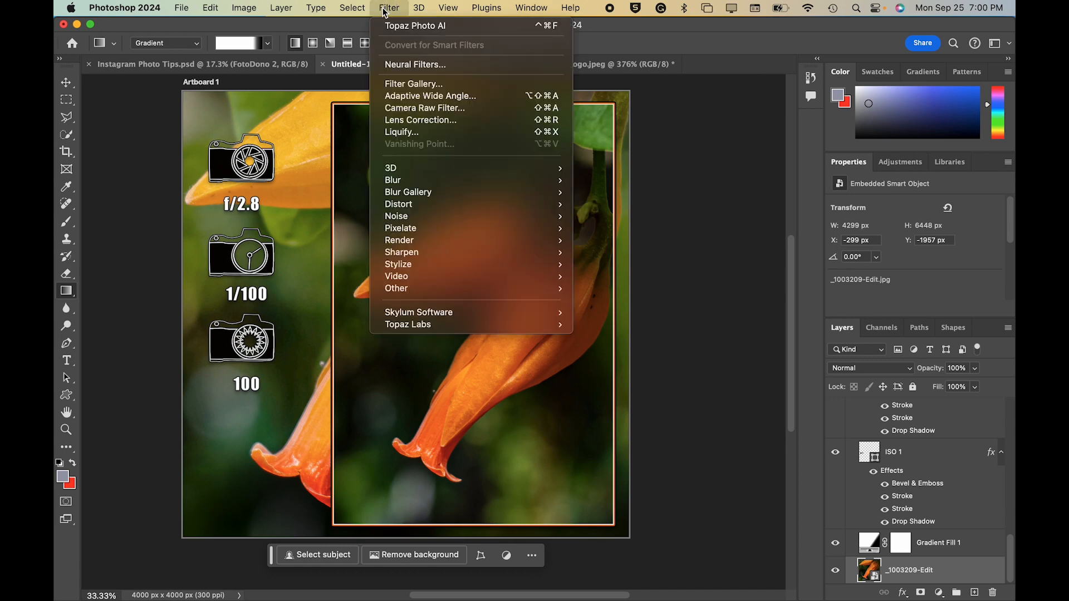
mouse_move(416, 256)
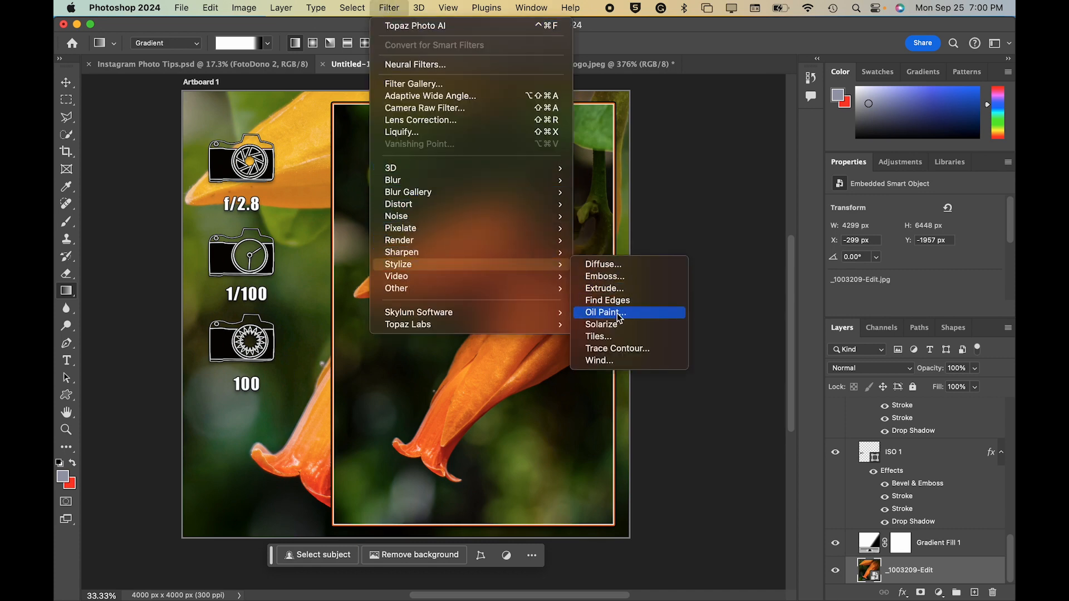
click(620, 316)
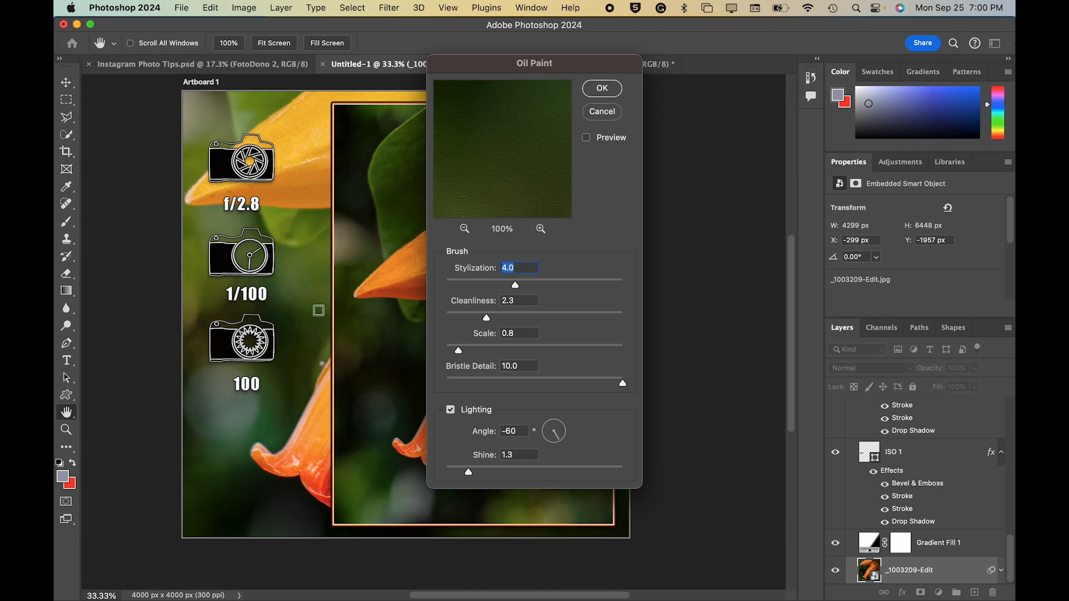
click(294, 199)
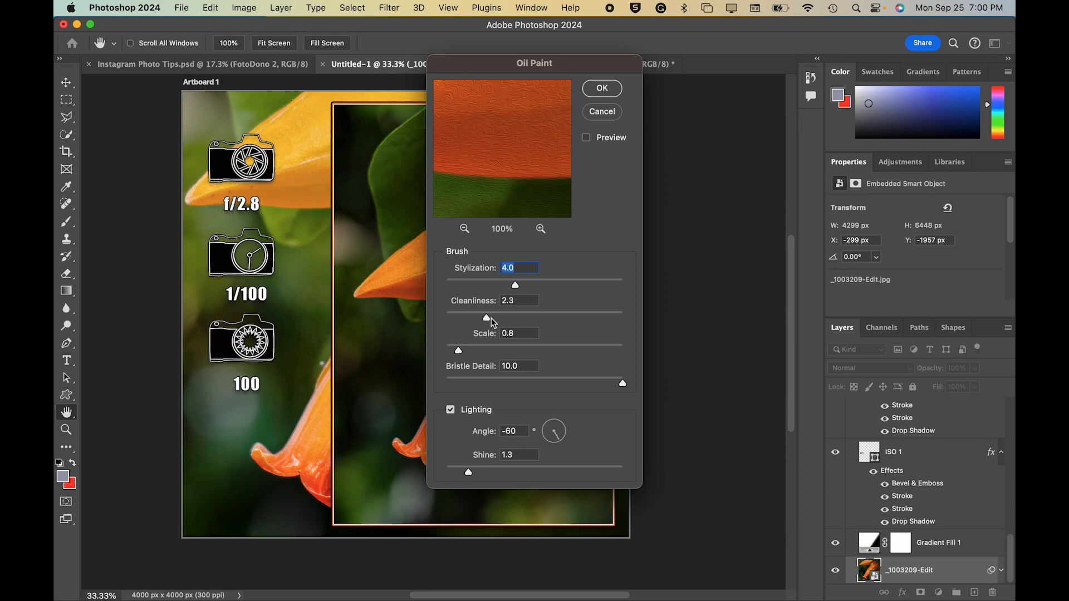
drag(488, 321, 510, 320)
drag(516, 285, 558, 286)
drag(460, 351, 513, 351)
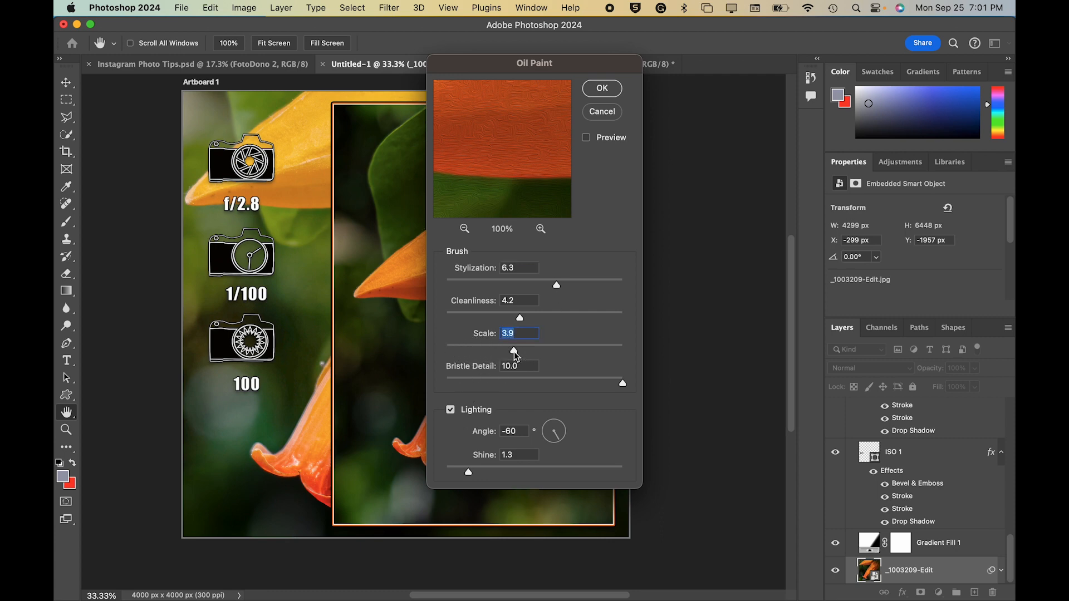
click(603, 89)
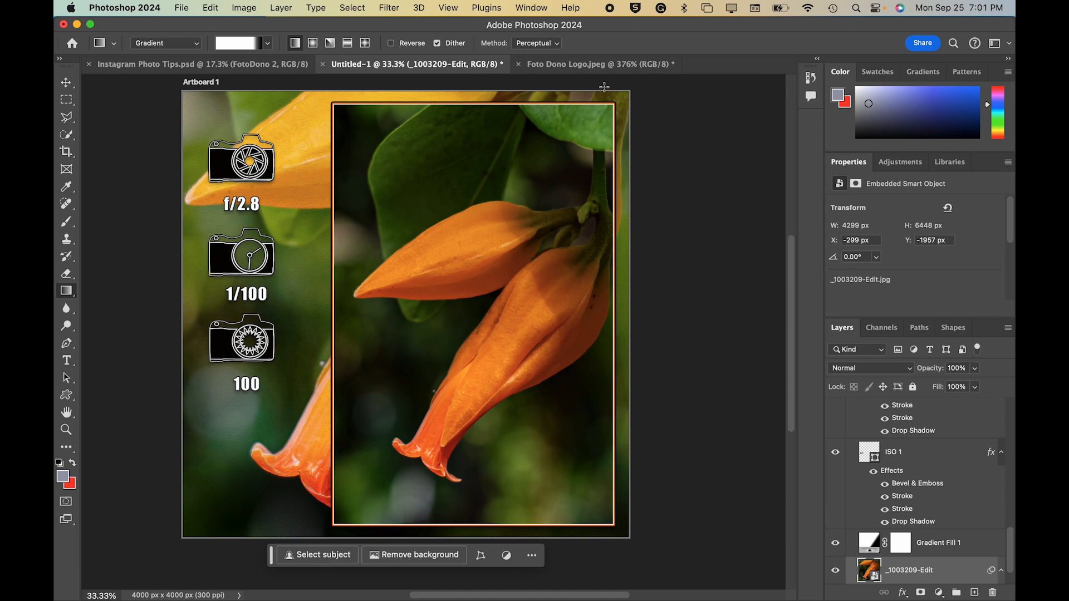
- Apply the Oil Paint filter to the background photo two more times with the same settings
click(378, 7)
click(389, 7)
click(390, 6)
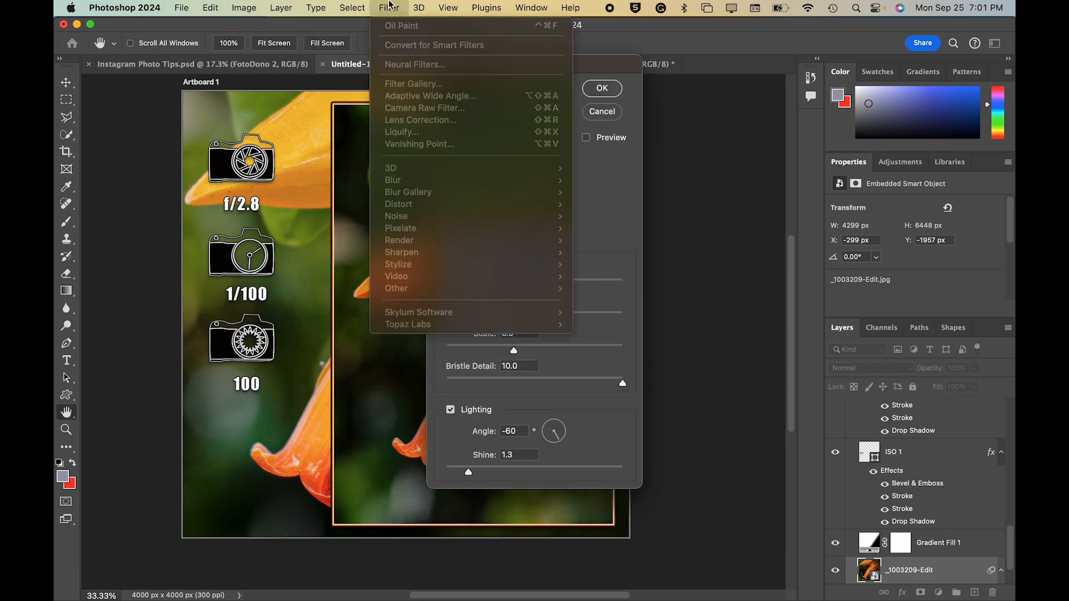
click(390, 6)
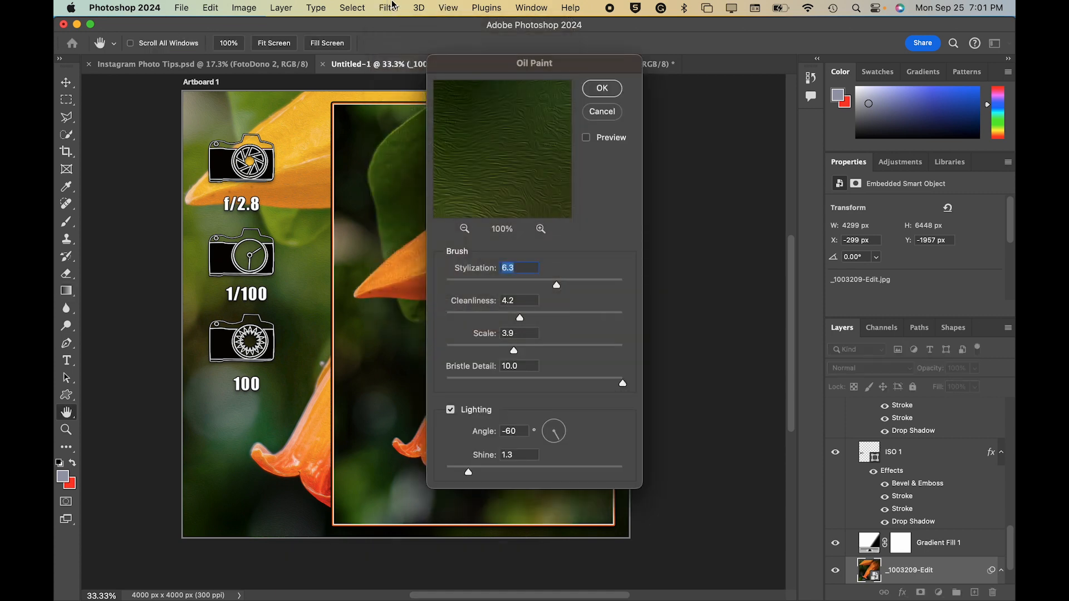
click(592, 88)
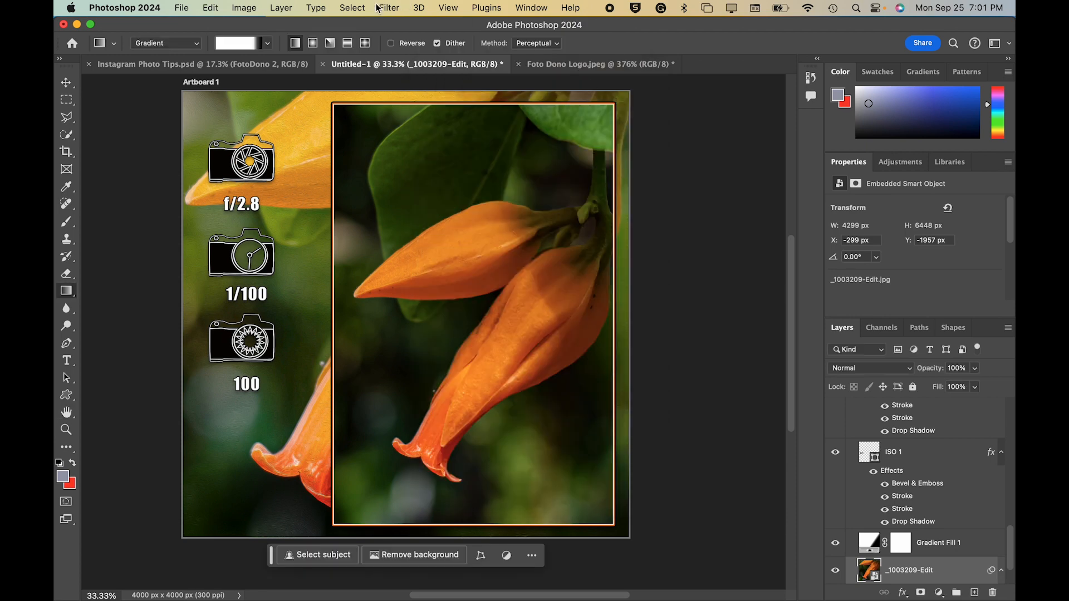
click(379, 7)
click(384, 28)
click(595, 90)
- Move the white stop of the Gradient Fill 1 layer to about three fifths of the way down the artboard
click(867, 543)
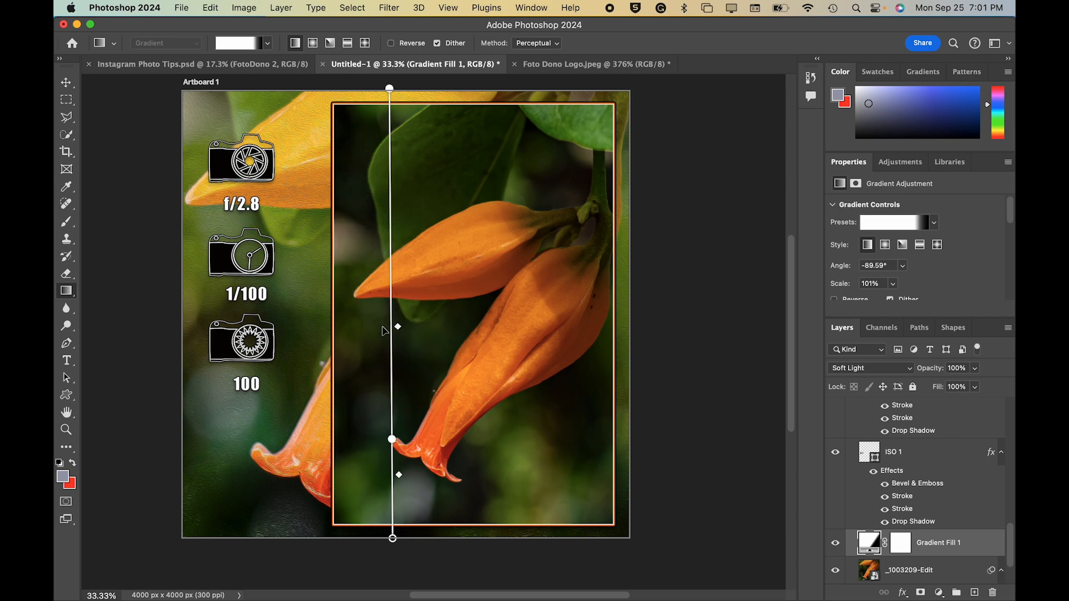
drag(392, 439, 399, 523)
drag(395, 421, 391, 359)
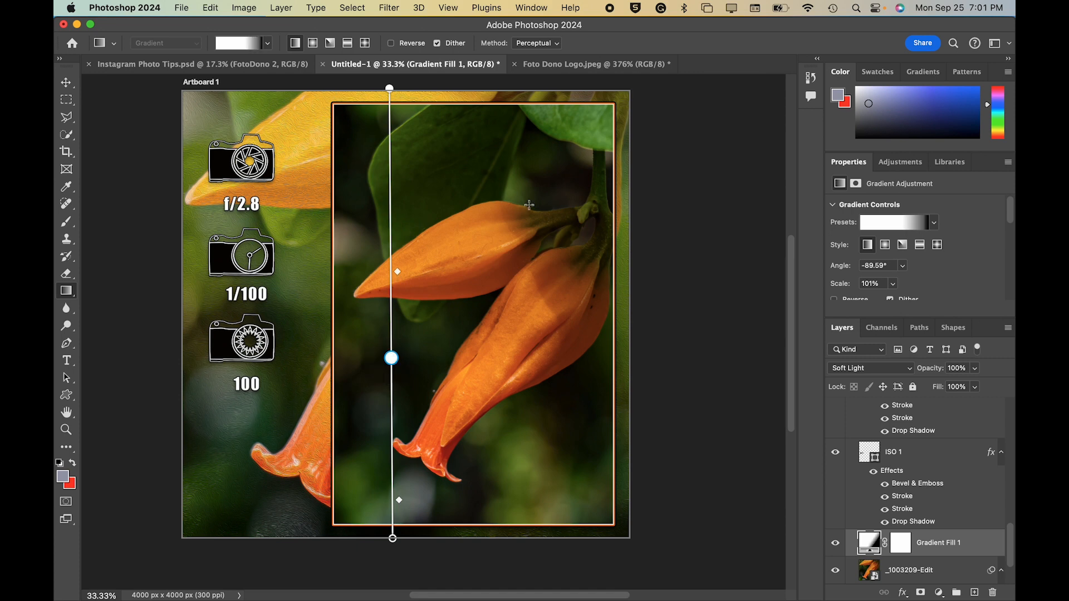
- Place the fD logo shape from the Foto Dono set beneath the 100 caption, about 478 px wide
scroll(916, 454, up, 5)
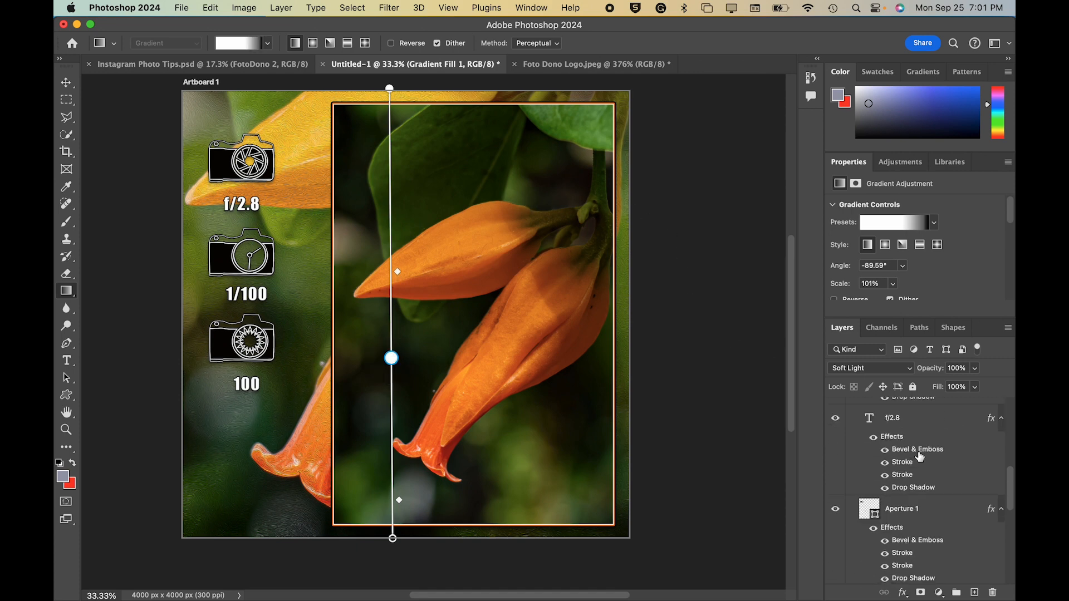
click(870, 429)
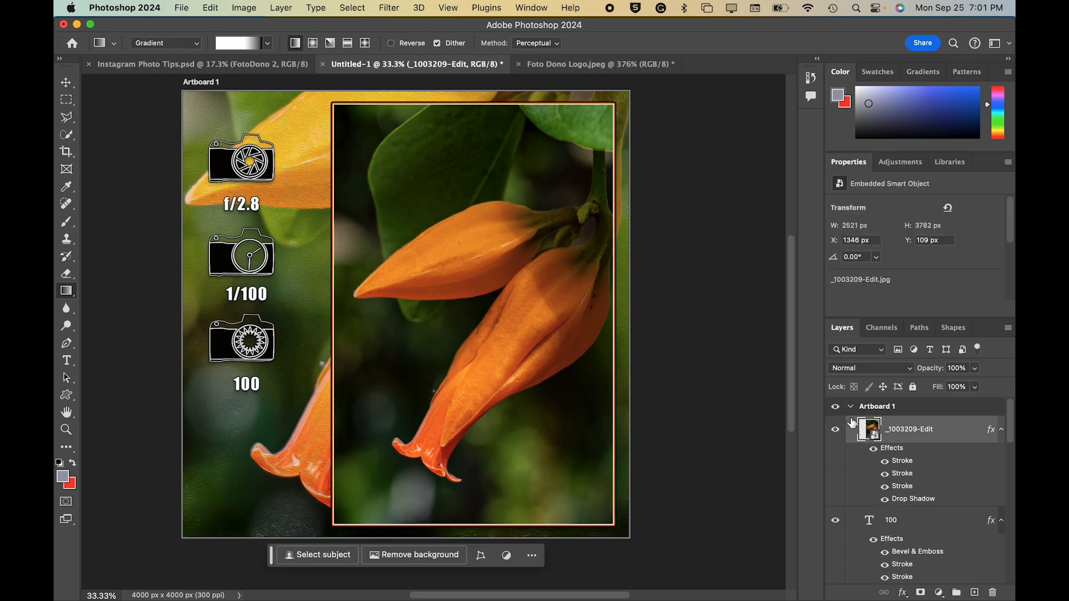
click(953, 327)
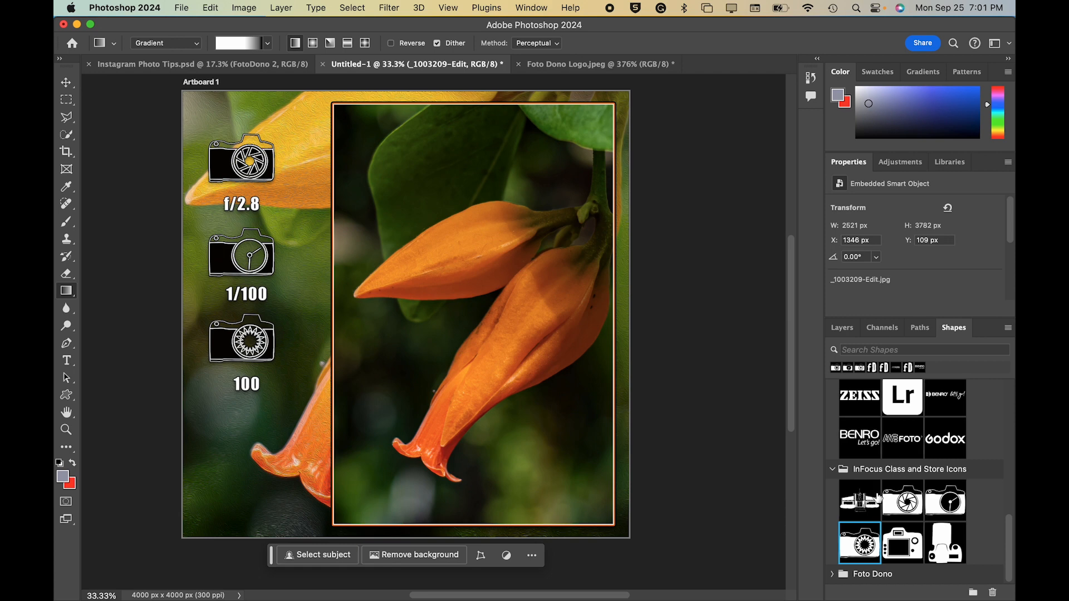
click(832, 574)
drag(885, 562, 241, 478)
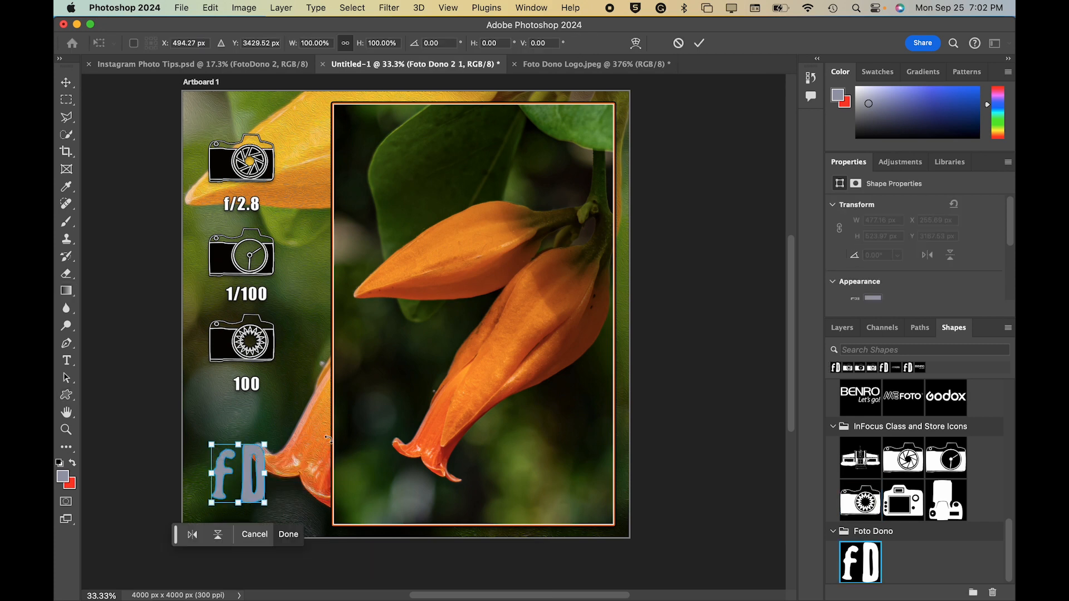
click(699, 43)
- Try white and orange fills on the fD logo shape and settle on black
click(874, 299)
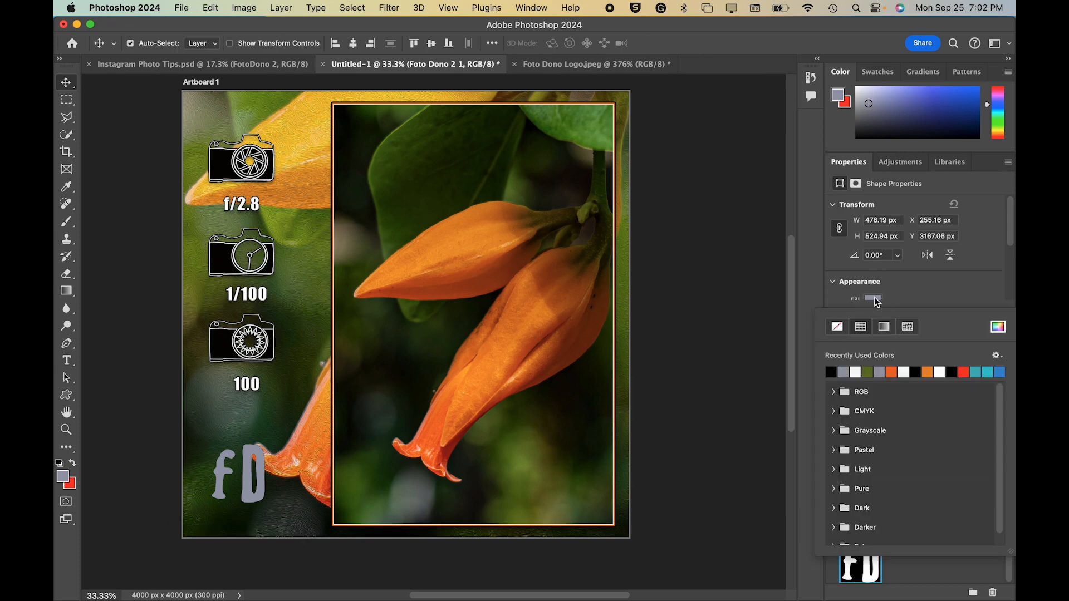
click(831, 372)
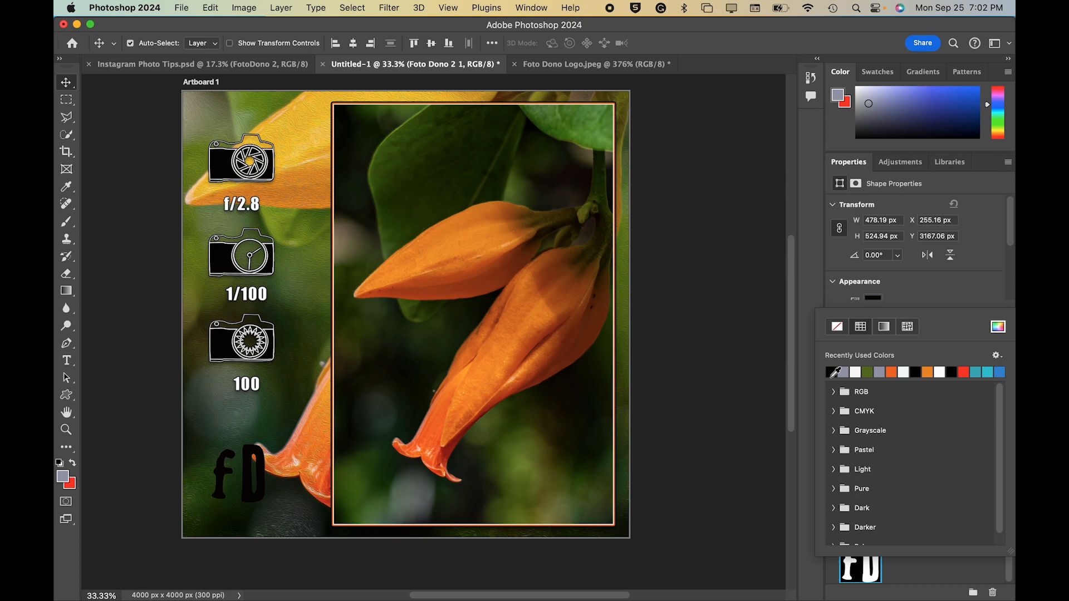
click(857, 373)
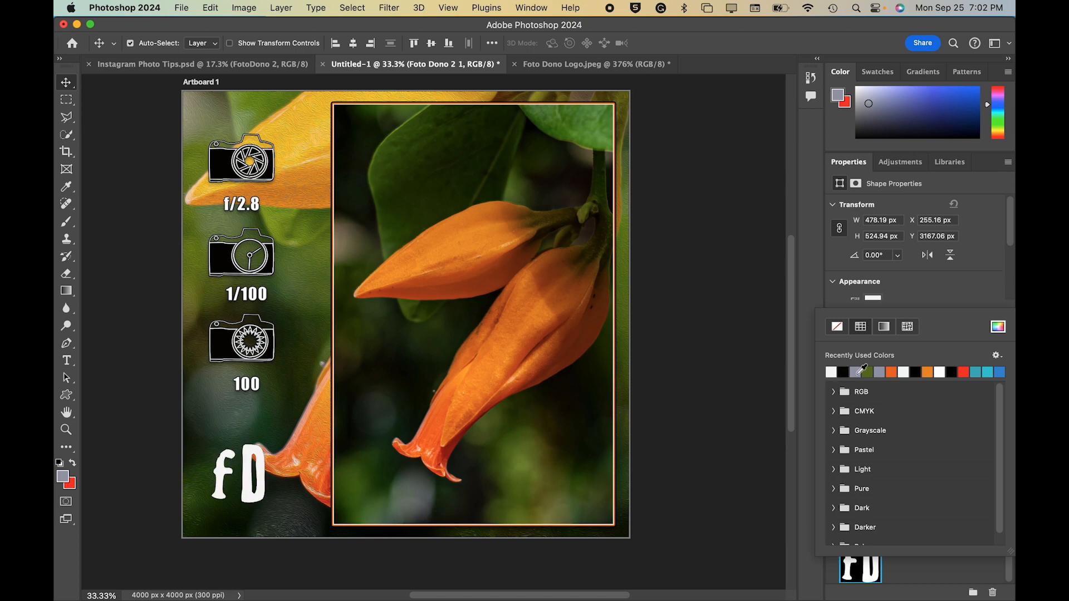
click(891, 372)
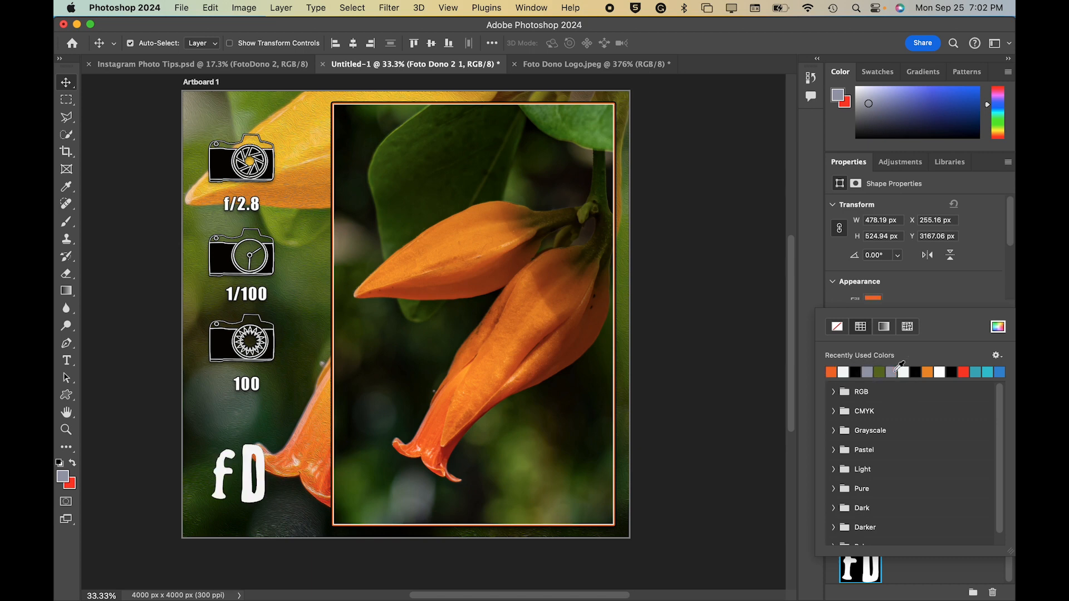
click(860, 374)
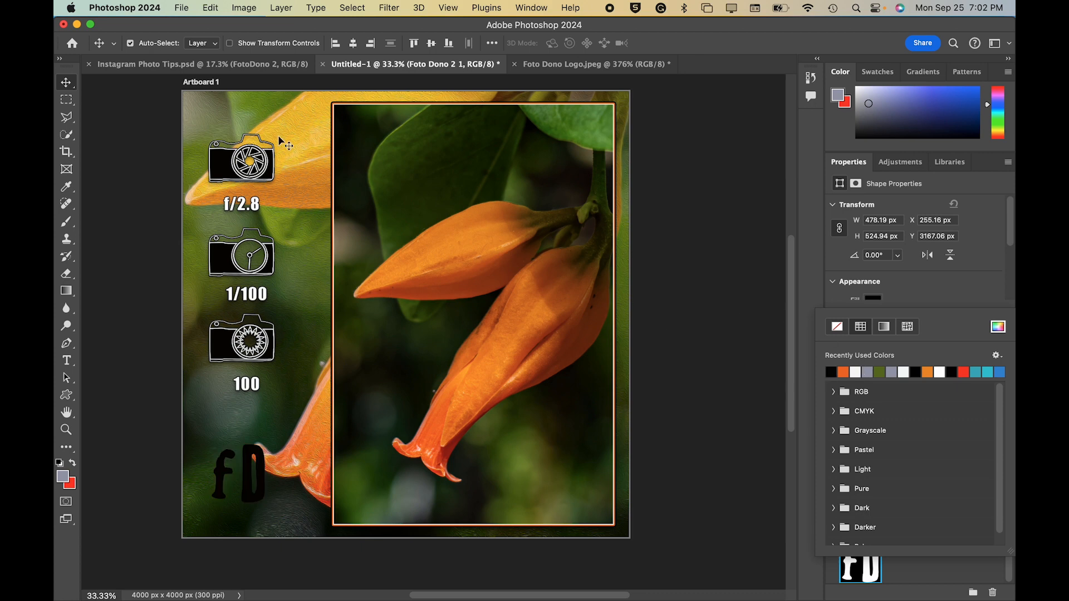
click(940, 301)
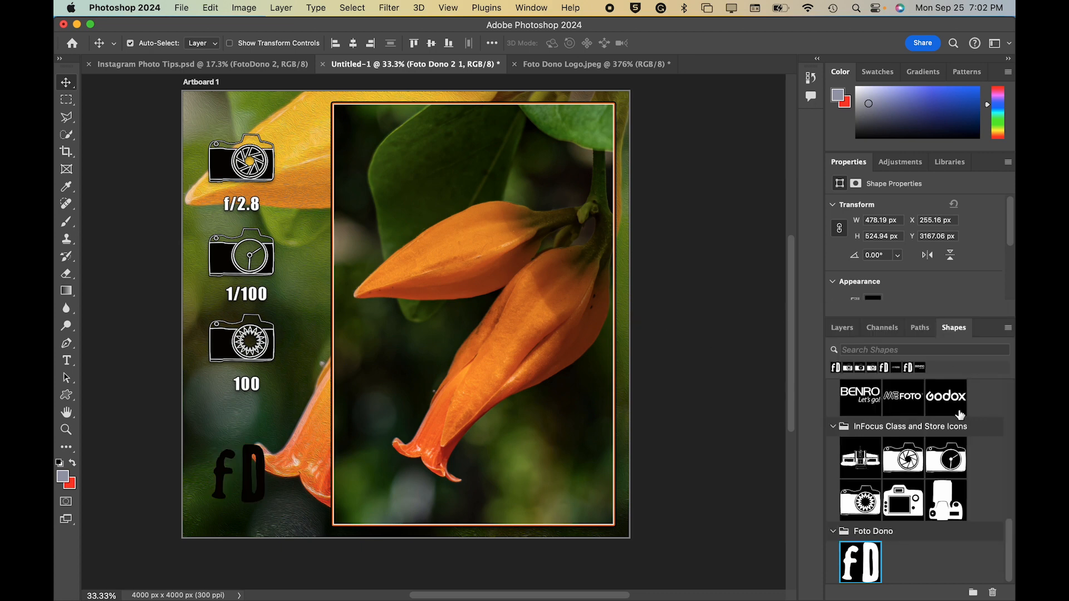
- Move the fD logo layer to the top of Artboard 1, above the framed photo layer
click(834, 331)
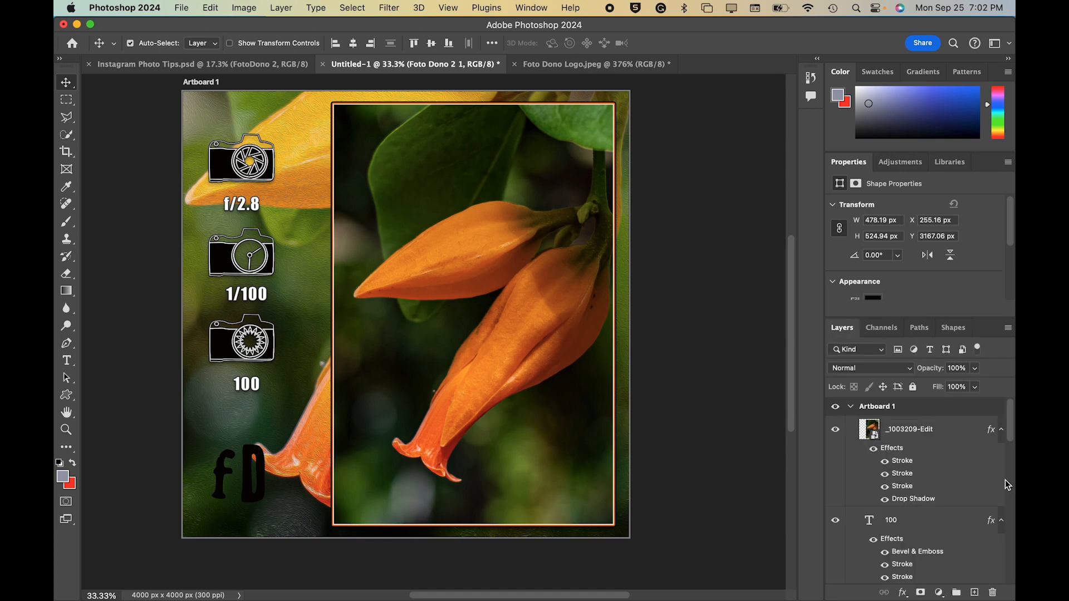
scroll(941, 481, down, 3)
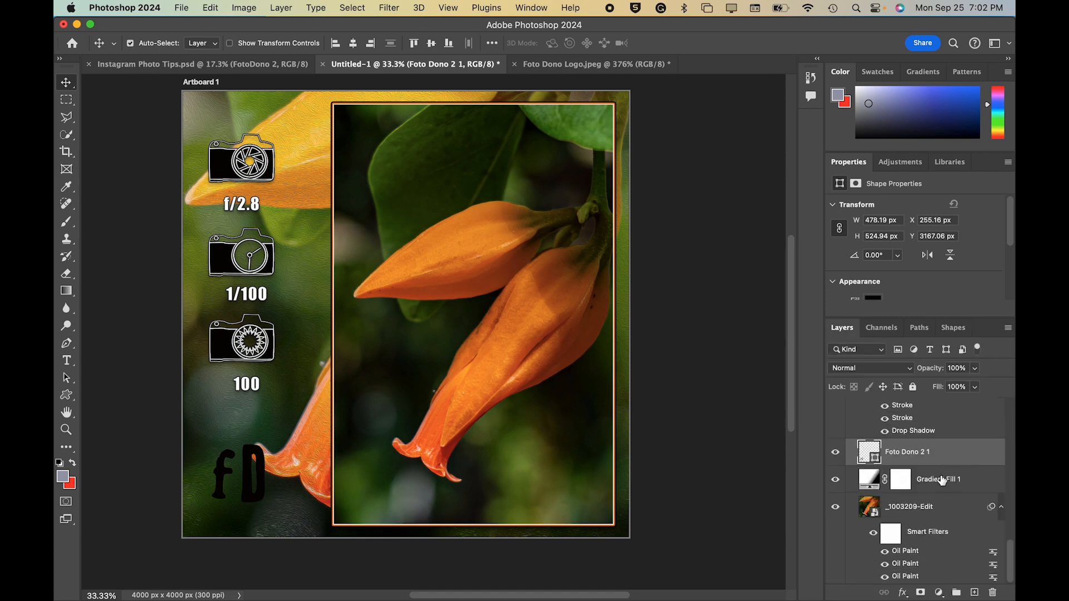
drag(947, 456, 944, 425)
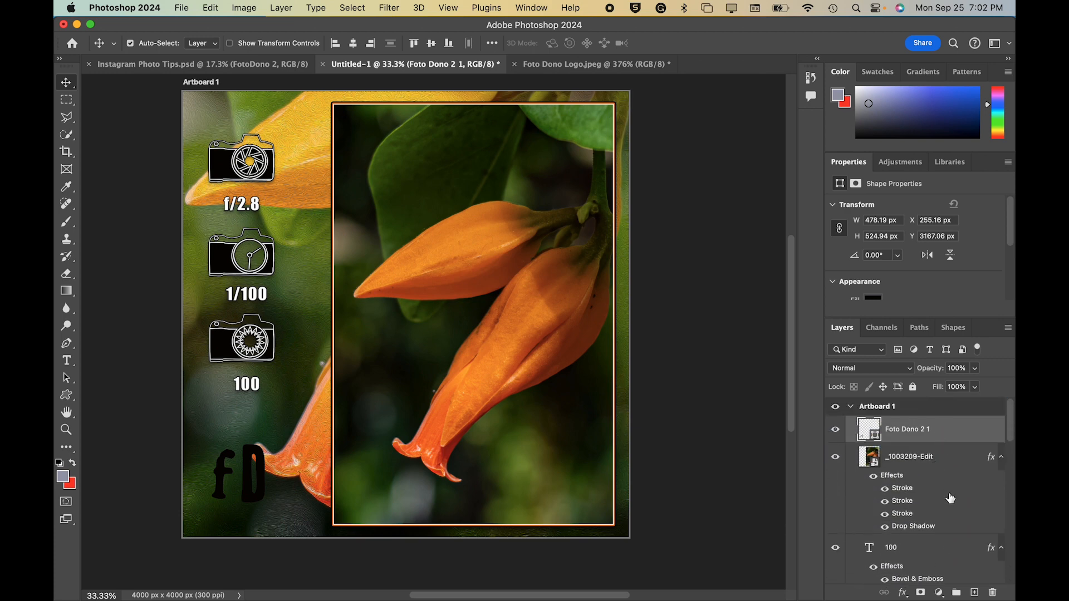
- Copy the layer style from the Aperture 1 icon layer
scroll(950, 497, down, 2)
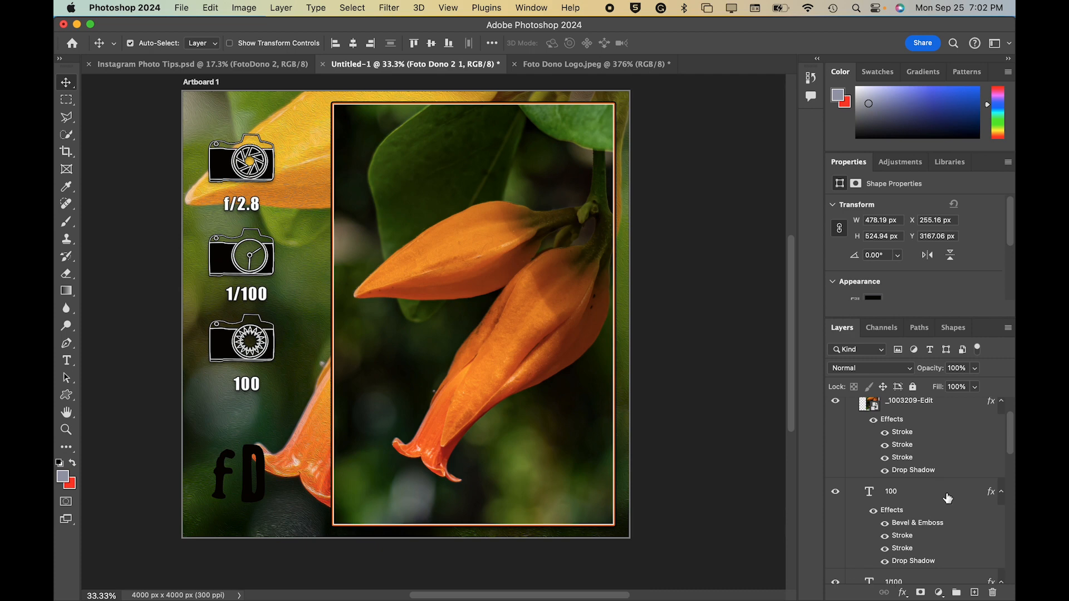
scroll(948, 497, down, 6)
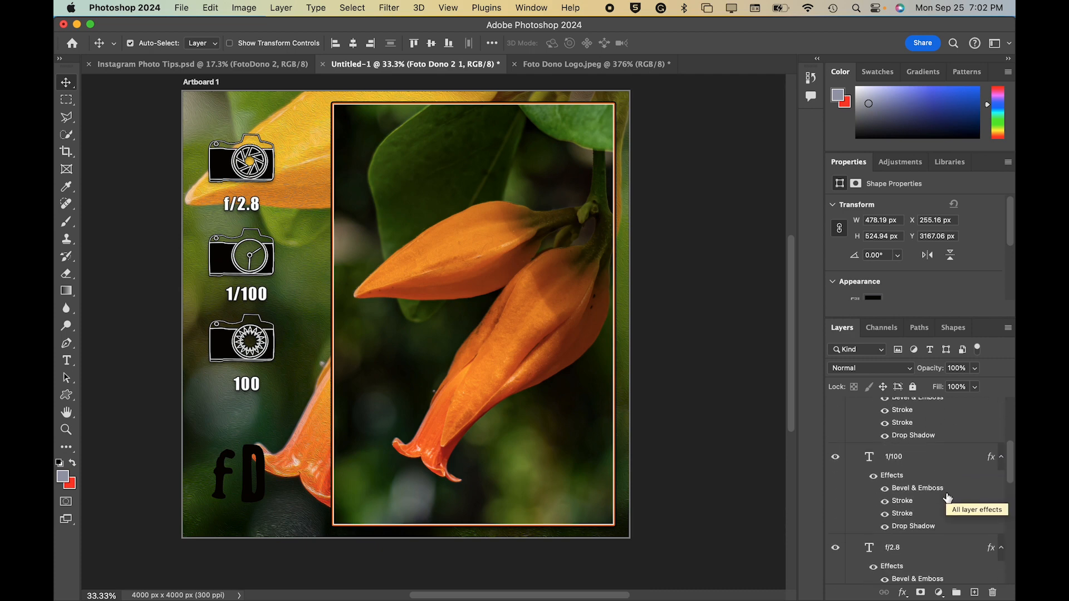
scroll(947, 492, down, 3)
click(944, 501)
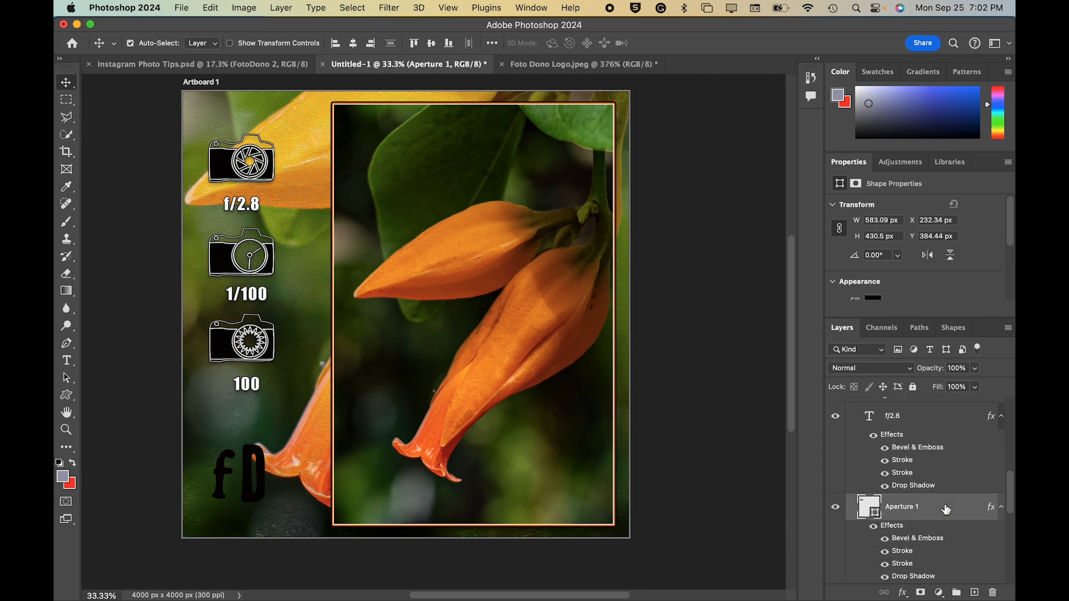
right_click(943, 503)
scroll(917, 554, down, 10)
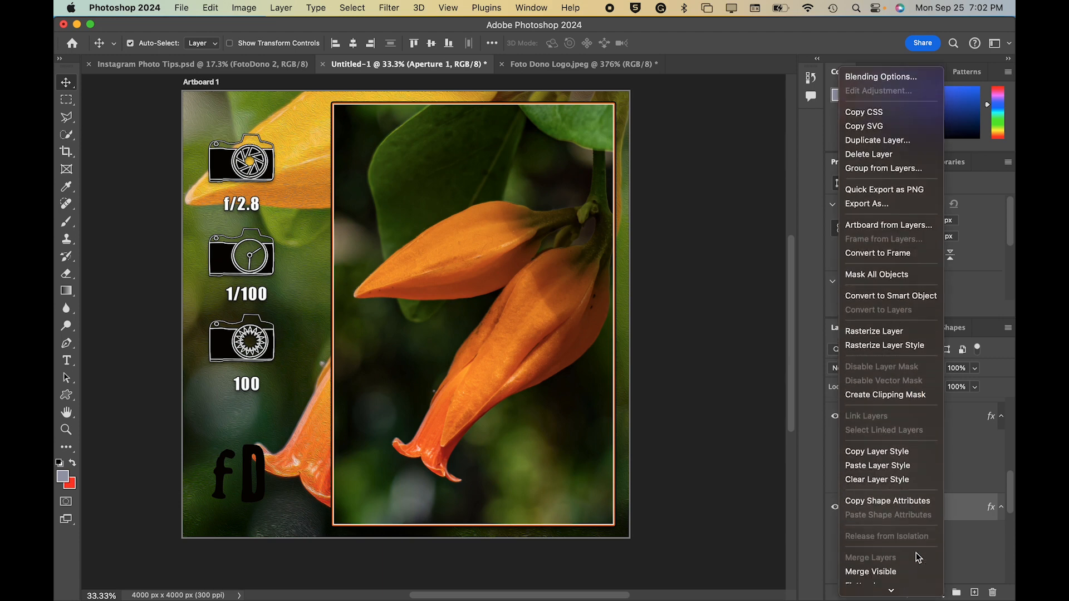
click(900, 452)
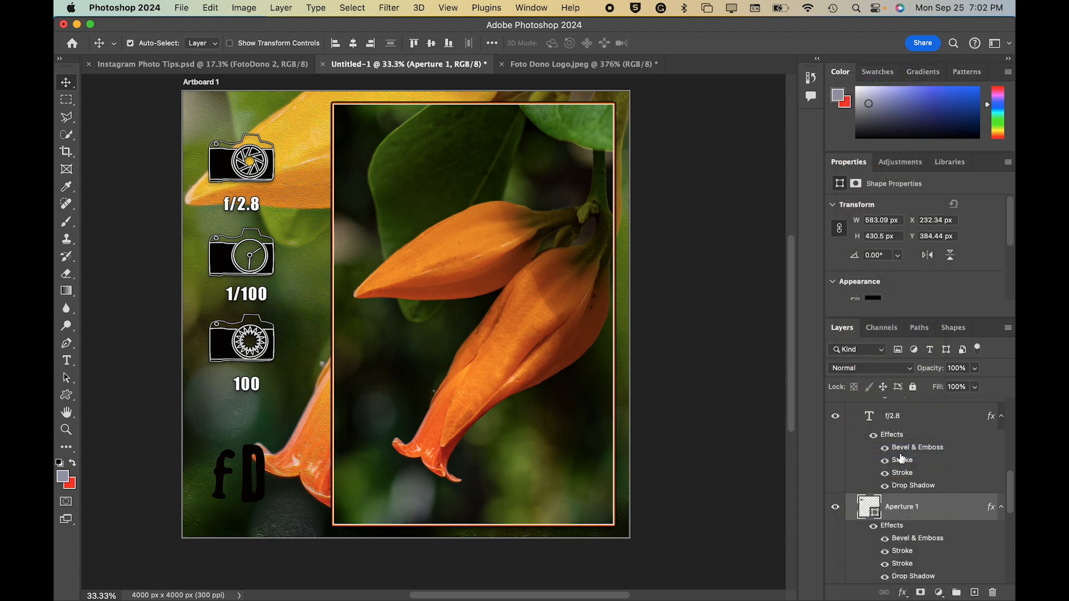
- Paste the copied layer style onto the fD logo layer
scroll(941, 445, up, 2)
click(946, 434)
right_click(946, 435)
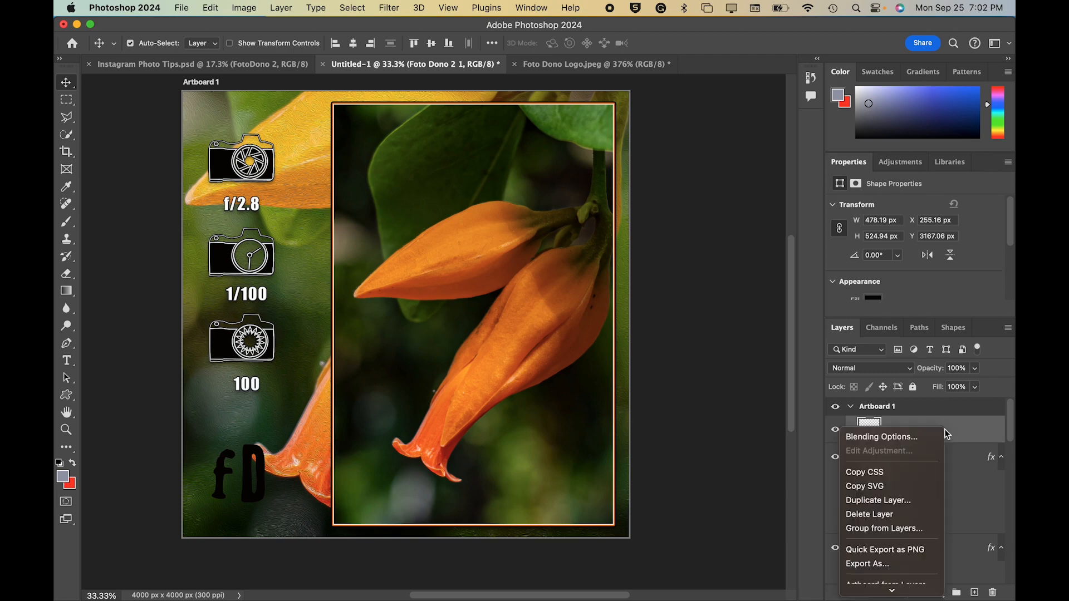
scroll(907, 499, down, 5)
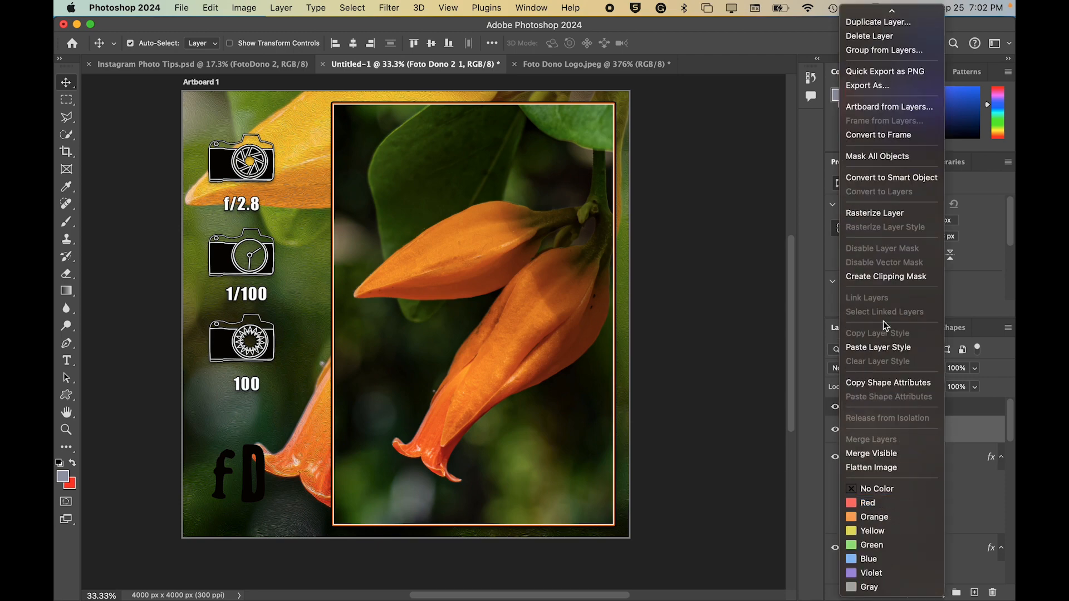
click(884, 348)
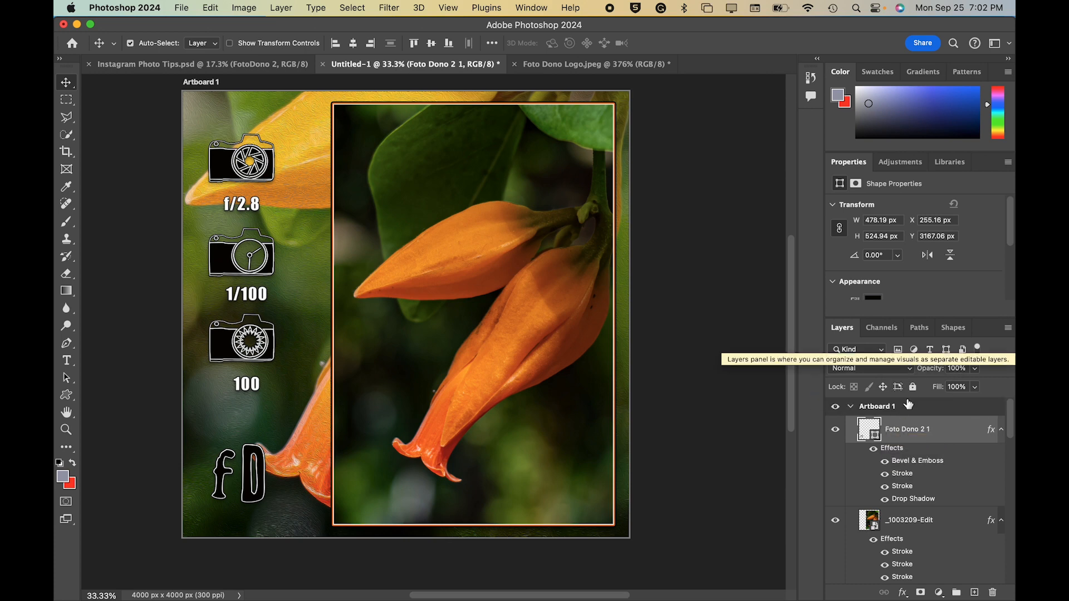
- Enable Contour and Texture for the Bevel & Emboss effect on the fD logo layer
double_click(968, 432)
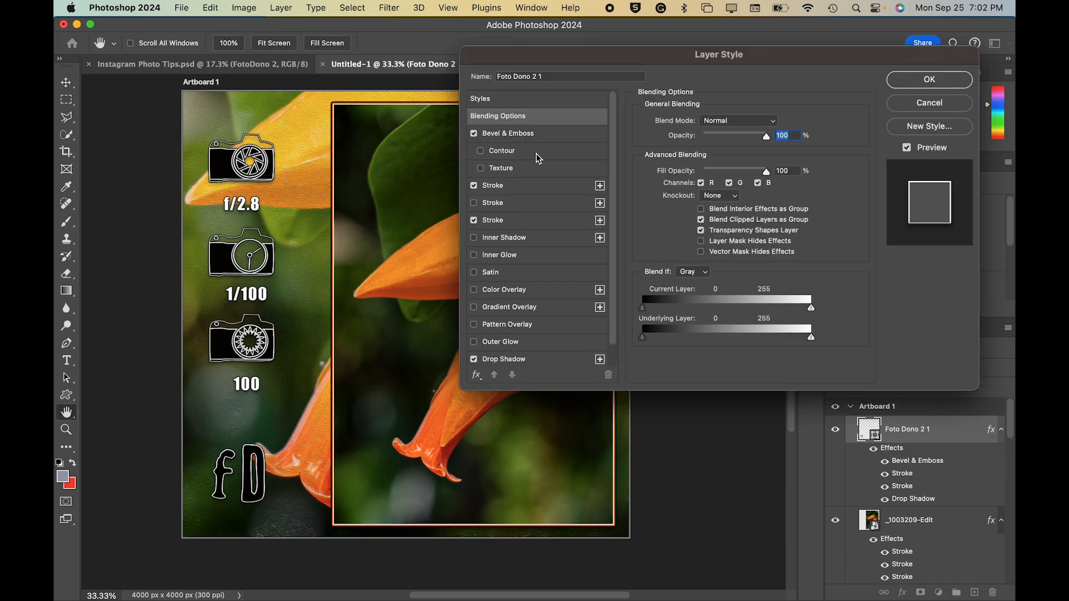
click(480, 151)
click(480, 168)
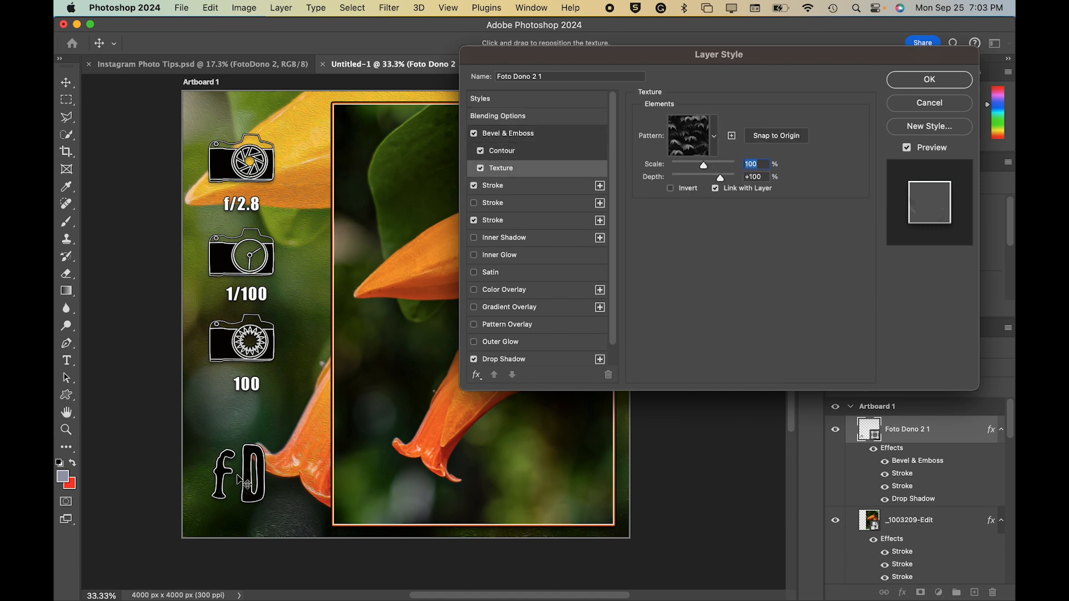
click(928, 80)
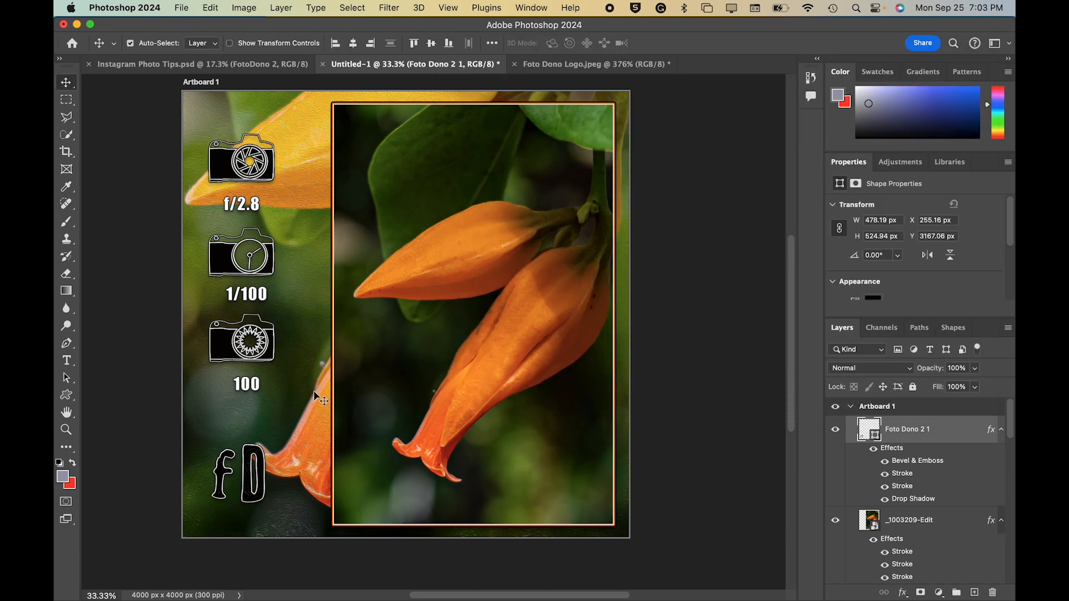
- Lower the fD logo layer's fill opacity to 37%, then raise it to 77%
click(66, 429)
click(248, 496)
click(248, 497)
click(248, 497)
click(135, 43)
click(240, 487)
click(240, 487)
click(240, 487)
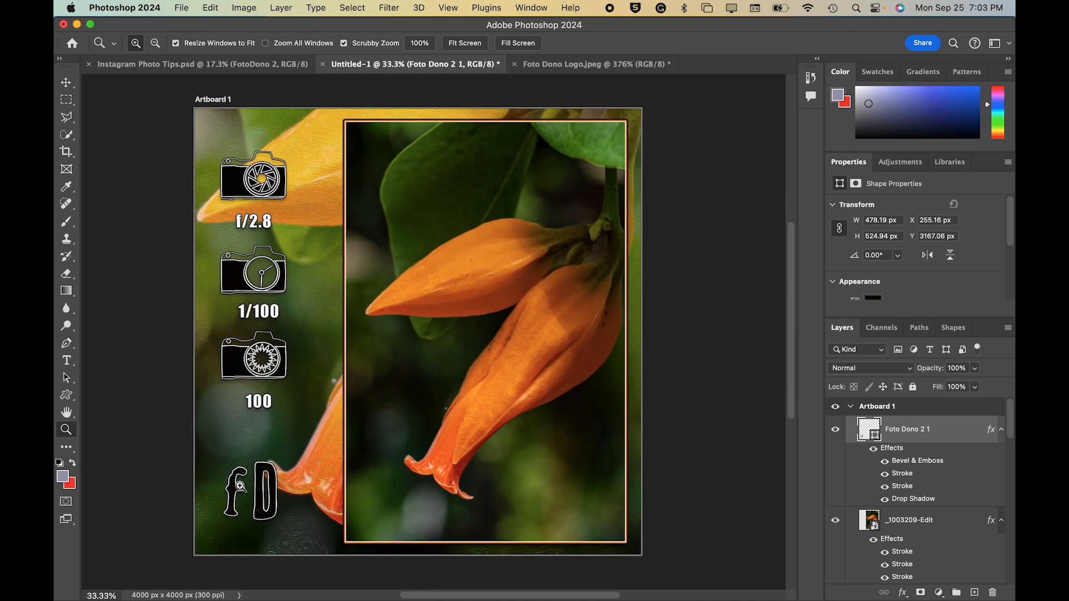
click(240, 487)
click(240, 486)
click(240, 486)
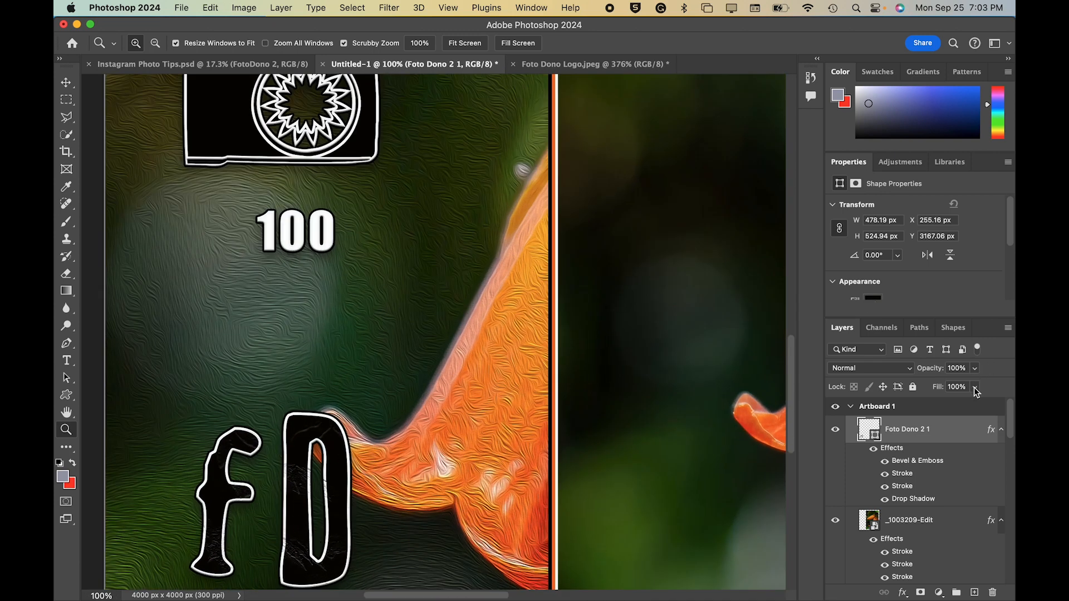
click(975, 388)
drag(973, 407, 939, 406)
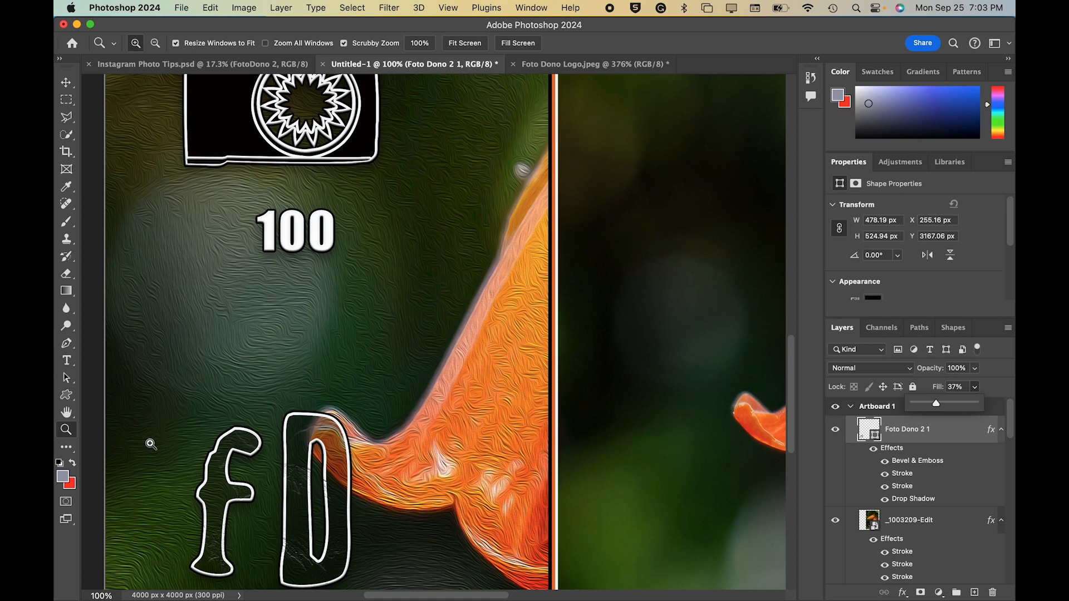
drag(939, 408, 963, 406)
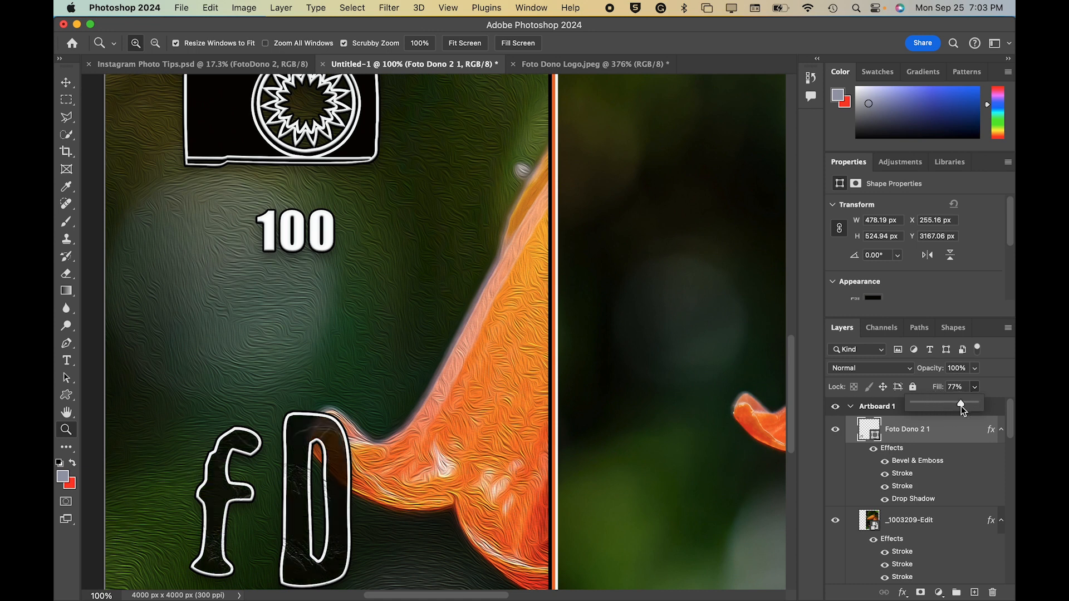
- Try orange, off-white and greyish-violet recently used colors as the fill of the fD logo shape
click(873, 299)
click(842, 372)
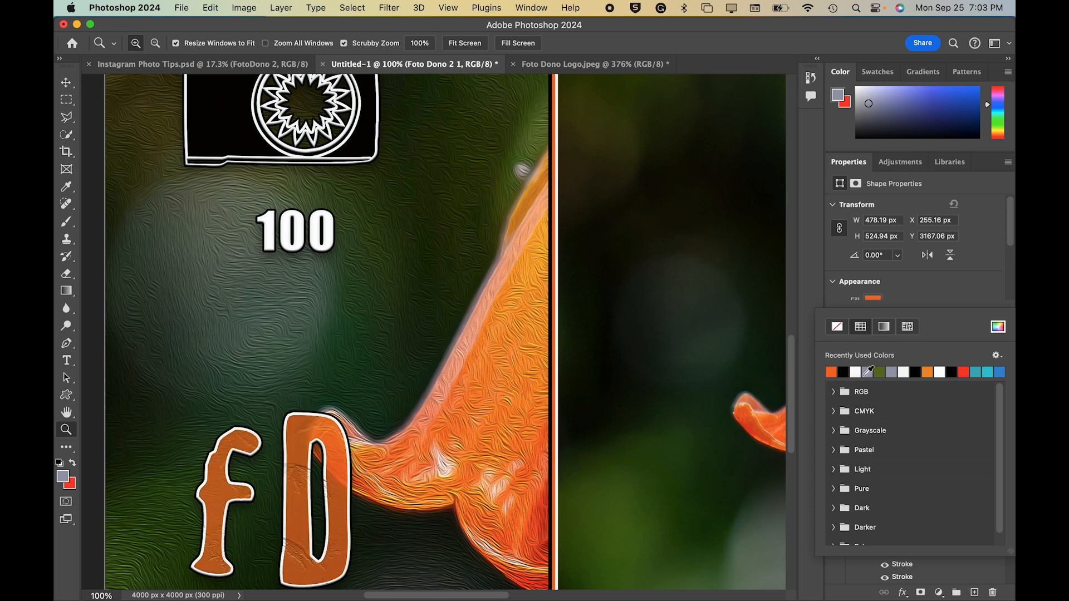
click(858, 372)
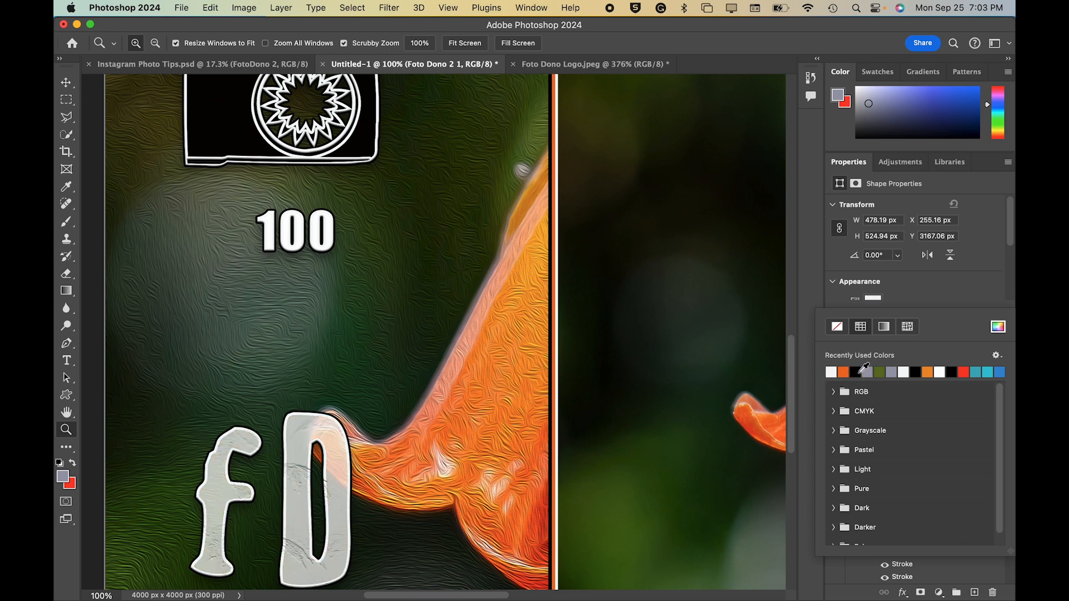
click(867, 372)
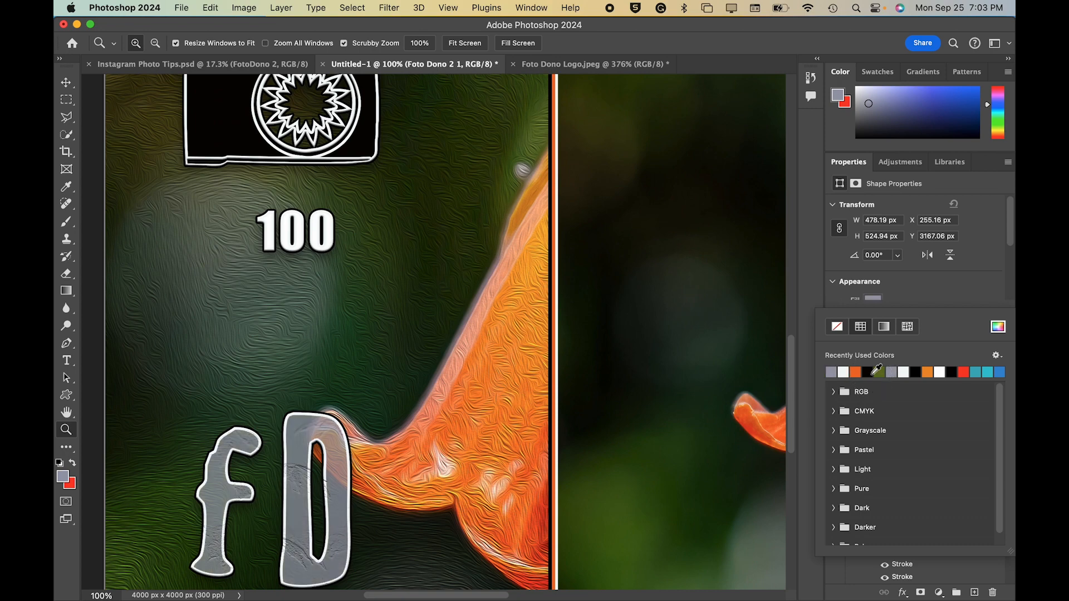
- Set the fD logo shape's fill to the custom dark grey-blue color 75788a
double_click(67, 414)
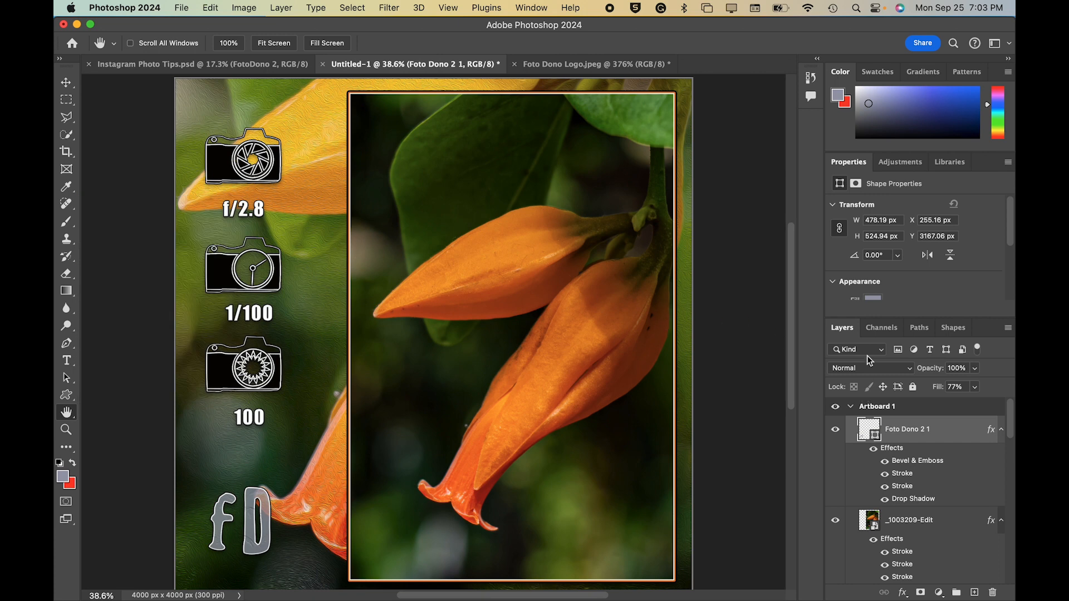
click(872, 301)
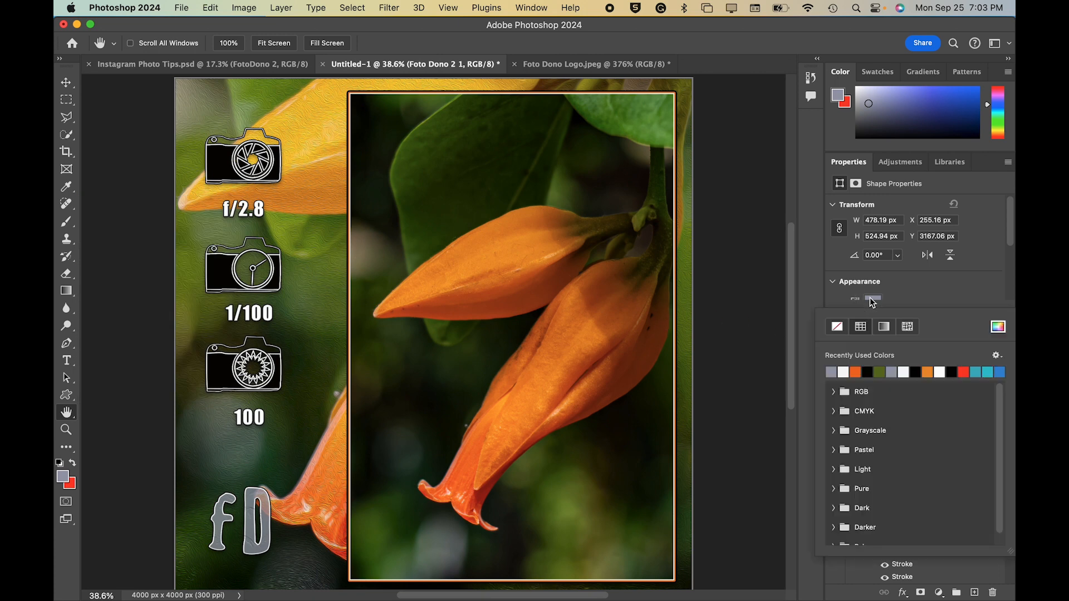
click(998, 327)
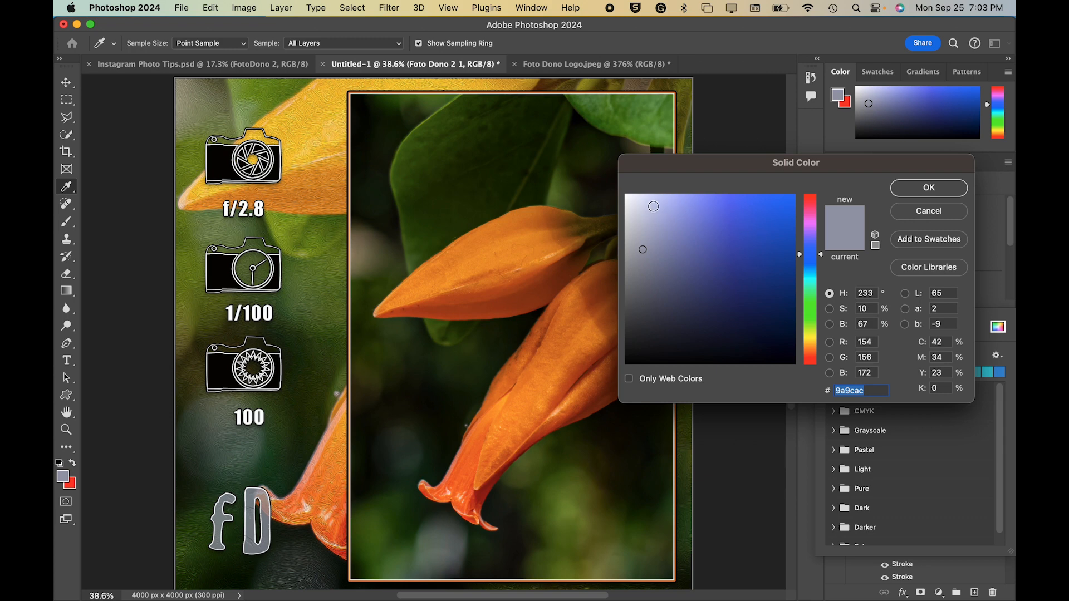
click(648, 334)
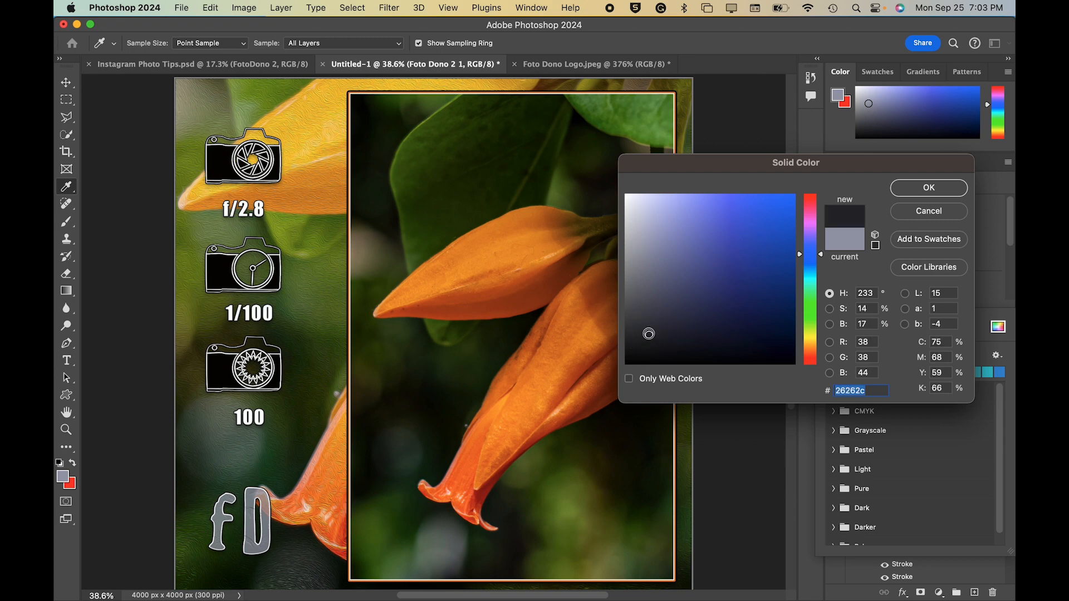
click(653, 282)
click(640, 263)
click(649, 272)
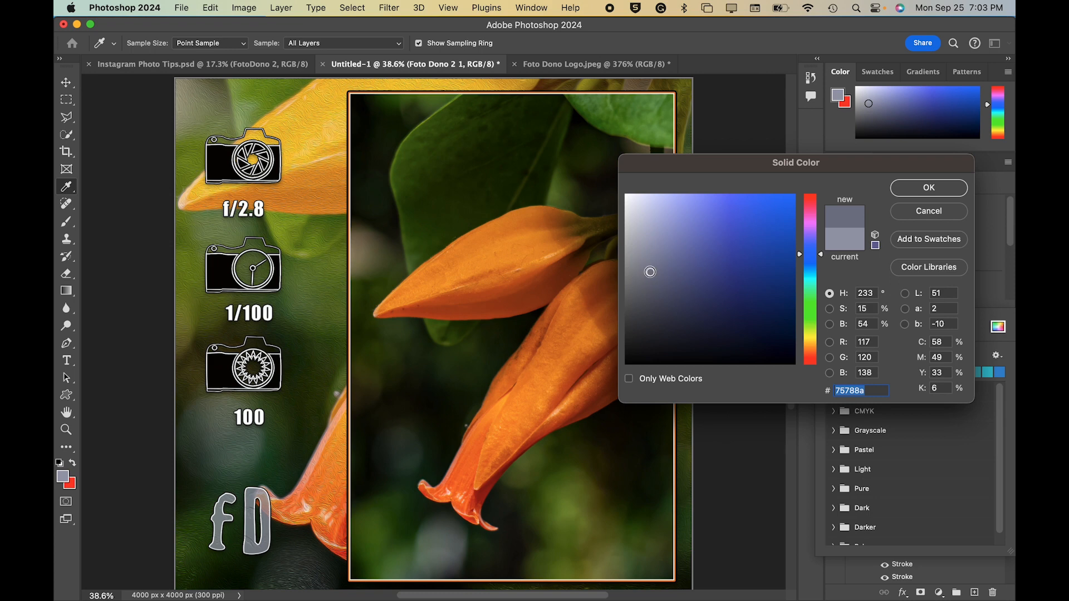
click(930, 192)
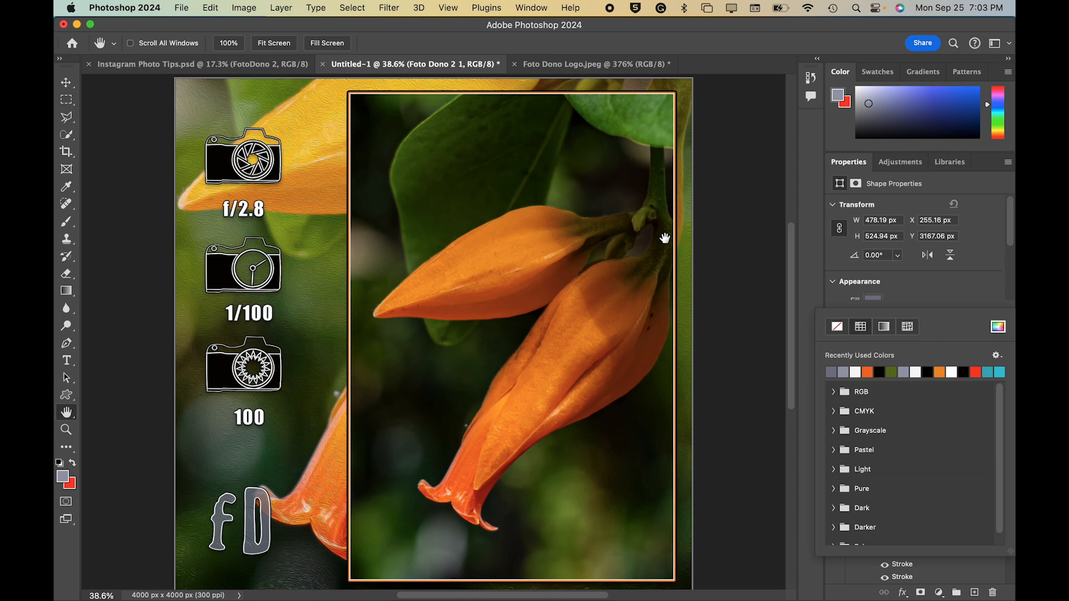
click(179, 7)
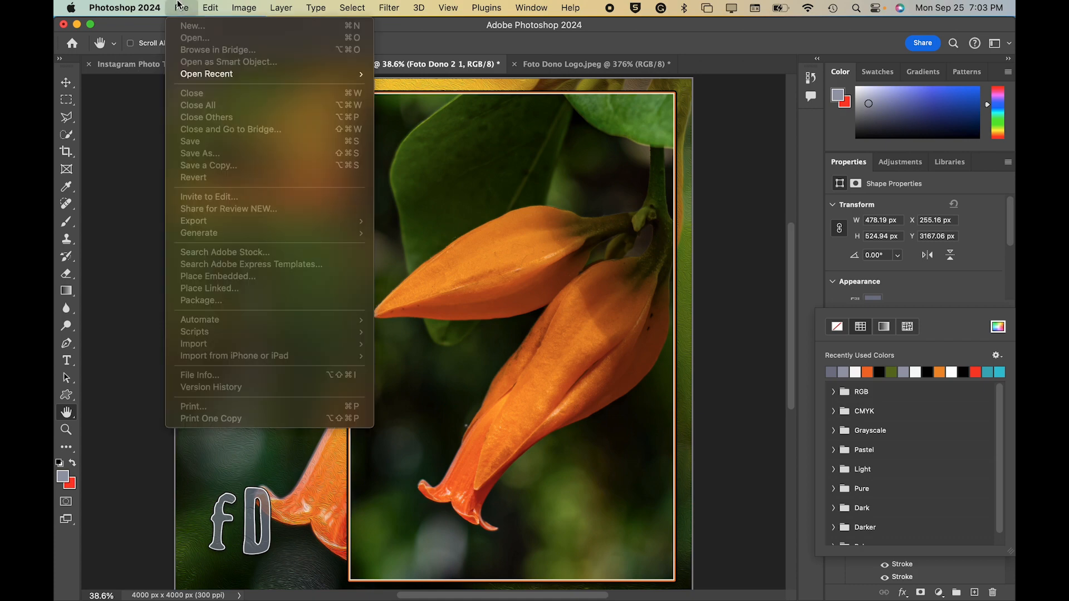
click(179, 6)
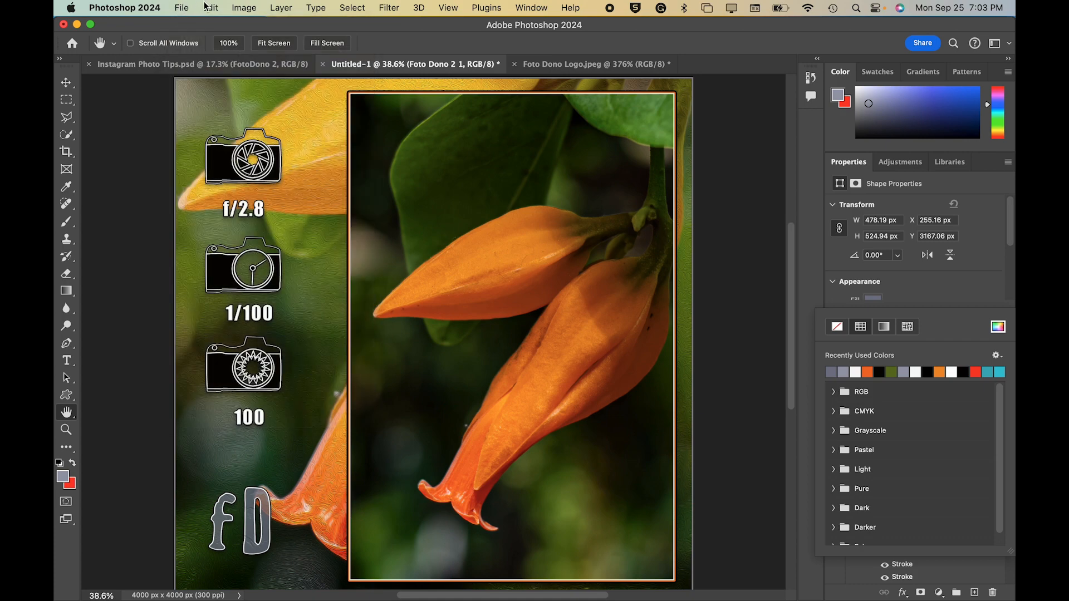
click(186, 7)
click(186, 7)
click(959, 304)
click(180, 5)
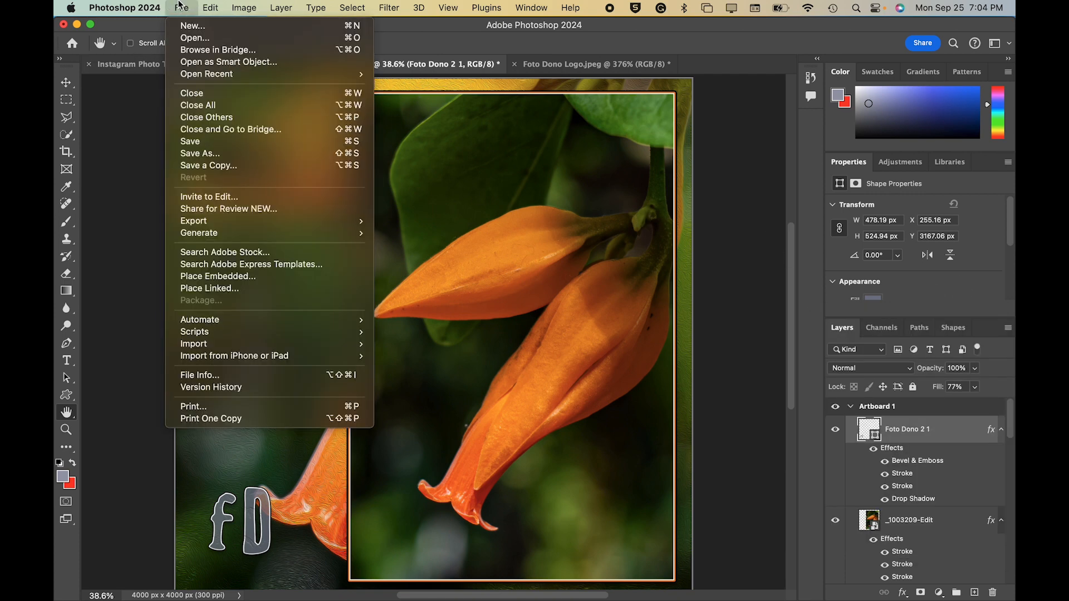
mouse_move(236, 221)
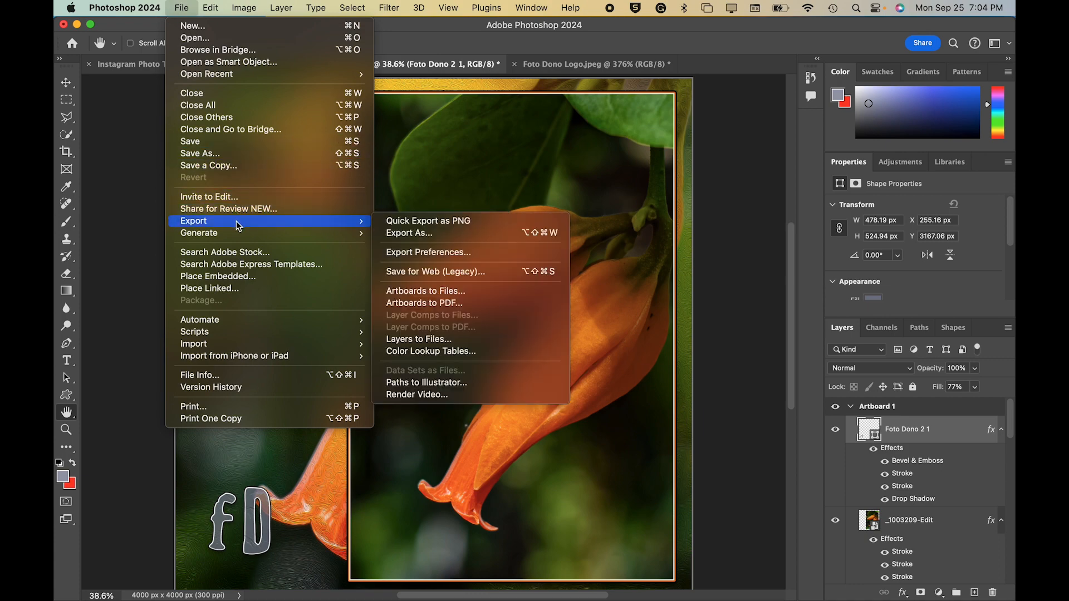
click(444, 291)
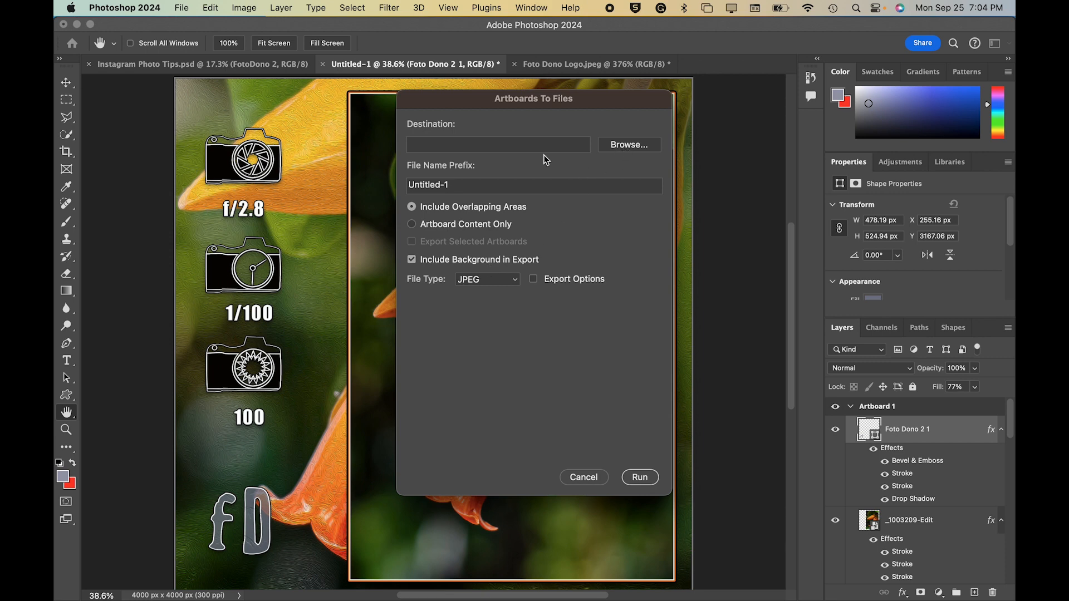
click(584, 477)
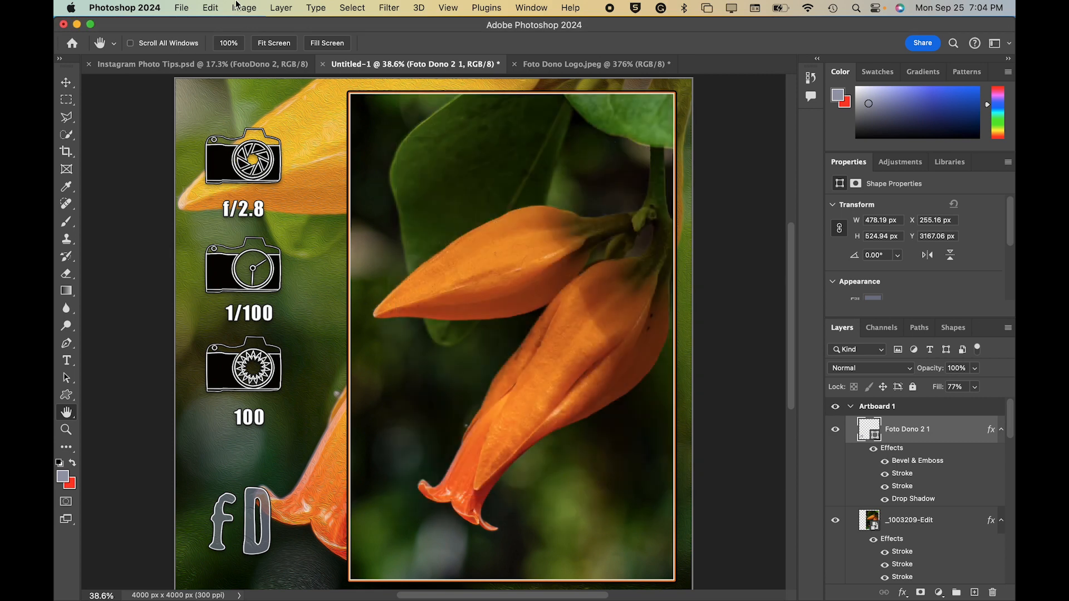
- Save the document in Photoshop format as Flower Photo Social Post.psd in the 01 - Foto Dono Social Images folder
click(180, 7)
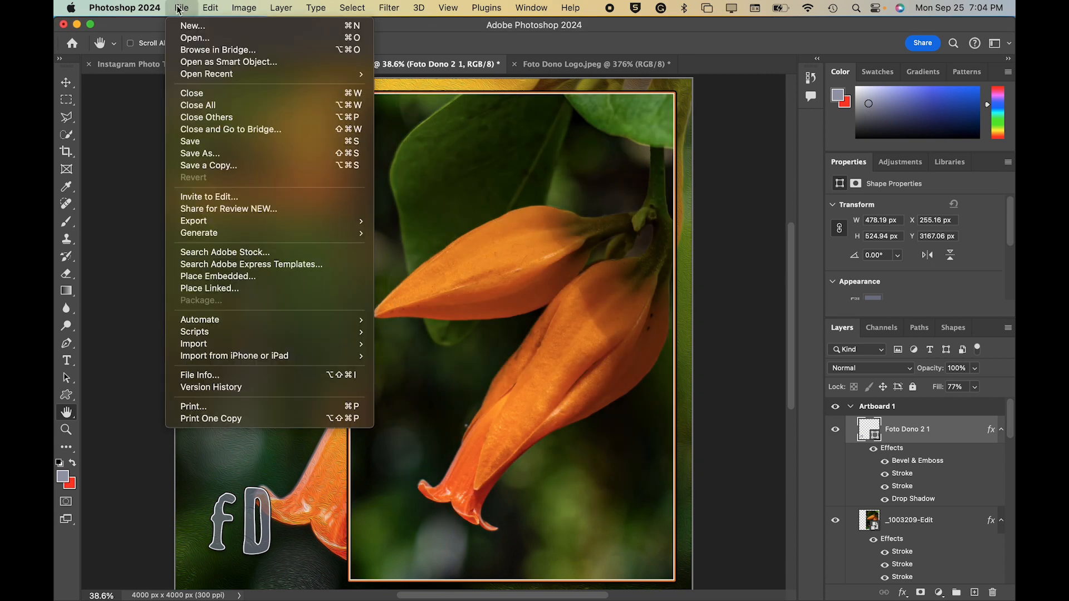
click(191, 141)
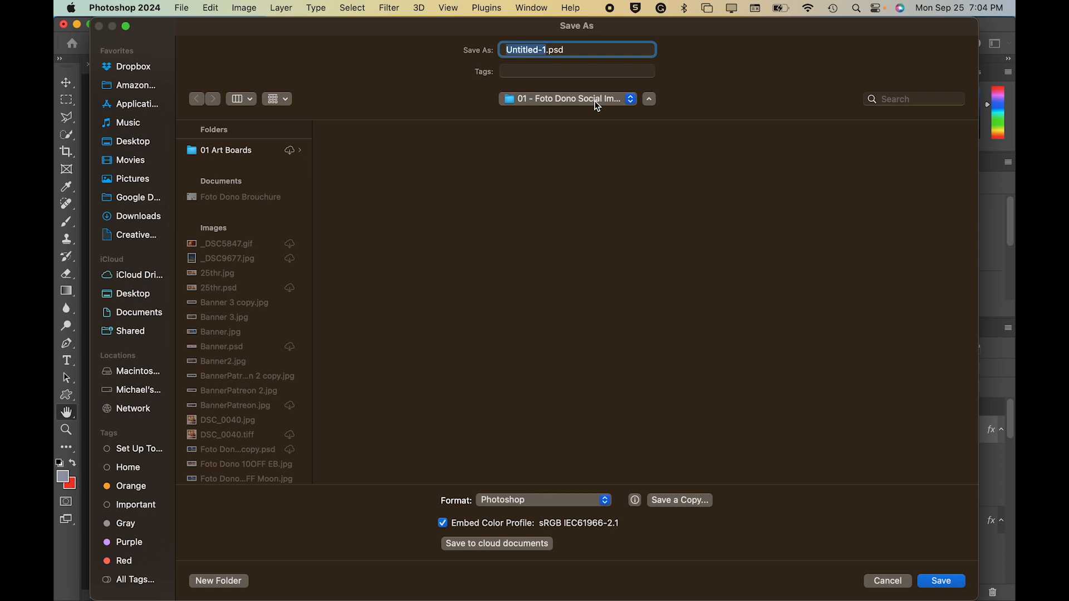
text(Tem)
key(BackSpace)
key(BackSpace)
key(BackSpace)
text(Flower Photo)
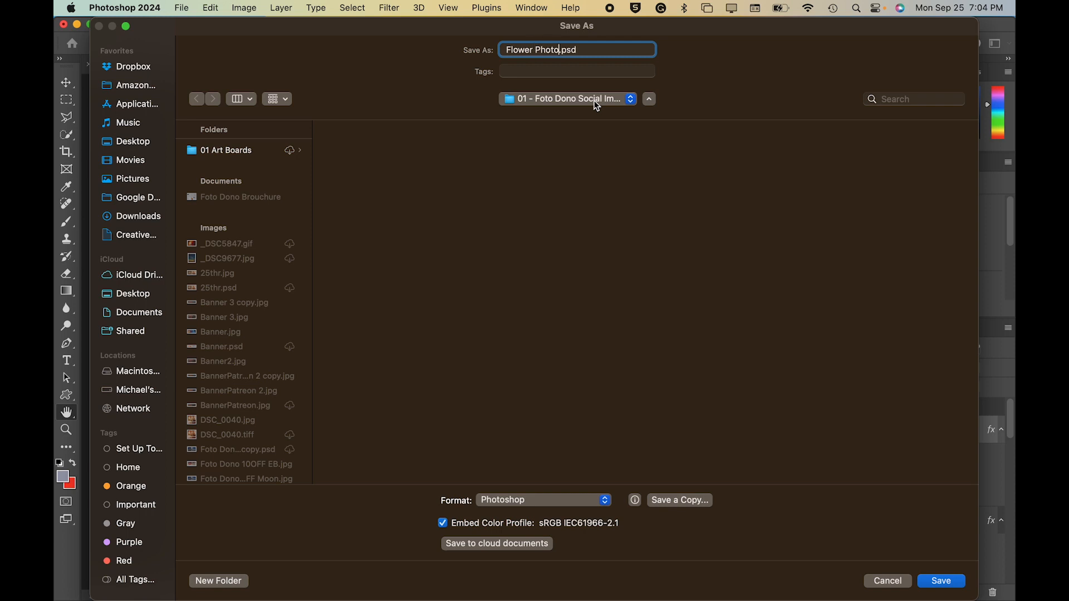
text( Social Post)
click(952, 584)
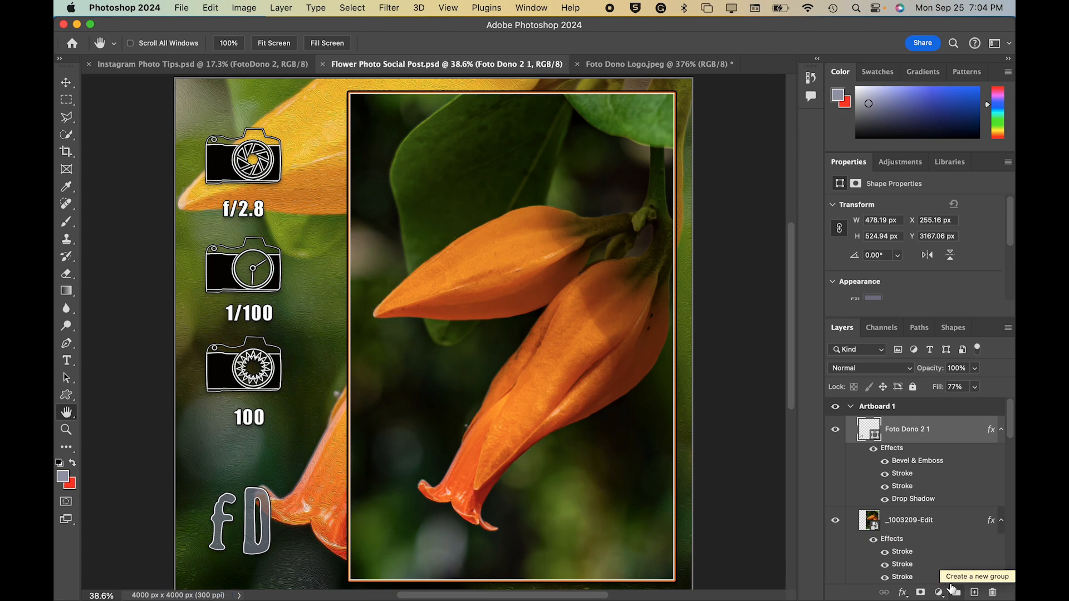
- Export the artboard as a JPEG to the 01 - Foto Dono Social Images folder with the file name prefix "Flower Photo Social Post Instagram"
click(182, 8)
mouse_move(214, 222)
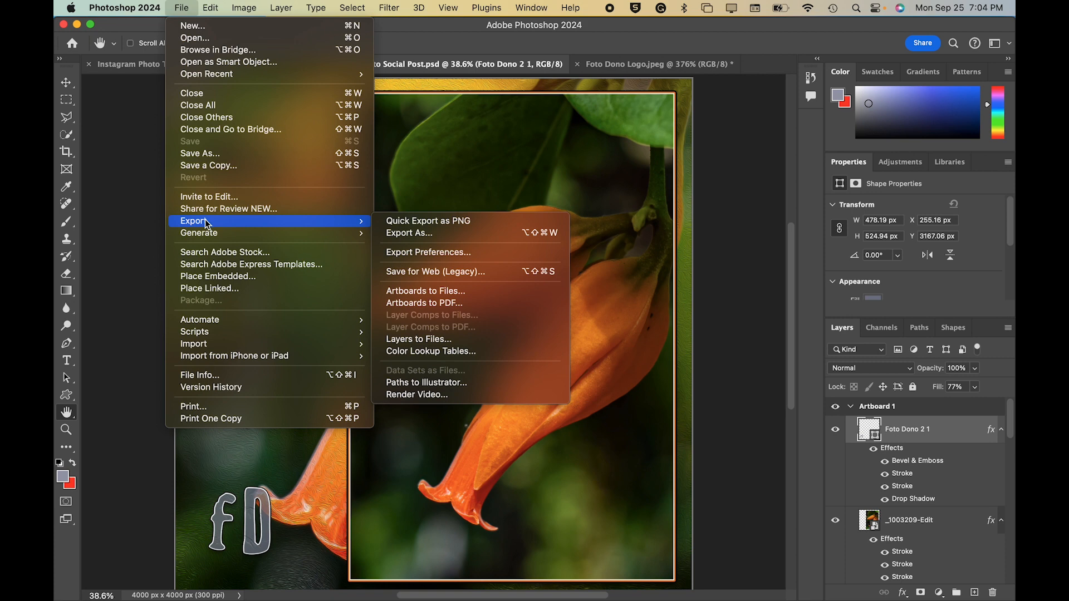
click(441, 291)
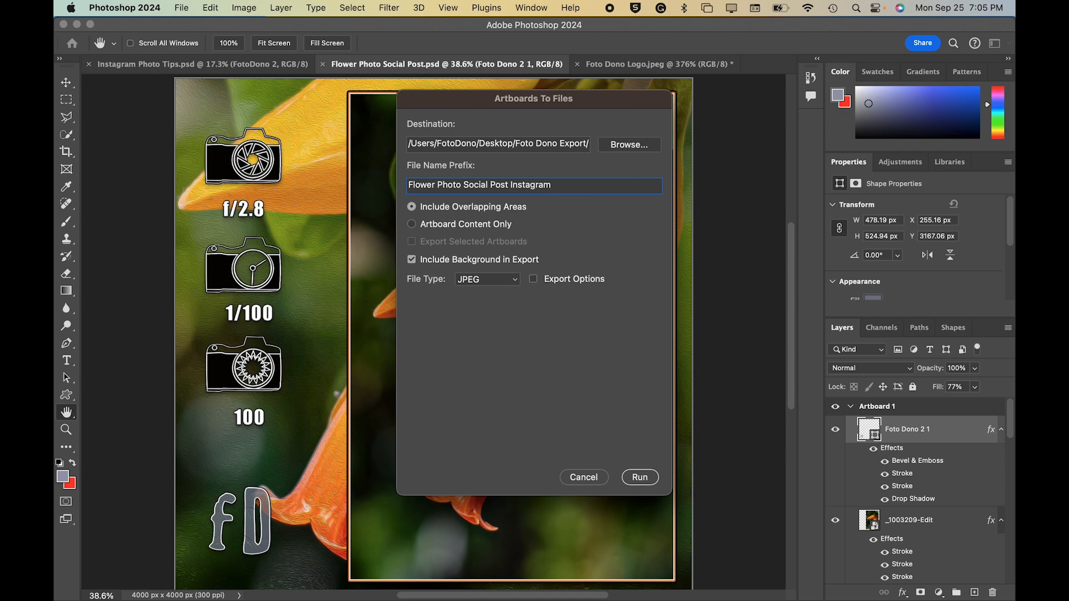
click(641, 477)
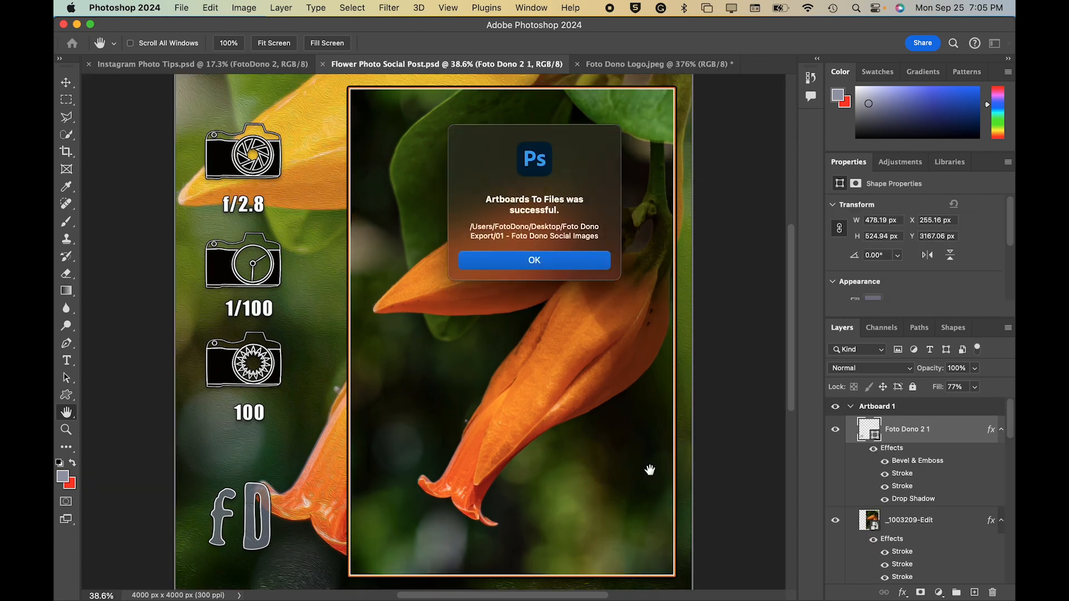
click(534, 260)
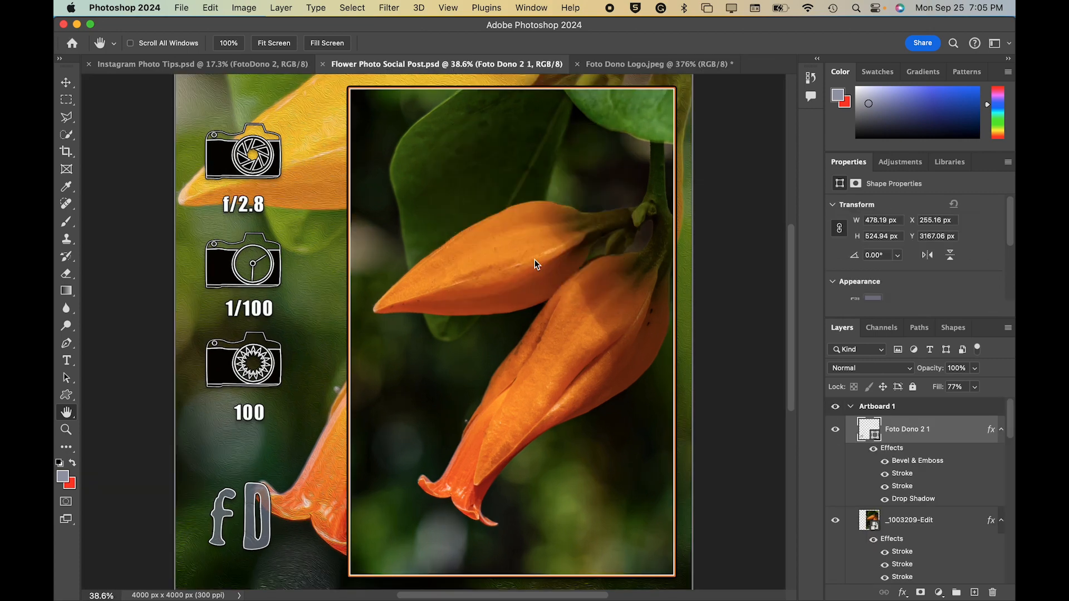
click(622, 454)
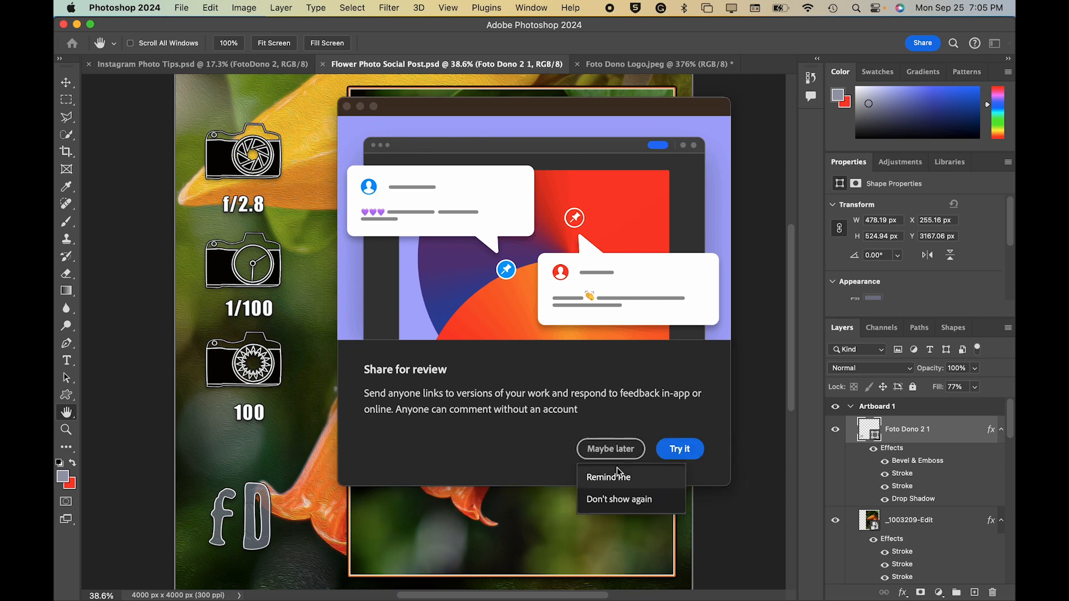
click(616, 477)
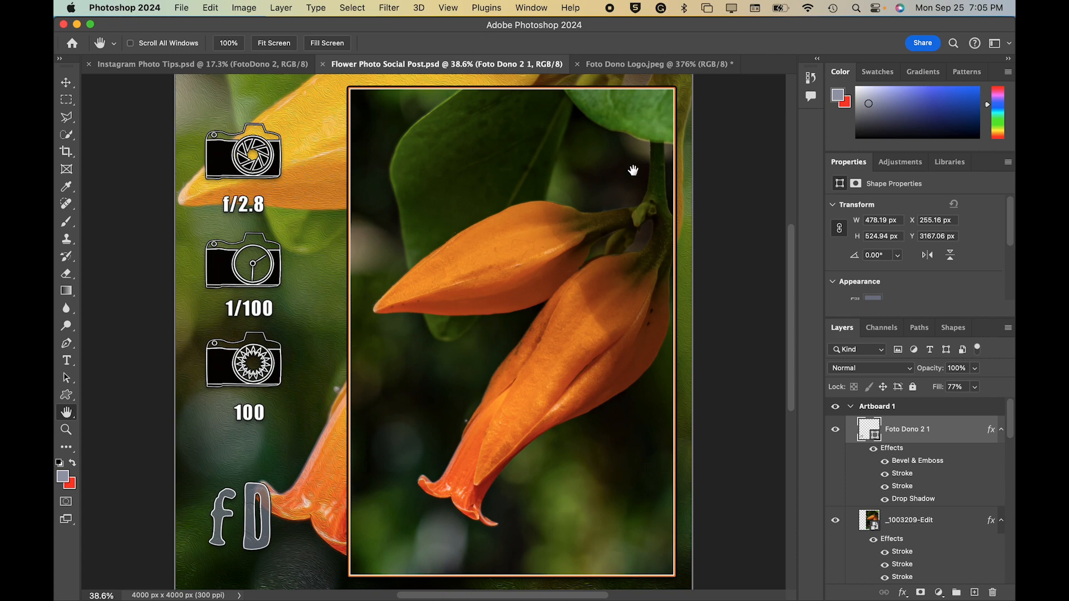
- Close the Foto Dono Logo.jpeg document
click(628, 66)
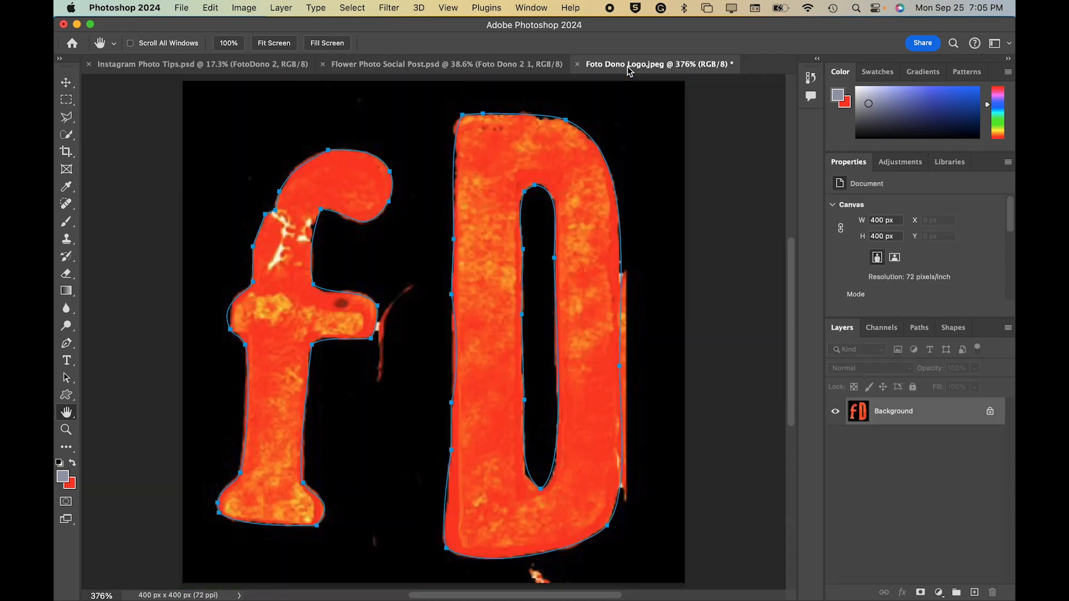
click(577, 65)
click(542, 264)
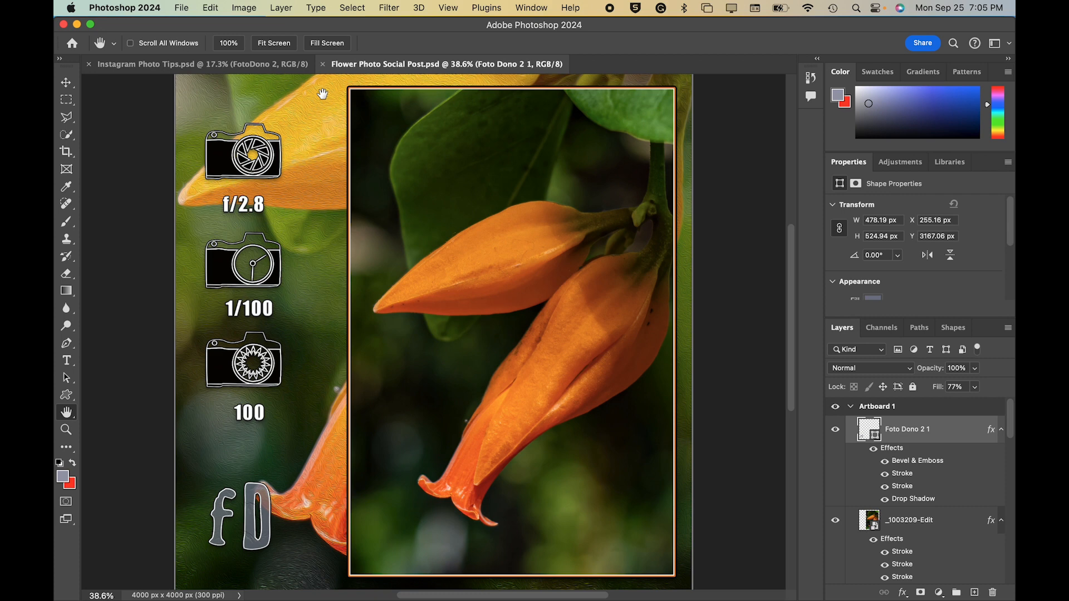
- Switch to Instagram Photo Tips.psd and select the framed flower photo's smart object layer in the FotoDono artboard
click(242, 63)
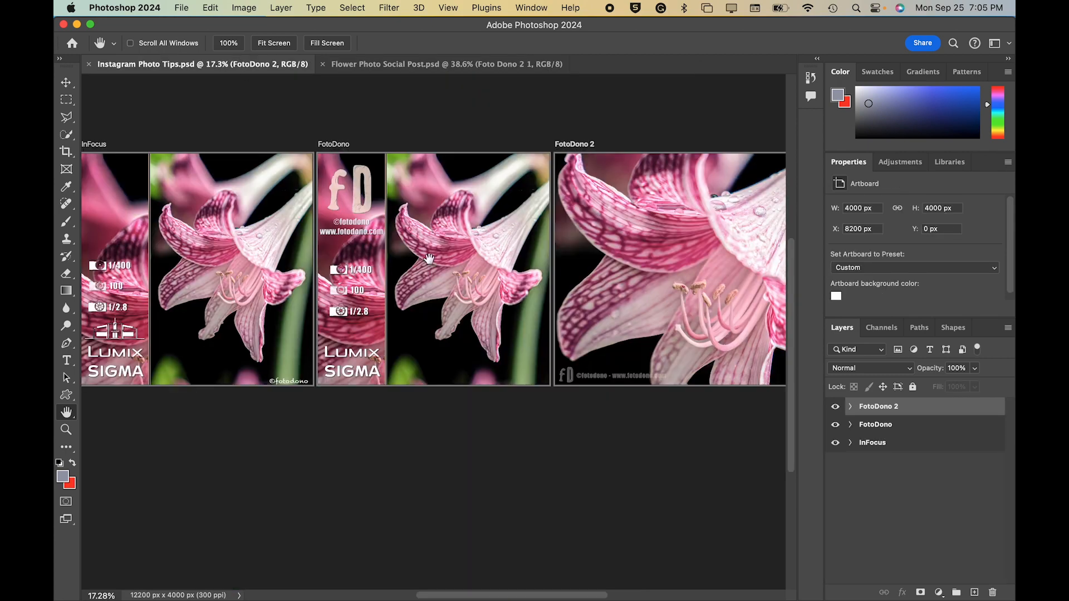
click(67, 82)
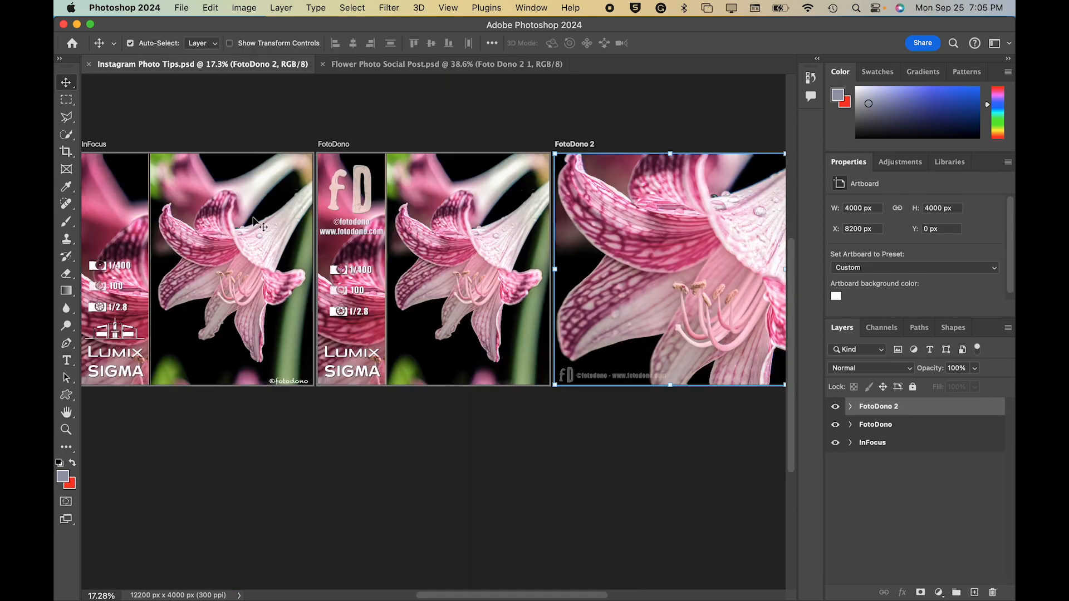
click(850, 425)
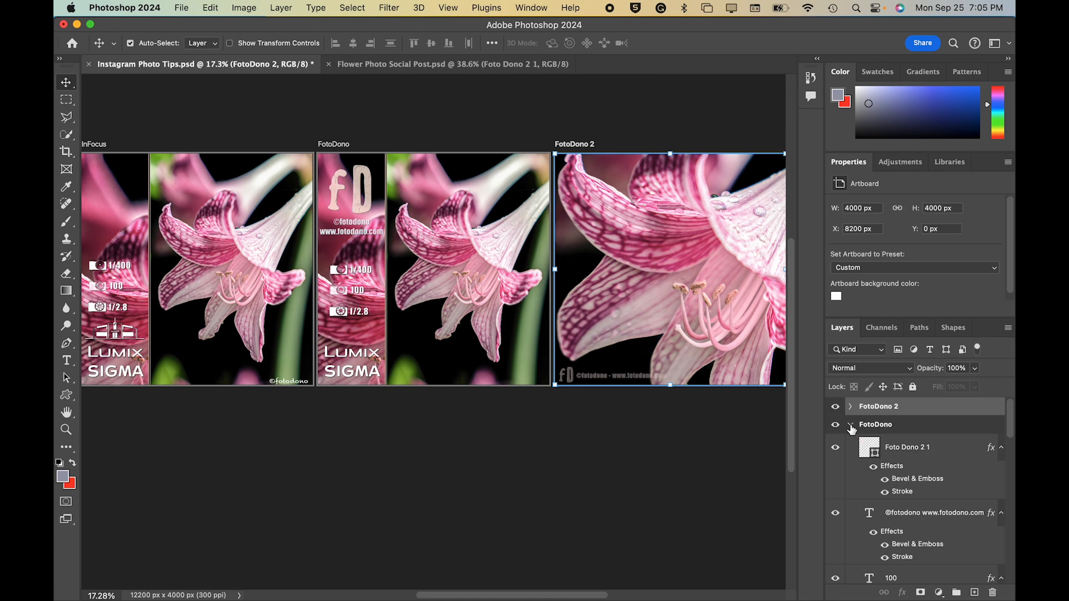
scroll(936, 506, down, 10)
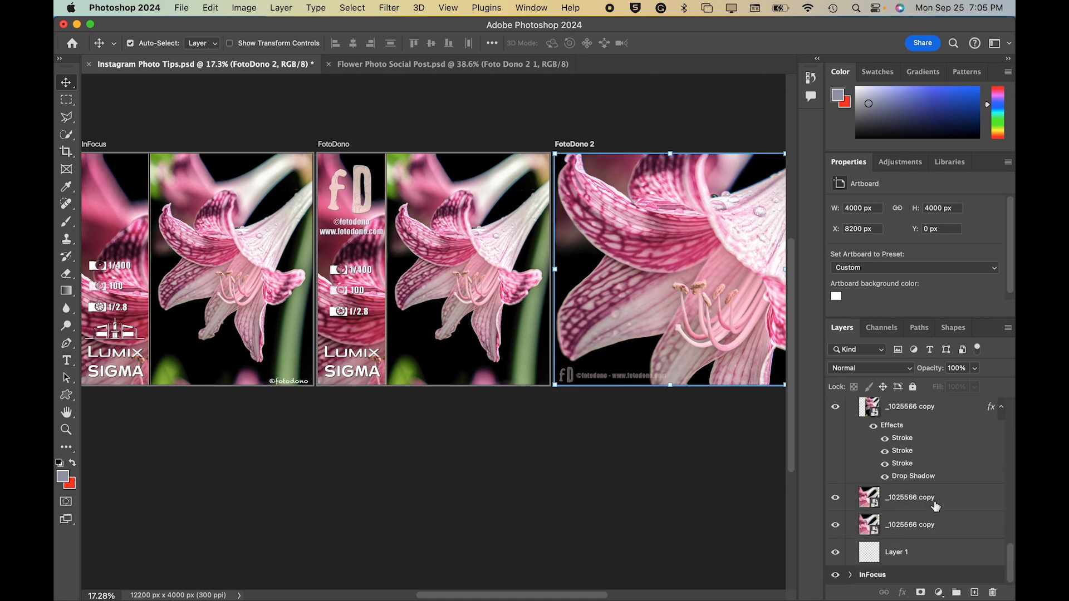
click(905, 410)
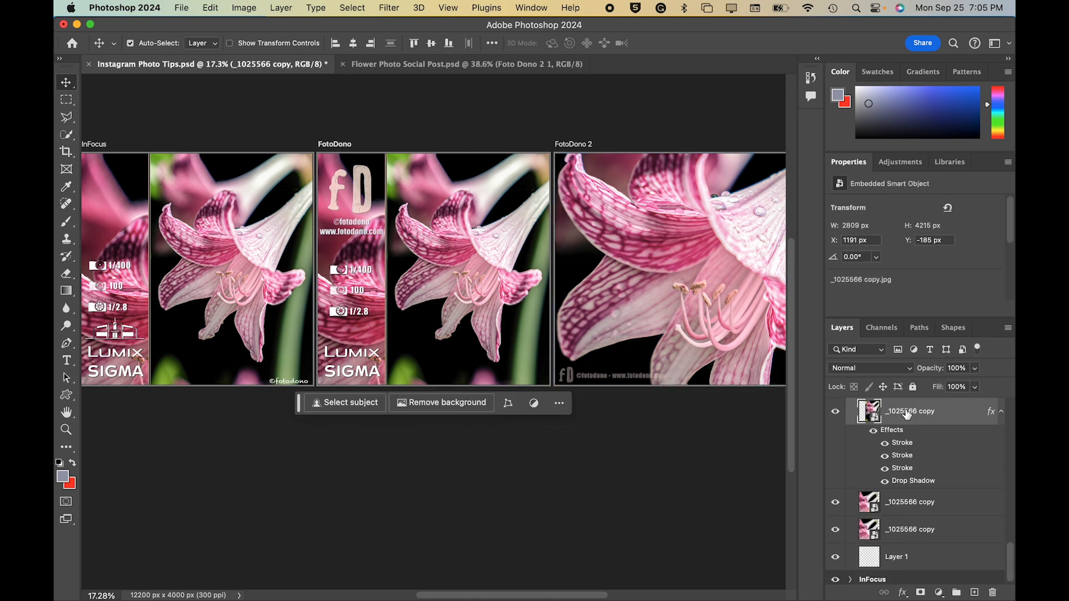
- Start replacing the selected smart object's contents and browse to the Macro Downtown folder in Downloads
right_click(906, 415)
scroll(890, 484, down, 3)
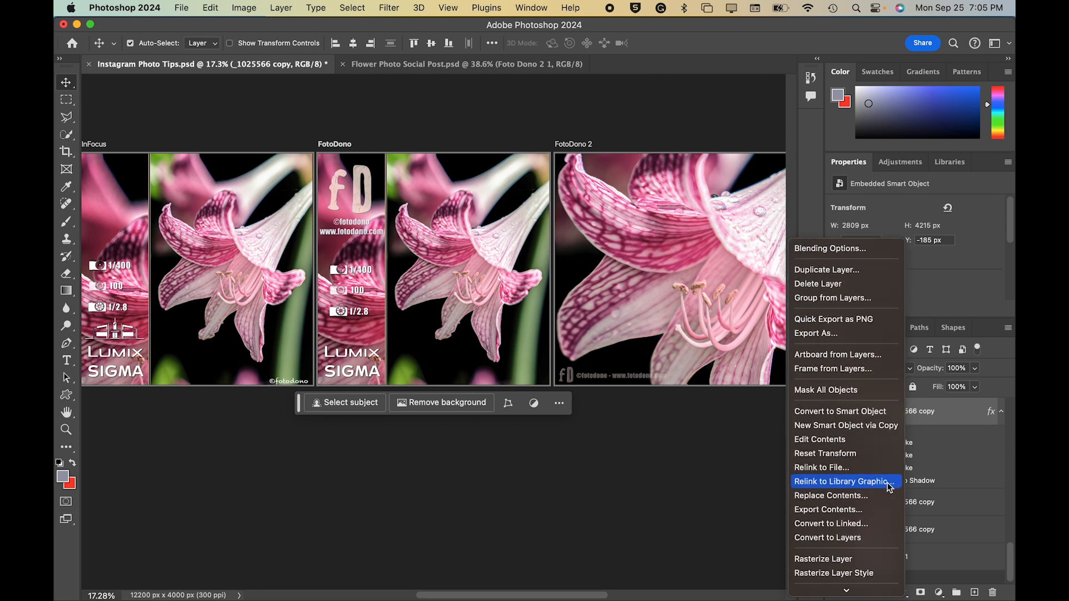
click(848, 496)
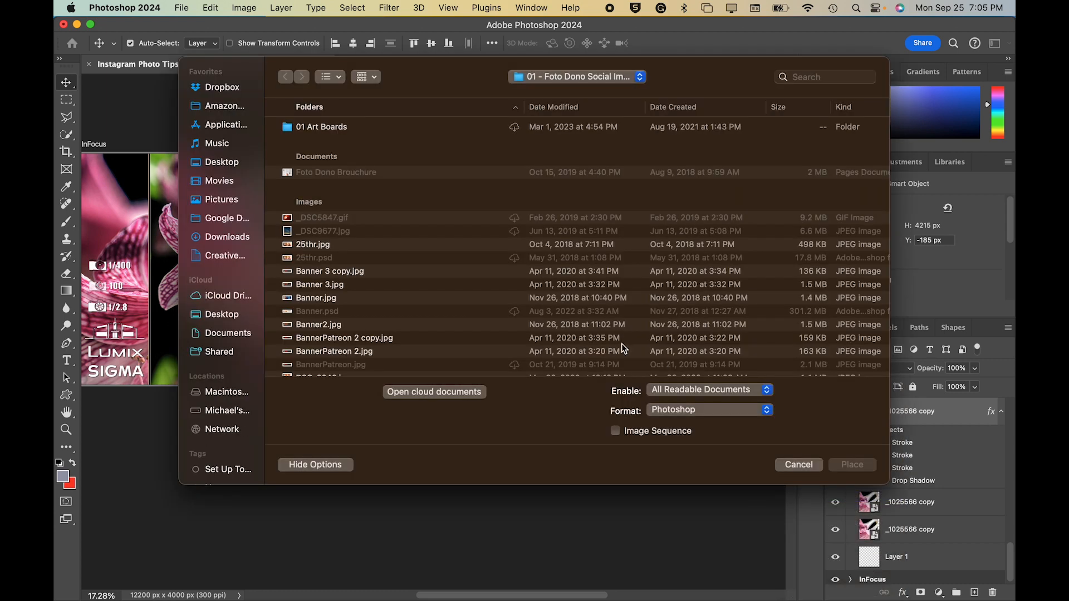
click(537, 81)
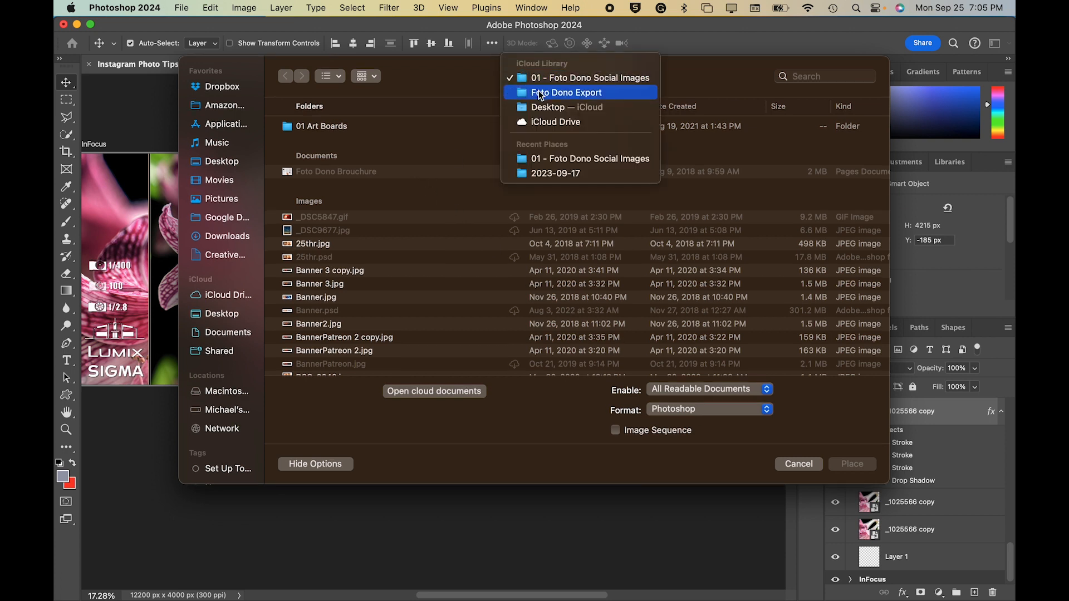
click(379, 130)
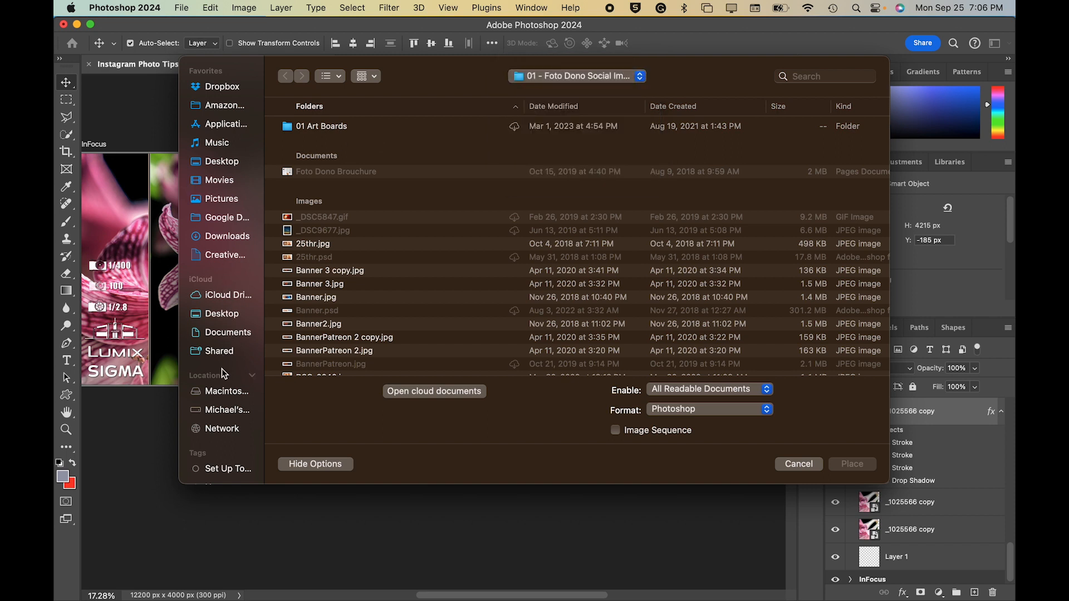
scroll(221, 369, down, 1)
click(225, 229)
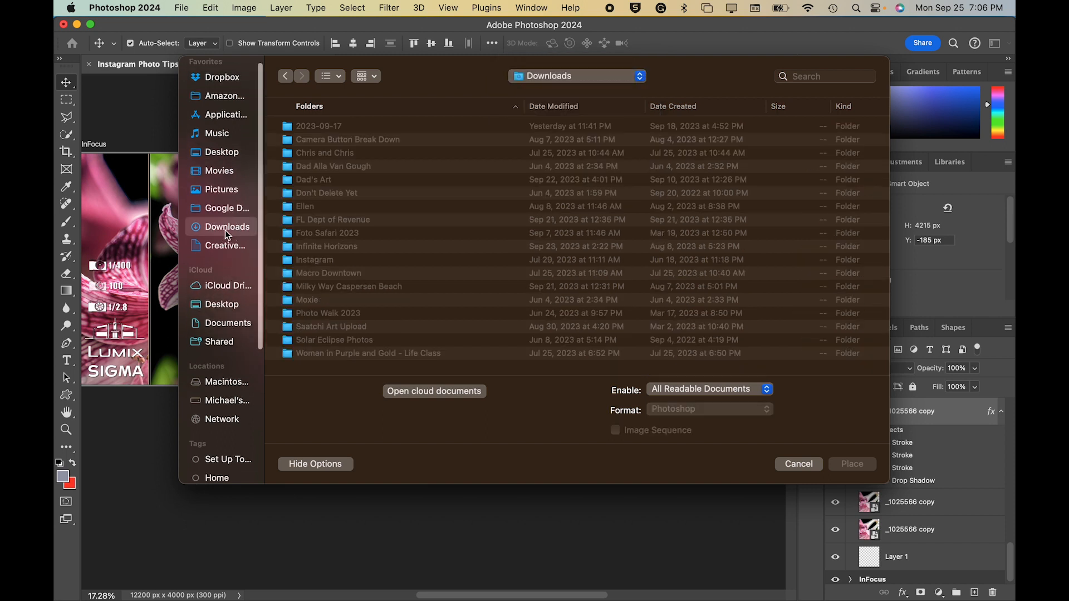
scroll(339, 286, down, 5)
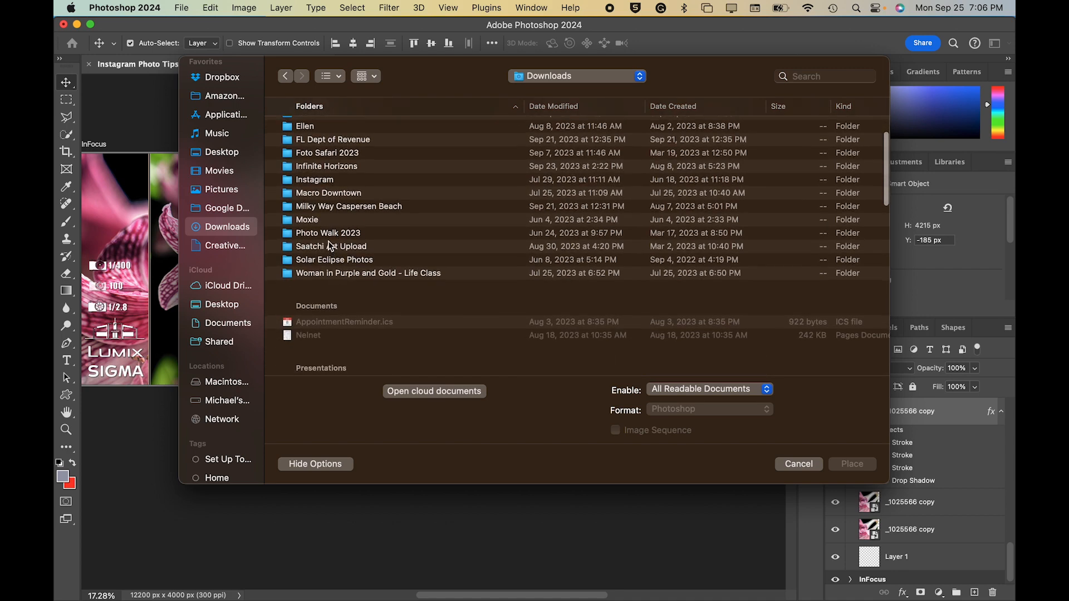
double_click(332, 233)
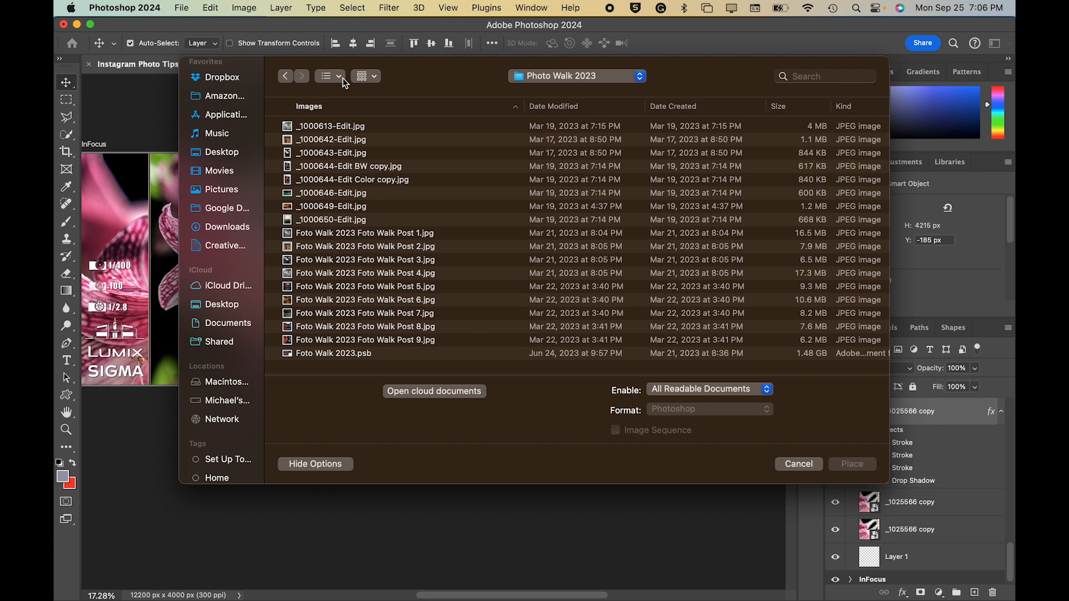
click(285, 76)
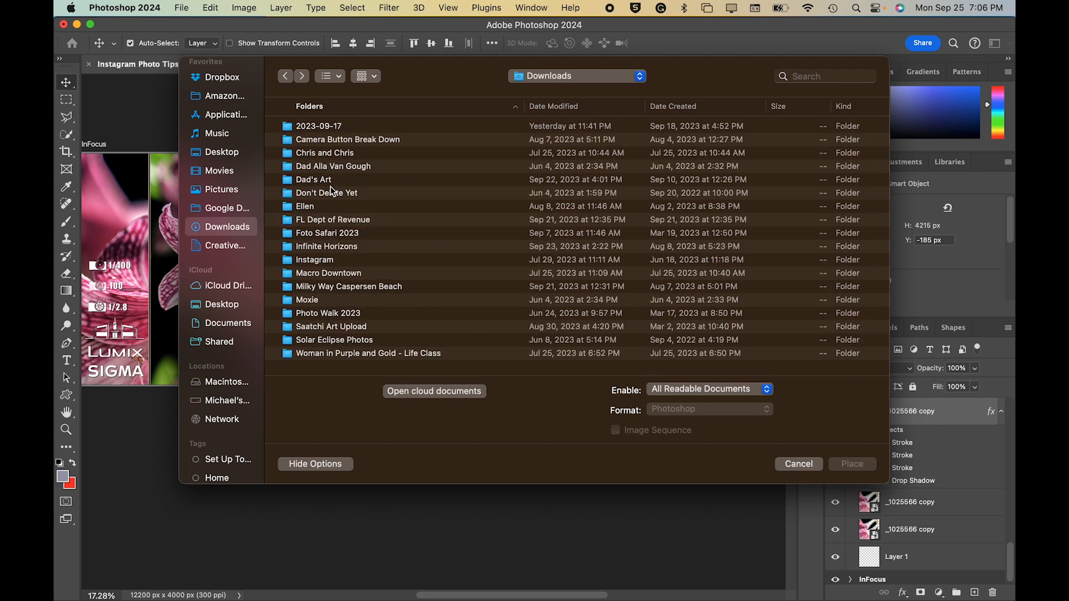
double_click(321, 272)
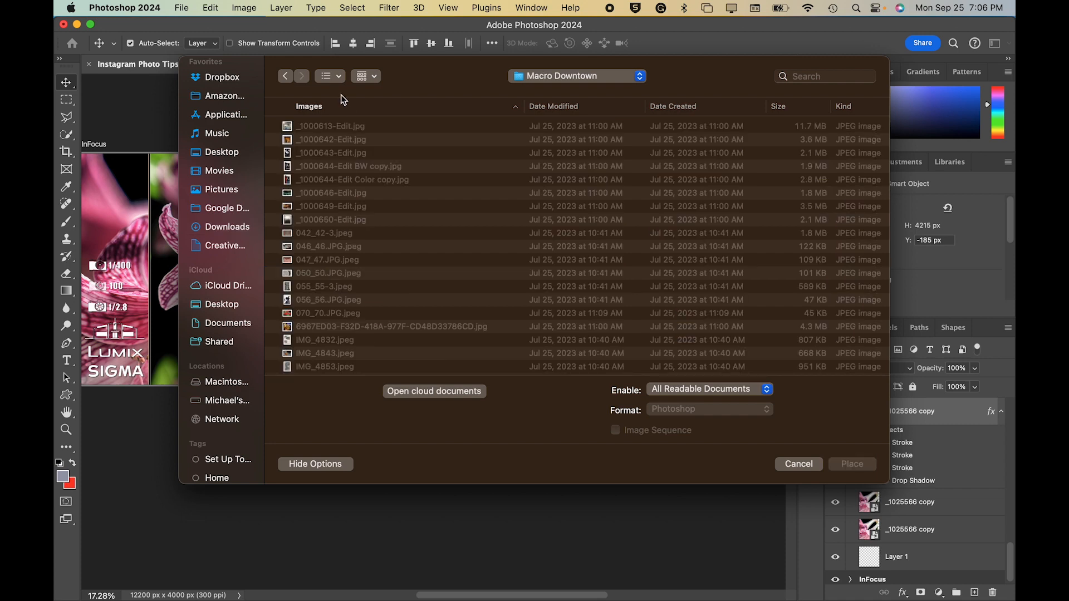
- Preview candidate images in the Macro Downtown folder and place IMG_4832.jpeg as the smart object's new contents
click(331, 299)
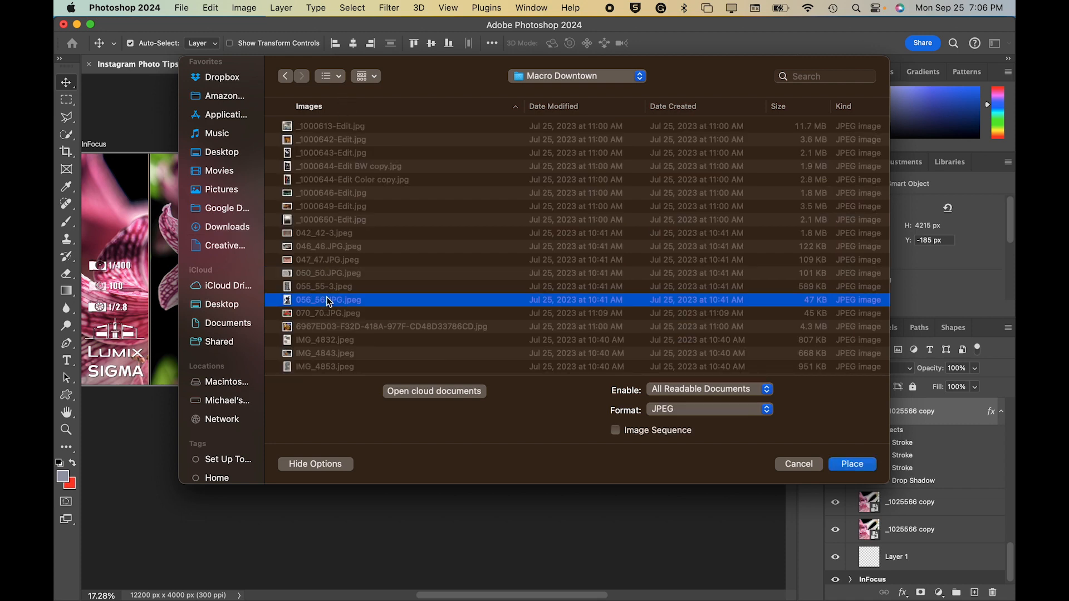
key(space)
key(space)
click(312, 336)
key(space)
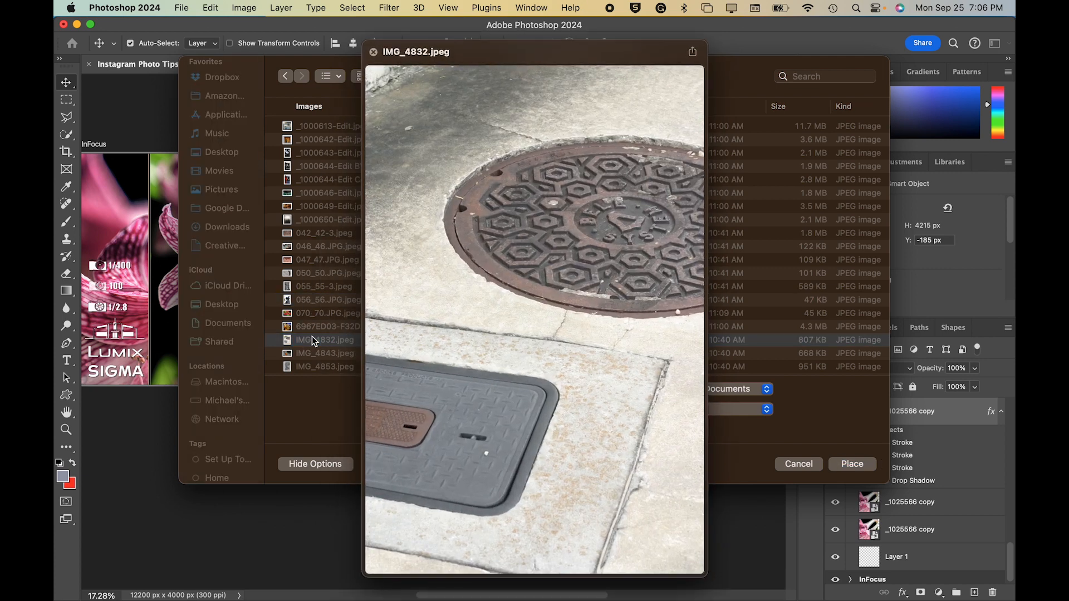
click(862, 467)
click(861, 466)
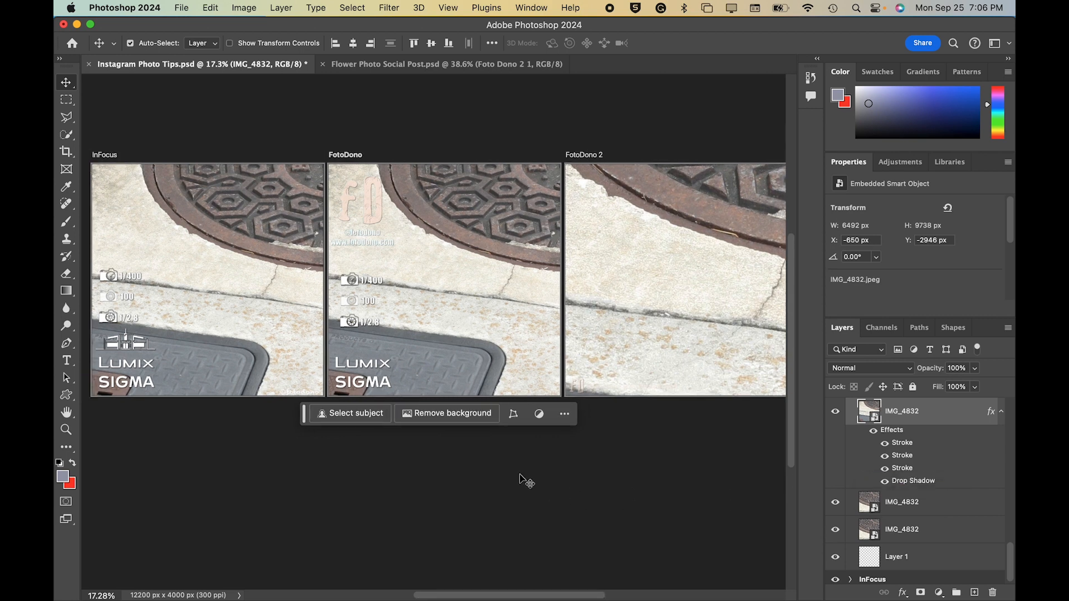
- Examine the replaced photo on the three artboards and its smart object layers in the FotoDono artboard
scroll(956, 447, up, 5)
scroll(956, 447, down, 6)
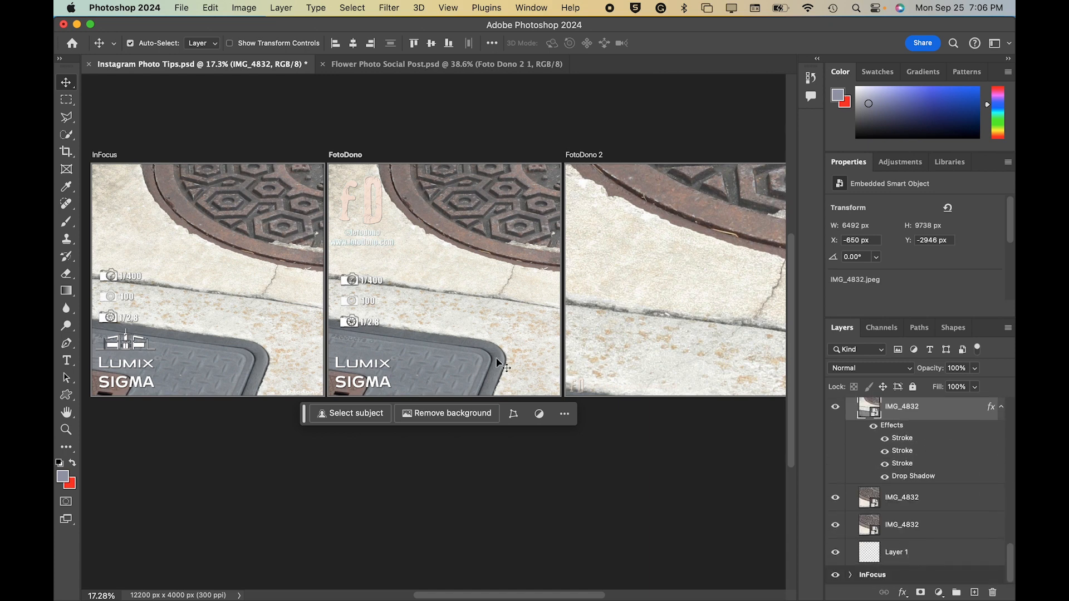
scroll(493, 323, right, 5)
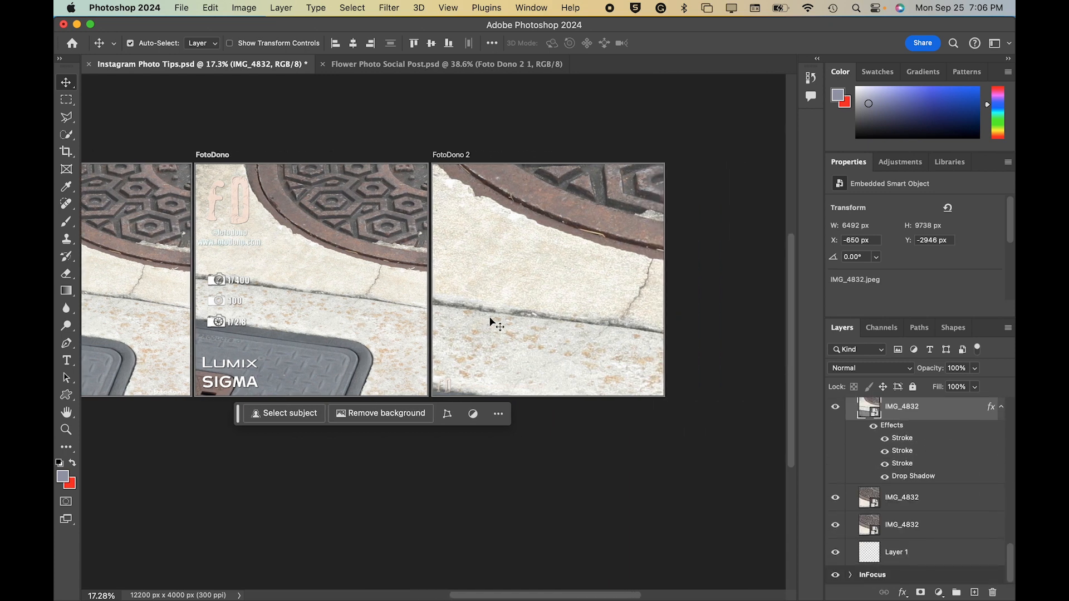
scroll(493, 322, left, 6)
scroll(492, 323, up, 2)
scroll(490, 322, down, 2)
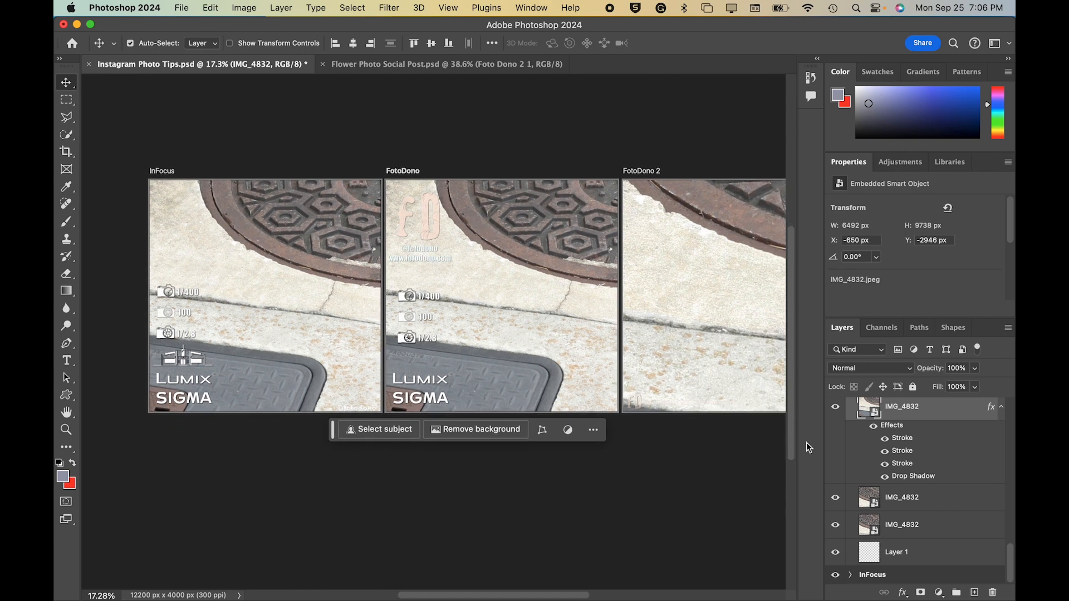
click(928, 528)
click(926, 502)
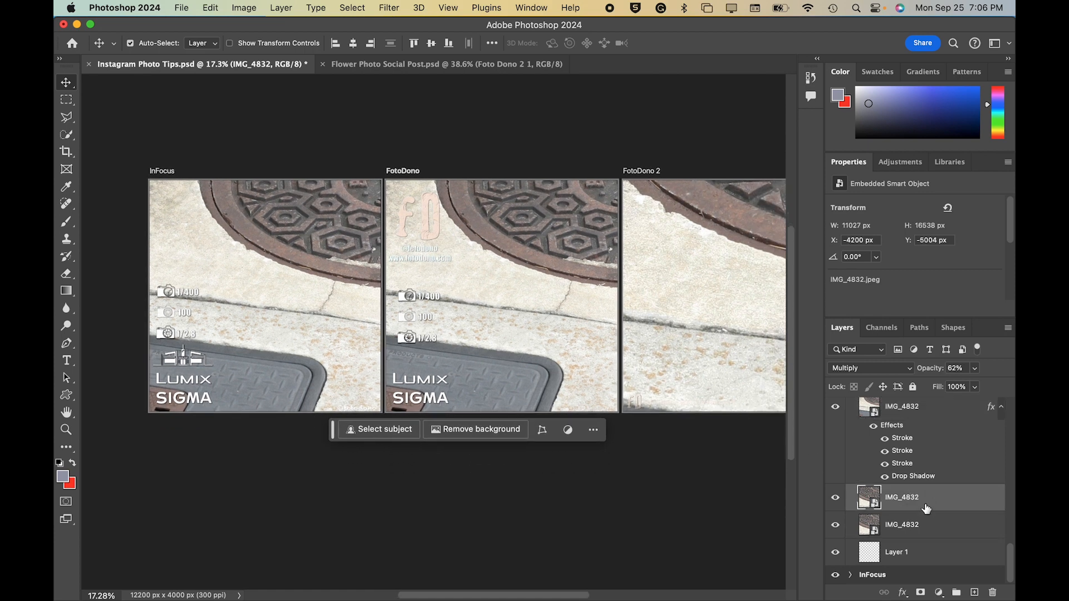
scroll(926, 508, up, 2)
scroll(926, 508, down, 2)
scroll(926, 508, up, 4)
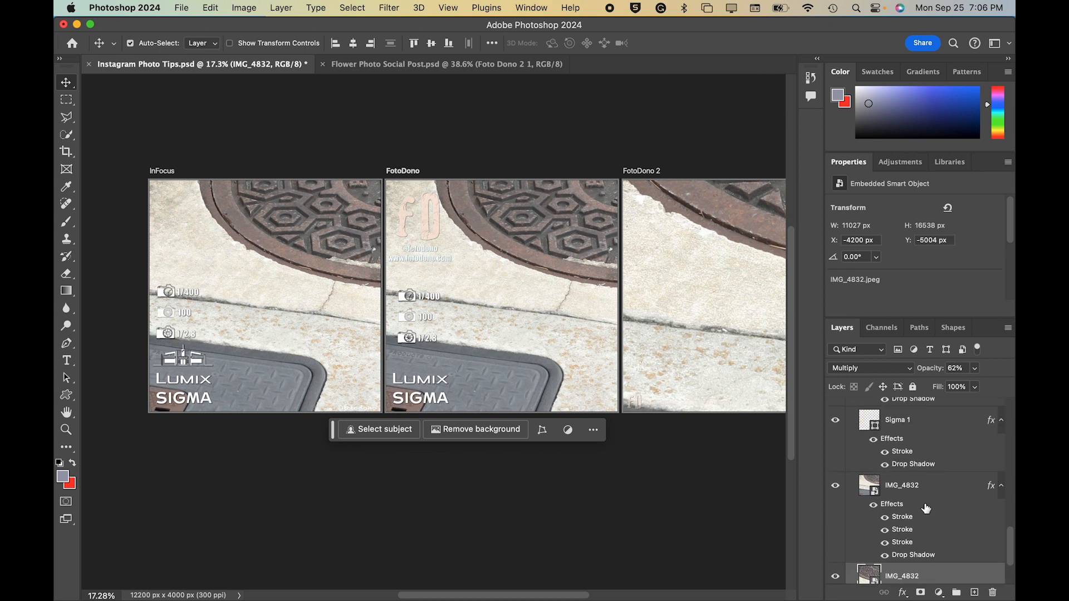
- Scale the FotoDono artboard's framed IMG_4832 photo down to about 31.37% and fit it beside the logo and settings column
click(928, 489)
key(super+t)
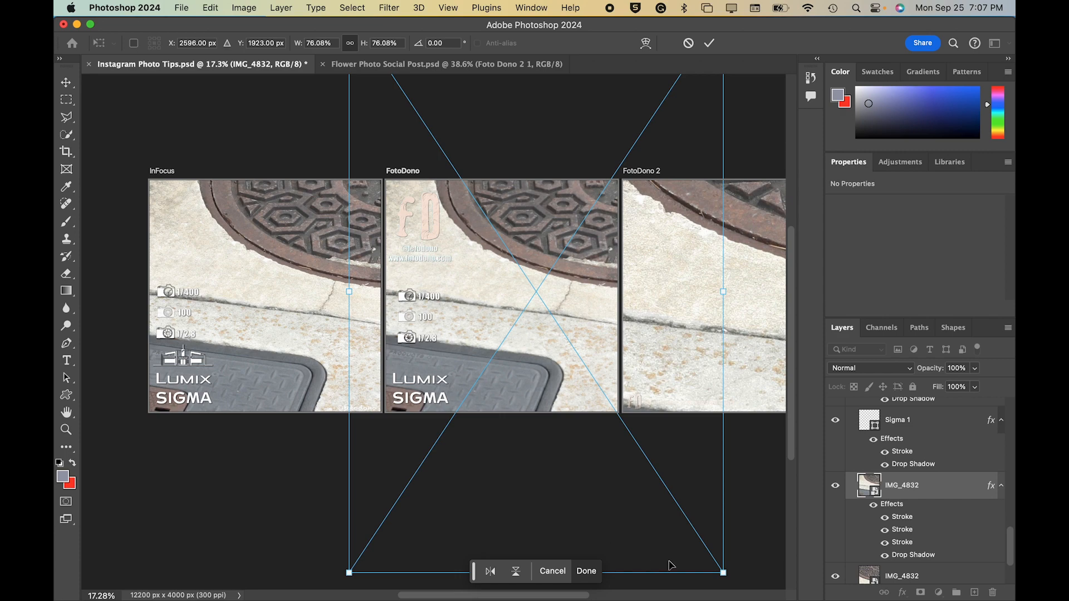
scroll(580, 291, up, 4)
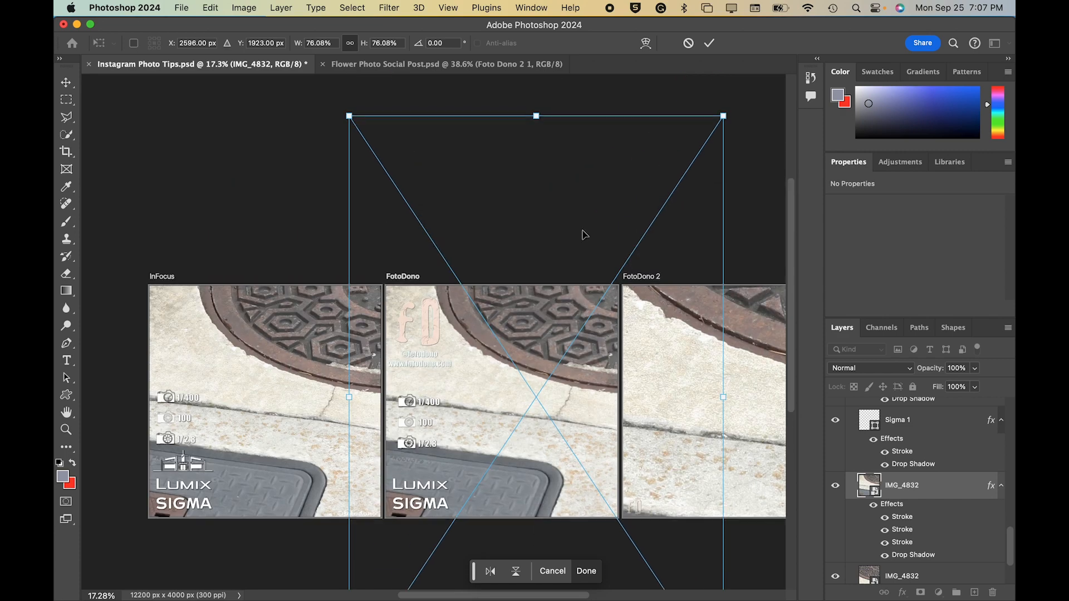
drag(535, 116, 563, 323)
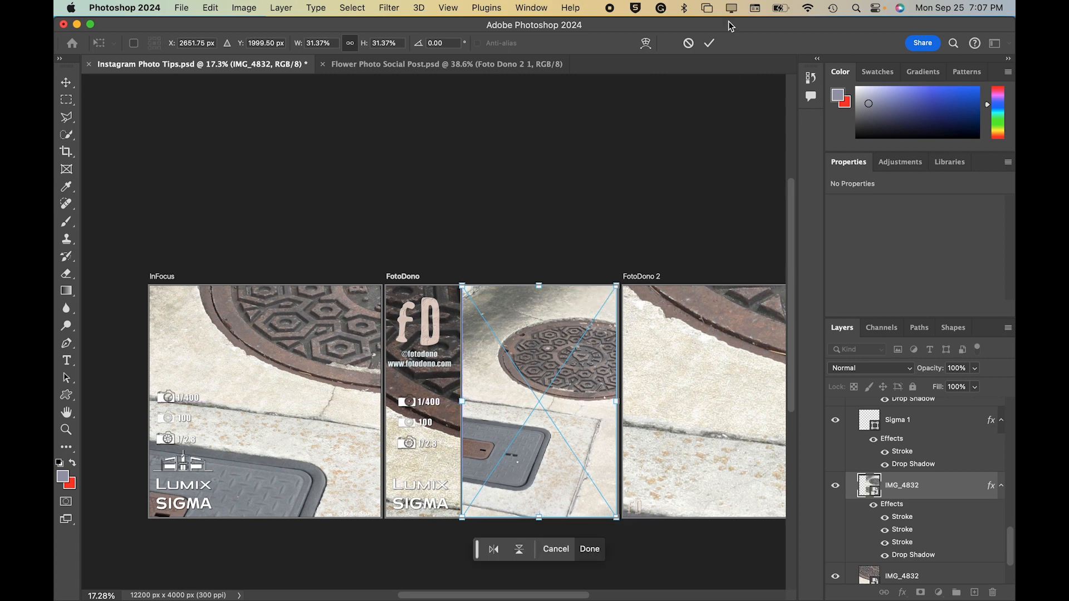
click(709, 43)
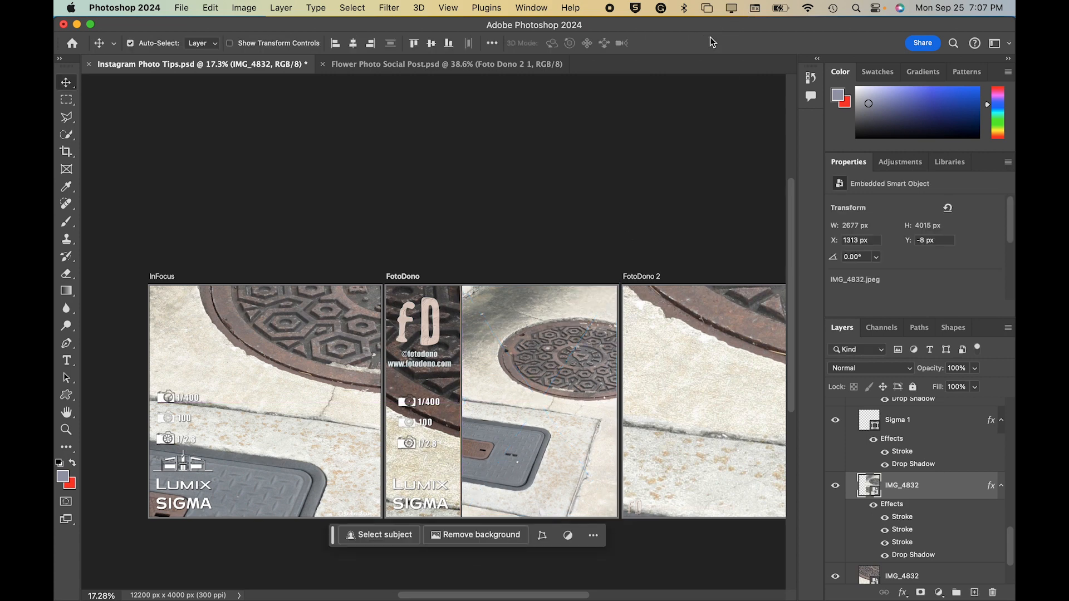
- Collapse the FotoDono artboard's layers and expand the InFocus artboard down to its IMG_4832 photo layers
scroll(927, 432, up, 4)
scroll(927, 431, up, 10)
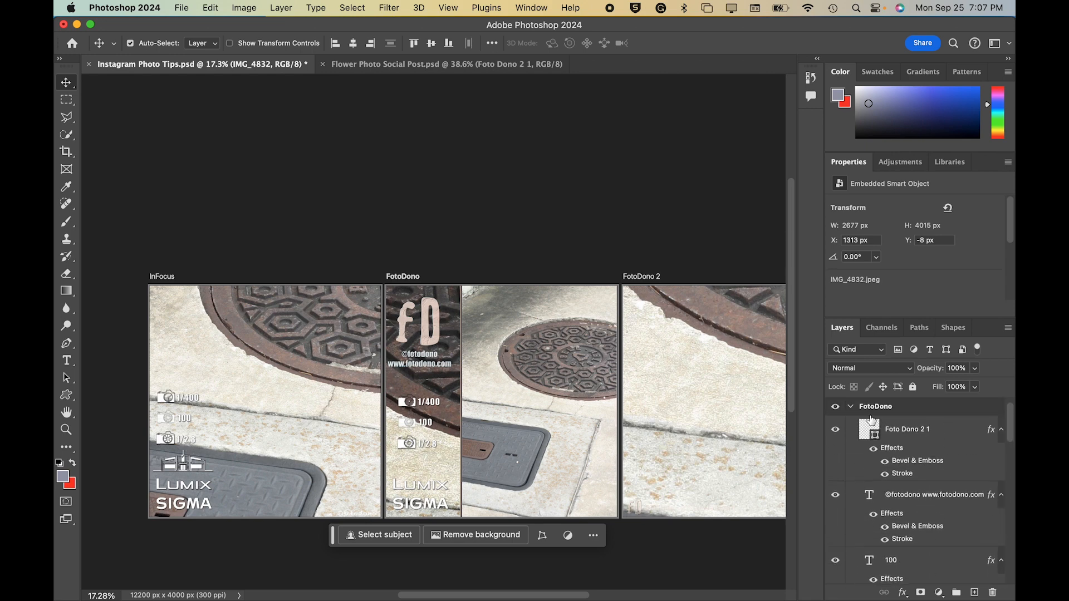
click(858, 406)
click(850, 406)
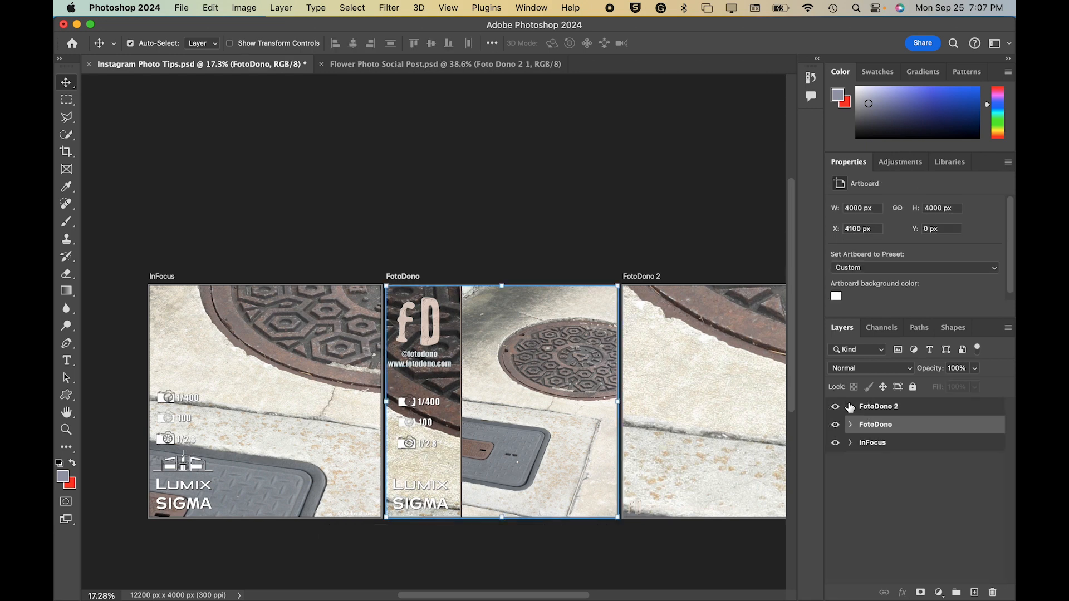
click(850, 443)
scroll(925, 489, down, 5)
scroll(928, 490, down, 4)
scroll(907, 455, down, 3)
scroll(907, 455, down, 1)
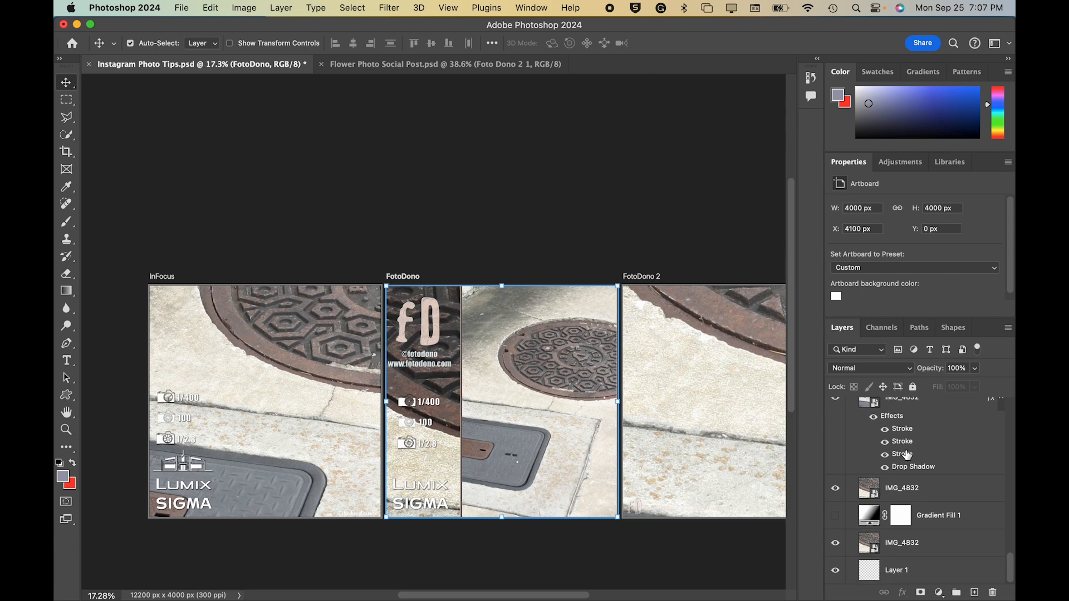
click(924, 489)
key(super+t)
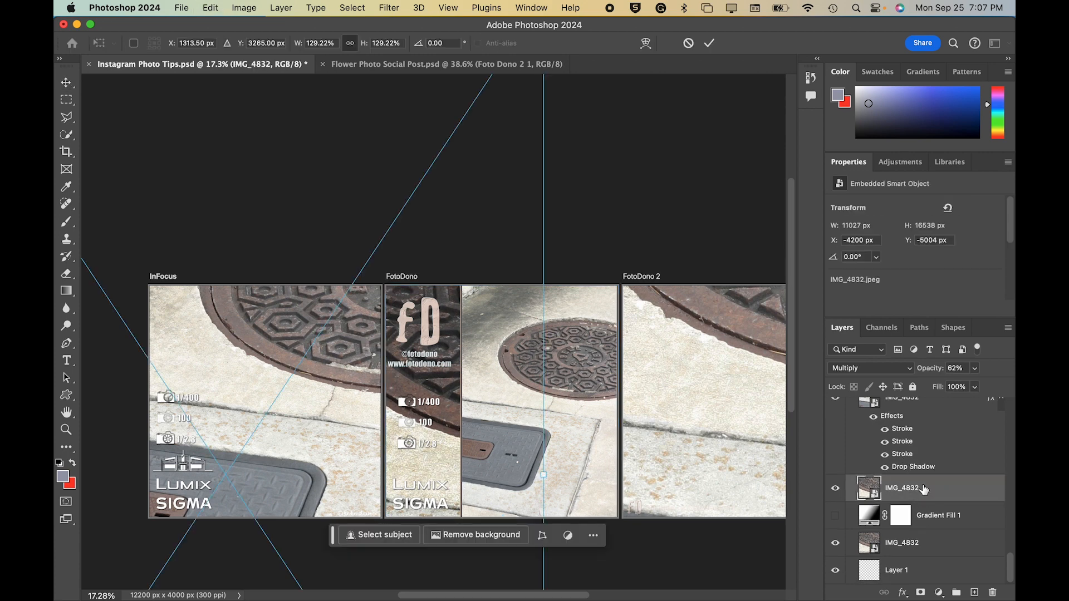
scroll(544, 339, up, 5)
scroll(544, 339, left, 4)
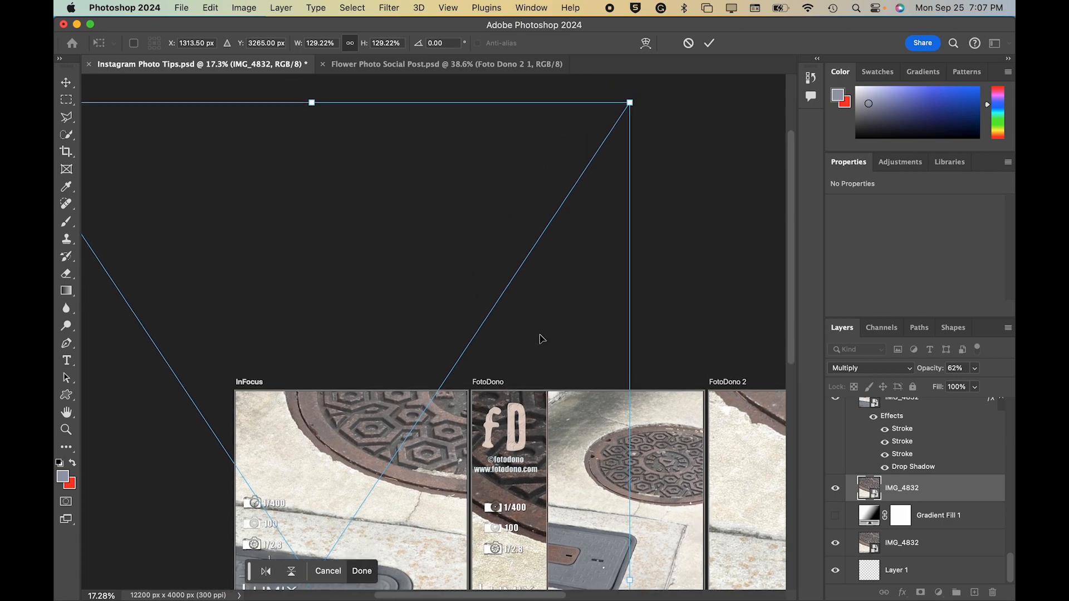
drag(327, 119, 363, 521)
scroll(377, 335, down, 10)
drag(503, 412, 465, 191)
scroll(463, 196, up, 3)
scroll(464, 196, up, 1)
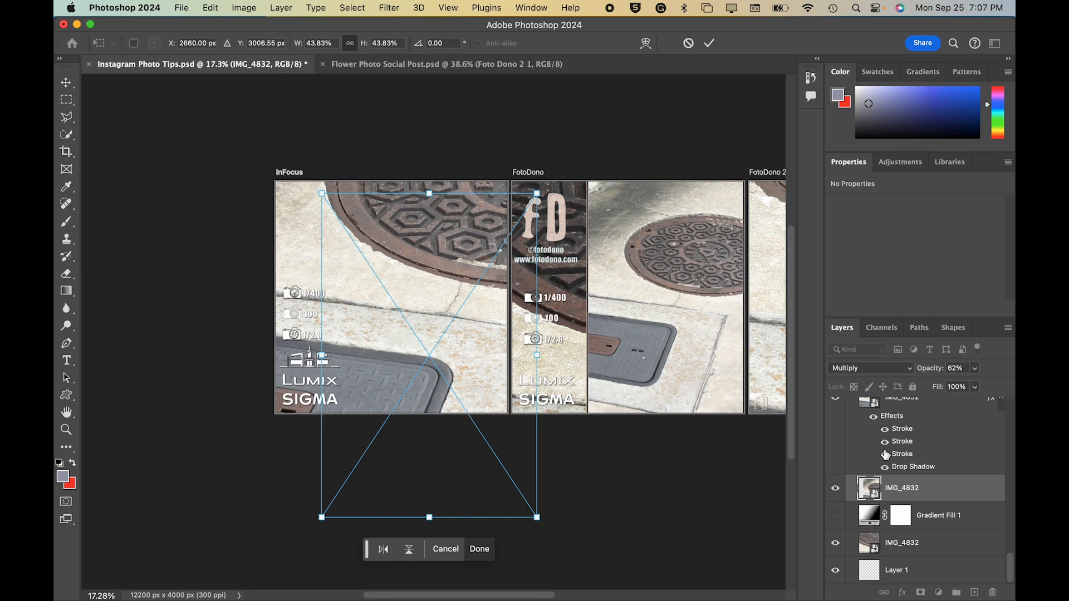
scroll(885, 454, up, 2)
key(super+z)
key(super+z)
key(super+z)
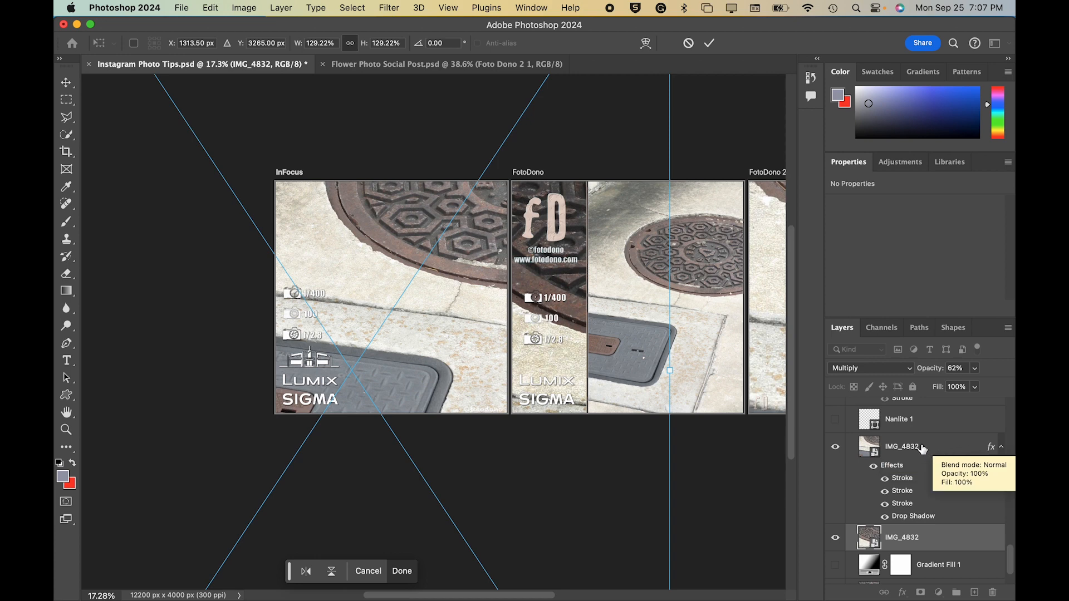
click(688, 43)
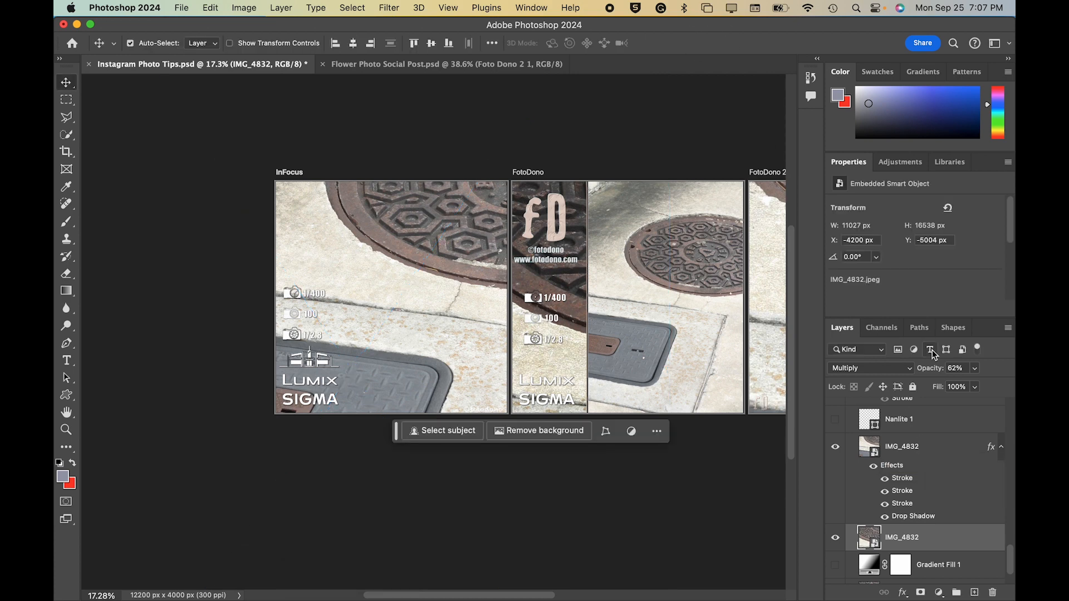
- Scale the InFocus artboard's framed IMG_4832 photo to about 31.43% and fit it beside the camera settings column
click(919, 457)
key(super+t)
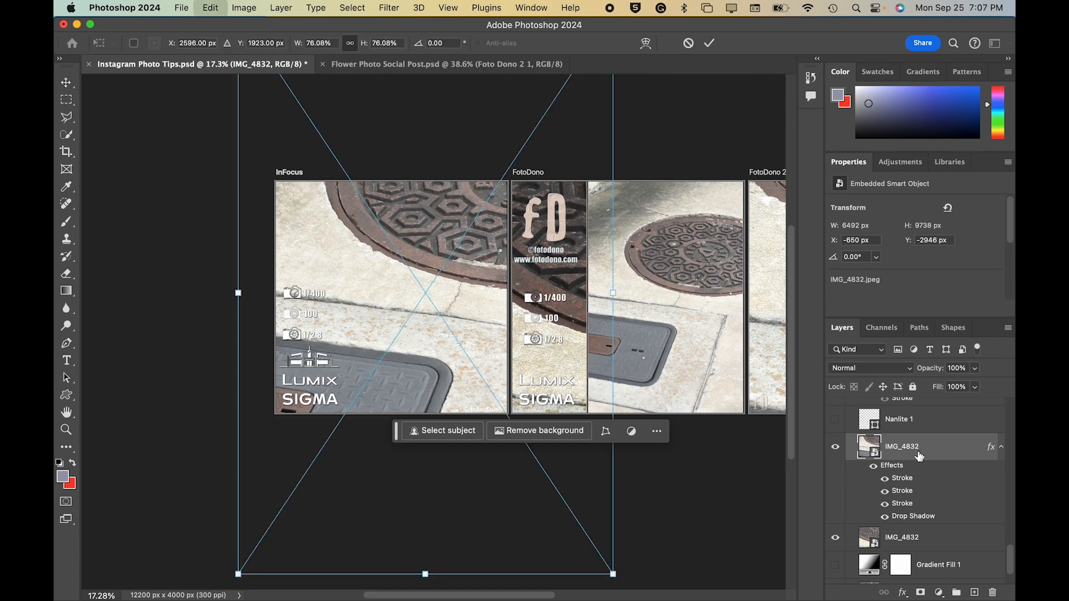
drag(611, 294, 471, 290)
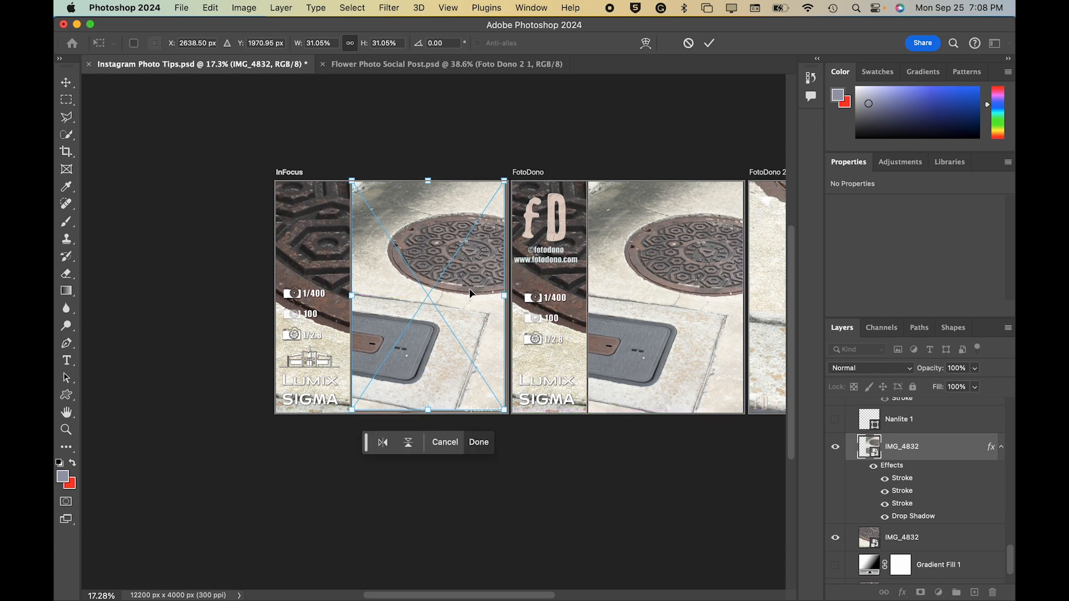
drag(433, 414, 429, 415)
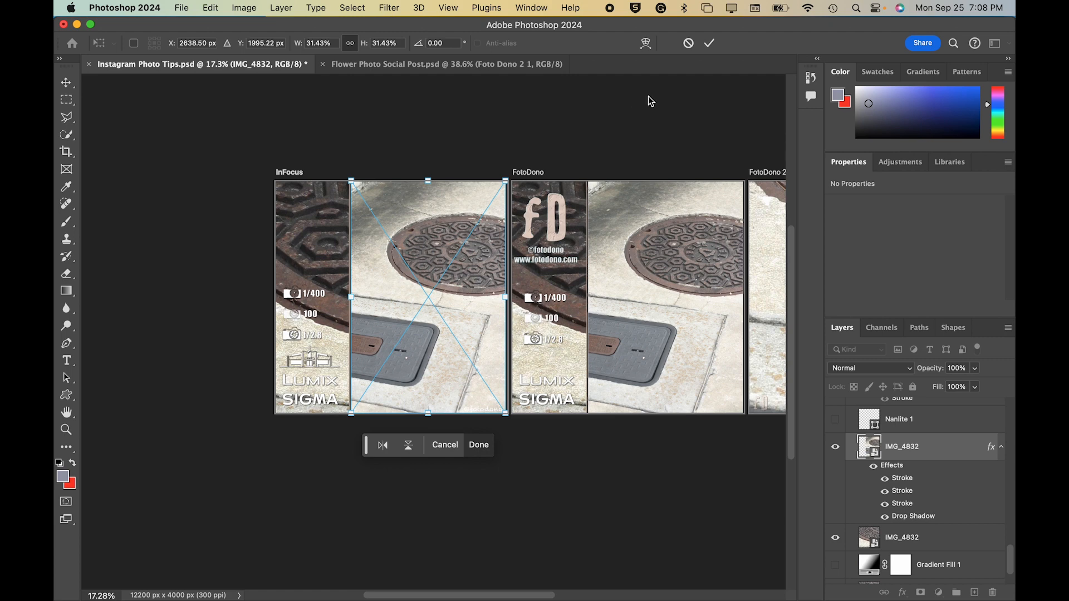
click(709, 43)
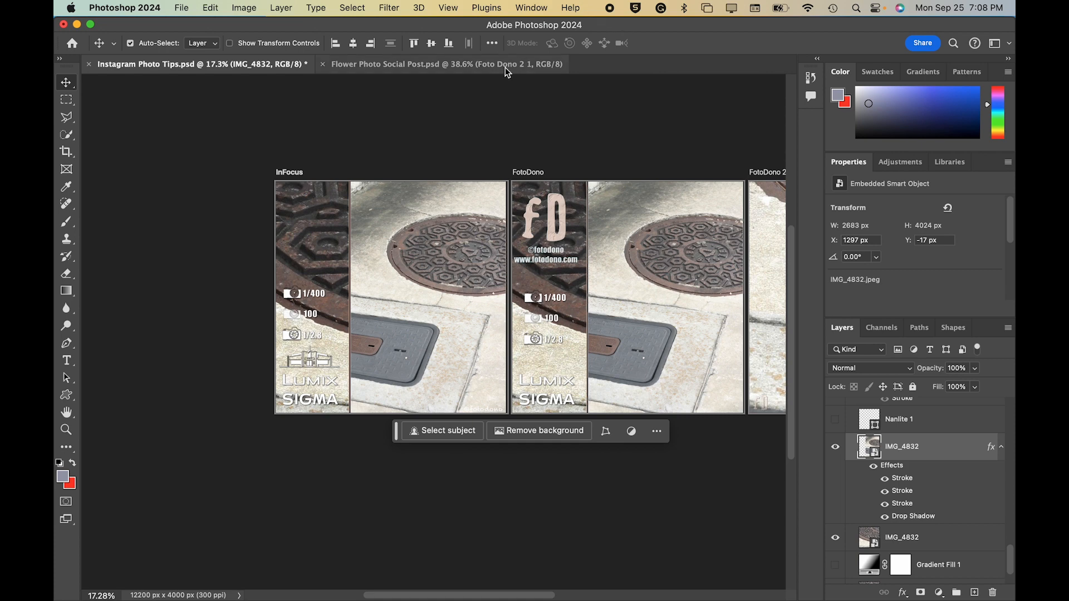
- View the Flower Photo Social Post document for comparison and return to Instagram Photo Tips.psd
click(490, 65)
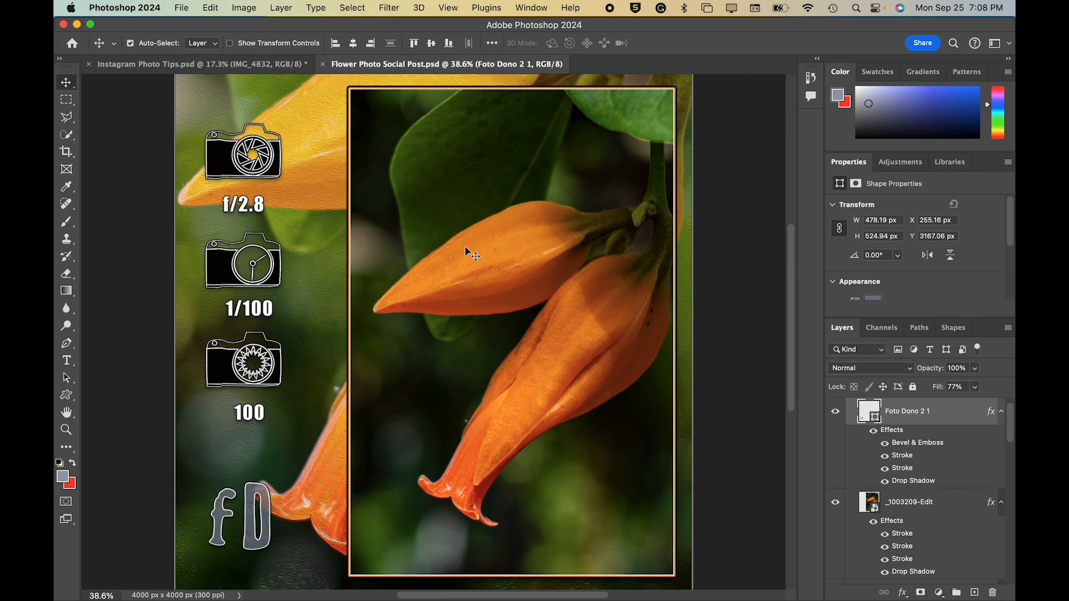
click(165, 65)
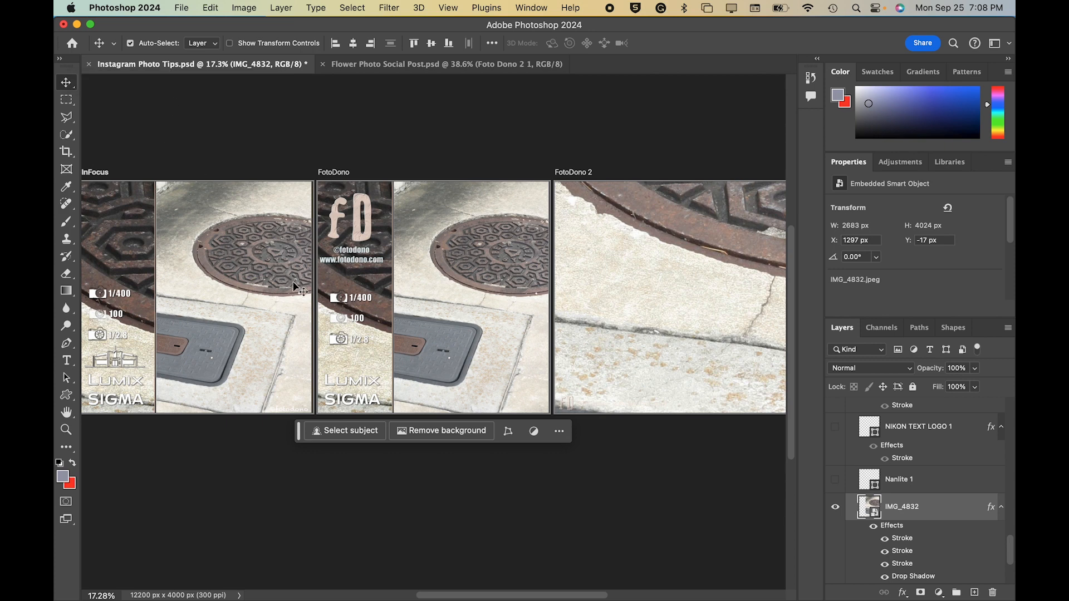